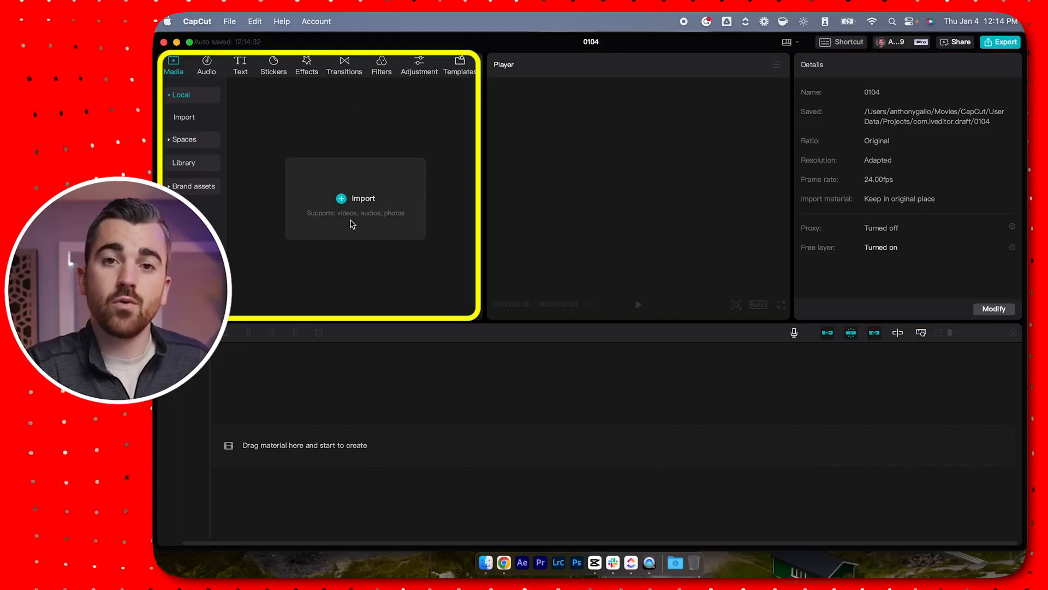
Import the video file Best Free Editing Program.mp4 from the Desktop into the project's local media
{"action": "left_click", "coordinate": [348, 202]}
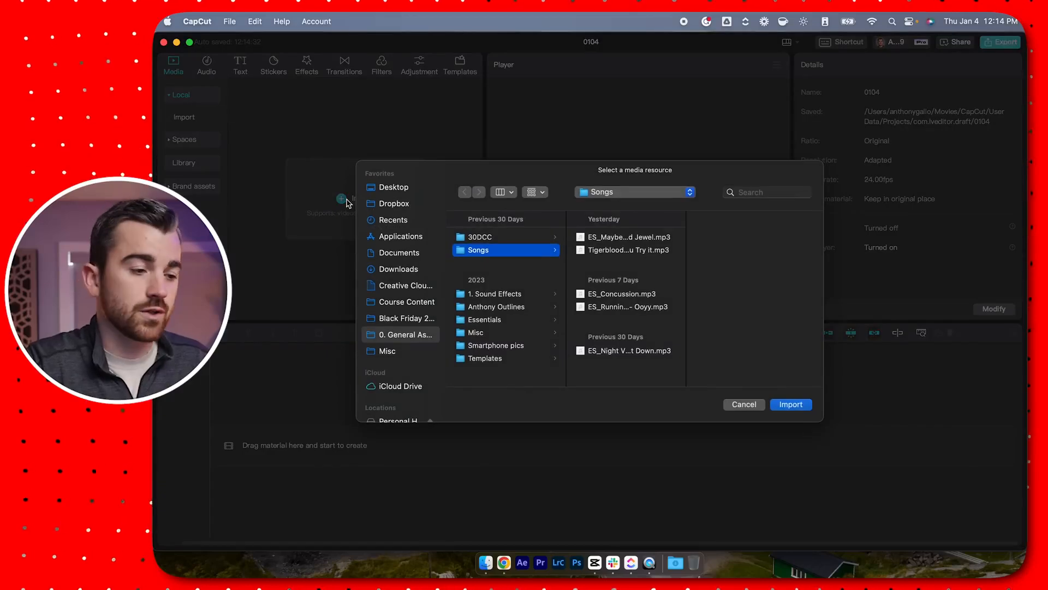
{"action": "left_click", "coordinate": [394, 188]}
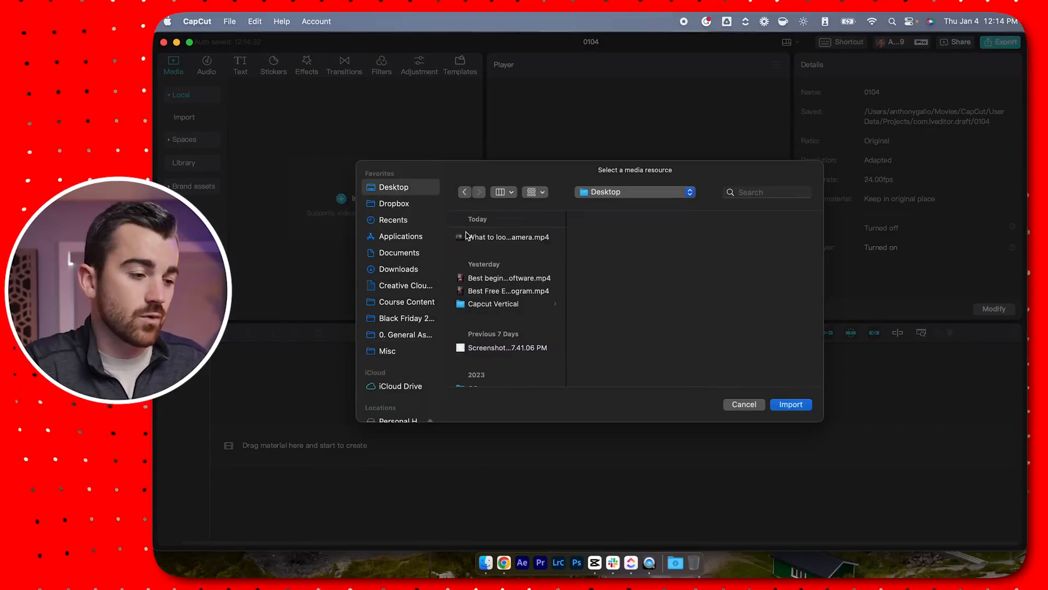
{"action": "double_click", "coordinate": [508, 291]}
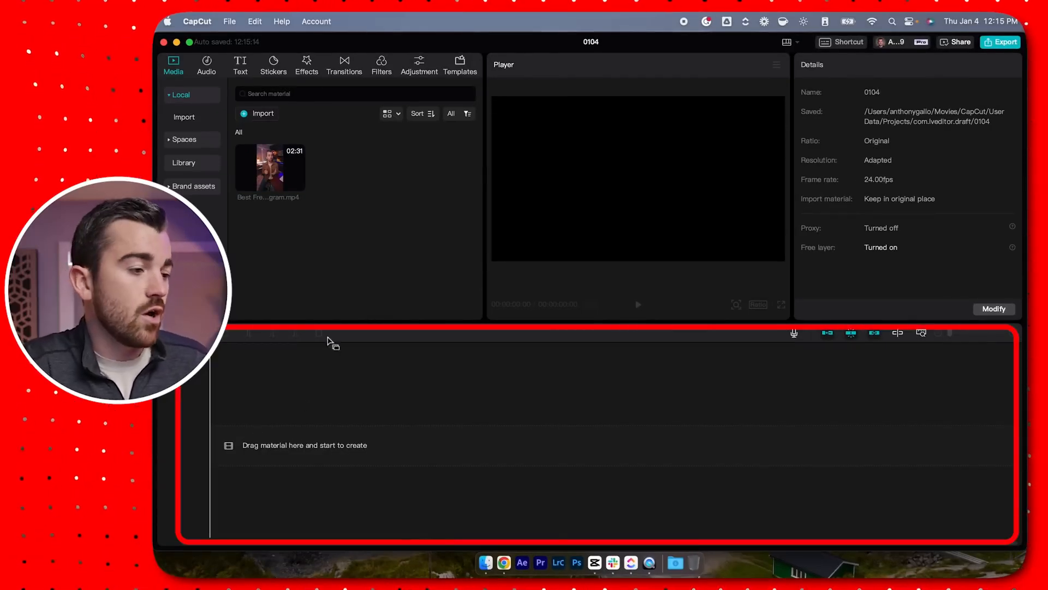
Preview the imported video and place it at the start of the timeline, then scrub through the clip
{"action": "left_click", "coordinate": [270, 187]}
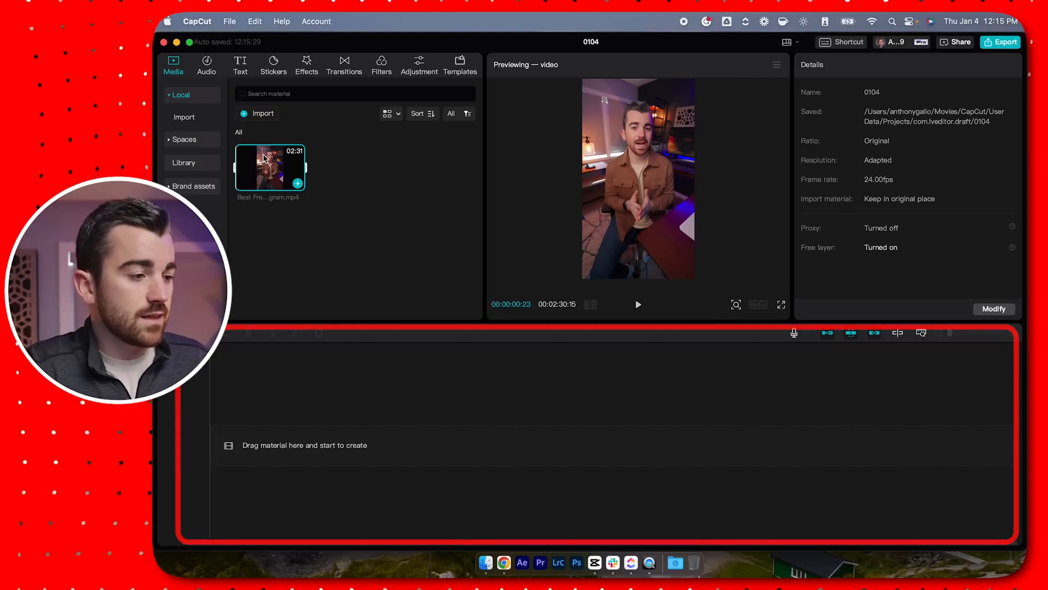
{"action": "left_click_drag", "start_coordinate": [263, 159], "coordinate": [218, 442]}
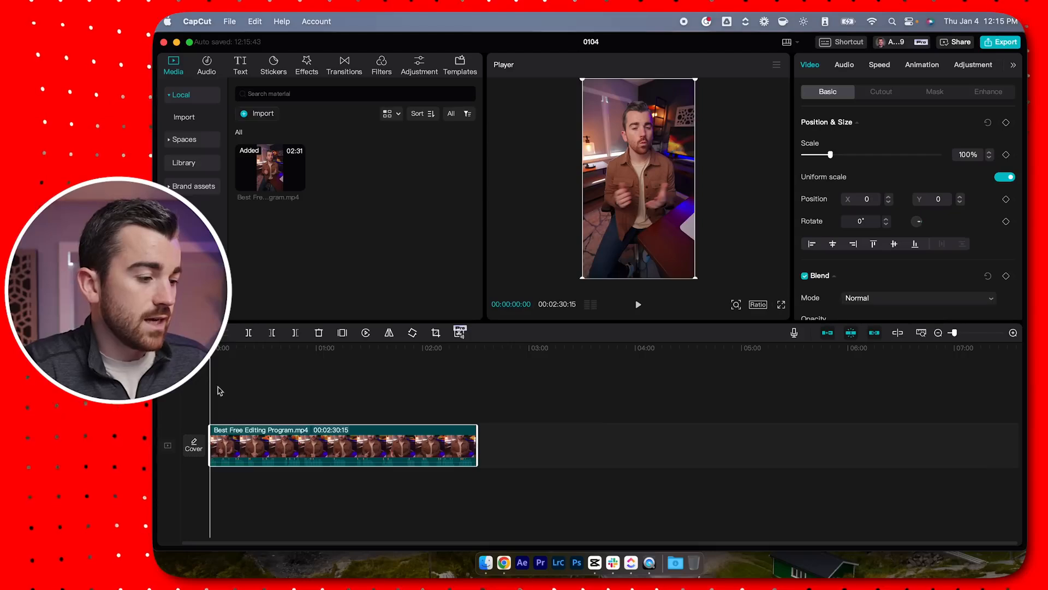
{"action": "left_click_drag", "start_coordinate": [238, 350], "coordinate": [388, 351]}
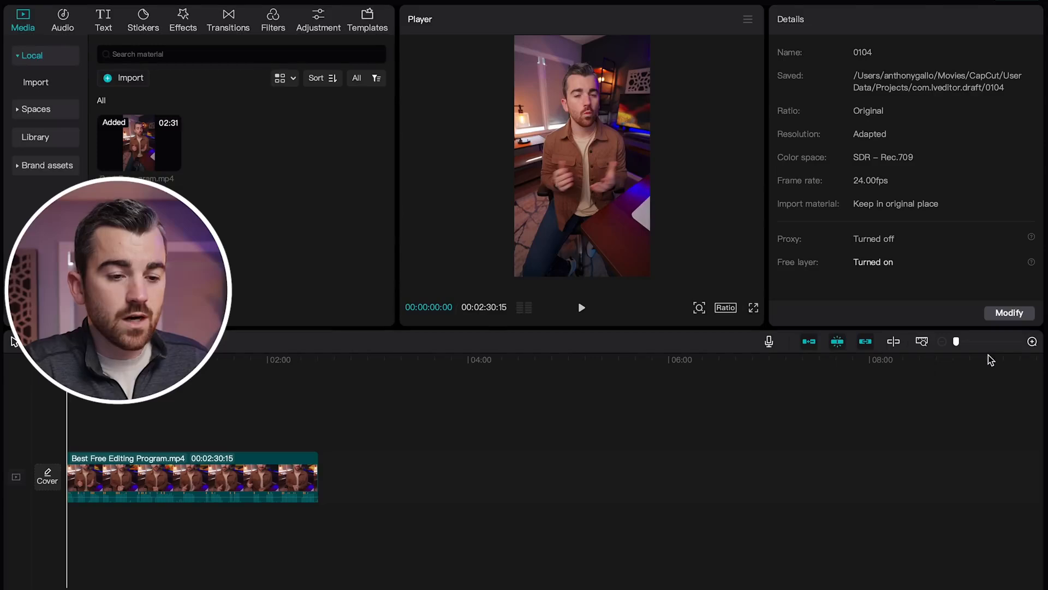
Zoom the timeline in and out repeatedly to examine the clip at different time scales
{"action": "mouse_move", "coordinate": [956, 344]}
{"action": "left_mouse_down"}
{"action": "mouse_move", "coordinate": [973, 342]}
{"action": "mouse_move", "coordinate": [969, 350]}
{"action": "left_mouse_up"}
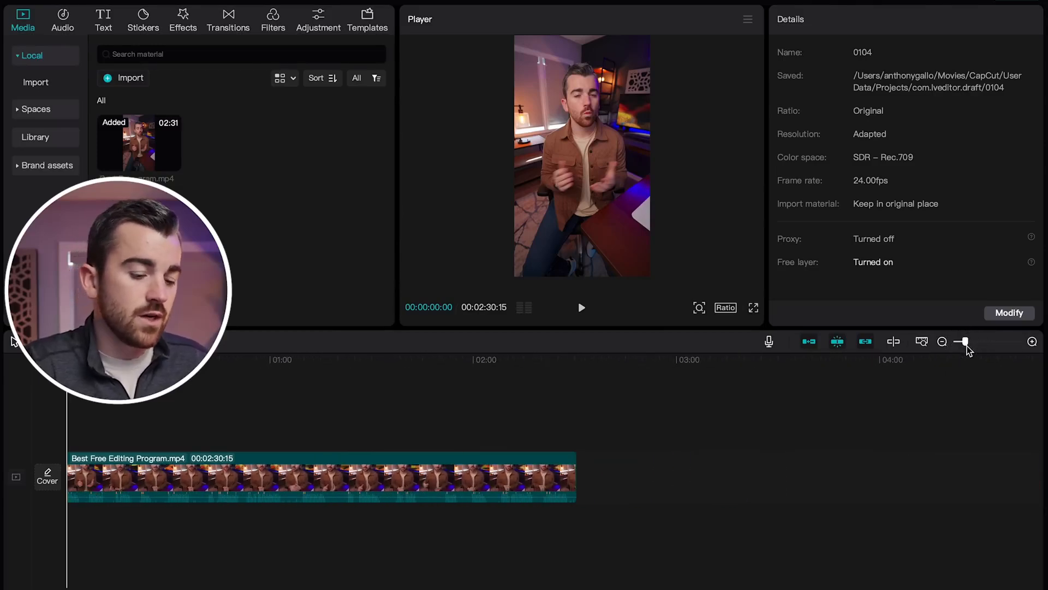
{"action": "key", "text": "super+plus"}
{"action": "key", "text": "super+minus"}
{"action": "key", "text": "super+plus"}
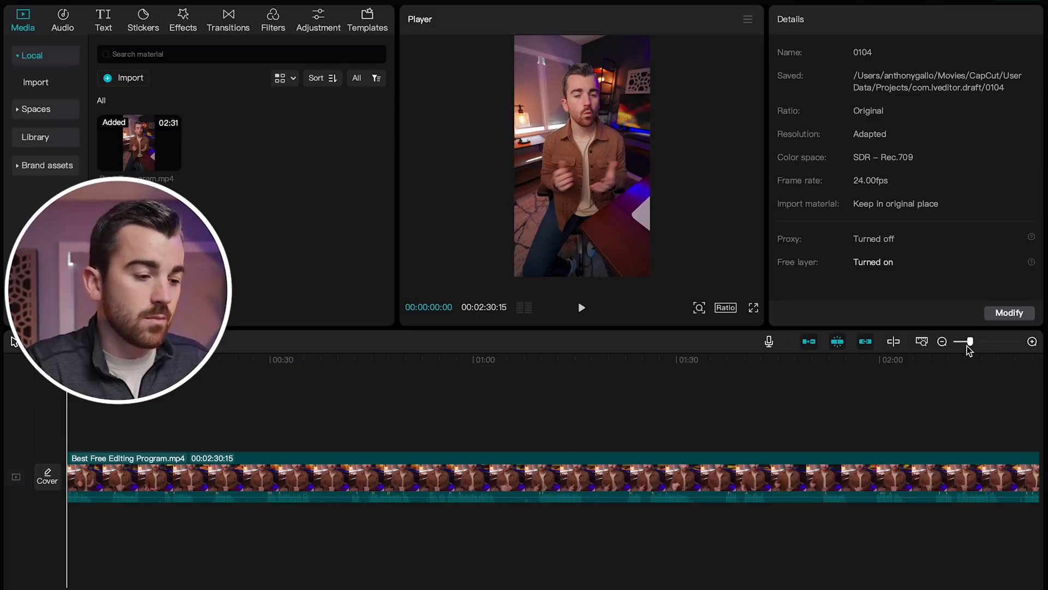
{"action": "key", "text": "super+minus"}
{"action": "key", "text": "super+minus"}
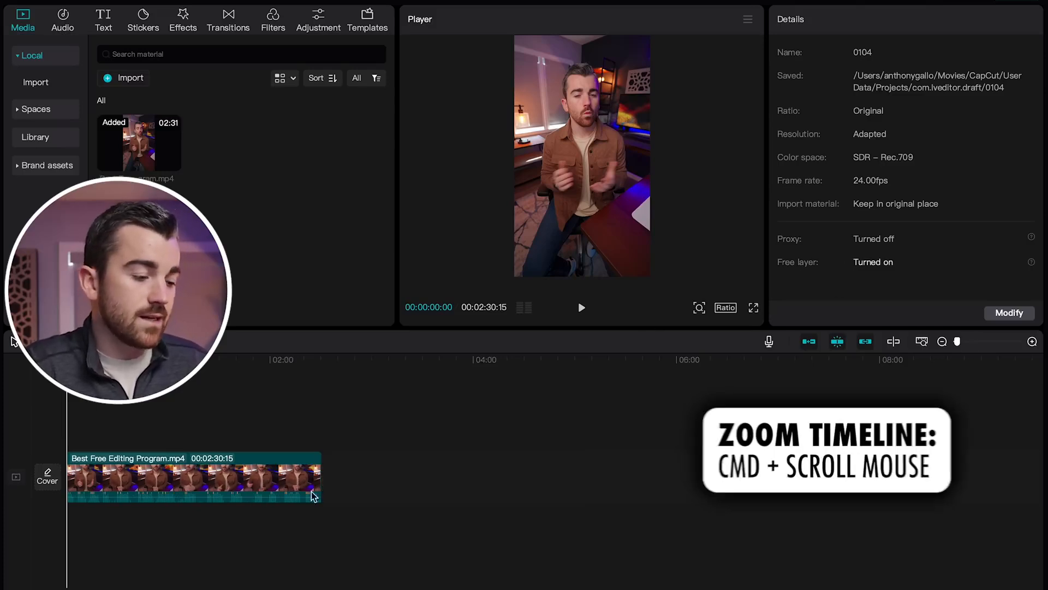
{"action": "scroll", "coordinate": [246, 438], "scroll_direction": "up", "scroll_amount": 5}
{"action": "scroll", "coordinate": [246, 438], "scroll_direction": "down", "scroll_amount": 5}
{"action": "scroll", "coordinate": [219, 448], "scroll_direction": "up", "scroll_amount": 5}
{"action": "scroll", "coordinate": [179, 461], "scroll_direction": "down", "scroll_amount": 5}
{"action": "scroll", "coordinate": [179, 462], "scroll_direction": "up", "scroll_amount": 5}
{"action": "scroll", "coordinate": [179, 461], "scroll_direction": "down", "scroll_amount": 5}
{"action": "scroll", "coordinate": [178, 461], "scroll_direction": "up", "scroll_amount": 5}
{"action": "scroll", "coordinate": [178, 462], "scroll_direction": "down", "scroll_amount": 5}
{"action": "scroll", "coordinate": [178, 461], "scroll_direction": "up", "scroll_amount": 1}
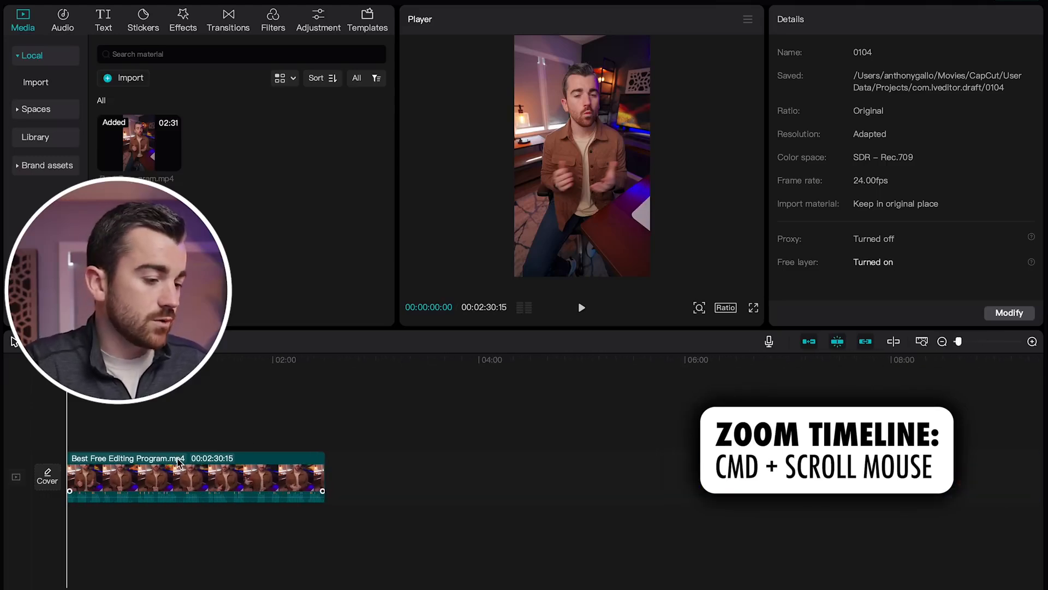
{"action": "scroll", "coordinate": [179, 461], "scroll_direction": "up", "scroll_amount": 3}
Select the timeline clip and try to adjust its end and start points
{"action": "left_click", "coordinate": [136, 489]}
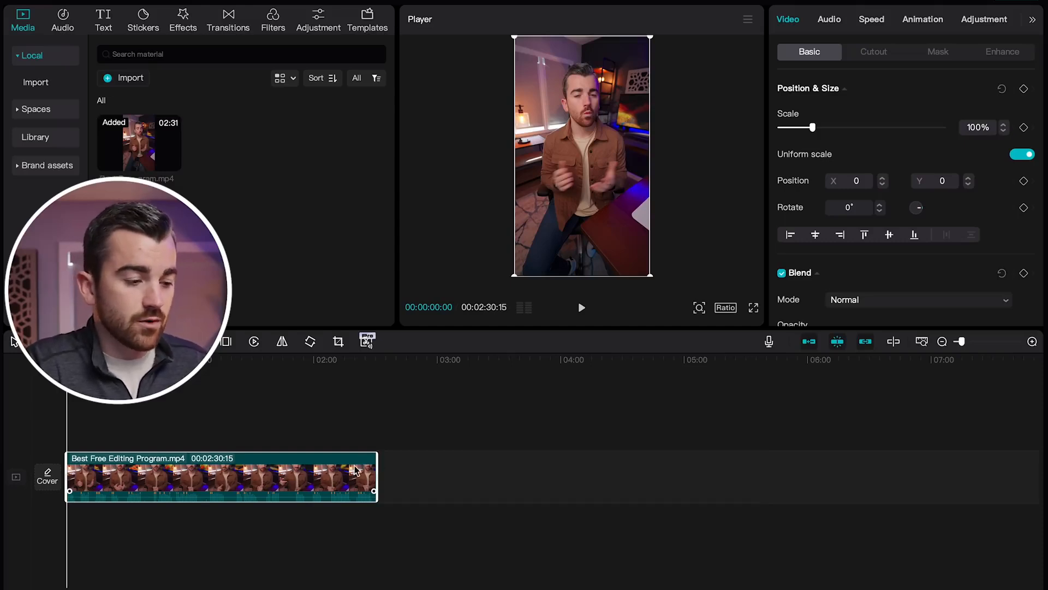
{"action": "left_click_drag", "start_coordinate": [378, 474], "coordinate": [417, 473]}
{"action": "left_click_drag", "start_coordinate": [68, 475], "coordinate": [52, 494]}
Split the clip at 00:00:38:13 and delete its first segment
{"action": "left_click_drag", "start_coordinate": [68, 364], "coordinate": [146, 366]}
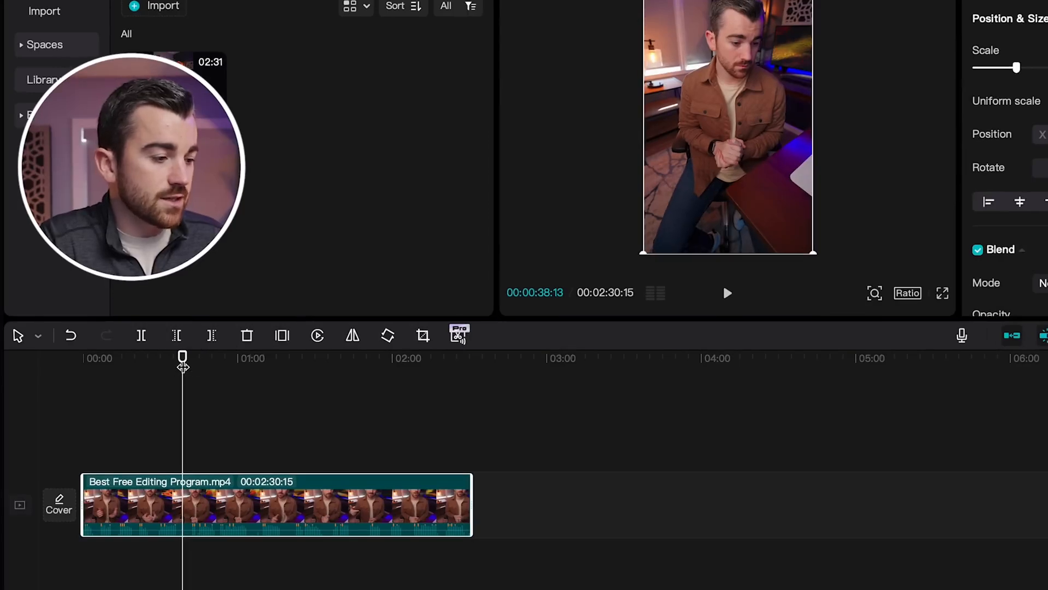
{"action": "left_click", "coordinate": [143, 337]}
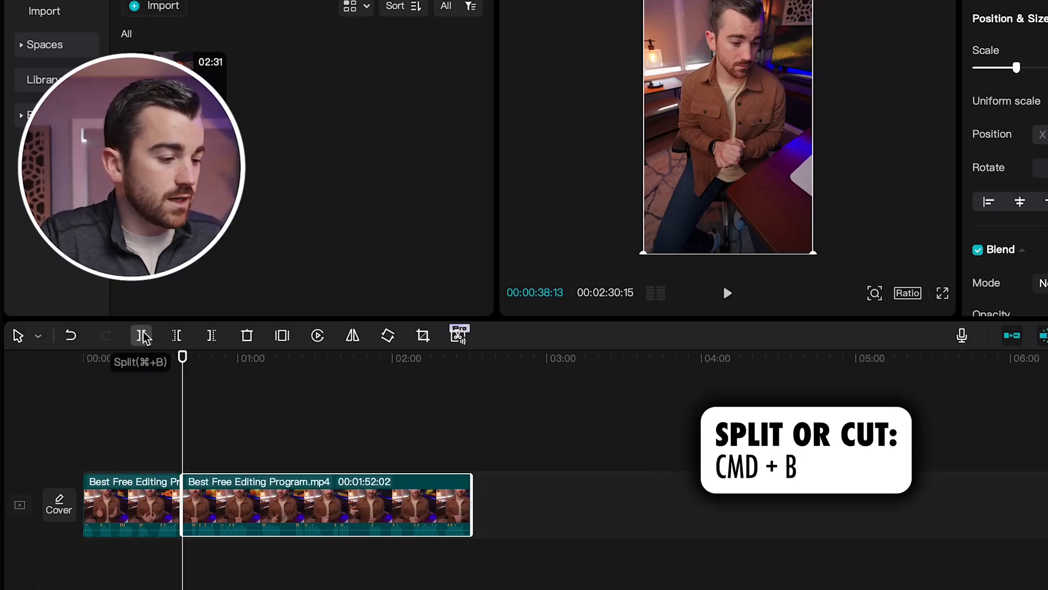
{"action": "left_click", "coordinate": [142, 512]}
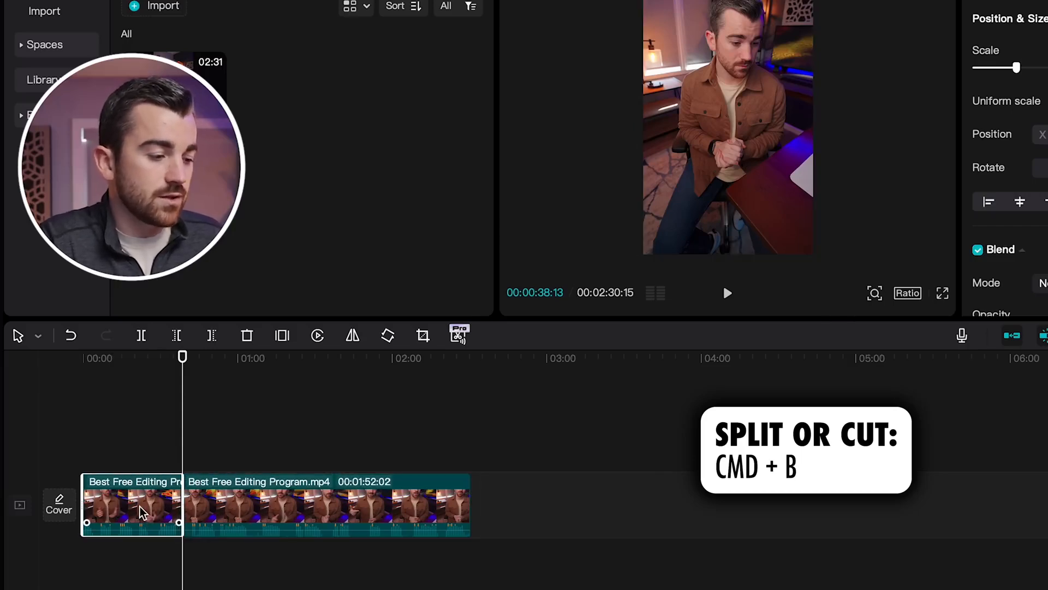
{"action": "key", "text": "Delete"}
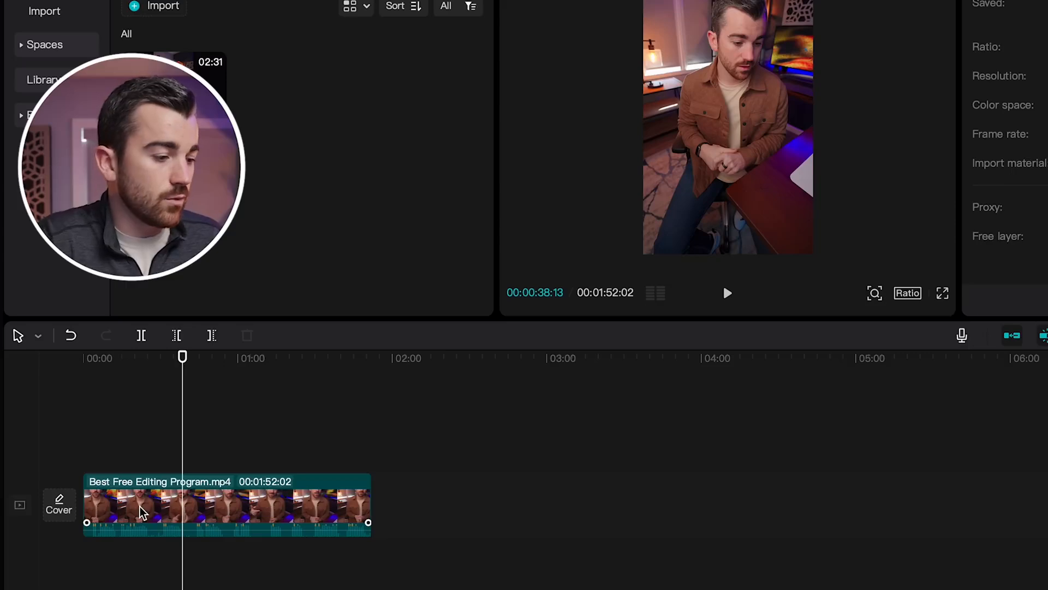
Undo the segment deletion and the split, and move the playhead to about 00:00:53:13
{"action": "key", "text": "super+z"}
{"action": "key", "text": "super+z"}
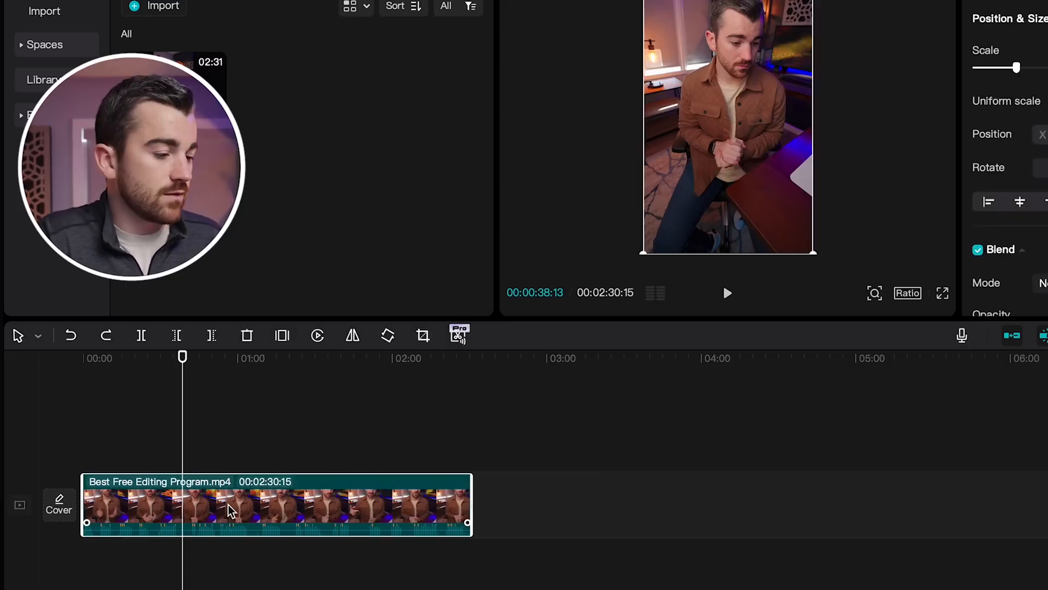
{"action": "left_click", "coordinate": [161, 379]}
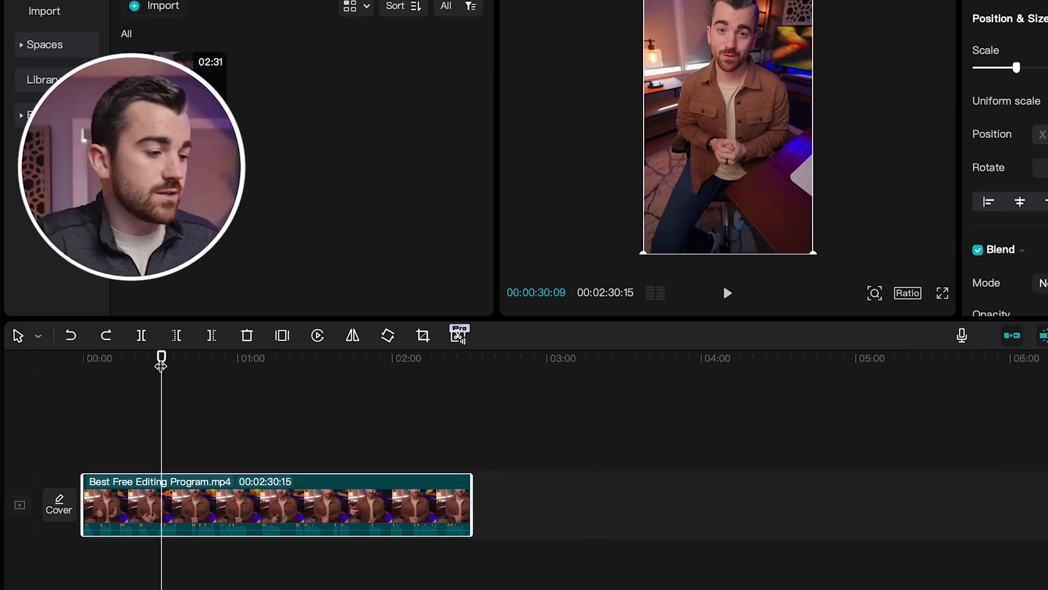
{"action": "left_click_drag", "start_coordinate": [162, 358], "coordinate": [244, 358]}
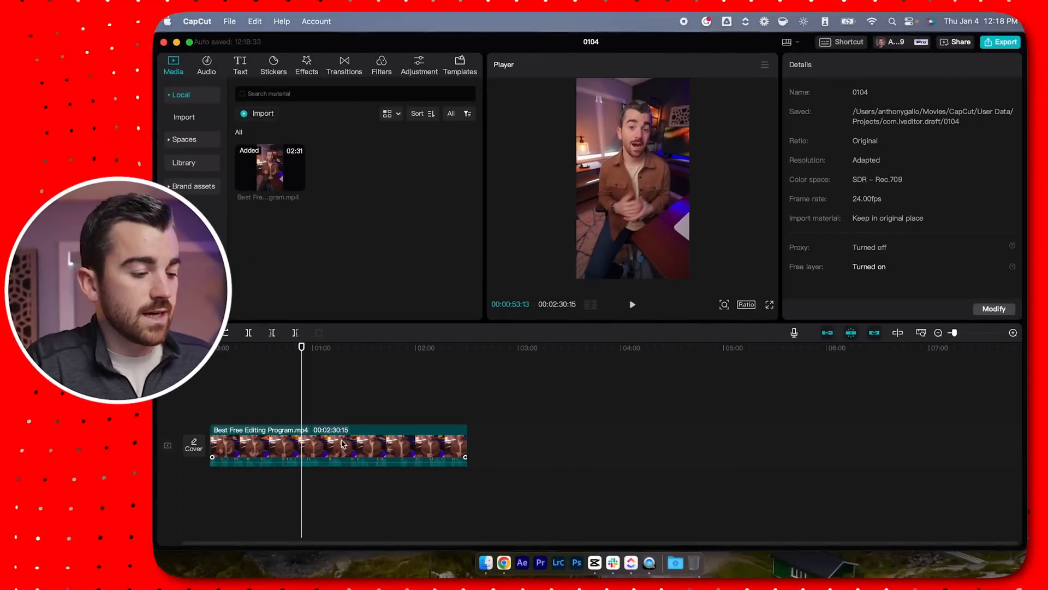
Select the clip, set its scale to 96% and rotate it to 124°
{"action": "left_click", "coordinate": [342, 444]}
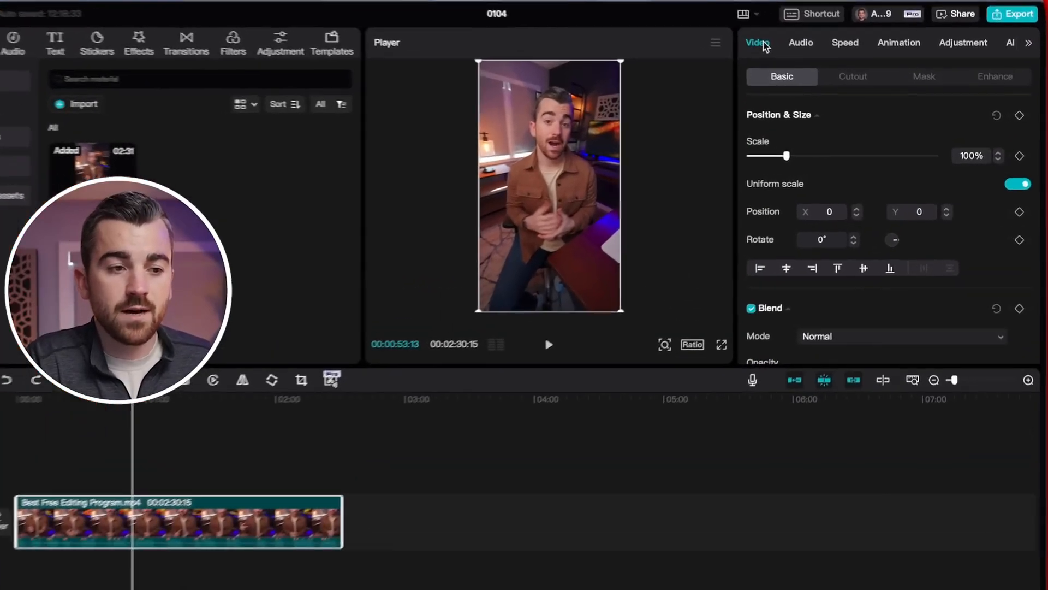
{"action": "scroll", "coordinate": [819, 168], "scroll_direction": "down", "scroll_amount": 5}
{"action": "scroll", "coordinate": [819, 168], "scroll_direction": "up", "scroll_amount": 5}
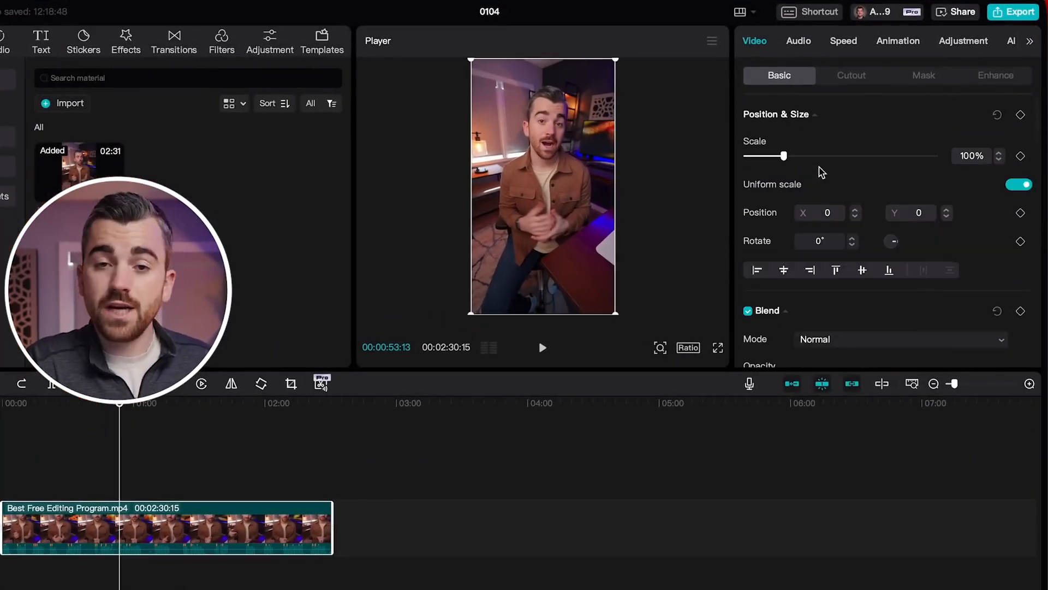
{"action": "mouse_move", "coordinate": [784, 155]}
{"action": "left_mouse_down"}
{"action": "mouse_move", "coordinate": [801, 157]}
{"action": "mouse_move", "coordinate": [782, 158]}
{"action": "left_mouse_up"}
{"action": "mouse_move", "coordinate": [878, 240]}
{"action": "left_mouse_down"}
{"action": "mouse_move", "coordinate": [899, 227]}
{"action": "mouse_move", "coordinate": [886, 248]}
{"action": "left_mouse_up"}
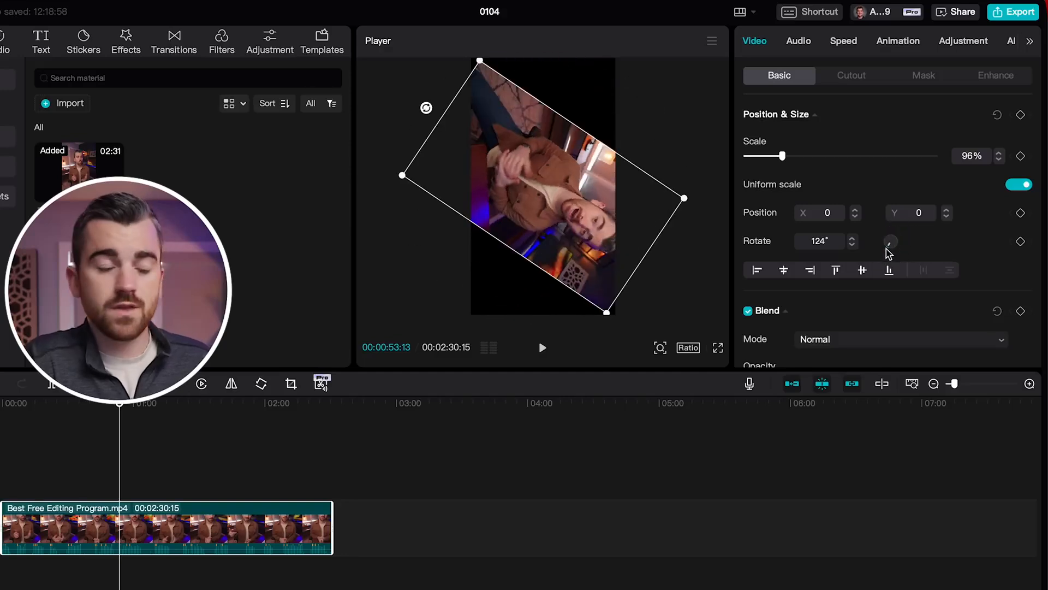
Undo the clip's rotation and scale changes
{"action": "key", "text": "ctrl+z"}
{"action": "key", "text": "ctrl+z"}
{"action": "key", "text": "ctrl+z"}
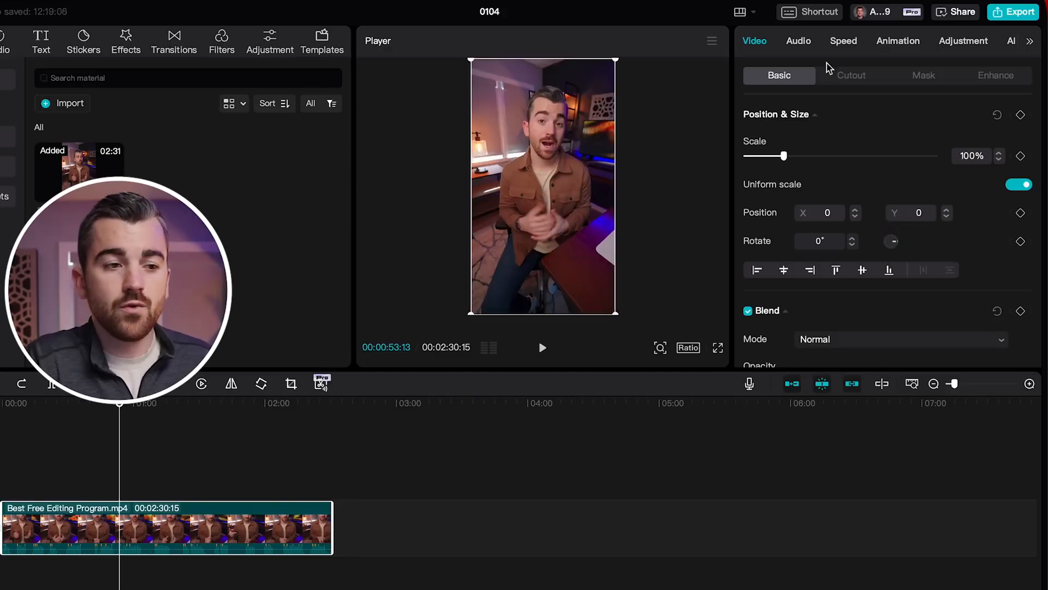
Review the clip's audio, speed and animation settings and return to its basic video properties
{"action": "left_click", "coordinate": [798, 42]}
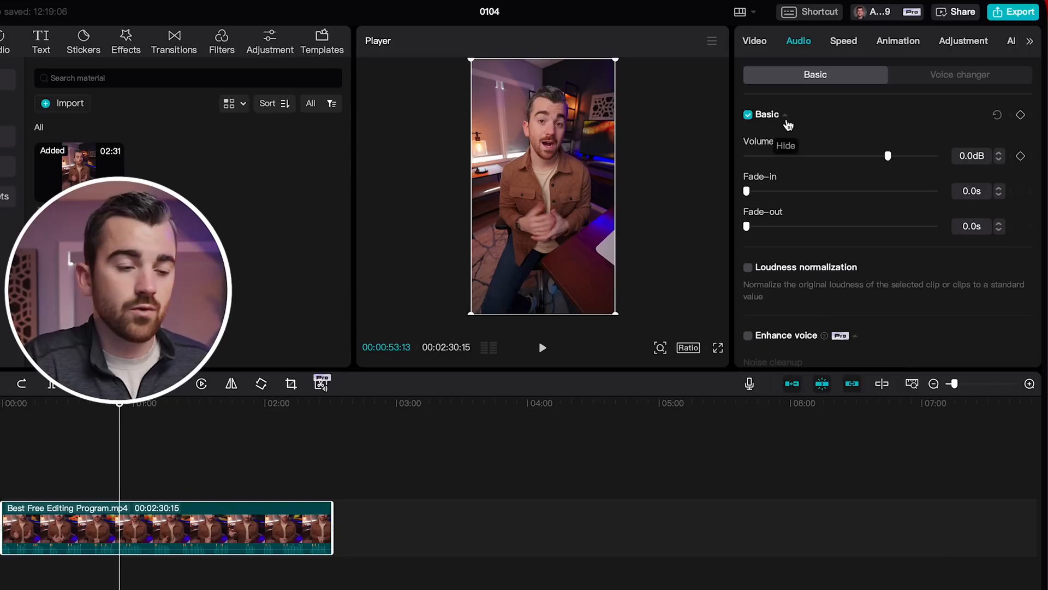
{"action": "left_click", "coordinate": [847, 42]}
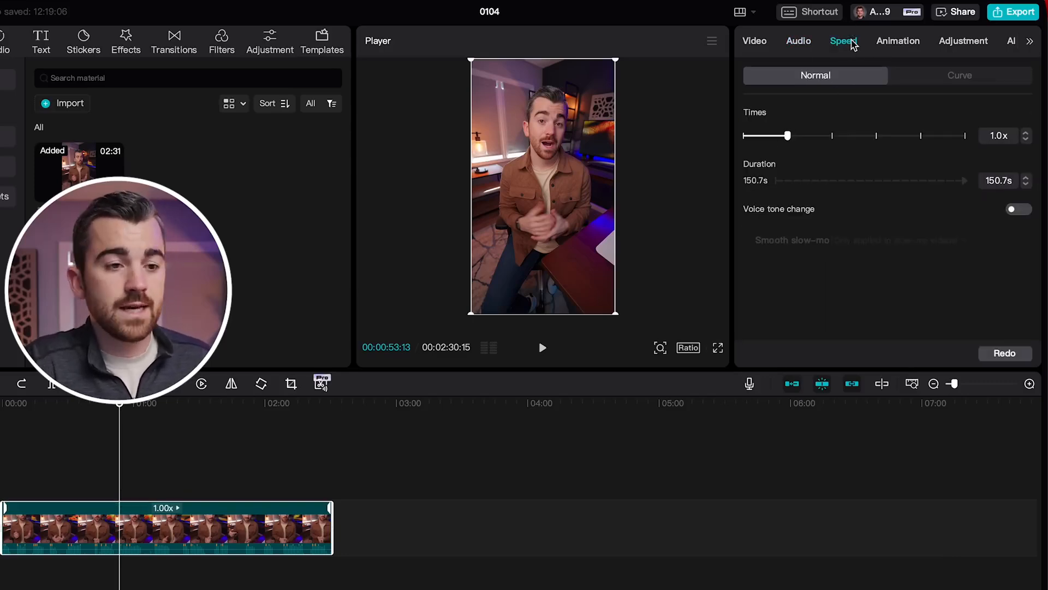
{"action": "left_click", "coordinate": [901, 41]}
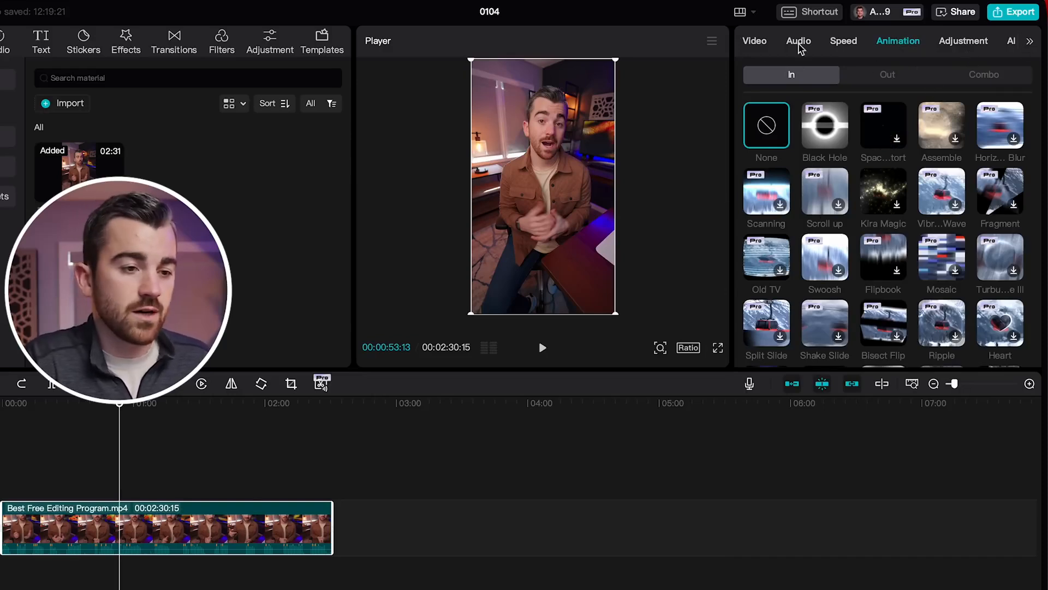
{"action": "left_click", "coordinate": [756, 44]}
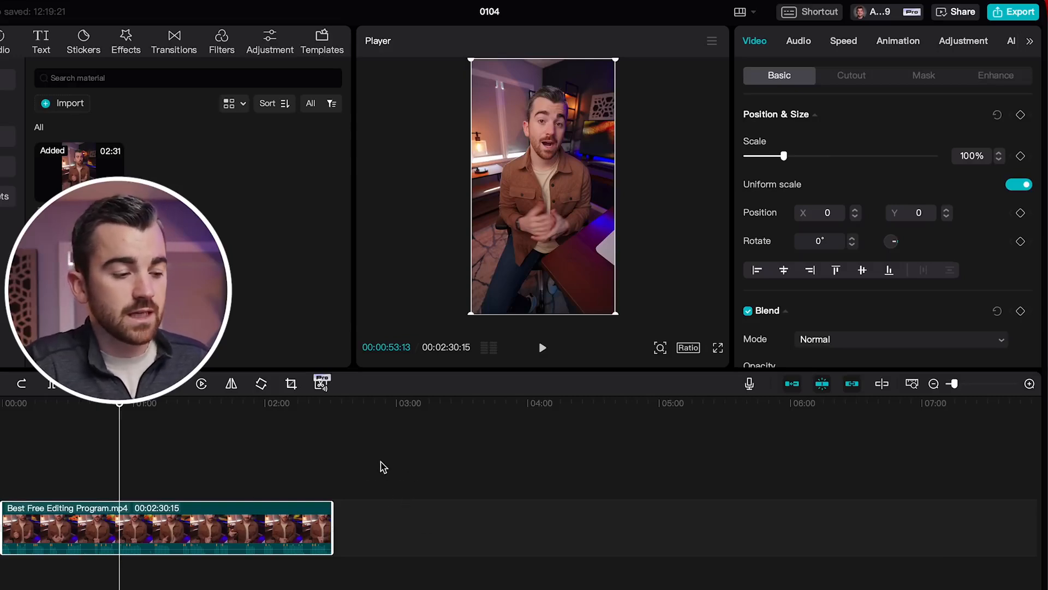
Deselect the clip and rename the project as Best Free Editing Software in the project settings
{"action": "left_click", "coordinate": [384, 475]}
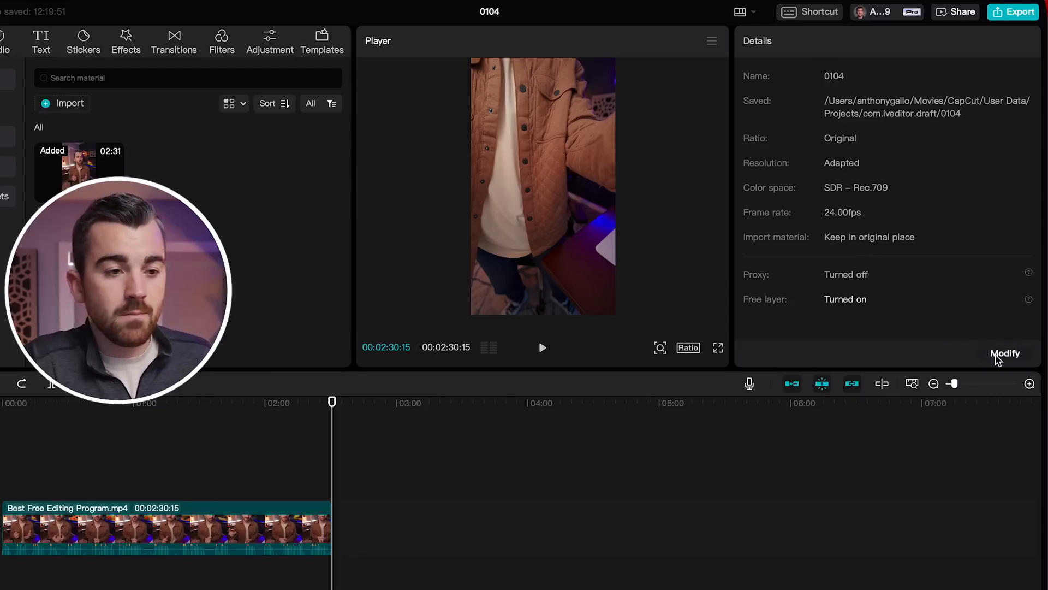
{"action": "left_click", "coordinate": [1002, 353]}
{"action": "double_click", "coordinate": [466, 204]}
{"action": "type", "text": "B"}
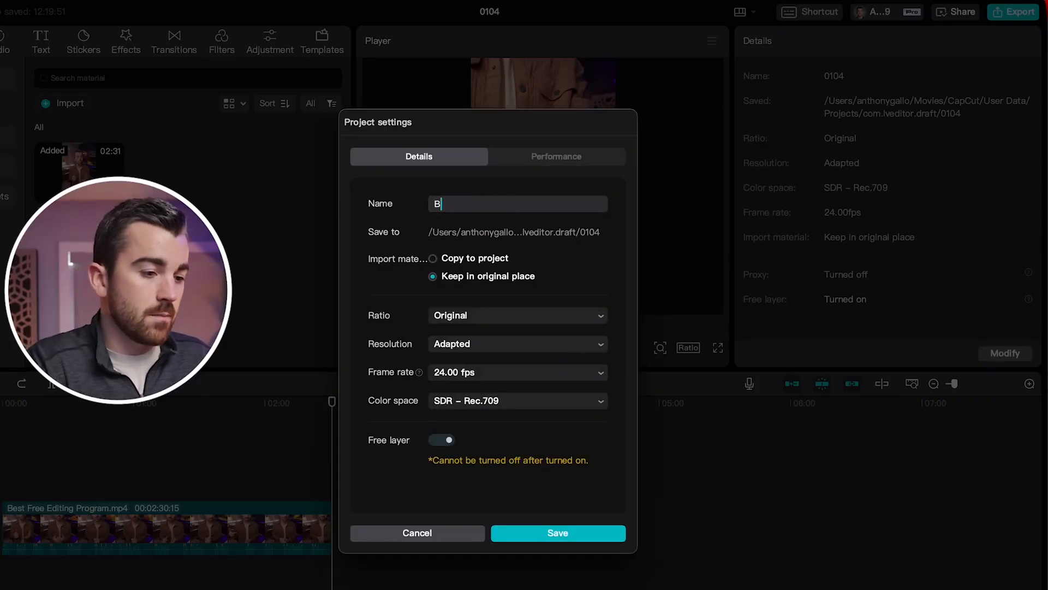
{"action": "type", "text": "est Free Editing Software"}
{"action": "left_click", "coordinate": [539, 534]}
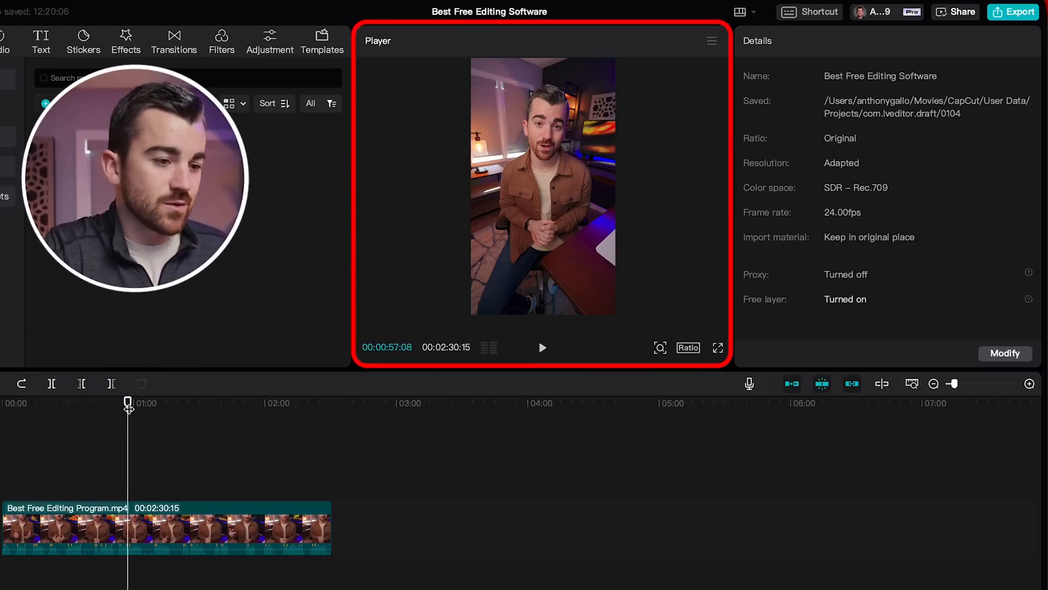
Move the playhead to 00:00:53:11 and set the player's preview quality to Performance priority
{"action": "left_click_drag", "start_coordinate": [128, 401], "coordinate": [115, 426]}
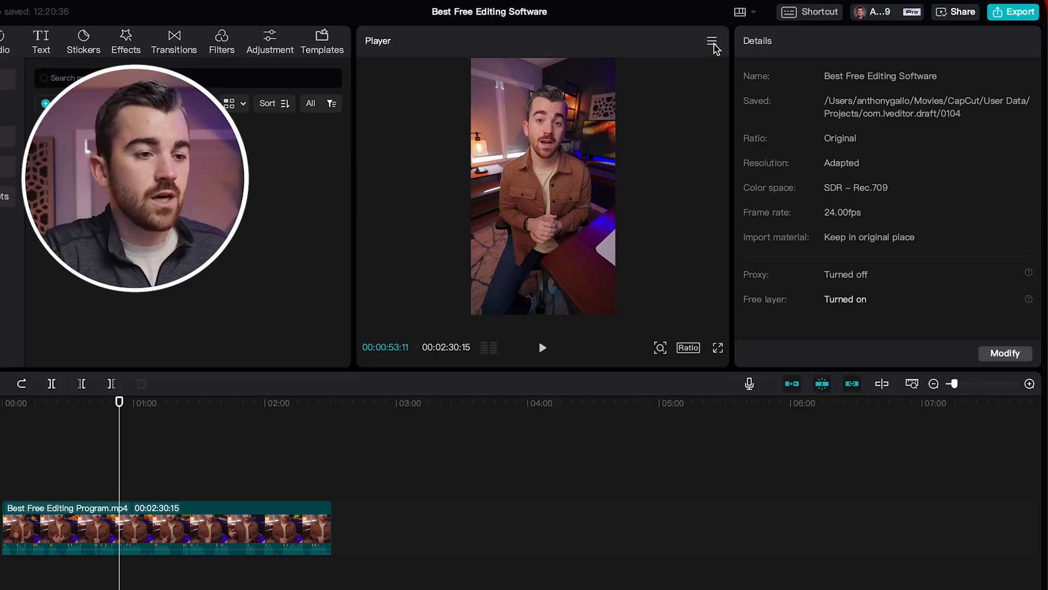
{"action": "left_click", "coordinate": [713, 43]}
{"action": "mouse_move", "coordinate": [674, 98]}
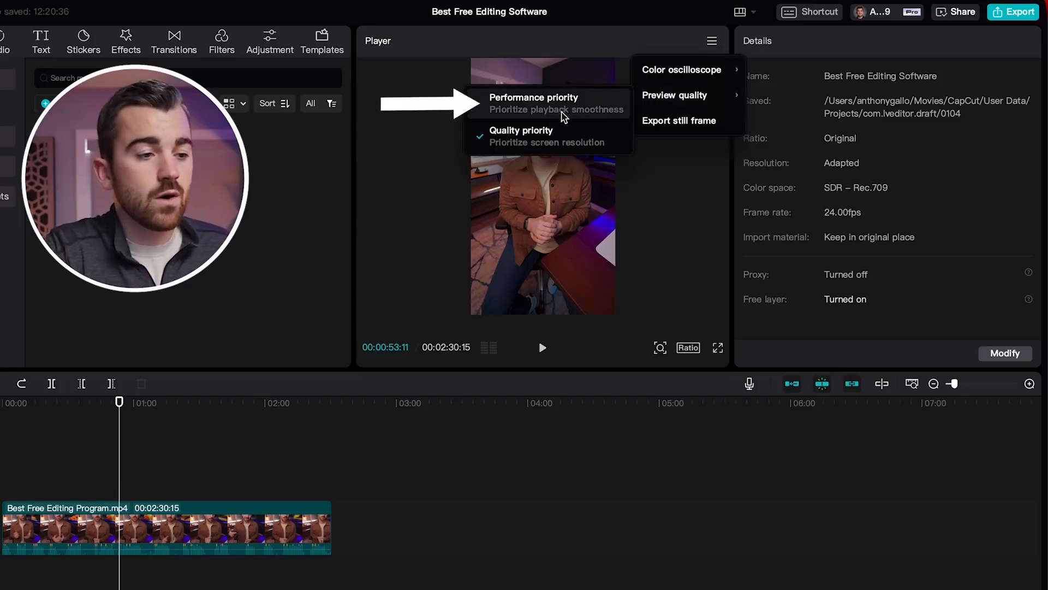
{"action": "left_click", "coordinate": [548, 109]}
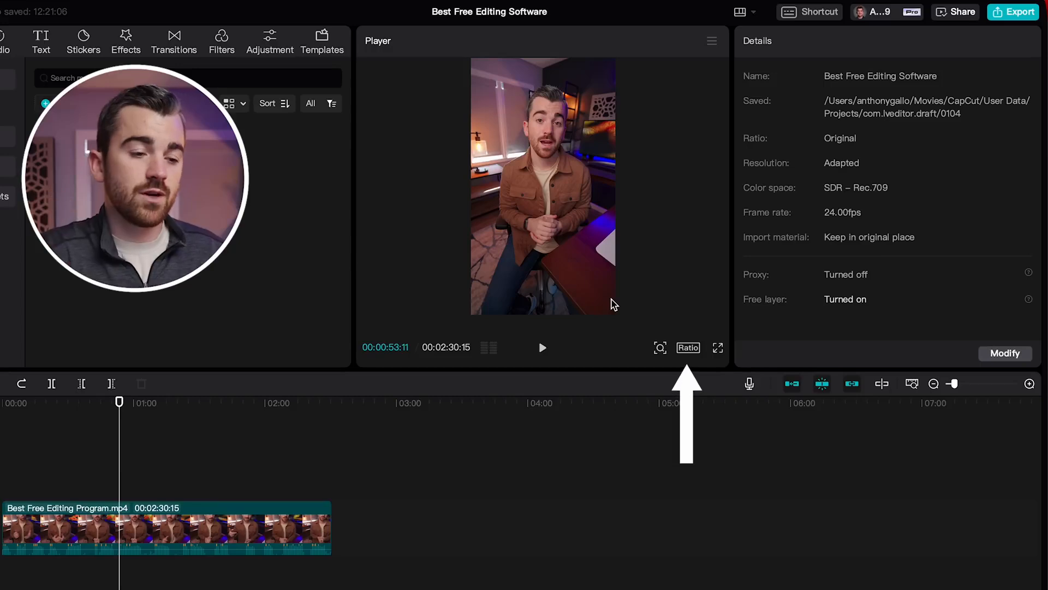
Set the project's aspect ratio to 16:9 and try resizing the clip within the wider frame
{"action": "left_click", "coordinate": [686, 346]}
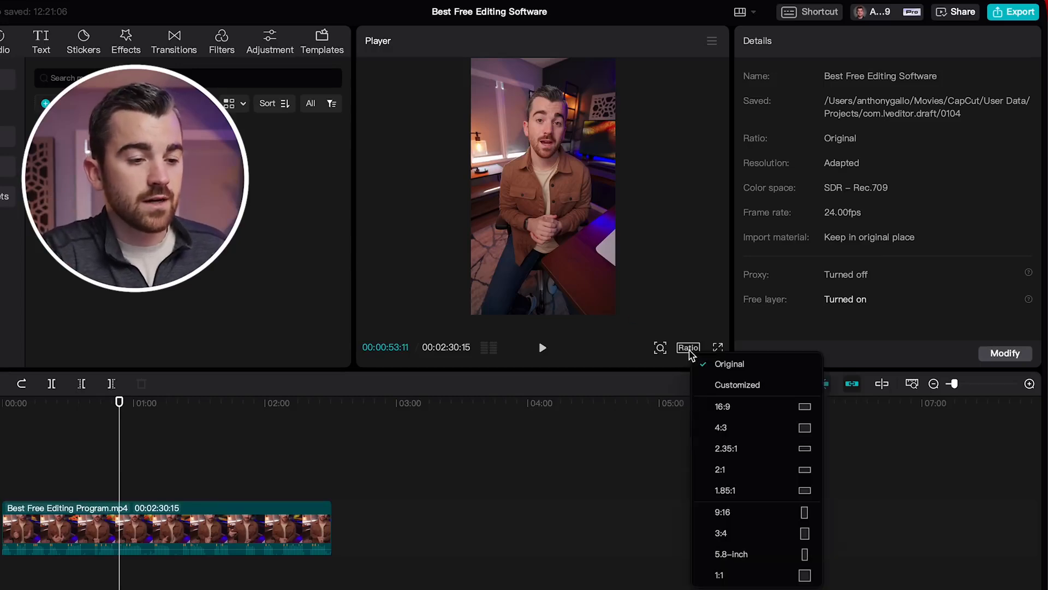
{"action": "left_click", "coordinate": [741, 408]}
{"action": "left_click", "coordinate": [566, 213]}
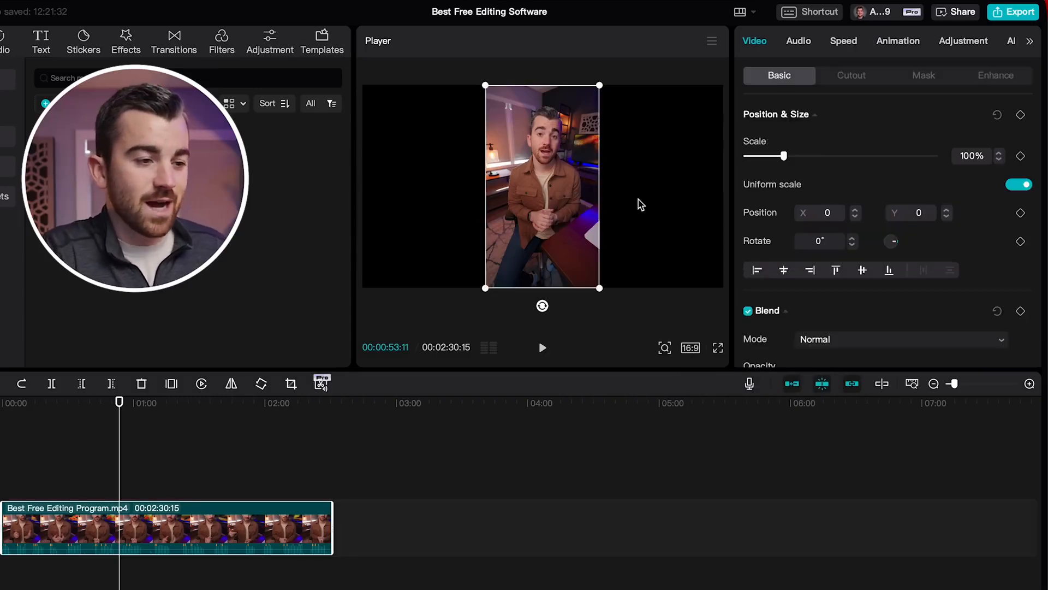
{"action": "left_click_drag", "start_coordinate": [599, 289], "coordinate": [576, 306]}
Restore the project's aspect ratio to Original and deselect the clip
{"action": "left_click", "coordinate": [690, 348]}
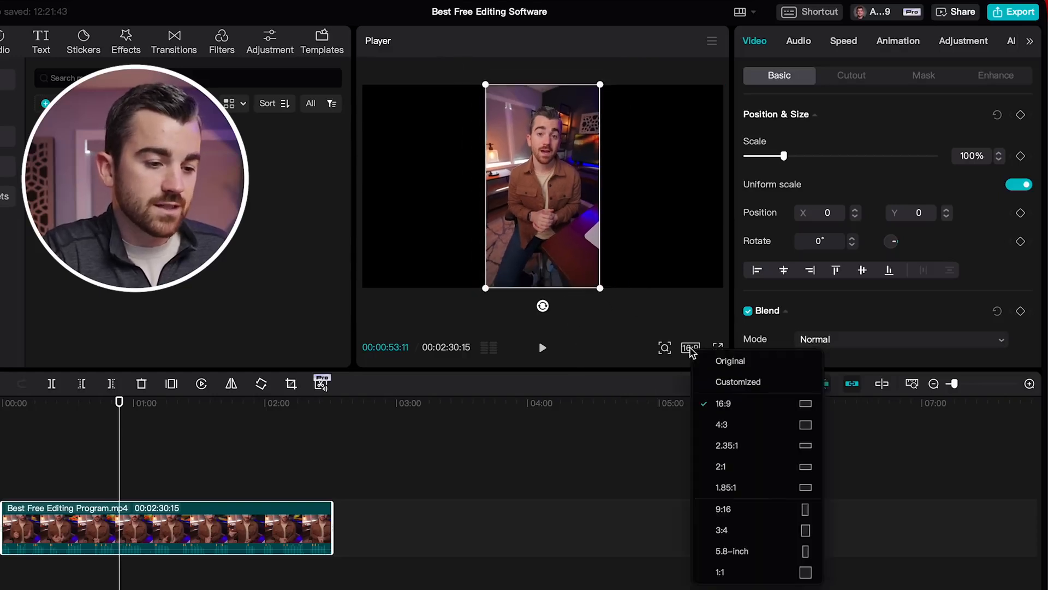
{"action": "left_click", "coordinate": [754, 363]}
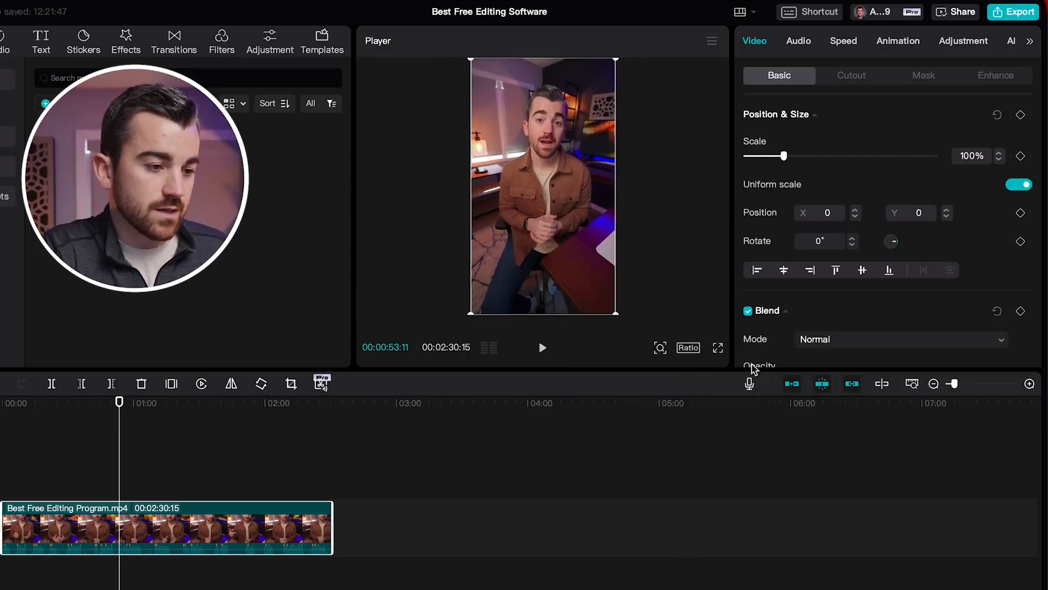
{"action": "left_click", "coordinate": [493, 505]}
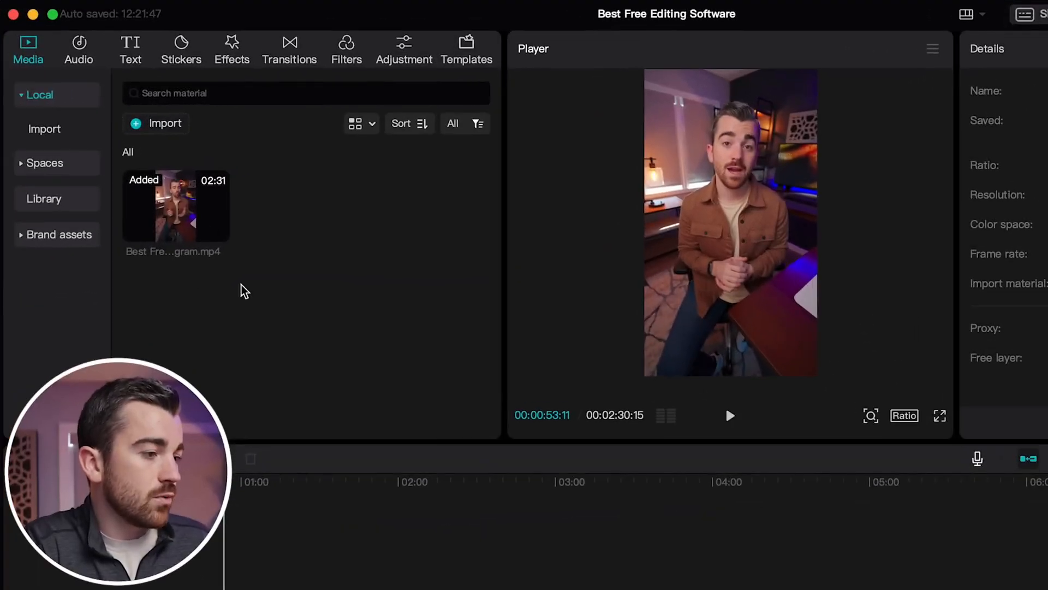
Browse the imported media and the audio, text, sticker and effects libraries
{"action": "mouse_move", "coordinate": [239, 234]}
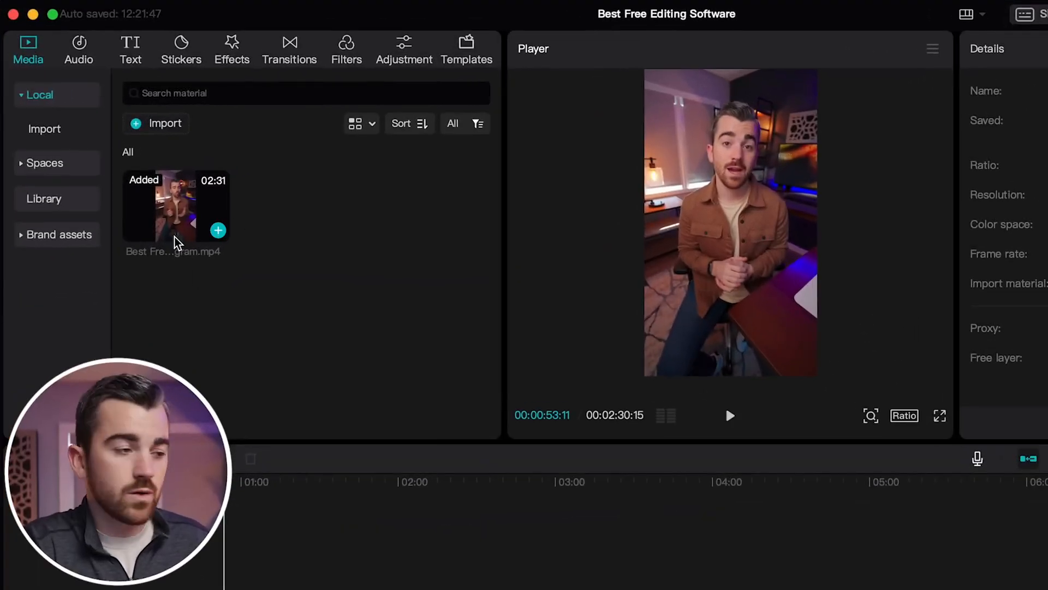
{"action": "left_click", "coordinate": [80, 50]}
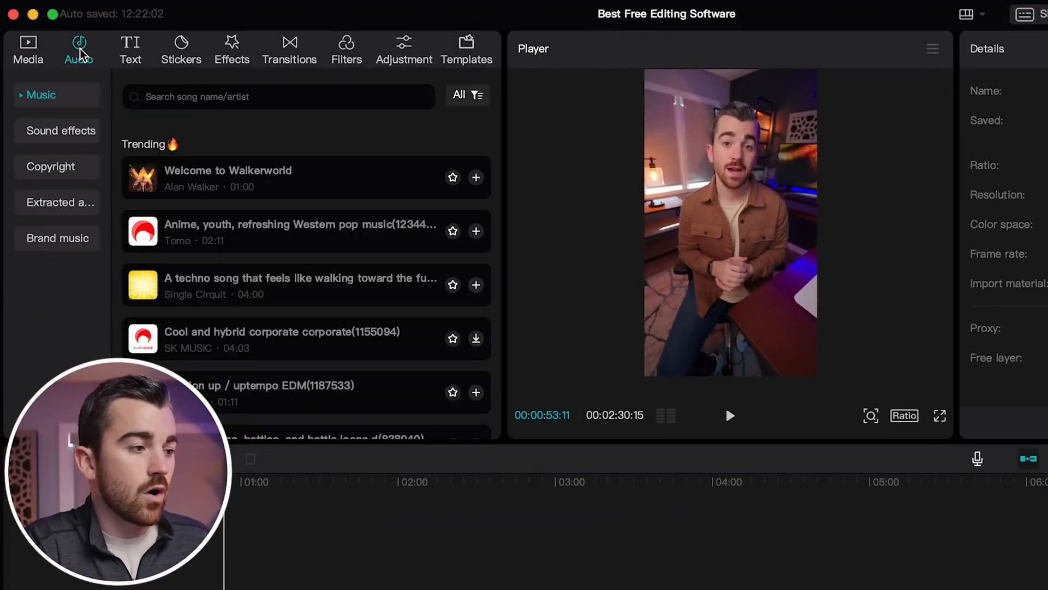
{"action": "left_click", "coordinate": [134, 53]}
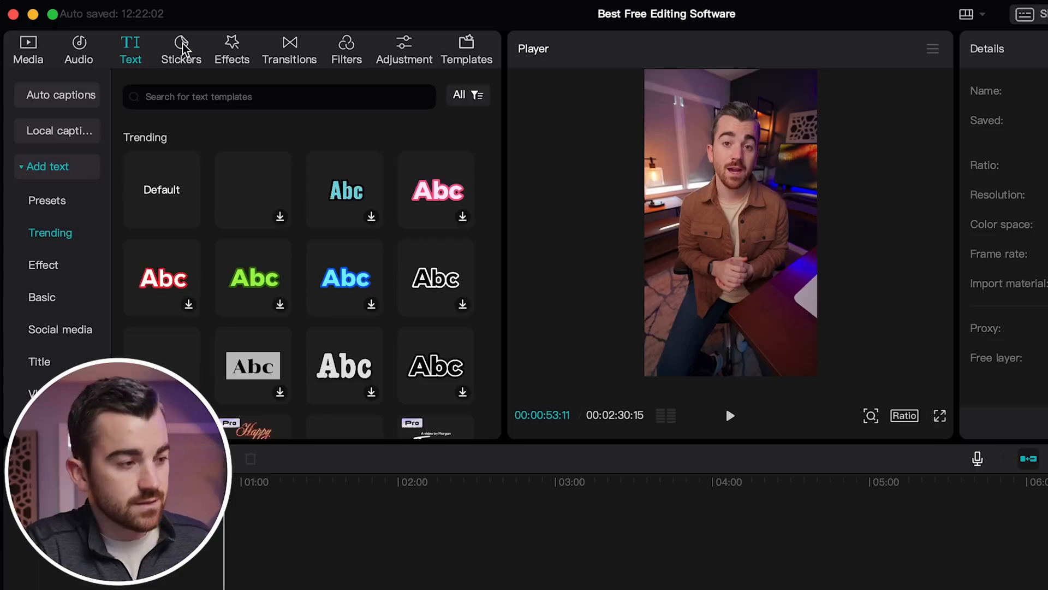
{"action": "left_click", "coordinate": [179, 48]}
{"action": "left_click", "coordinate": [235, 50]}
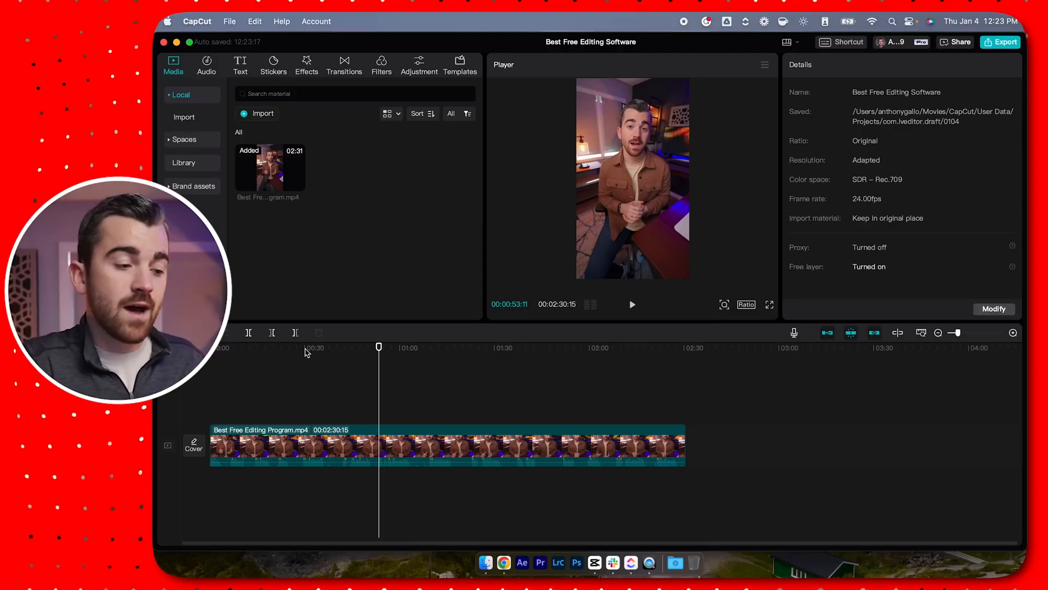
Move the playhead to 00:00:27:07 and append a second copy of Best Free Editing Program.mp4 to the timeline
{"action": "left_click_drag", "start_coordinate": [307, 352], "coordinate": [296, 394]}
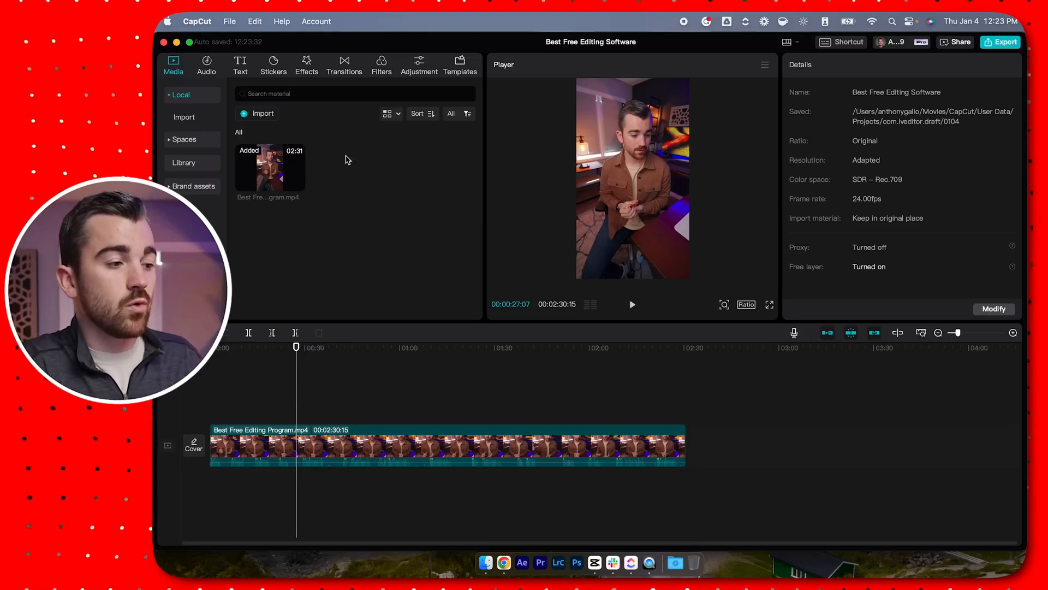
{"action": "left_click_drag", "start_coordinate": [294, 179], "coordinate": [704, 450]}
{"action": "scroll", "coordinate": [694, 449], "scroll_direction": "down", "scroll_amount": 5}
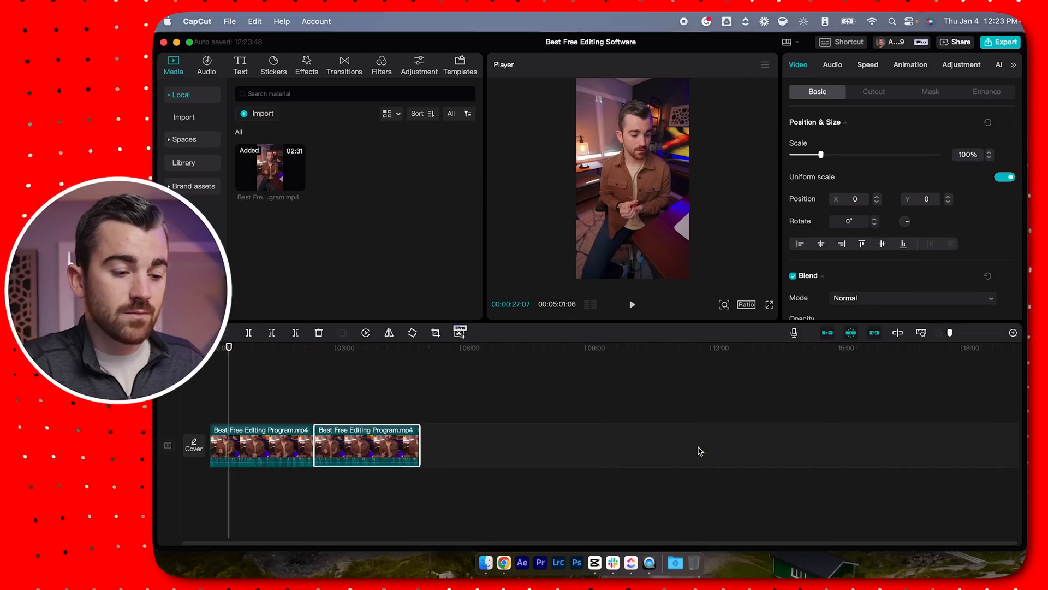
Try reordering the two clips and trimming the first one, undo those changes and delete the second copy
{"action": "left_click_drag", "start_coordinate": [291, 445], "coordinate": [408, 443]}
{"action": "left_click_drag", "start_coordinate": [312, 446], "coordinate": [247, 445]}
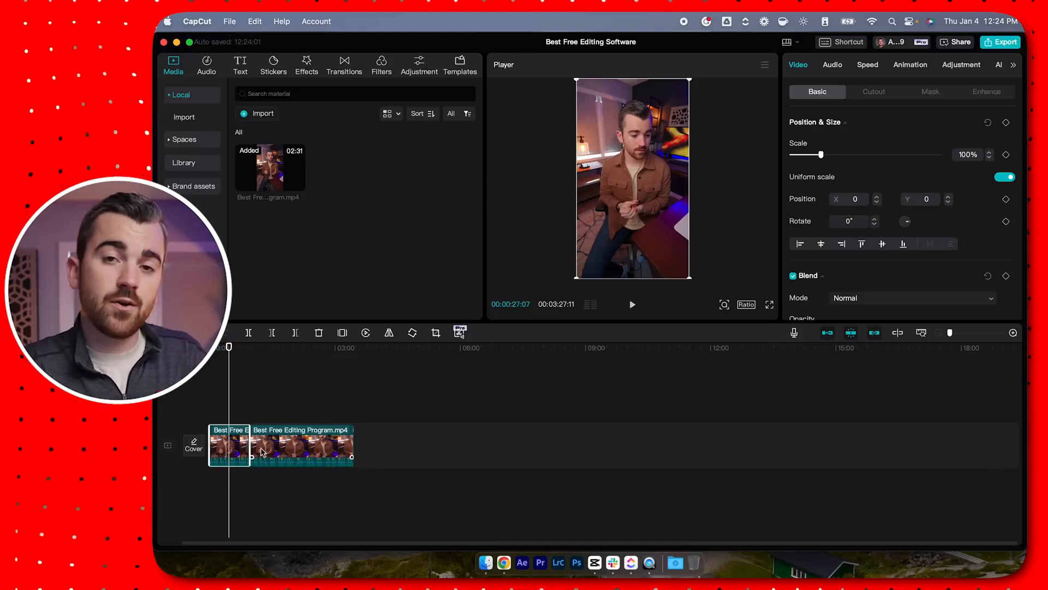
{"action": "key", "text": "super+z"}
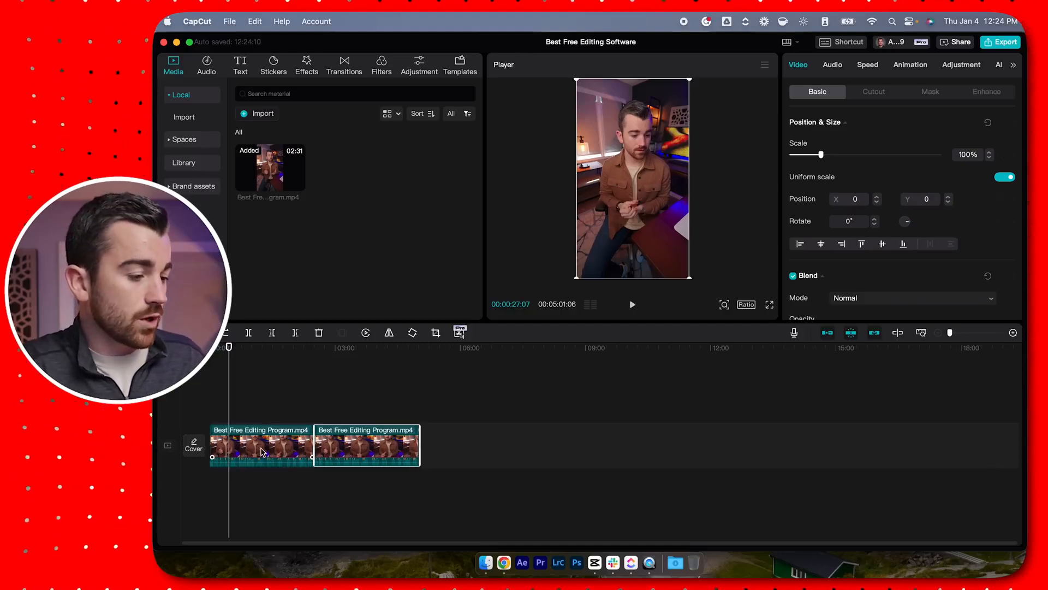
{"action": "key", "text": "Delete"}
{"action": "scroll", "coordinate": [276, 449], "scroll_direction": "up", "scroll_amount": 10}
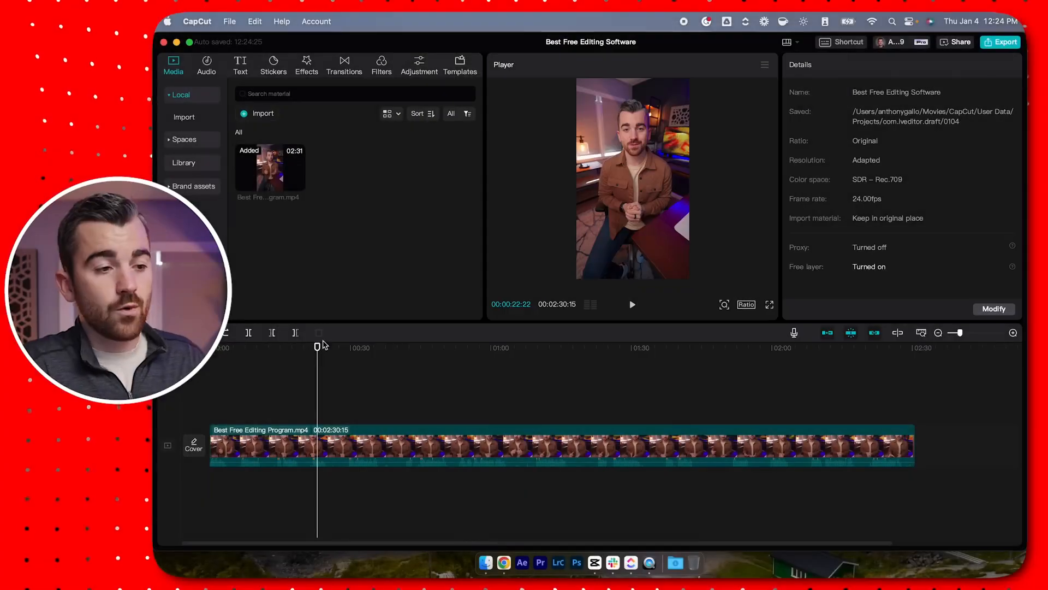
Try scaling the clip to 124% and moving it to Y -241 in the player, and undo both changes
{"action": "left_click", "coordinate": [634, 193]}
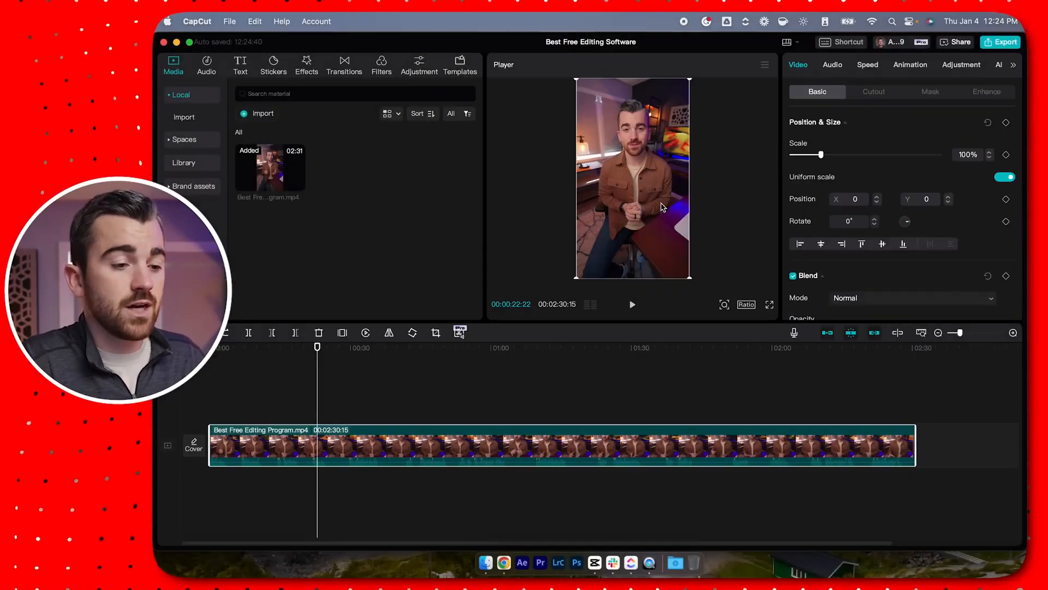
{"action": "left_click_drag", "start_coordinate": [688, 277], "coordinate": [715, 306]}
{"action": "mouse_move", "coordinate": [647, 137]}
{"action": "left_mouse_down"}
{"action": "mouse_move", "coordinate": [646, 173]}
{"action": "mouse_move", "coordinate": [634, 148]}
{"action": "mouse_move", "coordinate": [661, 153]}
{"action": "mouse_move", "coordinate": [644, 150]}
{"action": "left_mouse_up"}
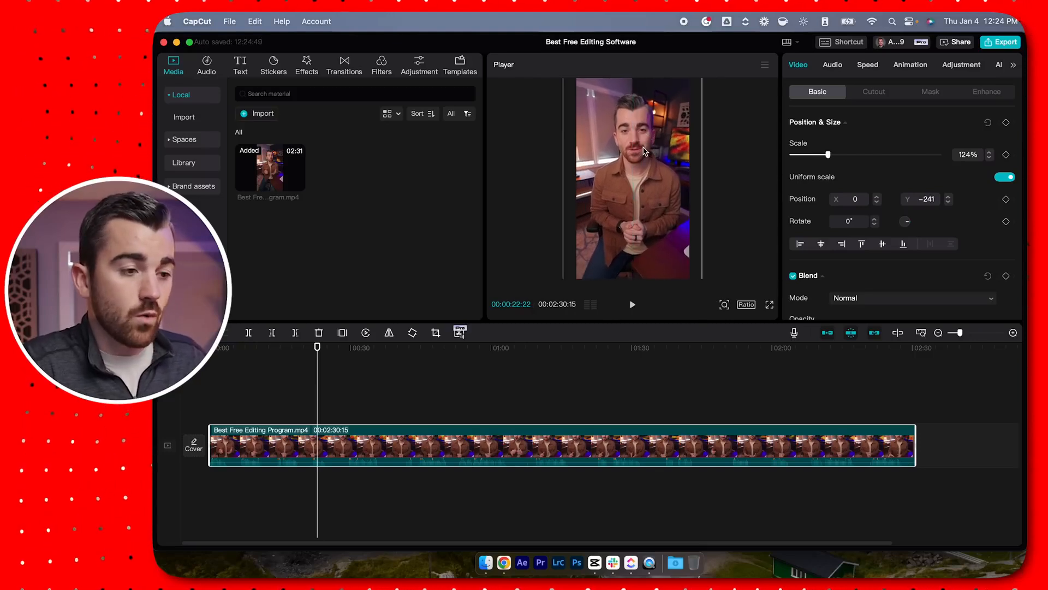
{"action": "key", "text": "super+z"}
{"action": "key", "text": "super+z"}
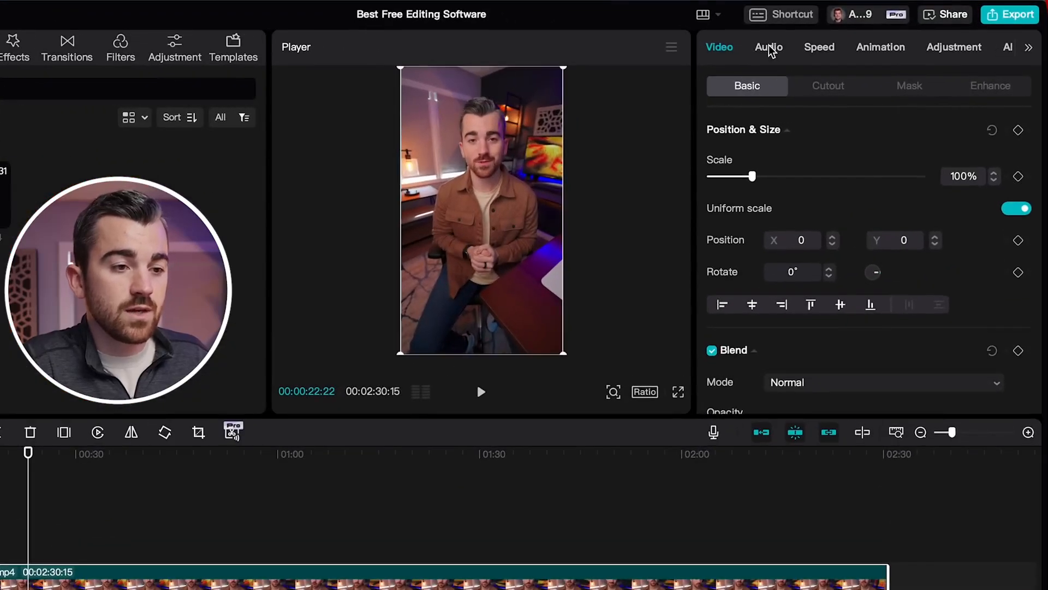
Review the clip's audio options, including volume, fades, loudness normalization, voice enhancement, noise reduction and vocal isolation
{"action": "left_click", "coordinate": [770, 50]}
{"action": "mouse_move", "coordinate": [871, 176]}
{"action": "left_mouse_down"}
{"action": "mouse_move", "coordinate": [825, 177]}
{"action": "mouse_move", "coordinate": [916, 182]}
{"action": "mouse_move", "coordinate": [869, 181]}
{"action": "left_mouse_up"}
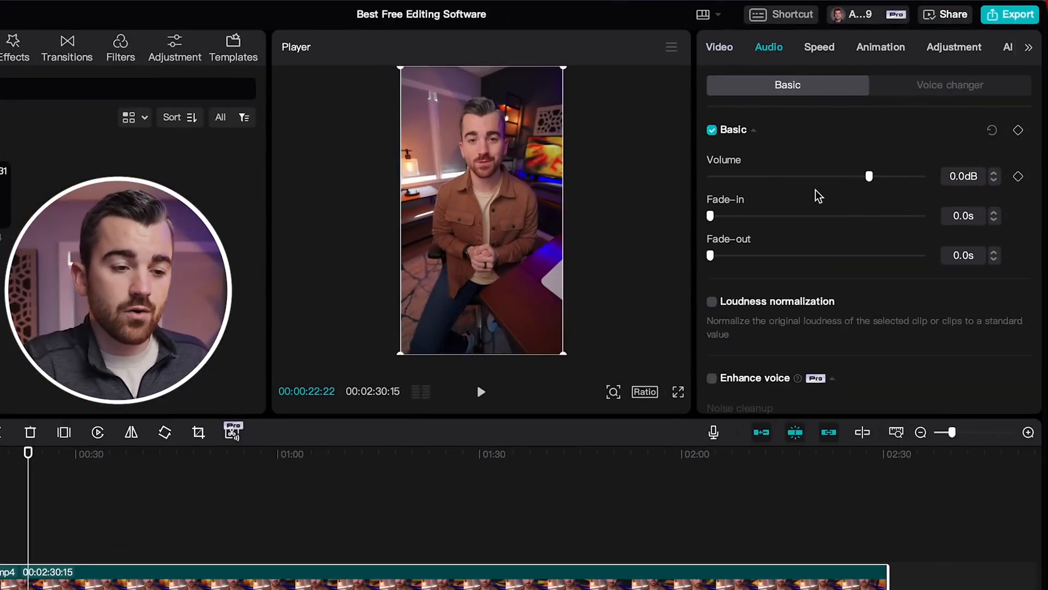
{"action": "scroll", "coordinate": [802, 196], "scroll_direction": "down", "scroll_amount": 3}
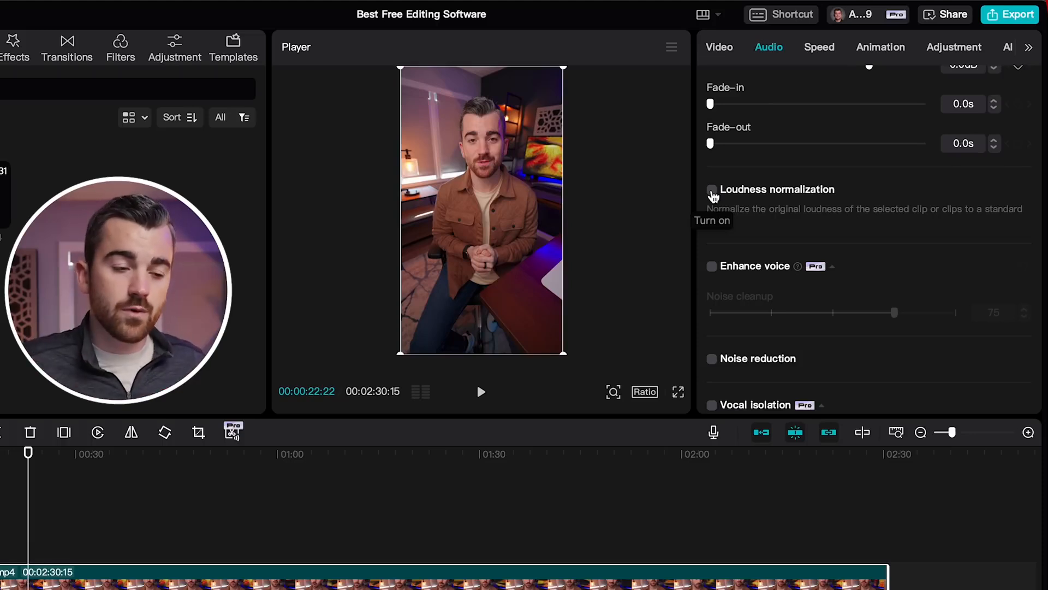
{"action": "scroll", "coordinate": [805, 281], "scroll_direction": "down", "scroll_amount": 3}
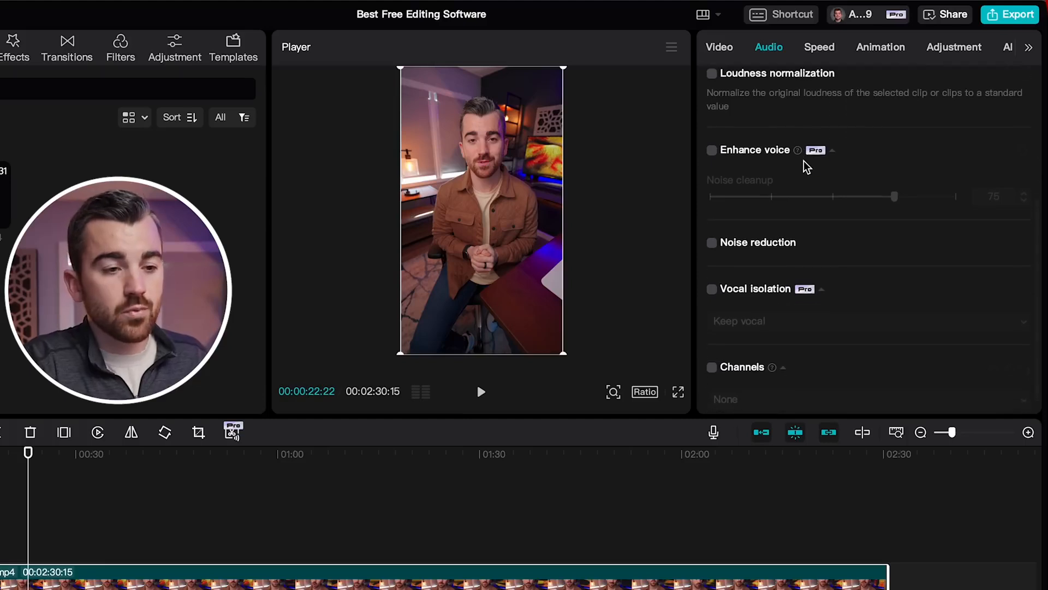
{"action": "scroll", "coordinate": [757, 251], "scroll_direction": "down", "scroll_amount": 1}
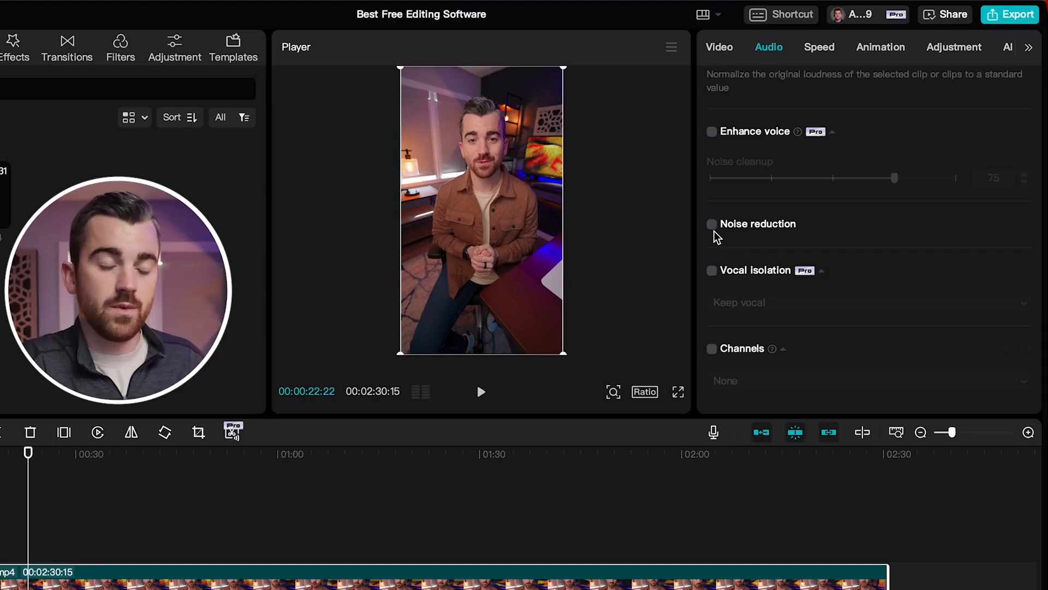
{"action": "scroll", "coordinate": [745, 197], "scroll_direction": "up", "scroll_amount": 4}
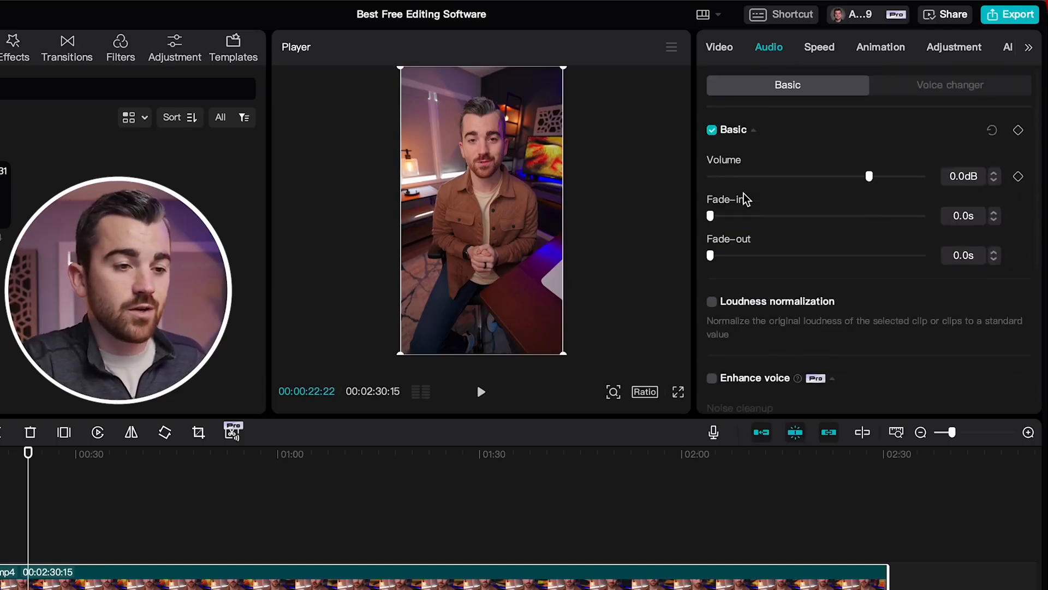
Open the clip's basic color adjustments, try a cooler Temp value and reset it
{"action": "scroll", "coordinate": [823, 50], "scroll_direction": "right", "scroll_amount": 2}
{"action": "scroll", "coordinate": [751, 48], "scroll_direction": "right", "scroll_amount": 2}
{"action": "left_click", "coordinate": [905, 48]}
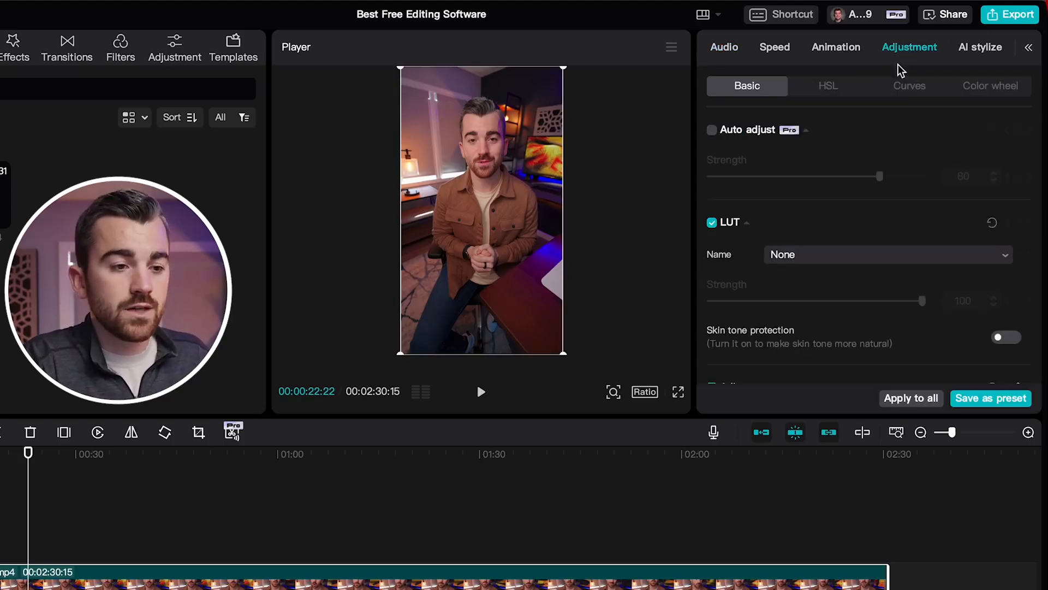
{"action": "scroll", "coordinate": [796, 203], "scroll_direction": "down", "scroll_amount": 5}
{"action": "scroll", "coordinate": [795, 204], "scroll_direction": "down", "scroll_amount": 7}
{"action": "left_click_drag", "start_coordinate": [816, 177], "coordinate": [796, 177]}
{"action": "double_click", "coordinate": [795, 177]}
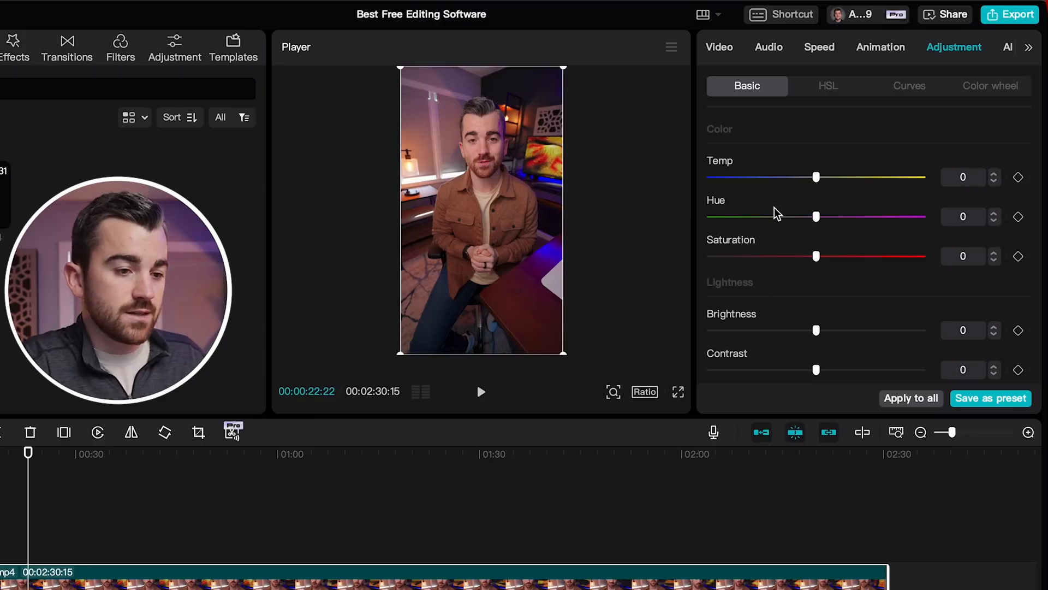
Set the clip's saturation to 1 and brightness to -3, and look through the remaining adjustments
{"action": "scroll", "coordinate": [774, 214], "scroll_direction": "down", "scroll_amount": 3}
{"action": "scroll", "coordinate": [737, 215], "scroll_direction": "up", "scroll_amount": 2}
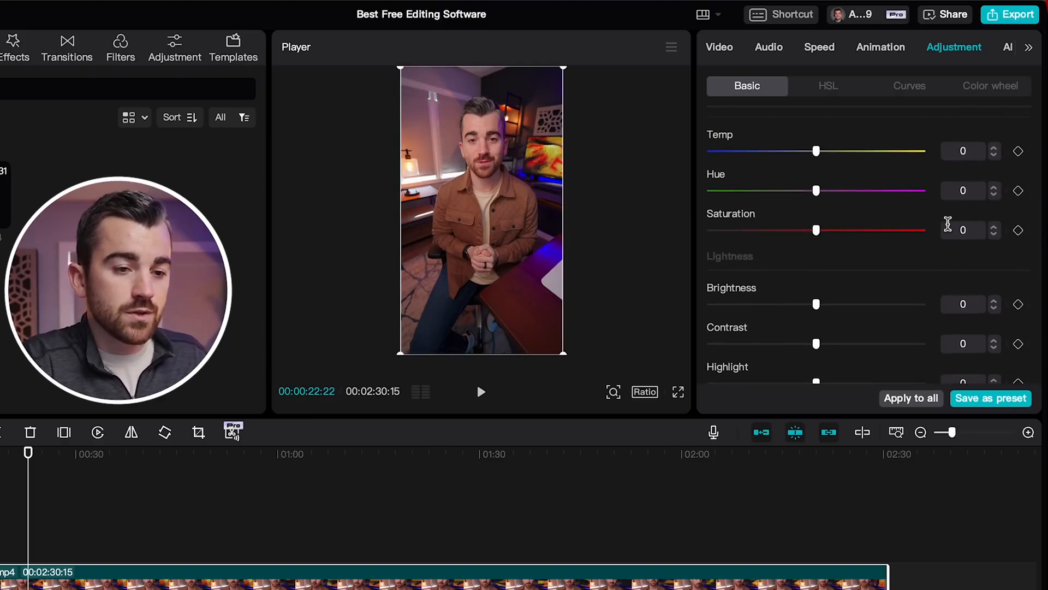
{"action": "left_click", "coordinate": [994, 226]}
{"action": "left_click", "coordinate": [995, 226]}
{"action": "left_click", "coordinate": [994, 236]}
{"action": "scroll", "coordinate": [928, 234], "scroll_direction": "down", "scroll_amount": 3}
{"action": "left_click", "coordinate": [816, 236]}
{"action": "left_click_drag", "start_coordinate": [816, 236], "coordinate": [809, 236]}
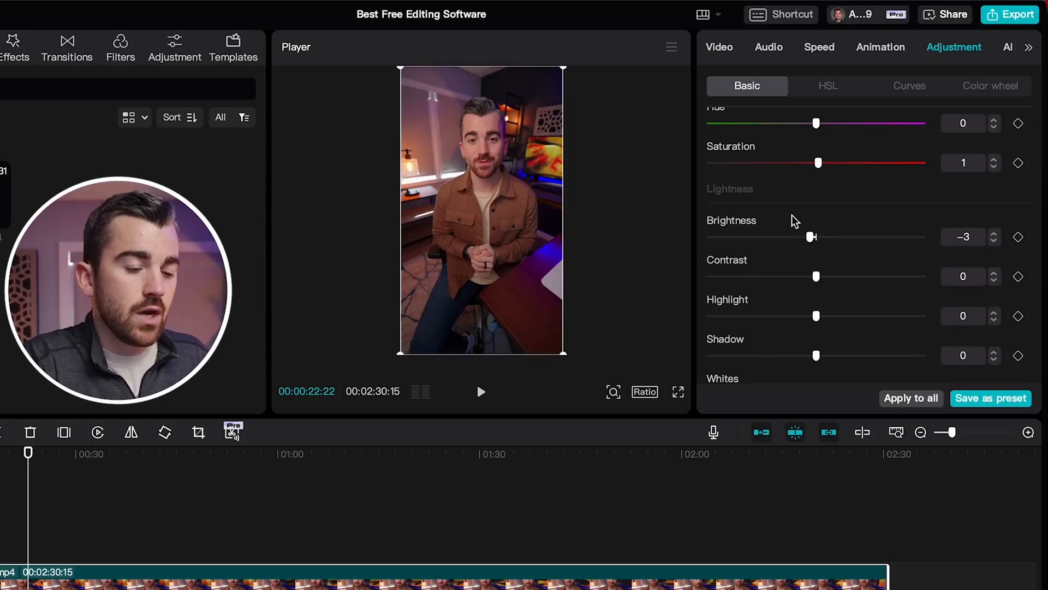
{"action": "scroll", "coordinate": [838, 199], "scroll_direction": "down", "scroll_amount": 6}
{"action": "scroll", "coordinate": [838, 199], "scroll_direction": "up", "scroll_amount": 10}
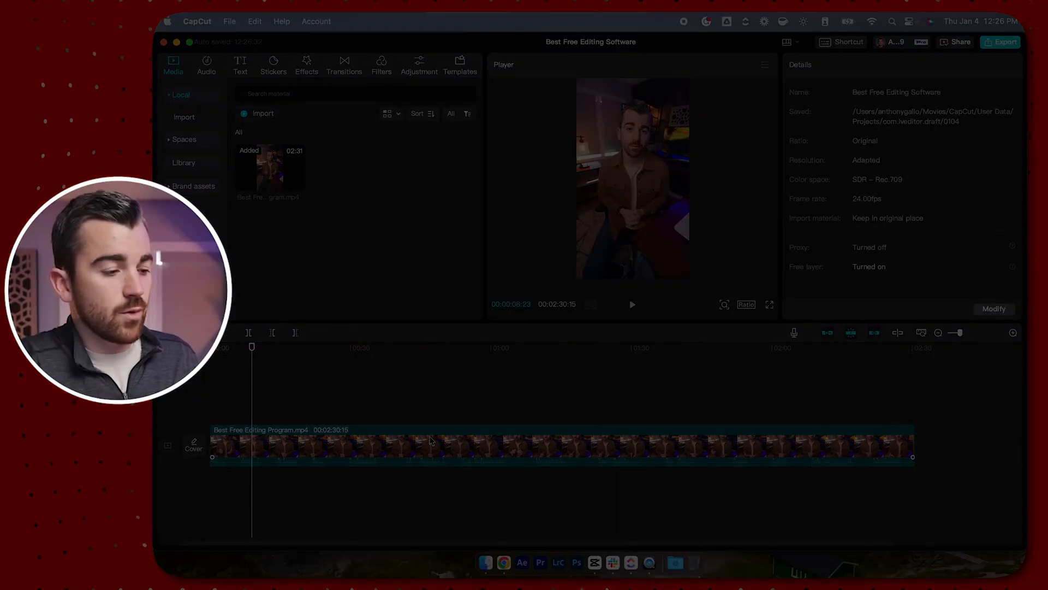
Select the clip, play it from the start, unmute its track audio and pause at 00:00:11:18
{"action": "left_click", "coordinate": [458, 452]}
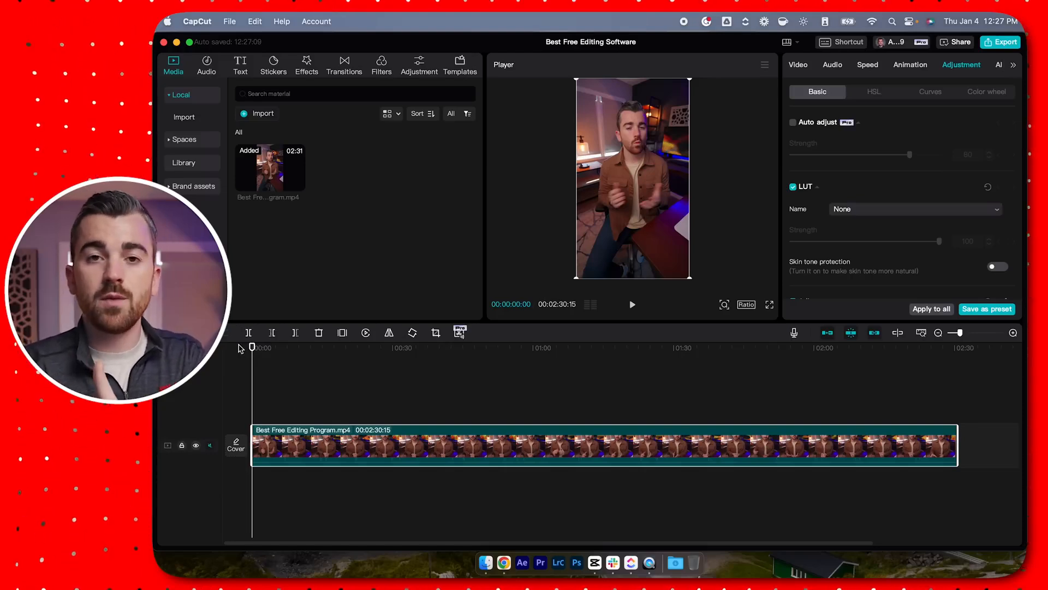
{"action": "key", "text": "space"}
{"action": "left_click", "coordinate": [209, 445]}
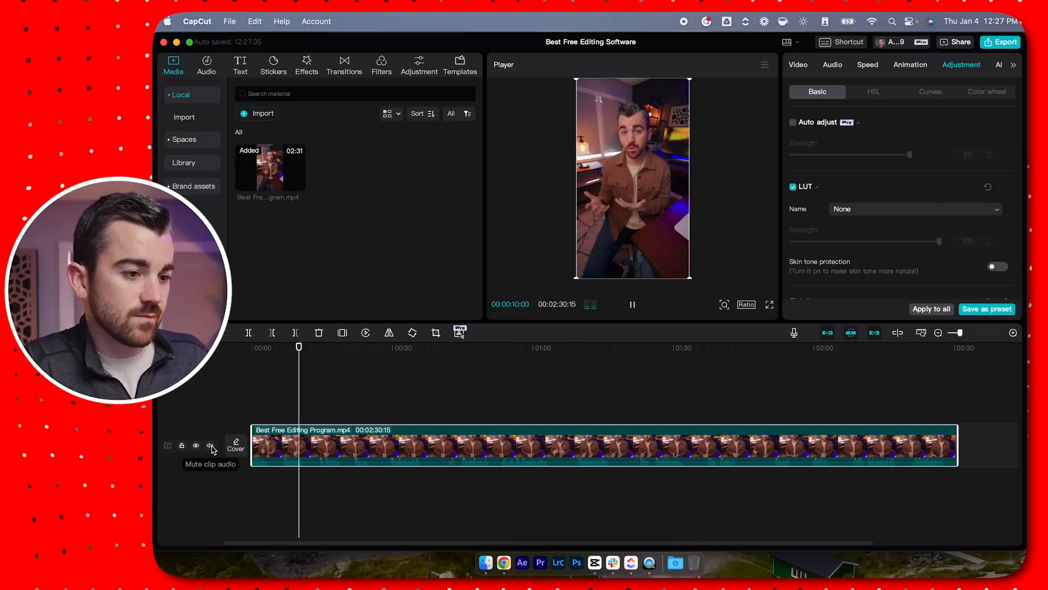
{"action": "key", "text": "space"}
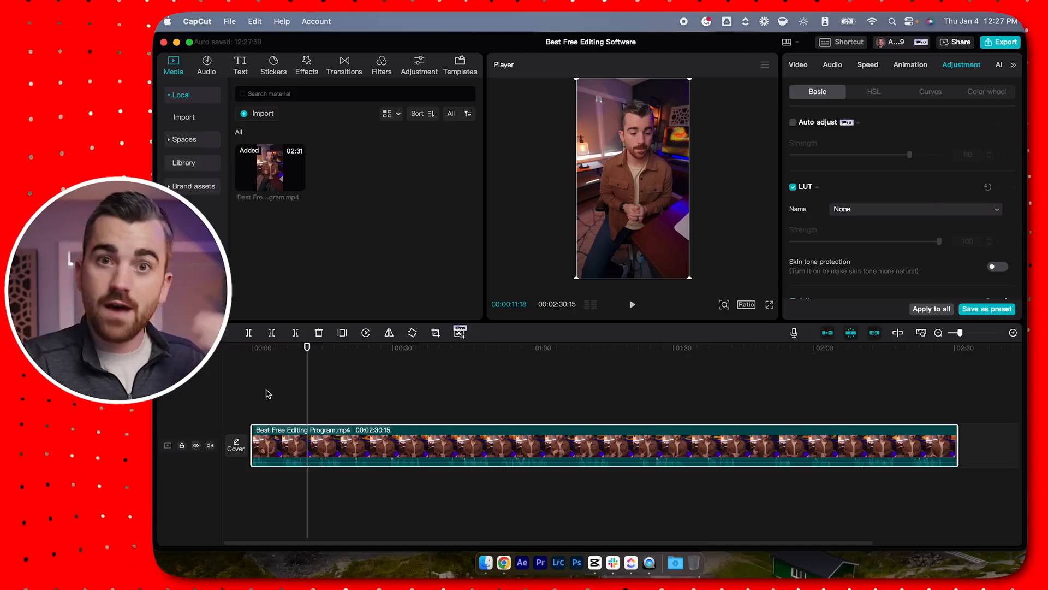
Examine the clip's opening waveform up close and scrub the playhead from 00:00:03:13 to 00:00:13:06
{"action": "scroll", "coordinate": [275, 438], "scroll_direction": "down", "scroll_amount": 2}
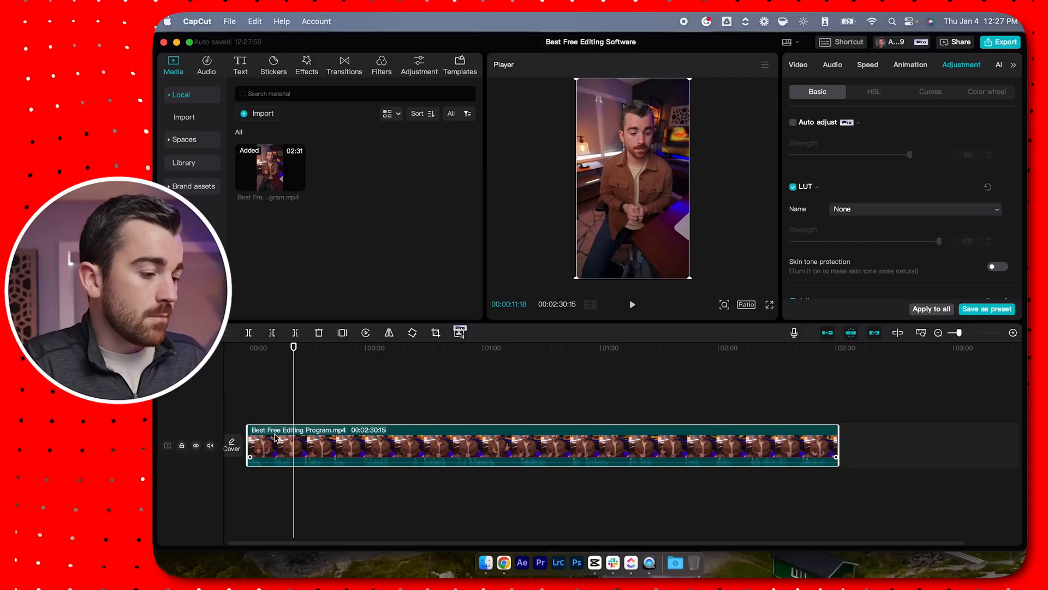
{"action": "scroll", "coordinate": [295, 473], "scroll_direction": "up", "scroll_amount": 8}
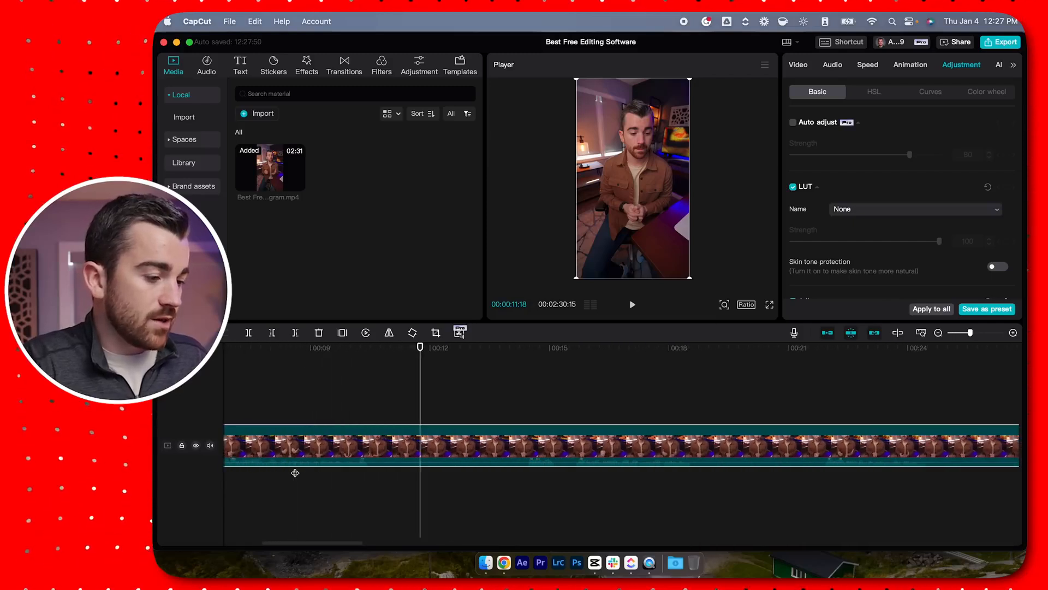
{"action": "scroll", "coordinate": [295, 473], "scroll_direction": "left", "scroll_amount": 3}
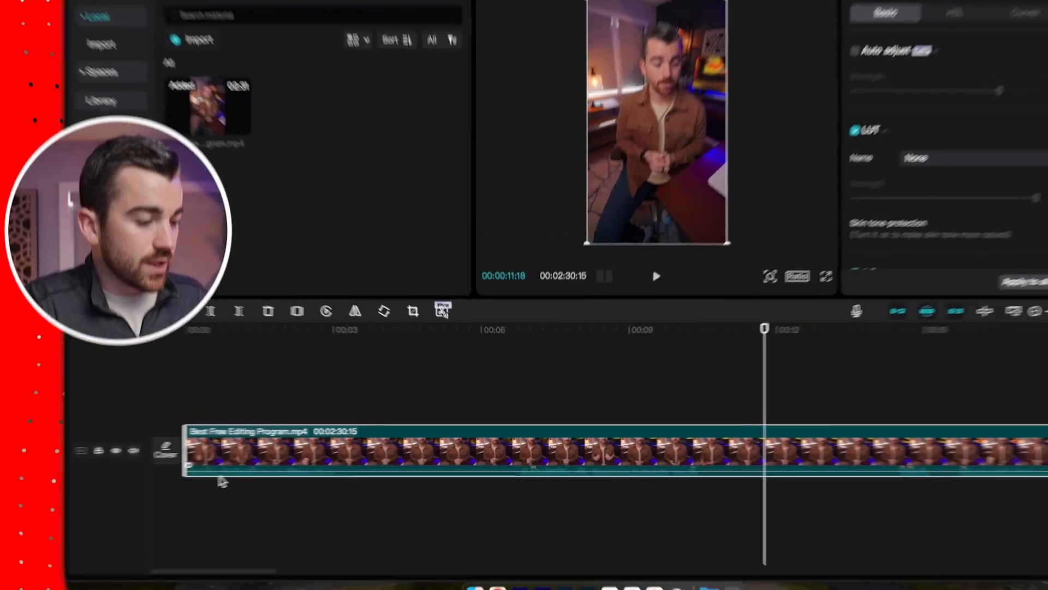
{"action": "left_click", "coordinate": [276, 473]}
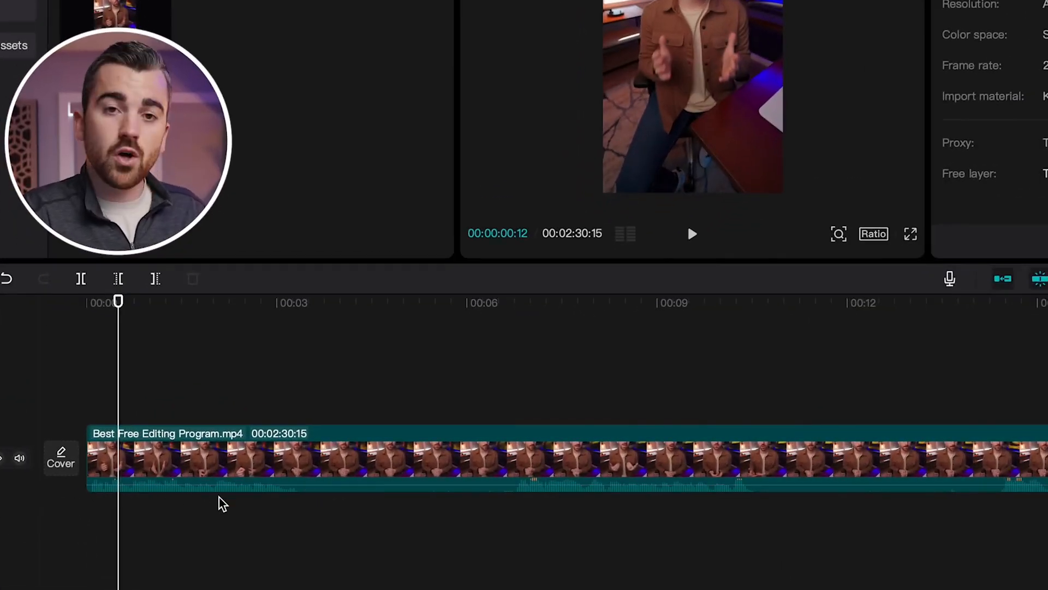
{"action": "left_click", "coordinate": [311, 303]}
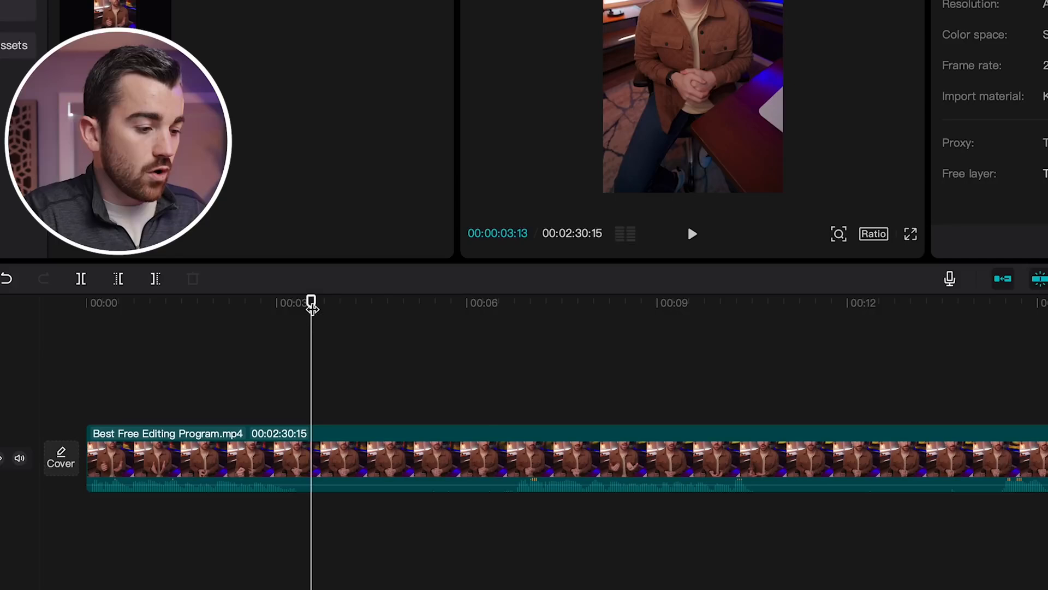
{"action": "mouse_move", "coordinate": [315, 307]}
{"action": "left_mouse_down"}
{"action": "mouse_move", "coordinate": [509, 305]}
{"action": "mouse_move", "coordinate": [765, 272]}
{"action": "mouse_move", "coordinate": [927, 266]}
{"action": "left_mouse_up"}
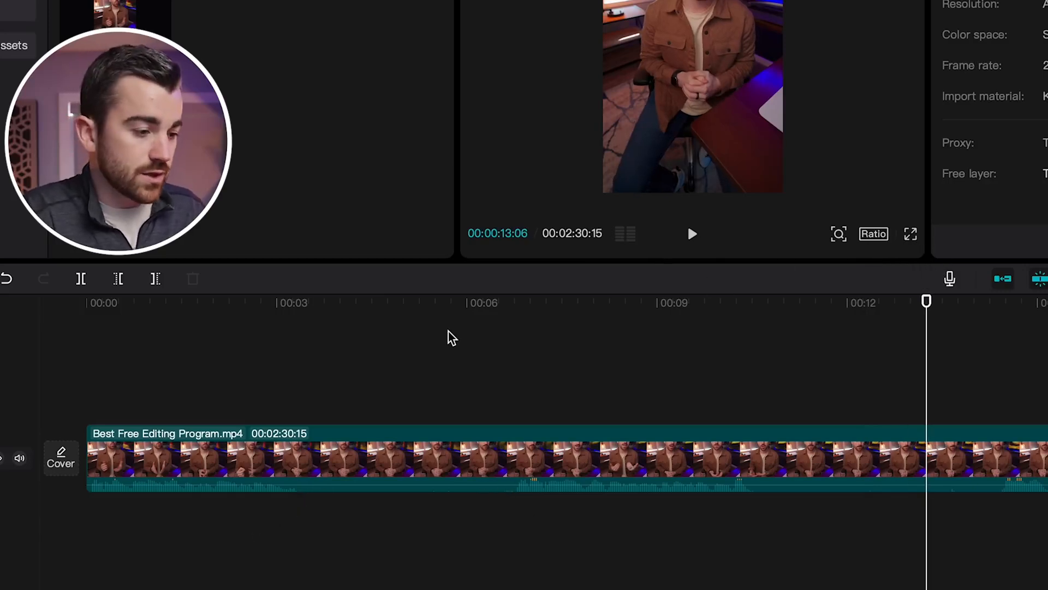
Select the clip on the timeline and split it at 00:00:03:09
{"action": "left_click", "coordinate": [314, 302]}
{"action": "mouse_move", "coordinate": [313, 302]}
{"action": "left_mouse_down"}
{"action": "mouse_move", "coordinate": [285, 302]}
{"action": "mouse_move", "coordinate": [299, 308]}
{"action": "left_mouse_up"}
{"action": "left_click", "coordinate": [349, 464]}
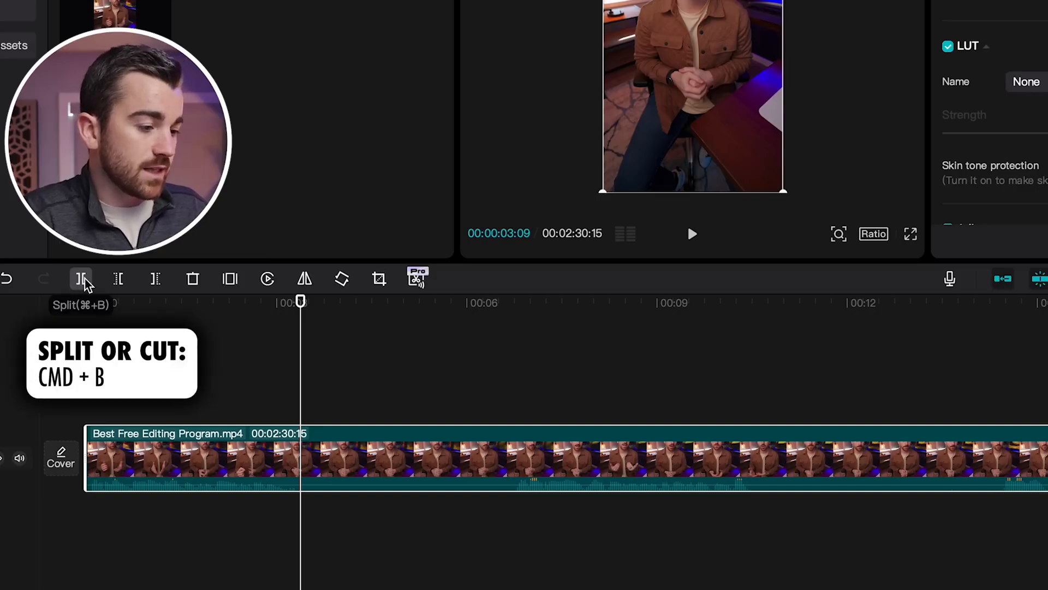
{"action": "left_click", "coordinate": [92, 287]}
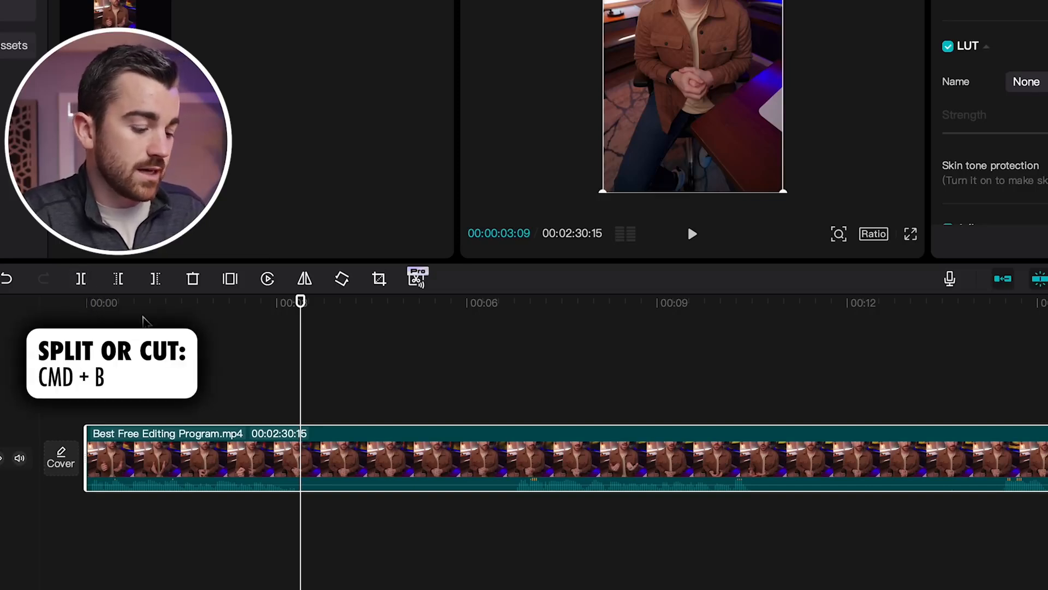
Delete the second segment's footage before 00:00:06:18 and scrub across the resulting cut to 00:00:04:09
{"action": "left_click_drag", "start_coordinate": [304, 303], "coordinate": [514, 322]}
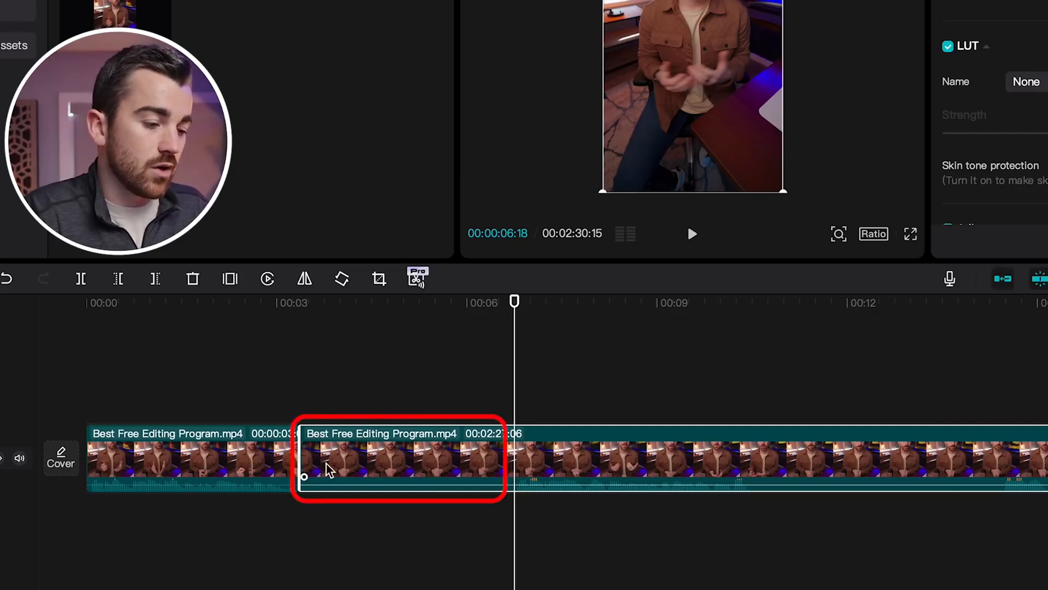
{"action": "left_click", "coordinate": [117, 278]}
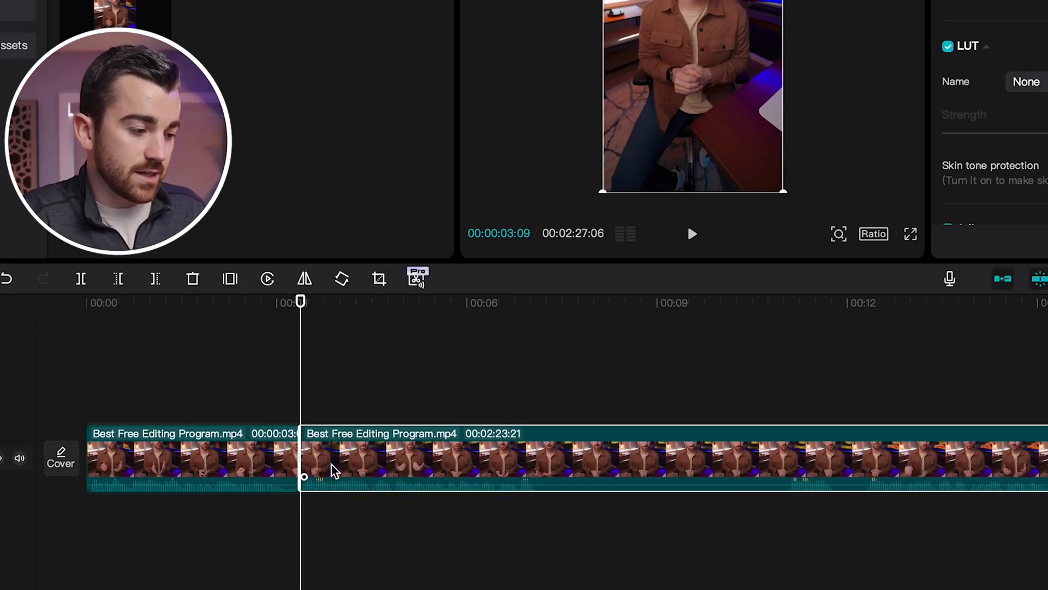
{"action": "left_click", "coordinate": [245, 303]}
{"action": "left_click_drag", "start_coordinate": [246, 306], "coordinate": [364, 351]}
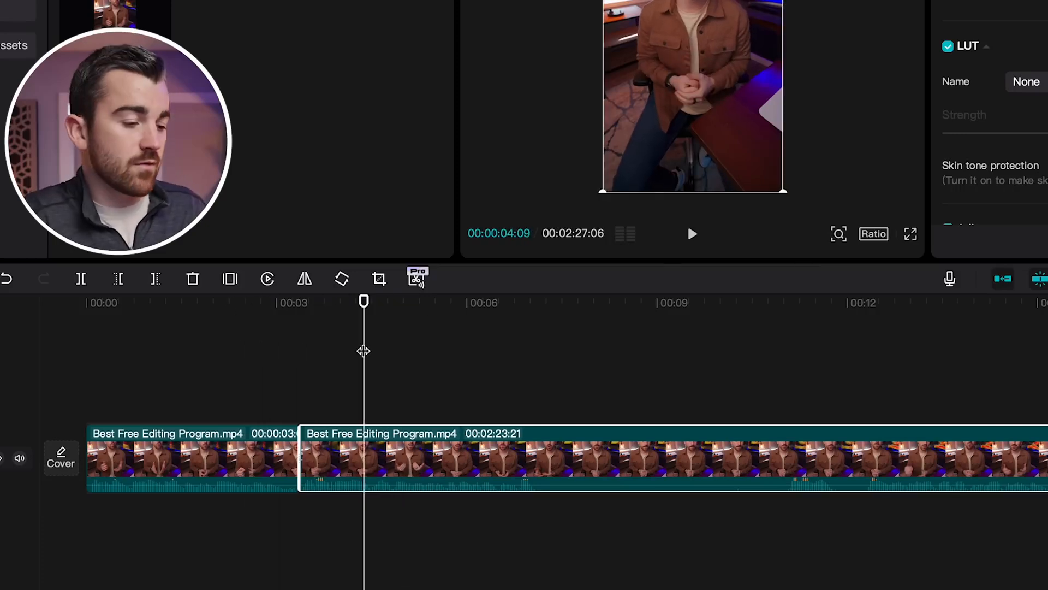
Split the second segment just after 00:00:07 and remove the footage from that cut up to 00:00:11:01
{"action": "left_click_drag", "start_coordinate": [364, 301], "coordinate": [786, 334]}
{"action": "key", "text": "super+b"}
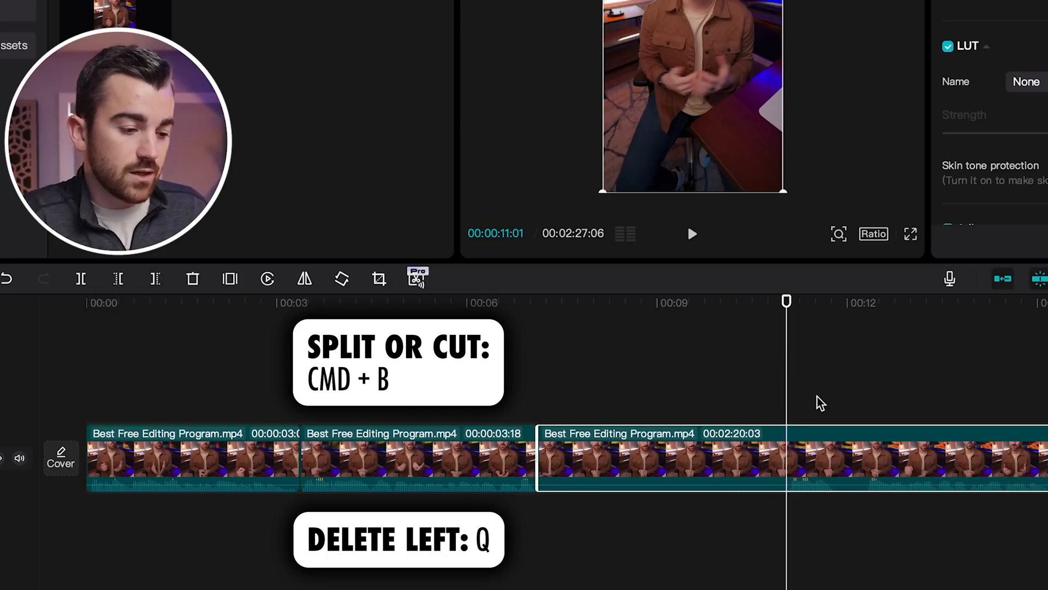
{"action": "key", "text": "q"}
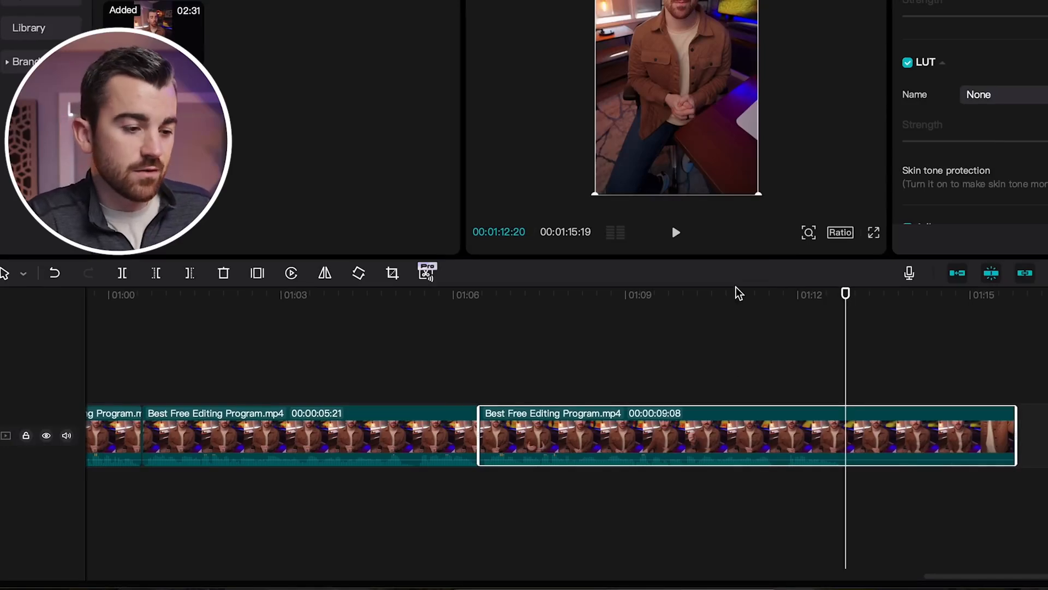
Try trimming the last segment's end to the playhead at 00:01:12:18, undo it, and delete everything right of the playhead
{"action": "left_click_drag", "start_coordinate": [709, 297], "coordinate": [843, 304]}
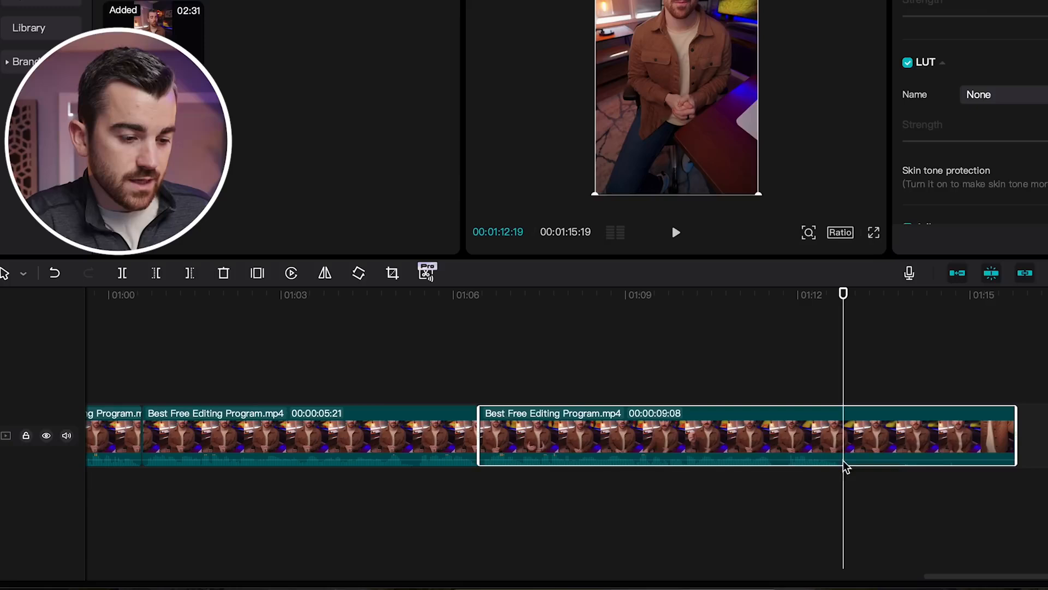
{"action": "left_click_drag", "start_coordinate": [844, 291], "coordinate": [840, 357]}
{"action": "left_click_drag", "start_coordinate": [1014, 439], "coordinate": [841, 443]}
{"action": "key", "text": "ctrl+z"}
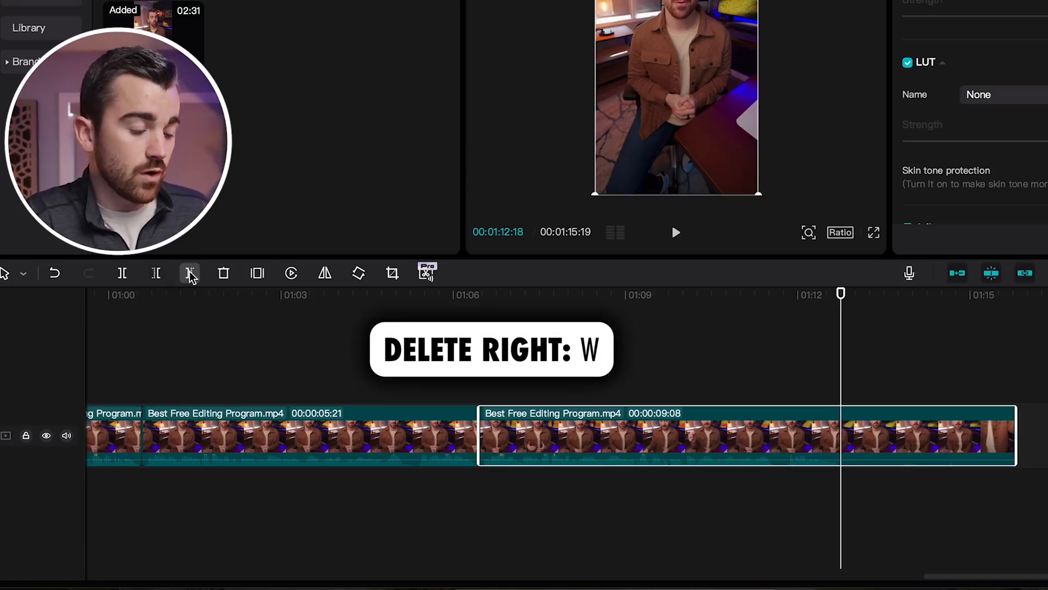
{"action": "key", "text": "w"}
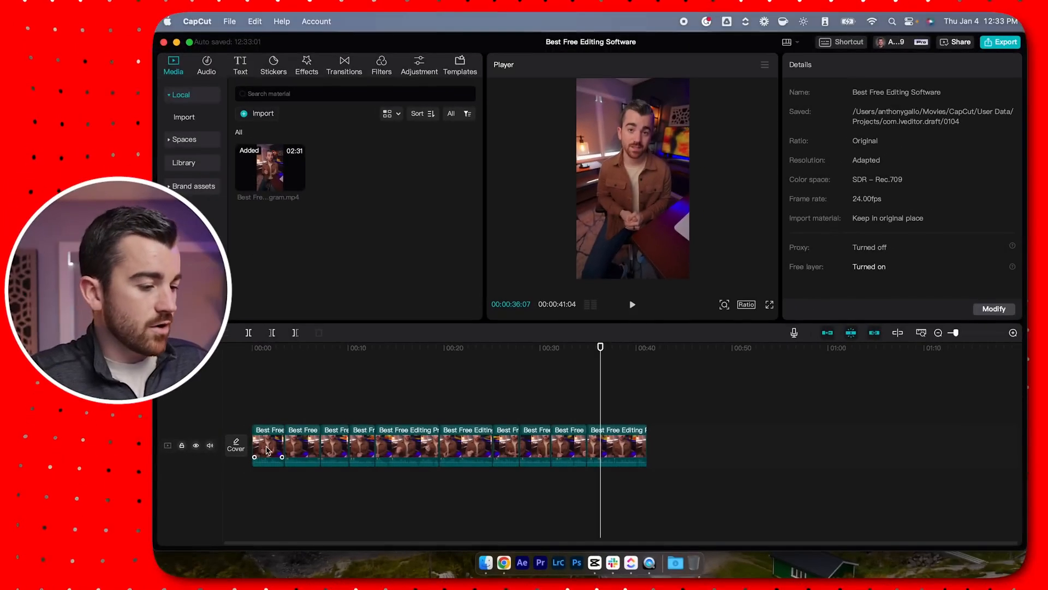
Scrub to 00:00:03:22, select the second segment and enlarge it slightly in the preview for a closer shot
{"action": "left_click", "coordinate": [279, 378]}
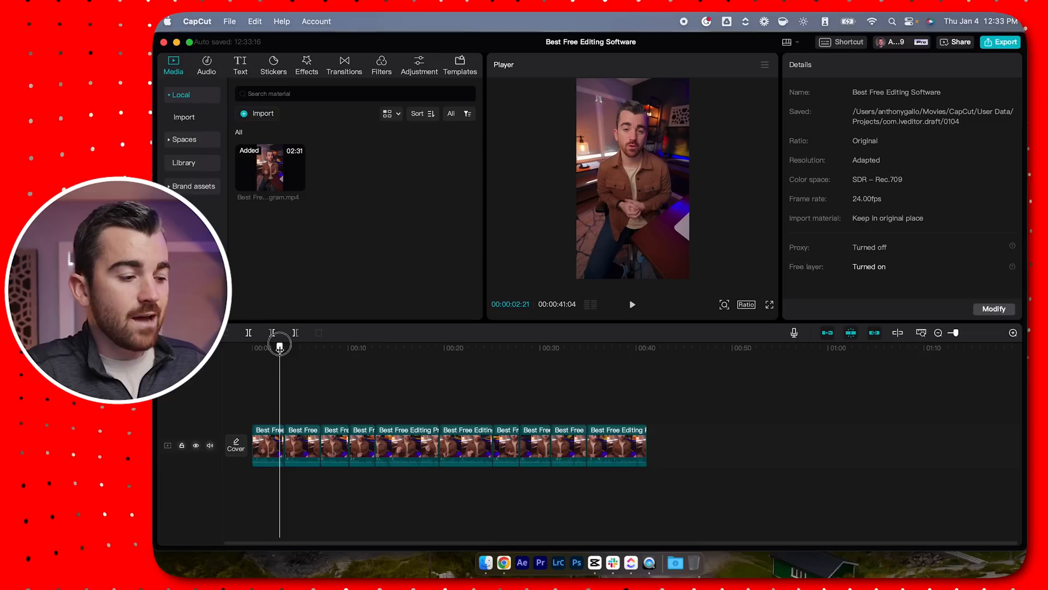
{"action": "left_click_drag", "start_coordinate": [279, 347], "coordinate": [290, 352]}
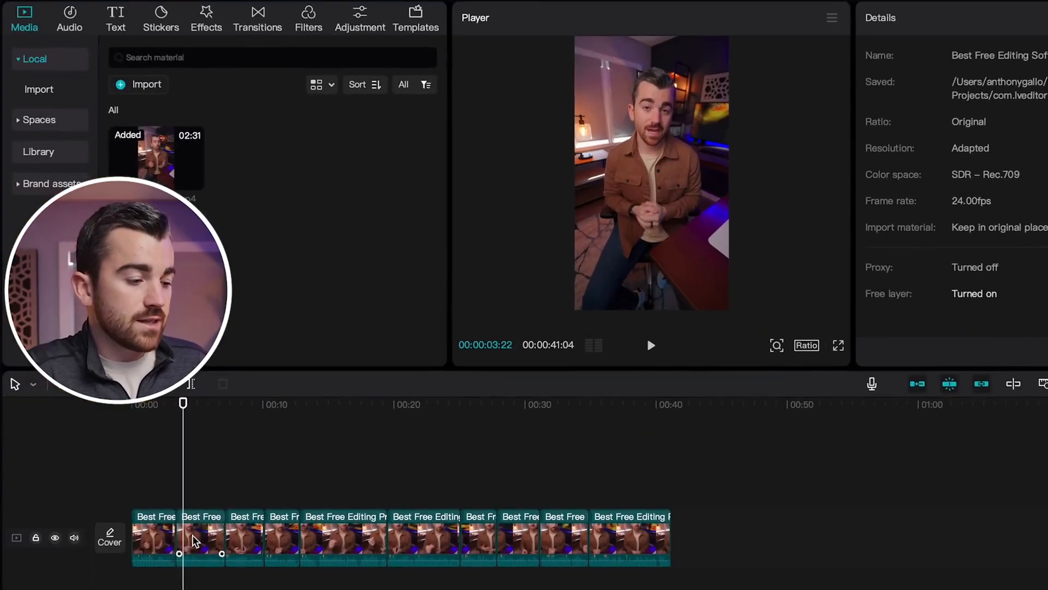
{"action": "left_click", "coordinate": [306, 447]}
{"action": "left_click_drag", "start_coordinate": [729, 312], "coordinate": [747, 349]}
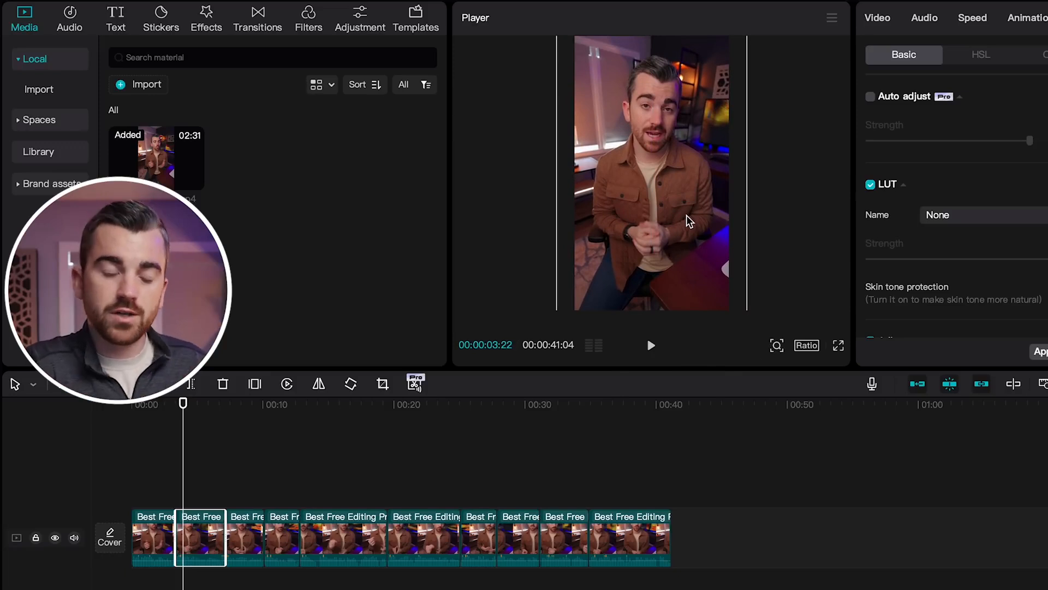
Enlarge the fourth segment and shift it slightly down in the frame, and return the playhead to the start
{"action": "left_click", "coordinate": [289, 550]}
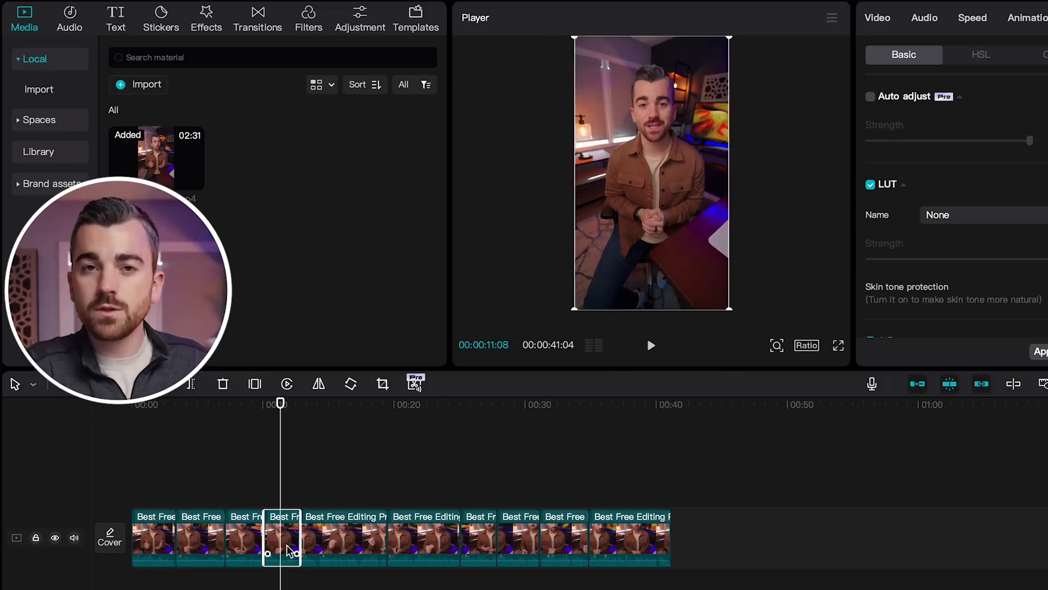
{"action": "left_click_drag", "start_coordinate": [729, 309], "coordinate": [763, 349]}
{"action": "left_click_drag", "start_coordinate": [690, 171], "coordinate": [689, 179]}
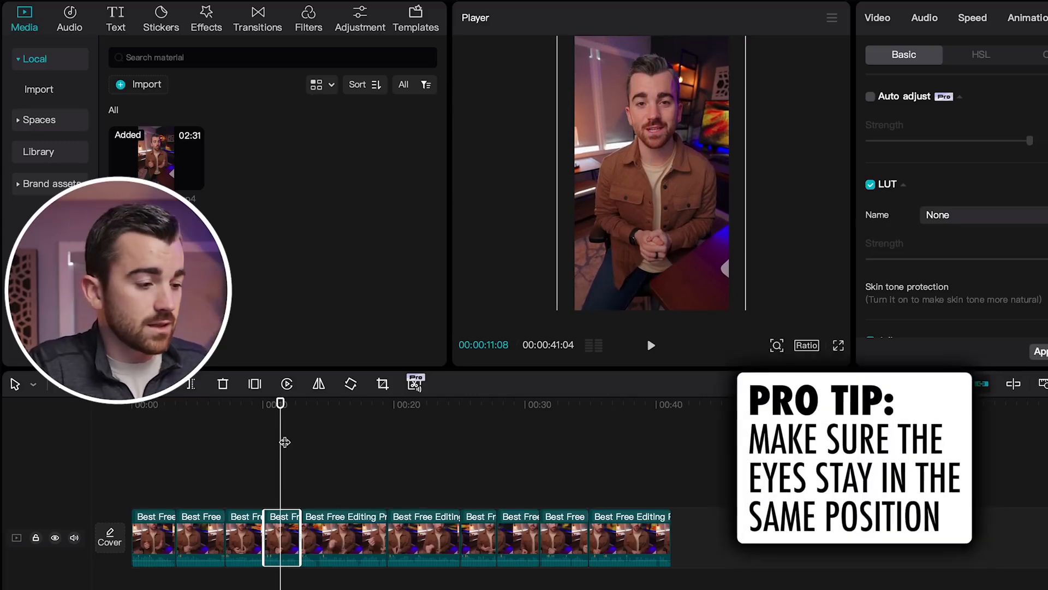
{"action": "left_click", "coordinate": [135, 405]}
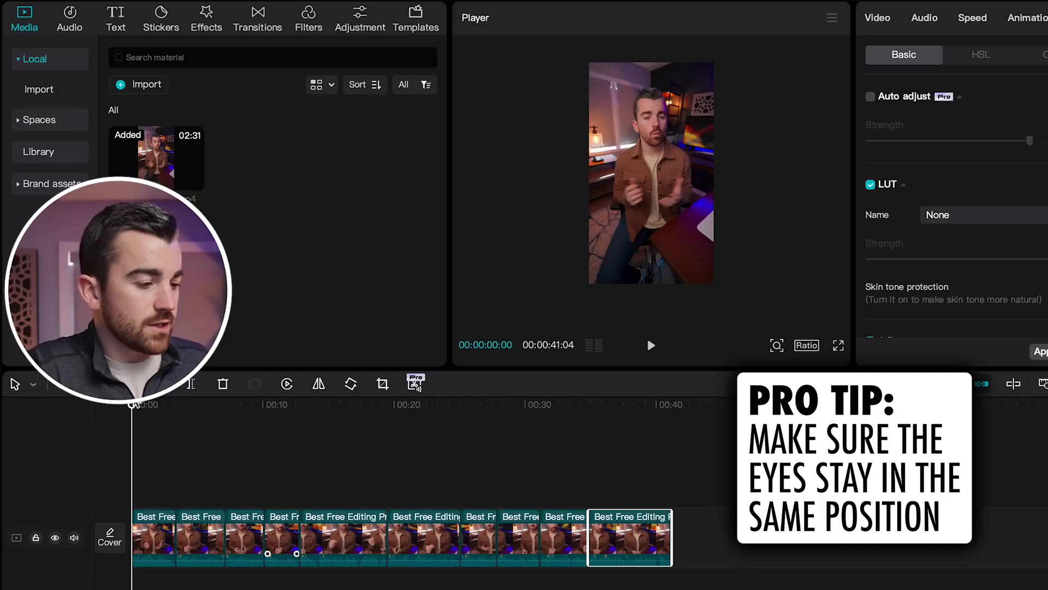
{"action": "left_click_drag", "start_coordinate": [131, 407], "coordinate": [94, 428]}
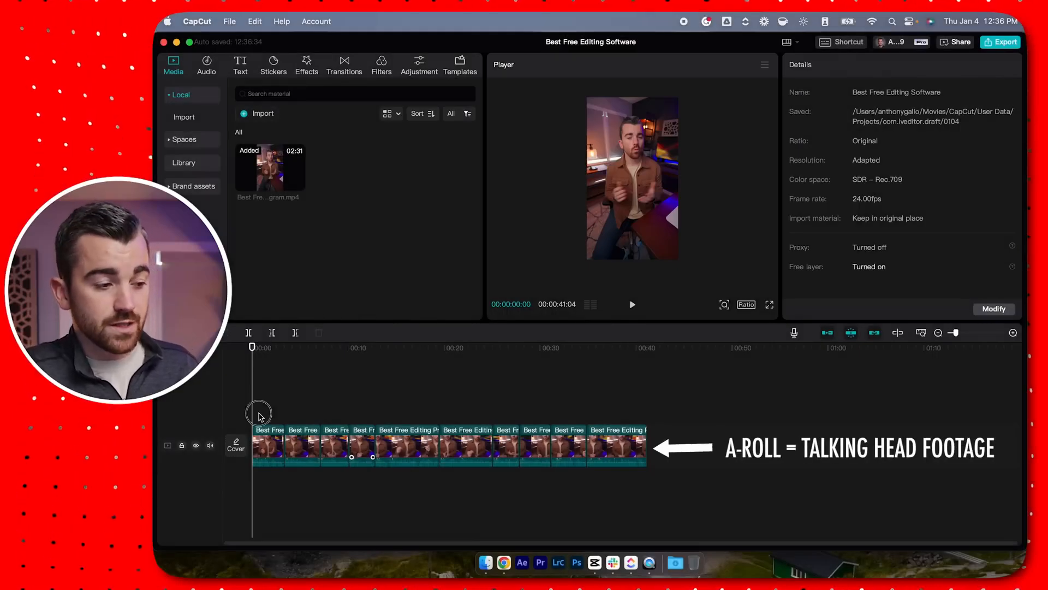
Highlight all the talking-head segments on the timeline and import the Capcut Vertical folder from the Desktop
{"action": "left_click_drag", "start_coordinate": [253, 416], "coordinate": [627, 464]}
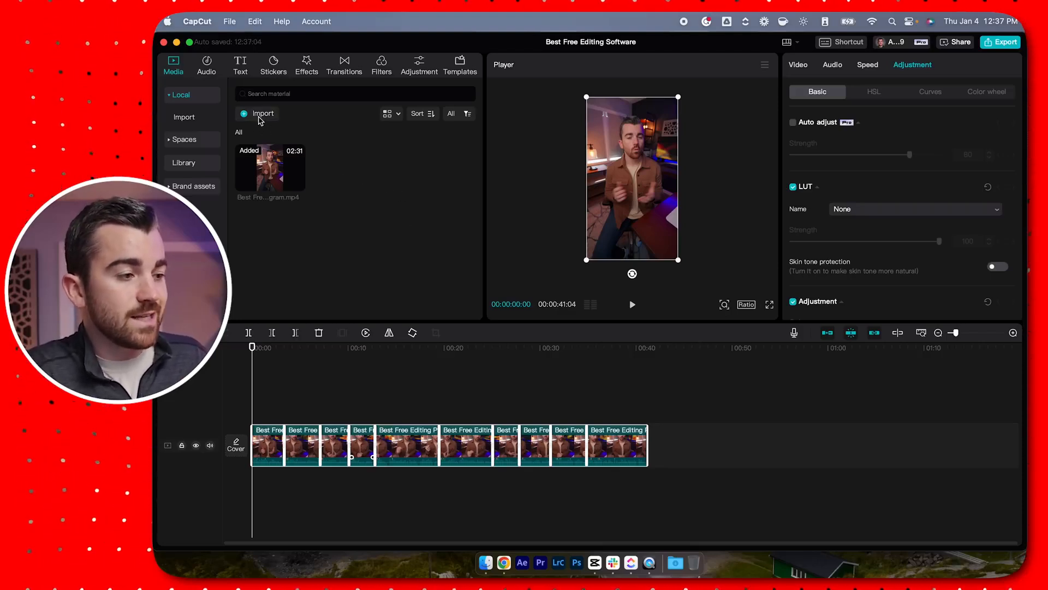
{"action": "left_click", "coordinate": [260, 116]}
{"action": "scroll", "coordinate": [461, 298], "scroll_direction": "down", "scroll_amount": 2}
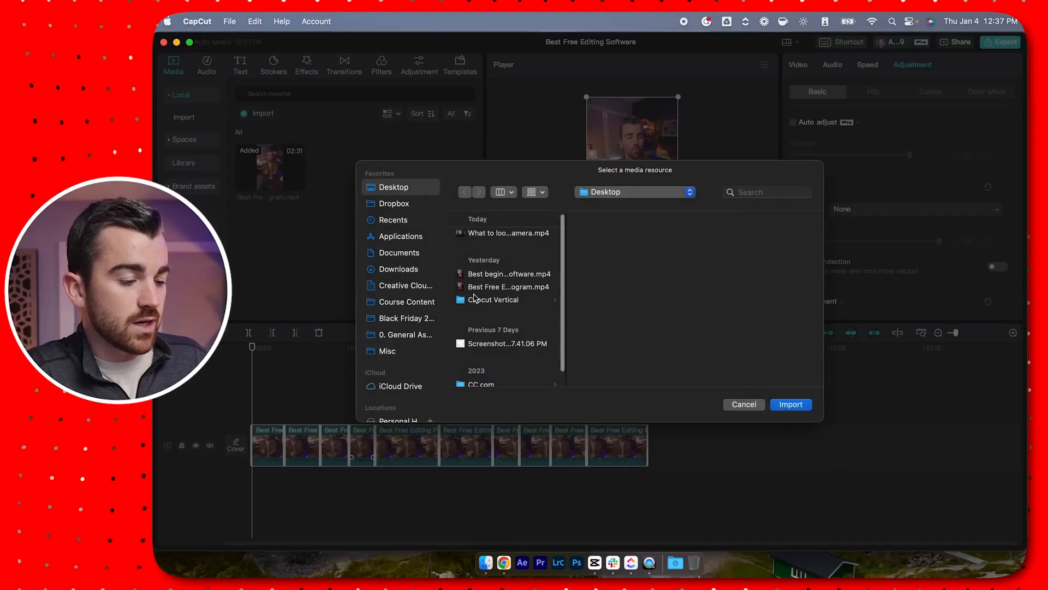
{"action": "left_click", "coordinate": [469, 276]}
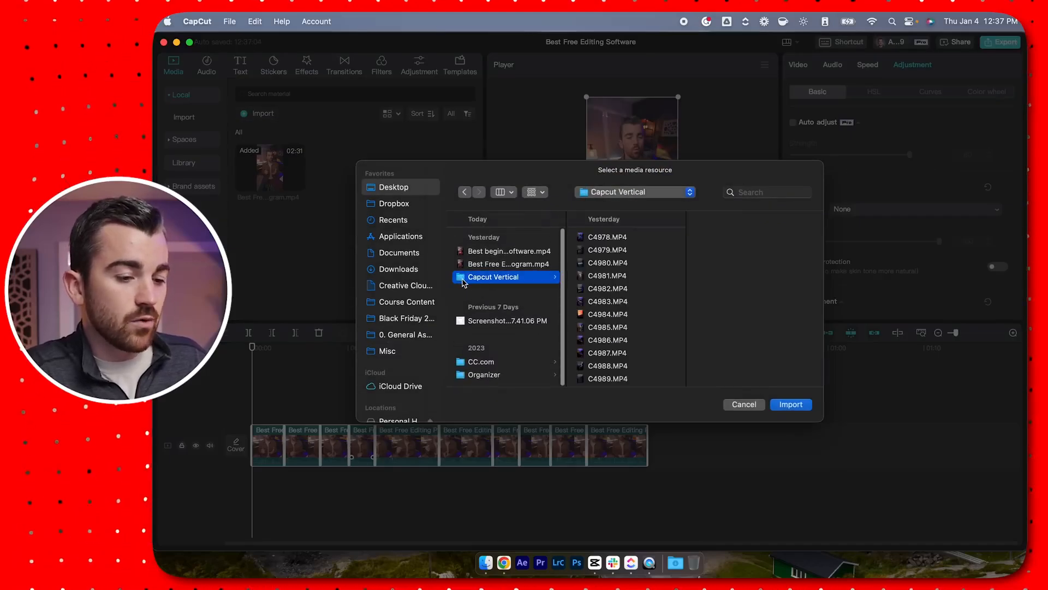
{"action": "left_click", "coordinate": [796, 404]}
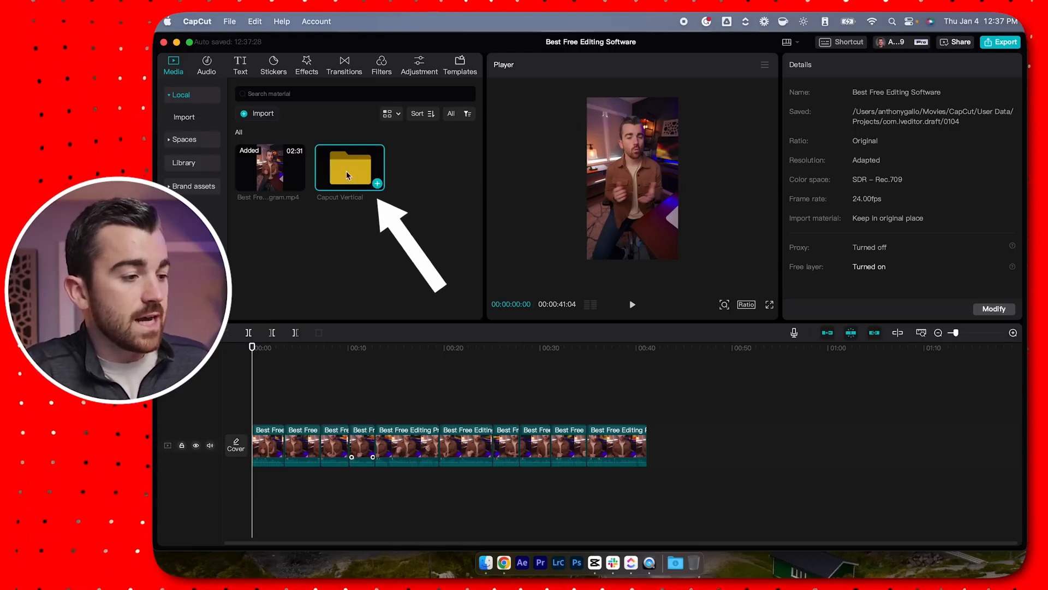
Open the imported Capcut Vertical folder, browse its clips and preview C4986.MP4
{"action": "double_click", "coordinate": [345, 180]}
{"action": "scroll", "coordinate": [354, 180], "scroll_direction": "down", "scroll_amount": 2}
{"action": "left_click", "coordinate": [417, 241]}
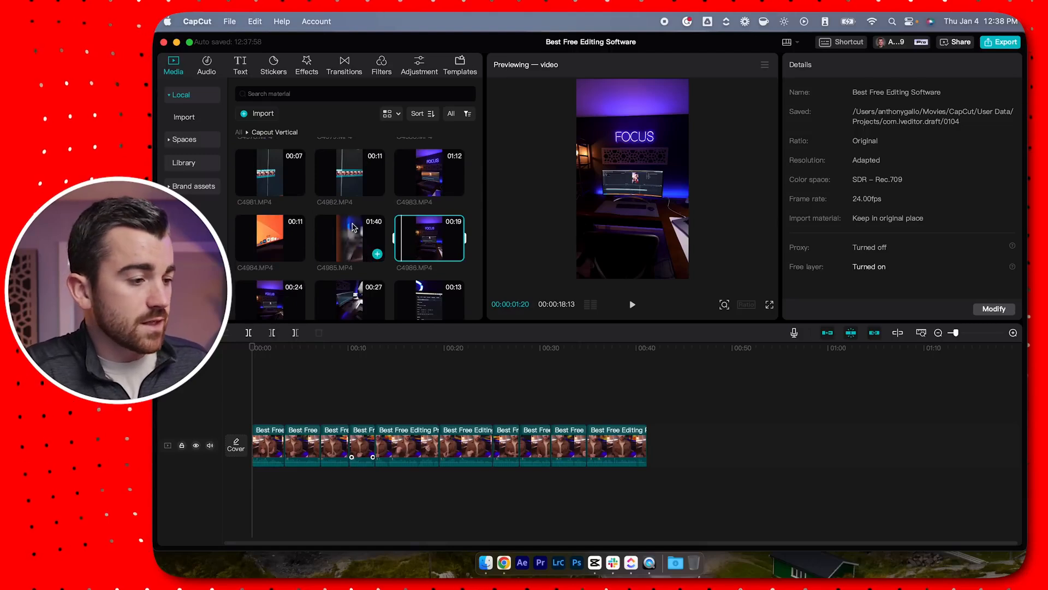
{"action": "scroll", "coordinate": [327, 218], "scroll_direction": "down", "scroll_amount": 2}
{"action": "scroll", "coordinate": [315, 209], "scroll_direction": "up", "scroll_amount": 2}
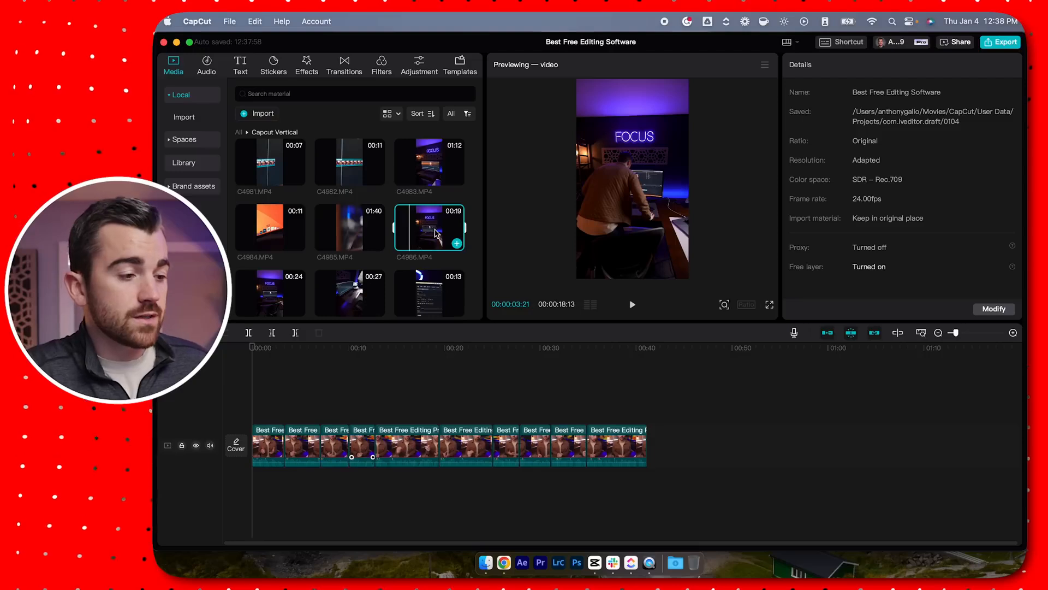
Place C4986.MP4 on a track above the second segment and scrub through to the uncovered main-track segment at 00:00:23:02
{"action": "left_click_drag", "start_coordinate": [441, 231], "coordinate": [287, 411]}
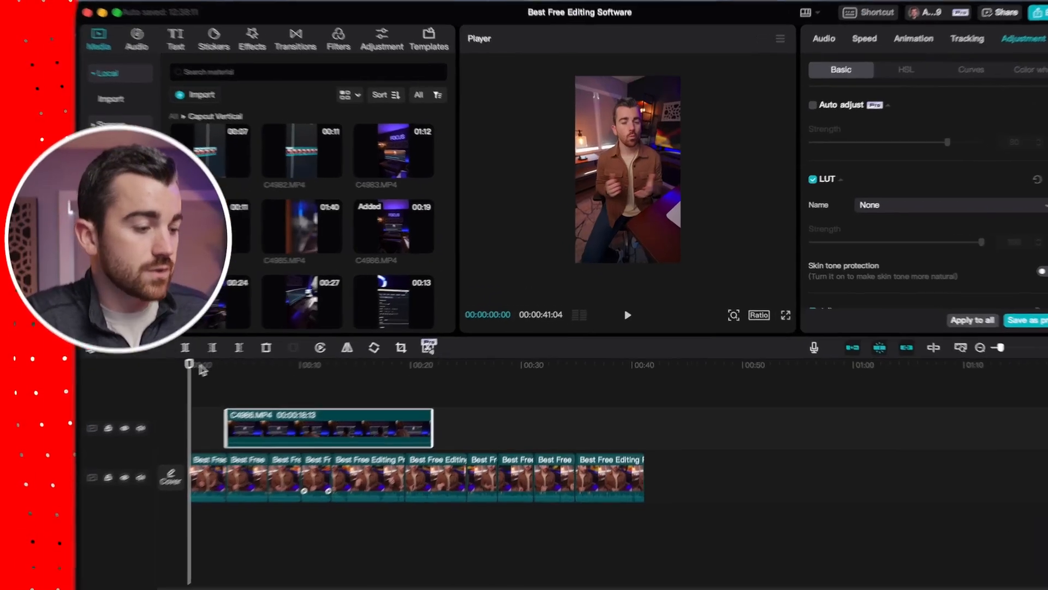
{"action": "left_click_drag", "start_coordinate": [250, 348], "coordinate": [273, 349]}
{"action": "left_click_drag", "start_coordinate": [162, 380], "coordinate": [183, 380]}
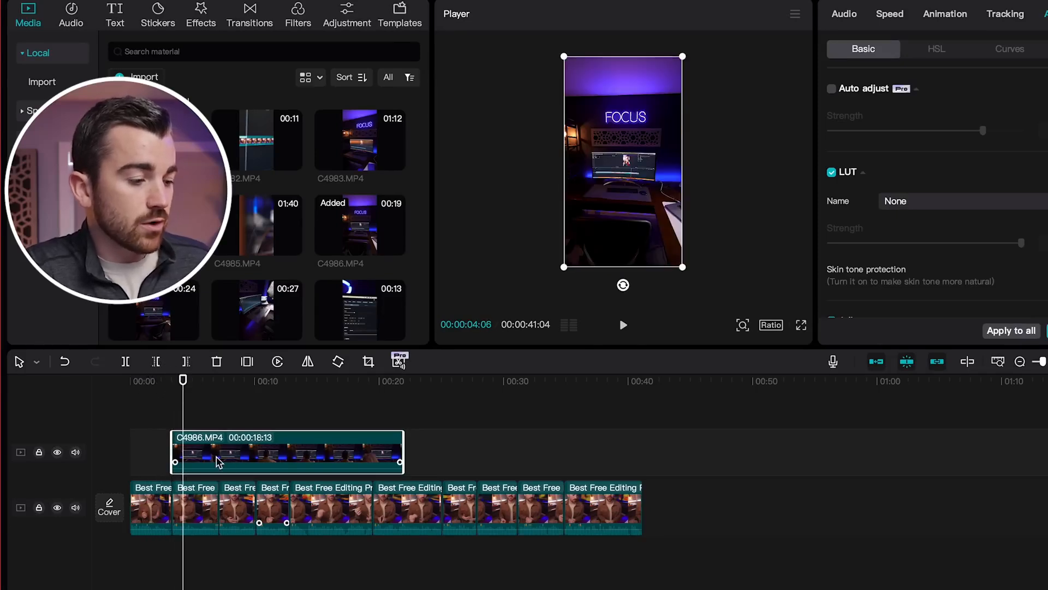
{"action": "left_click_drag", "start_coordinate": [183, 380], "coordinate": [417, 380]}
{"action": "left_click", "coordinate": [431, 502]}
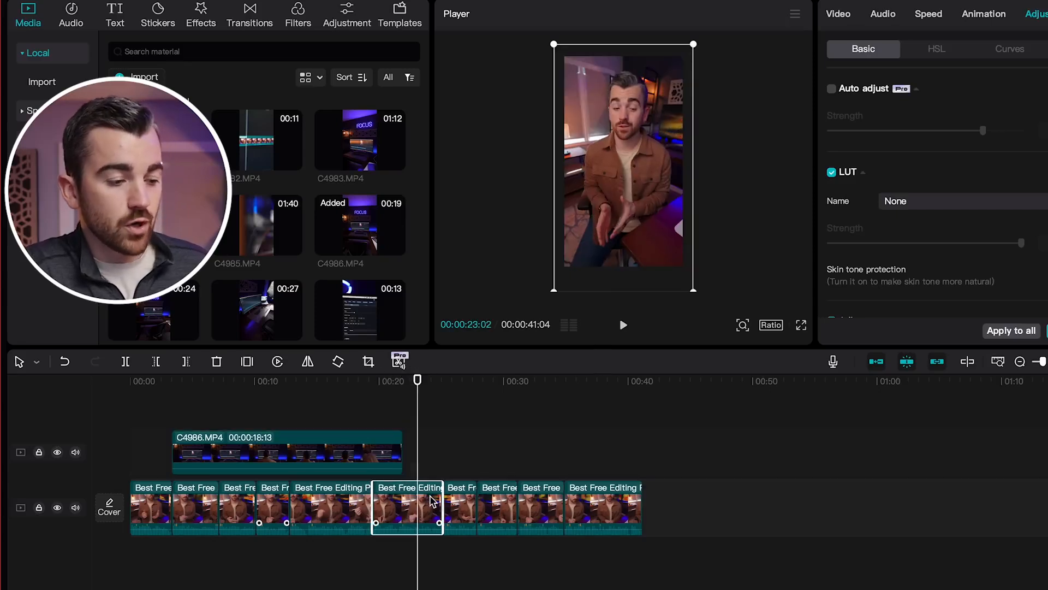
Highlight all main-track segments, scrub under the overlay to 00:00:07:21, and delete the C4986.MP4 overlay clip
{"action": "left_click_drag", "start_coordinate": [781, 484], "coordinate": [110, 529]}
{"action": "left_click", "coordinate": [190, 382]}
{"action": "left_click_drag", "start_coordinate": [190, 388], "coordinate": [180, 397]}
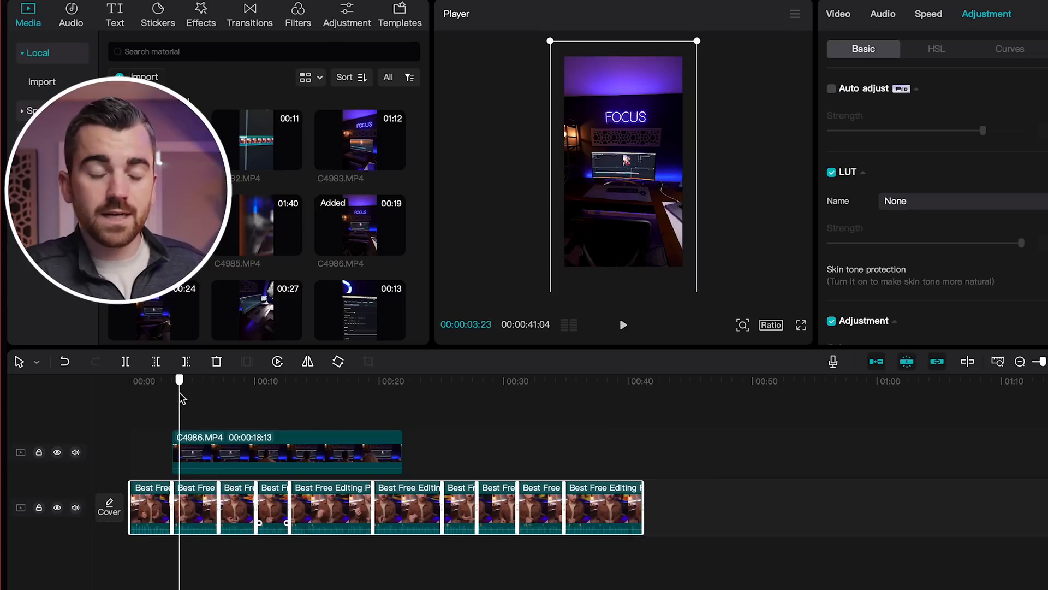
{"action": "left_click_drag", "start_coordinate": [181, 386], "coordinate": [229, 390]}
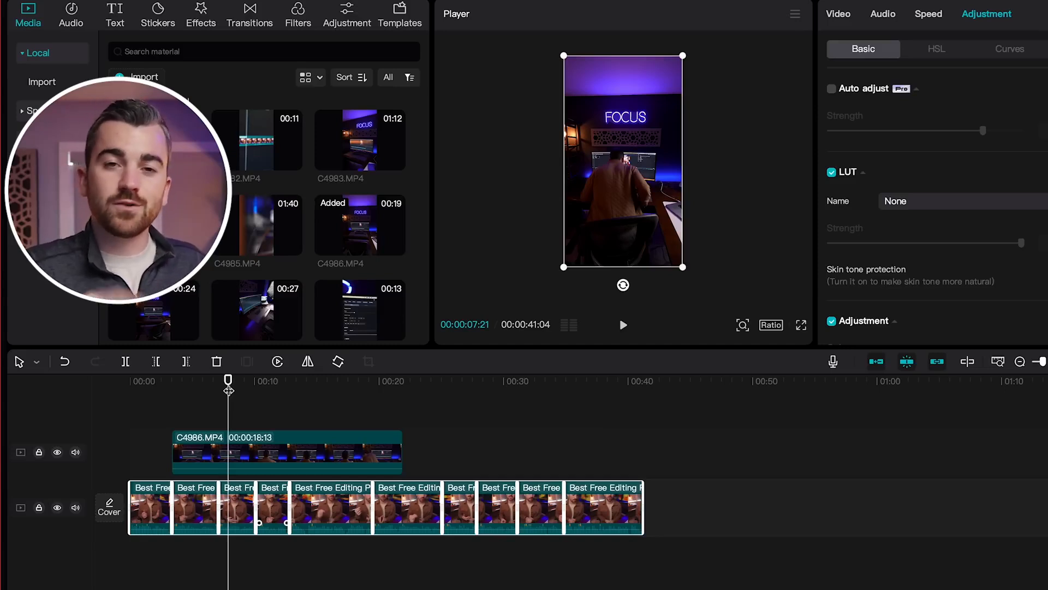
{"action": "left_click", "coordinate": [253, 449]}
{"action": "key", "text": "Delete"}
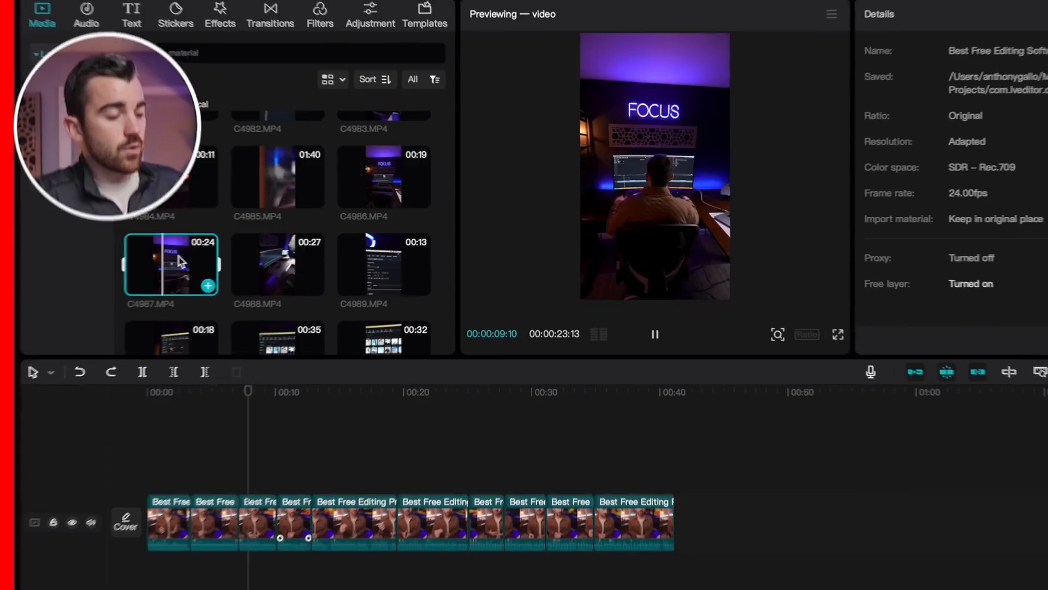
Mark C4987.MP4 in the media library from 00:00:10:19 to 00:00:13:08 and place that excerpt above the second segment's start
{"action": "key", "text": "space"}
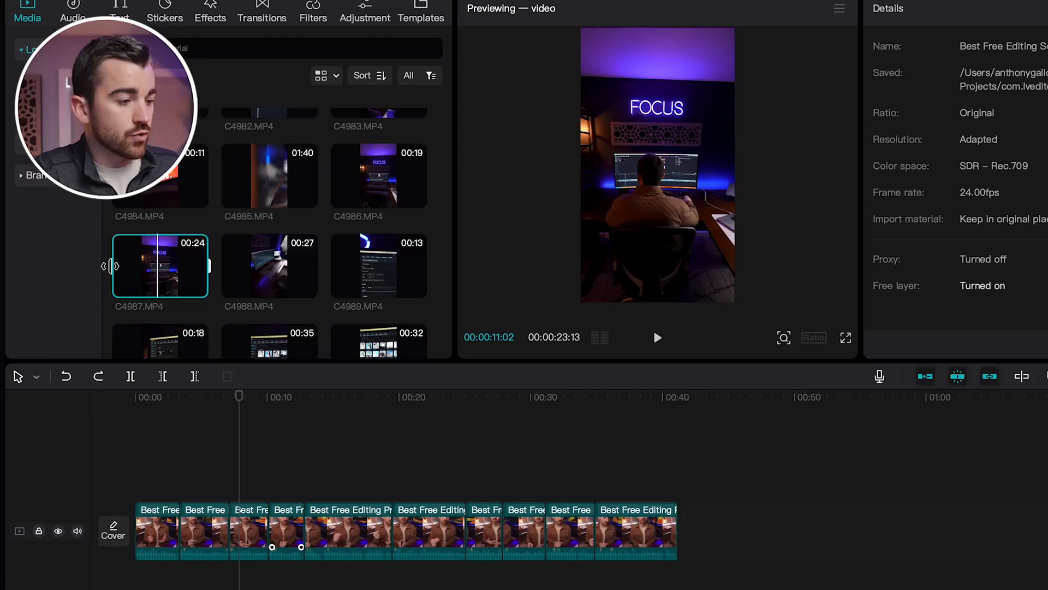
{"action": "left_click_drag", "start_coordinate": [111, 267], "coordinate": [156, 272]}
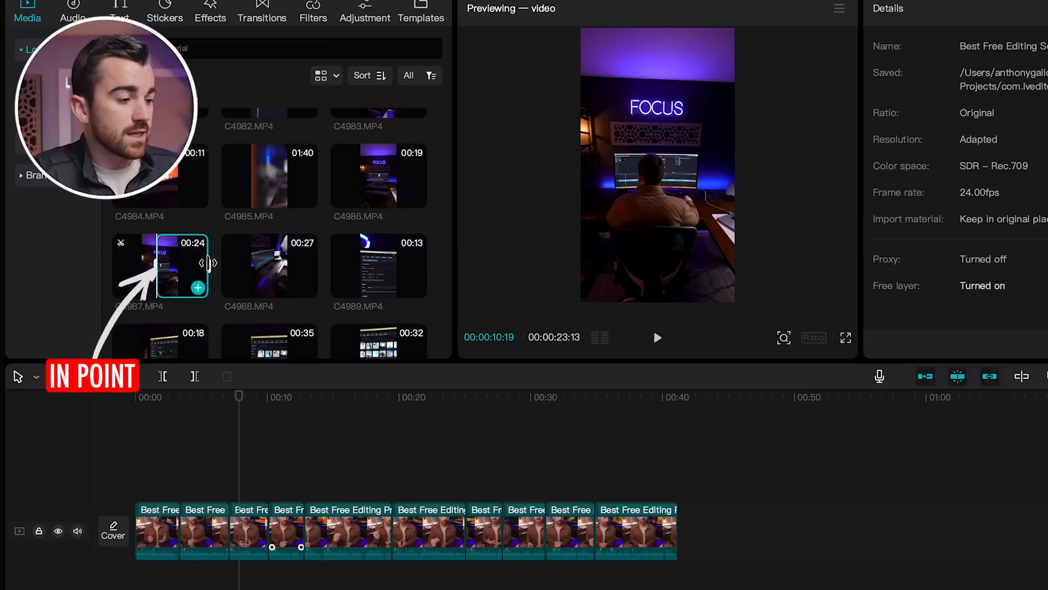
{"action": "left_click_drag", "start_coordinate": [209, 265], "coordinate": [169, 281]}
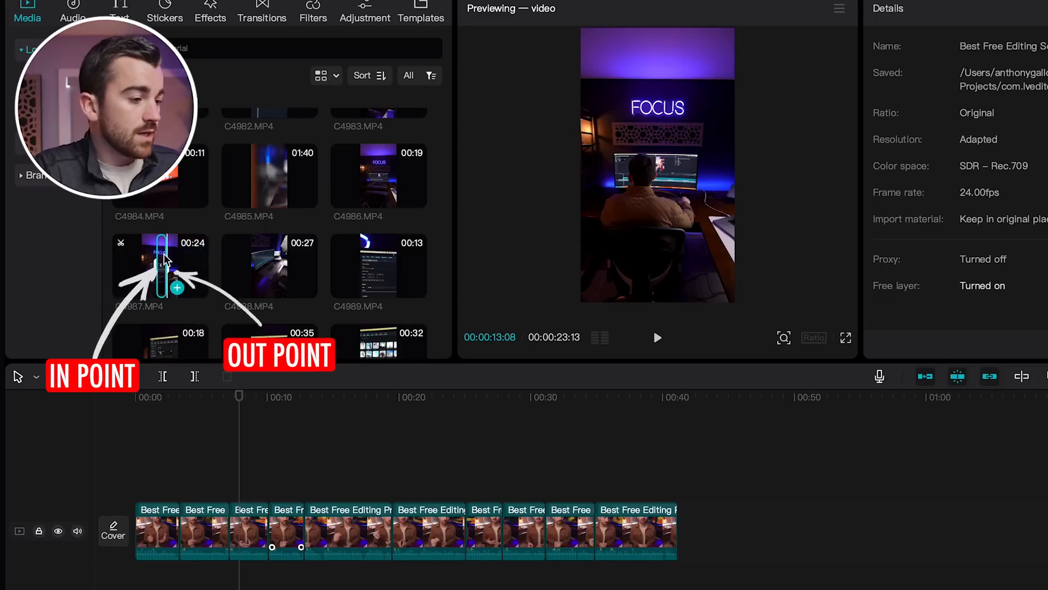
{"action": "left_click", "coordinate": [163, 256]}
{"action": "left_click_drag", "start_coordinate": [163, 259], "coordinate": [179, 480]}
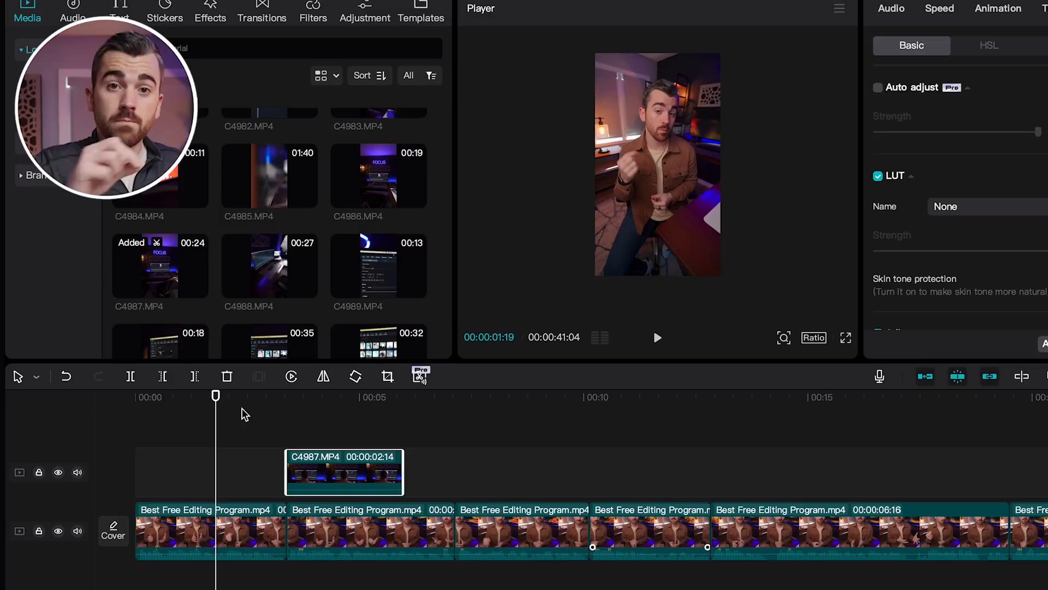
Play the timeline from the start and pause at 00:00:01:22, ahead of the overlay clip
{"action": "left_click_drag", "start_coordinate": [217, 396], "coordinate": [56, 397]}
{"action": "key", "text": "space"}
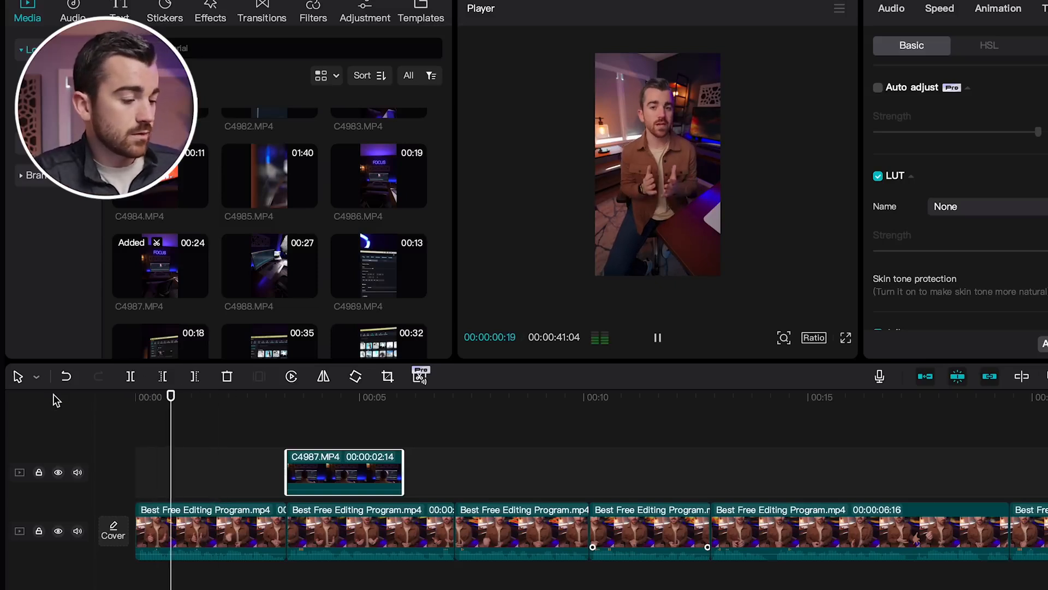
{"action": "key", "text": "space"}
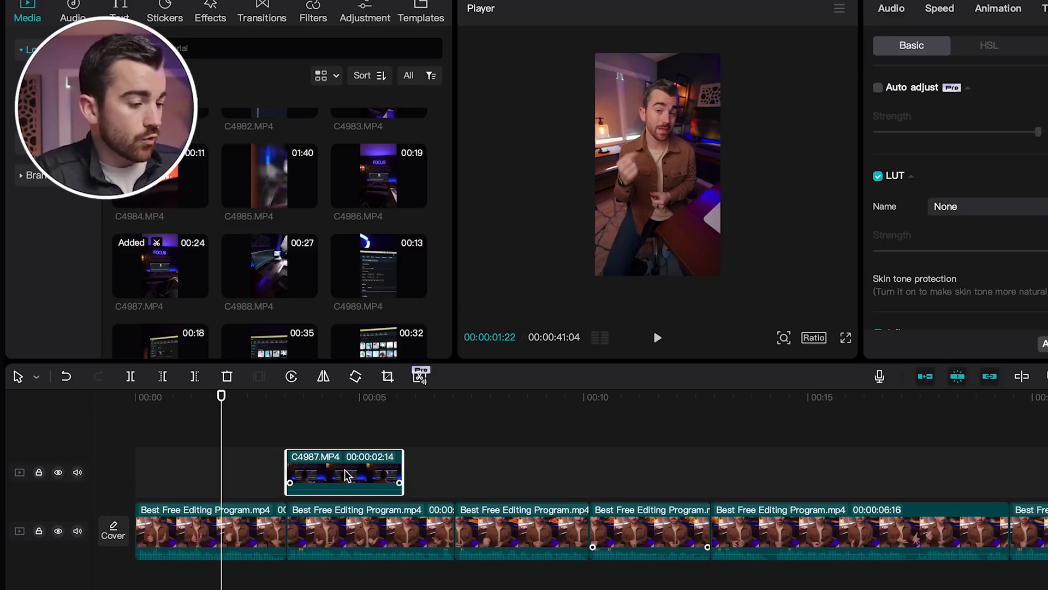
Move the C4987.MP4 overlay earlier to start at about 00:00:01:22, and play the timeline through it to 00:00:03:16
{"action": "left_click_drag", "start_coordinate": [345, 475], "coordinate": [282, 476]}
{"action": "left_click_drag", "start_coordinate": [221, 395], "coordinate": [160, 397]}
{"action": "key", "text": "space"}
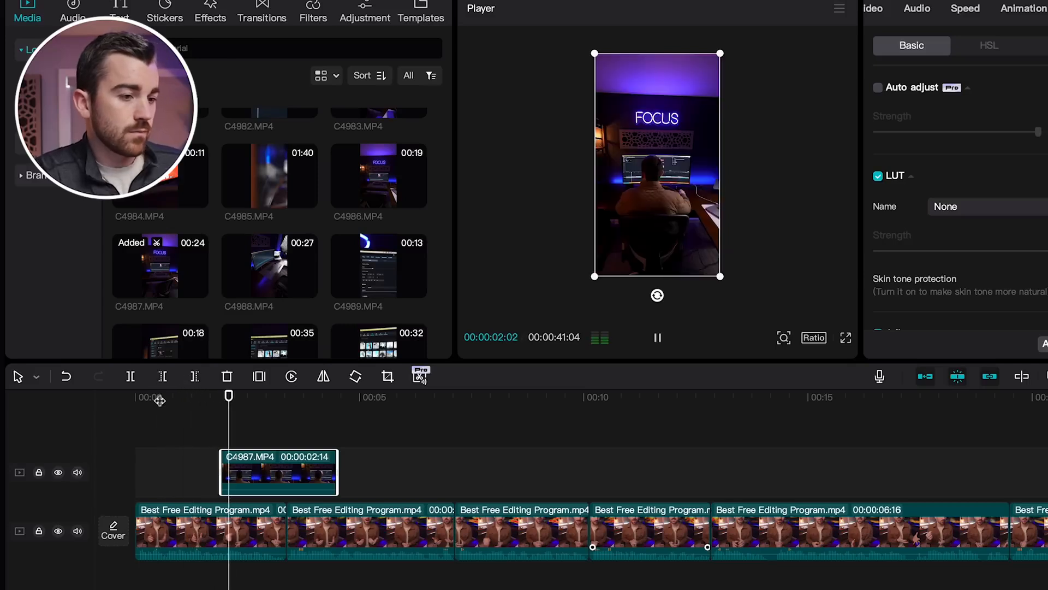
{"action": "key", "text": "space"}
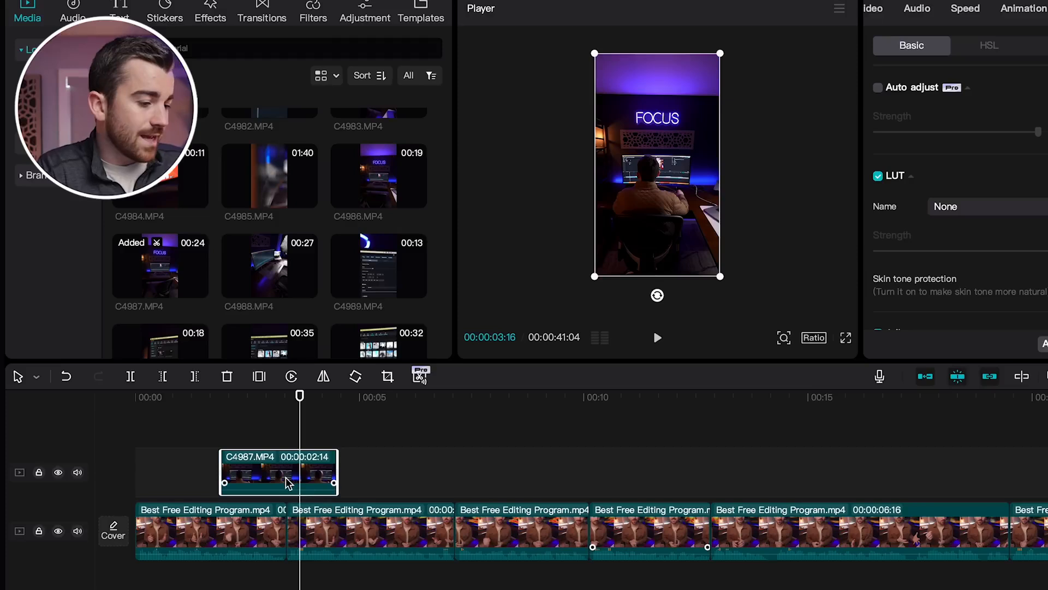
Trim the end of the C4987.MP4 overlay so it finishes with the first main-track segment
{"action": "left_click", "coordinate": [254, 534]}
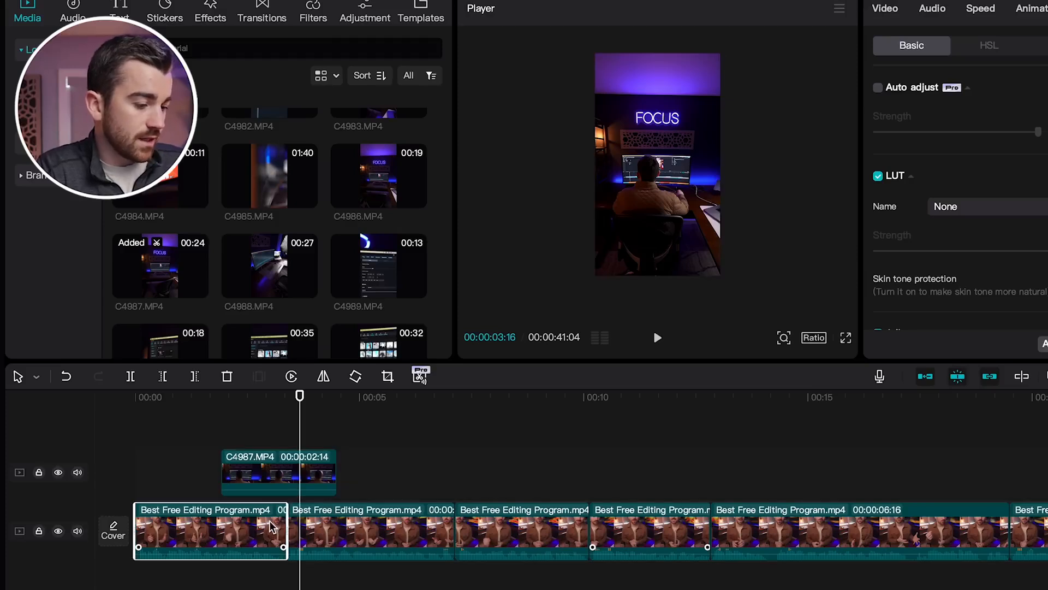
{"action": "left_click", "coordinate": [353, 532]}
{"action": "left_click", "coordinate": [240, 535]}
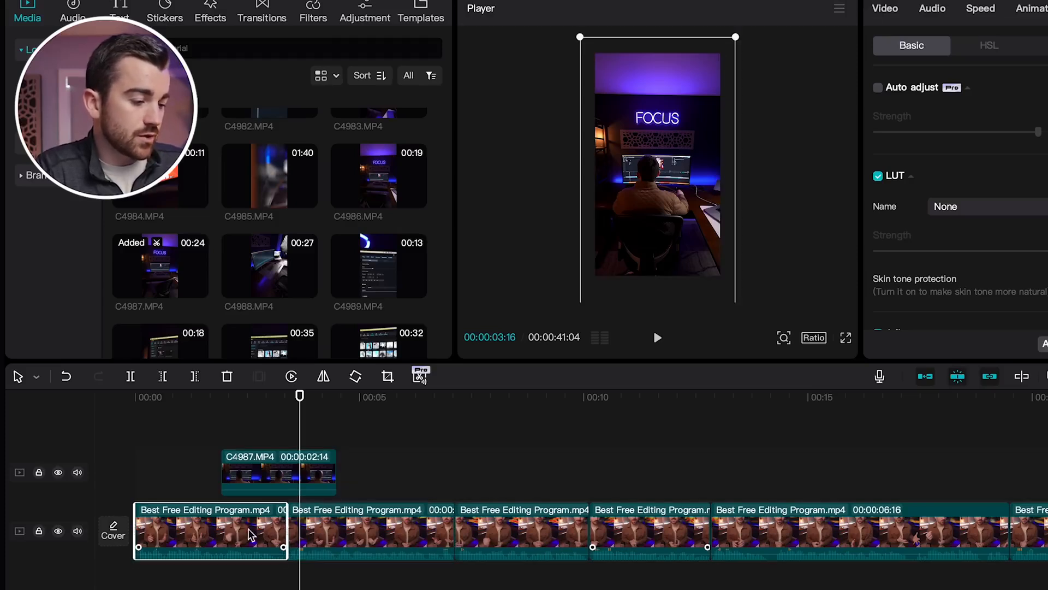
{"action": "left_click", "coordinate": [314, 478]}
{"action": "left_click_drag", "start_coordinate": [334, 473], "coordinate": [287, 472]}
{"action": "left_click", "coordinate": [261, 479]}
{"action": "left_click", "coordinate": [261, 548]}
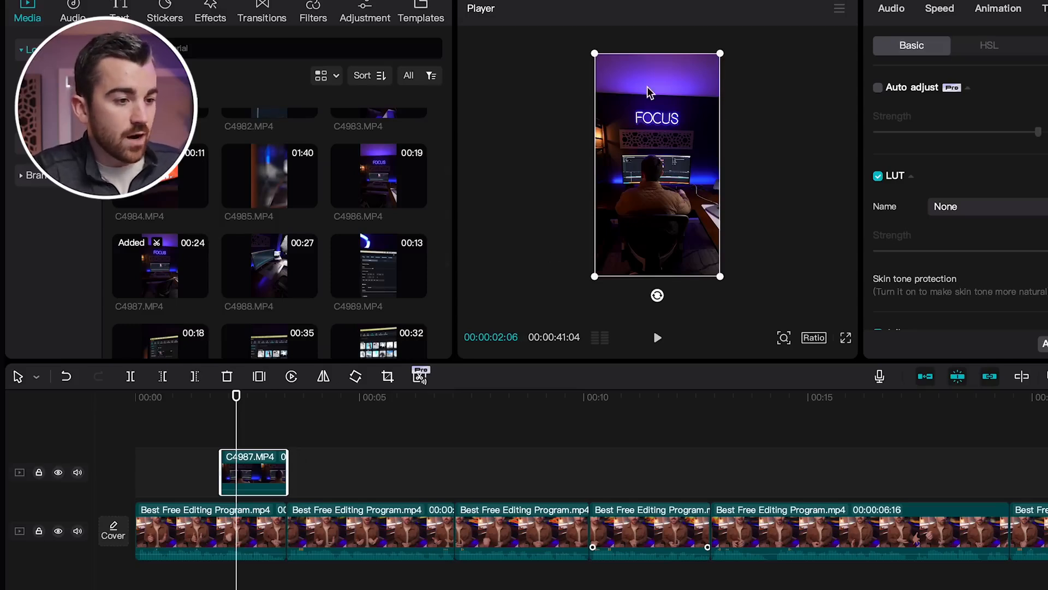
Enlarge the C4987.MP4 overlay to 150% in the preview and reposition it to X 76, Y 208
{"action": "left_click_drag", "start_coordinate": [720, 47], "coordinate": [788, 2]}
{"action": "mouse_move", "coordinate": [686, 191]}
{"action": "left_mouse_down"}
{"action": "mouse_move", "coordinate": [691, 171]}
{"action": "mouse_move", "coordinate": [696, 177]}
{"action": "left_mouse_up"}
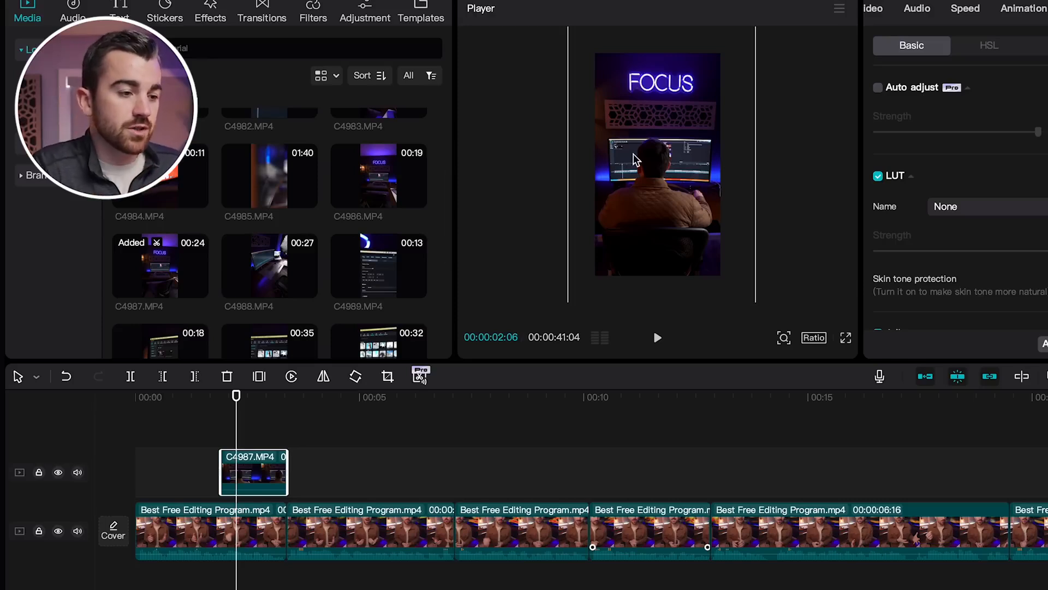
{"action": "left_click", "coordinate": [252, 476]}
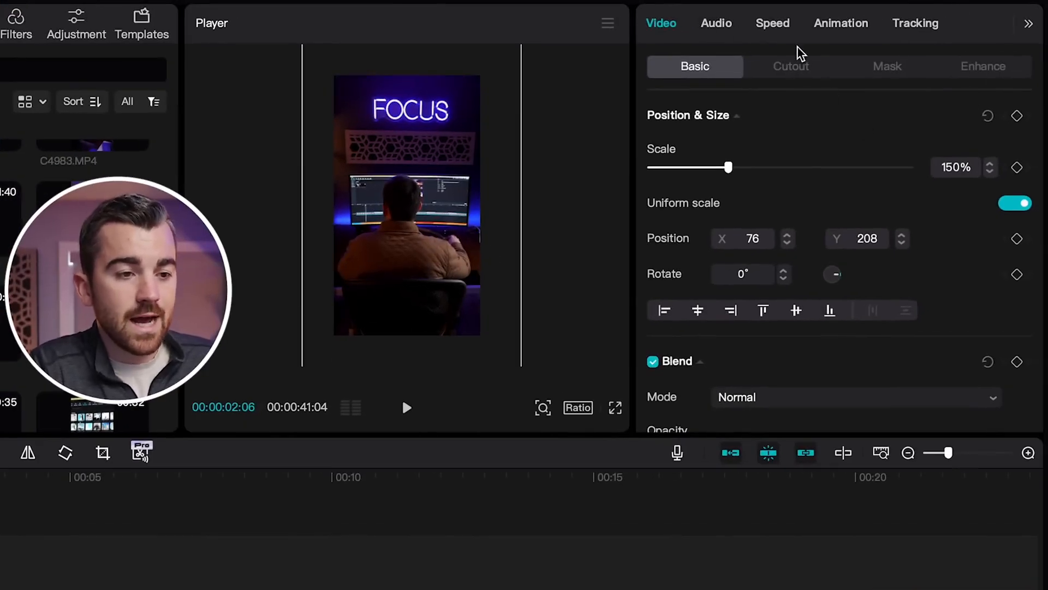
Brighten the C4987.MP4 overlay by setting Brightness to 10 and Shadow to 12
{"action": "left_click", "coordinate": [1029, 25]}
{"action": "left_click", "coordinate": [898, 24]}
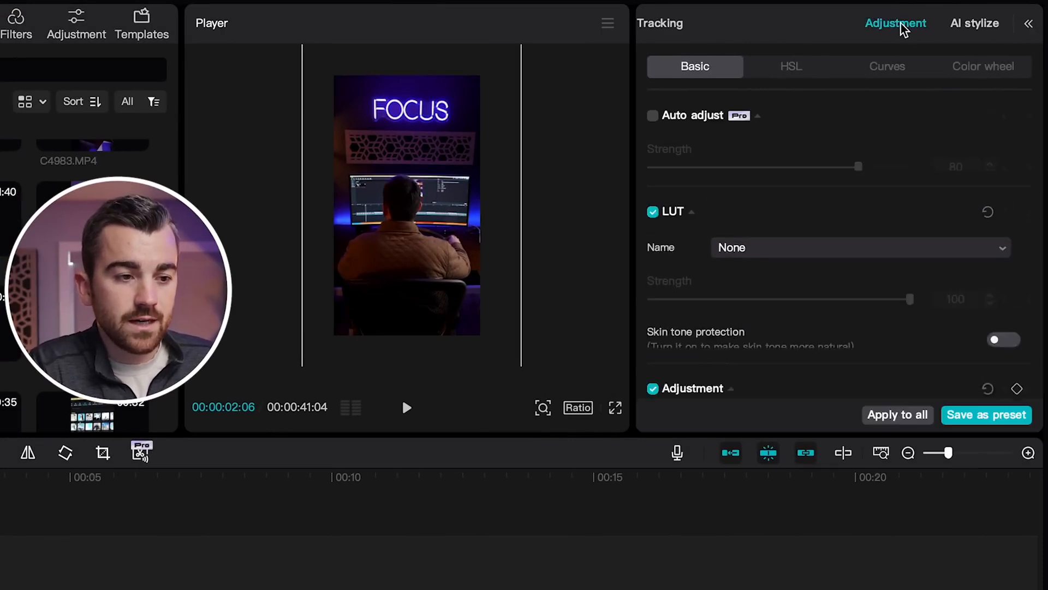
{"action": "scroll", "coordinate": [726, 147], "scroll_direction": "down", "scroll_amount": 3}
{"action": "scroll", "coordinate": [726, 147], "scroll_direction": "down", "scroll_amount": 6}
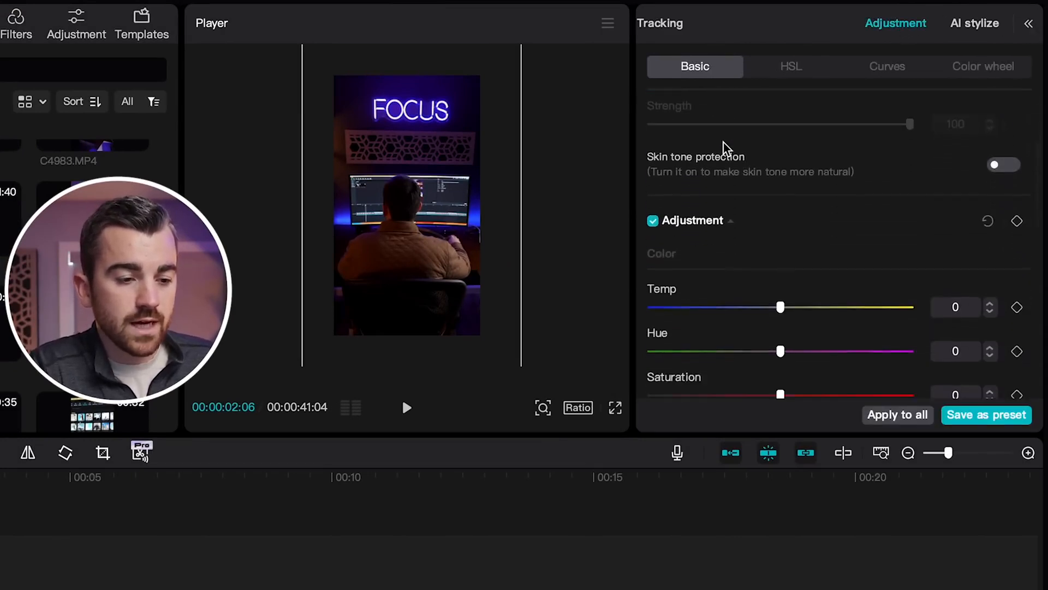
{"action": "left_click_drag", "start_coordinate": [780, 217], "coordinate": [803, 223]}
{"action": "scroll", "coordinate": [786, 246], "scroll_direction": "down", "scroll_amount": 2}
{"action": "left_click_drag", "start_coordinate": [780, 281], "coordinate": [808, 285]}
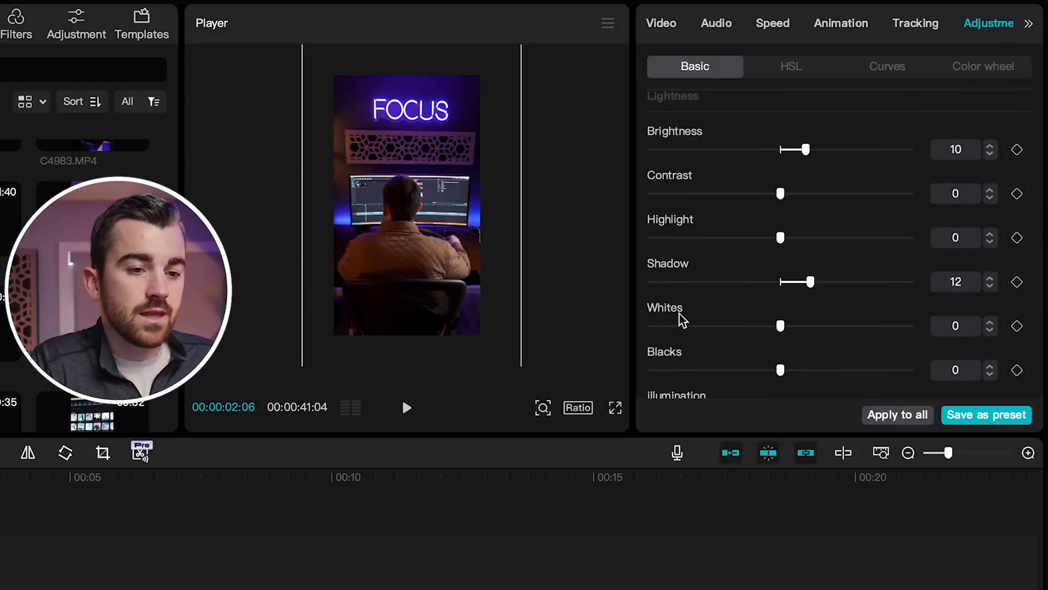
Switch the overlay's colour adjustments off and back on to compare the image before and after
{"action": "scroll", "coordinate": [719, 288], "scroll_direction": "up", "scroll_amount": 5}
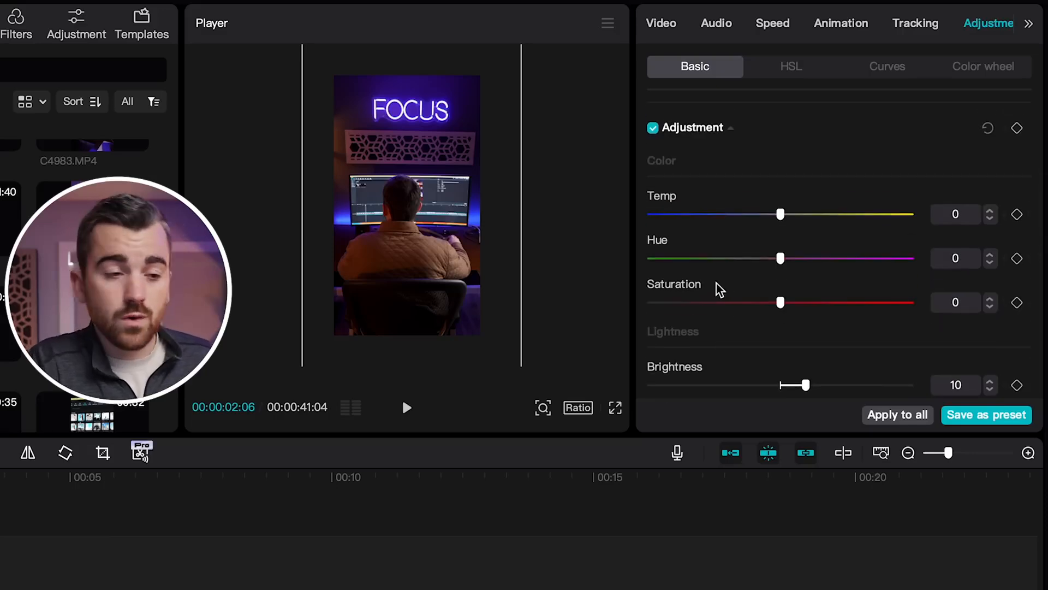
{"action": "scroll", "coordinate": [697, 246], "scroll_direction": "down", "scroll_amount": 1}
{"action": "scroll", "coordinate": [697, 246], "scroll_direction": "up", "scroll_amount": 3}
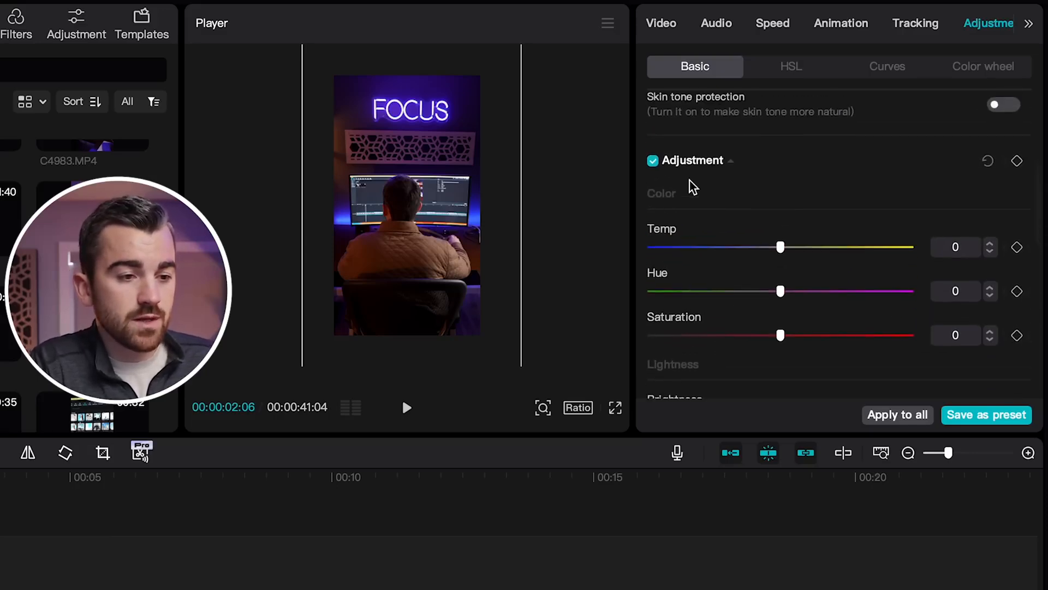
{"action": "scroll", "coordinate": [692, 187], "scroll_direction": "up", "scroll_amount": 1}
{"action": "left_click", "coordinate": [653, 173]}
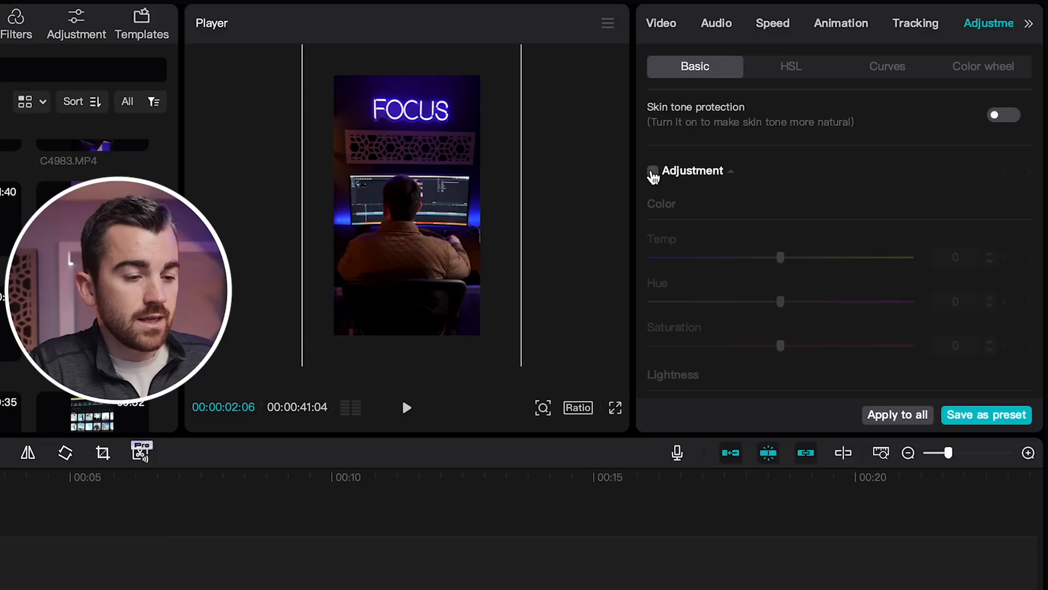
{"action": "left_click", "coordinate": [654, 172]}
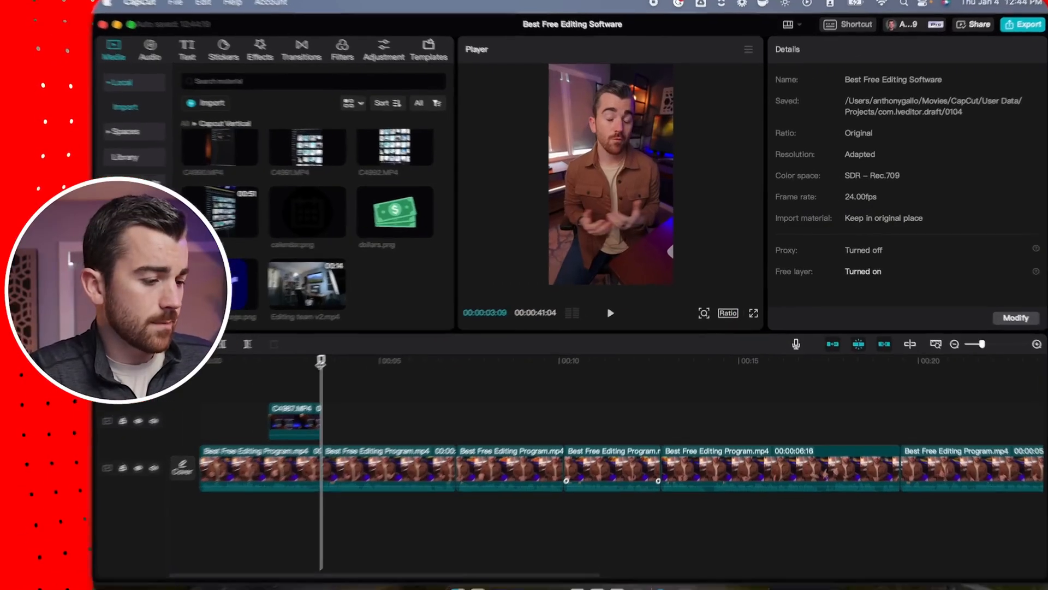
Play past the first overlay and position the playhead at 00:00:04:17 within the second main-track segment
{"action": "key", "text": "space"}
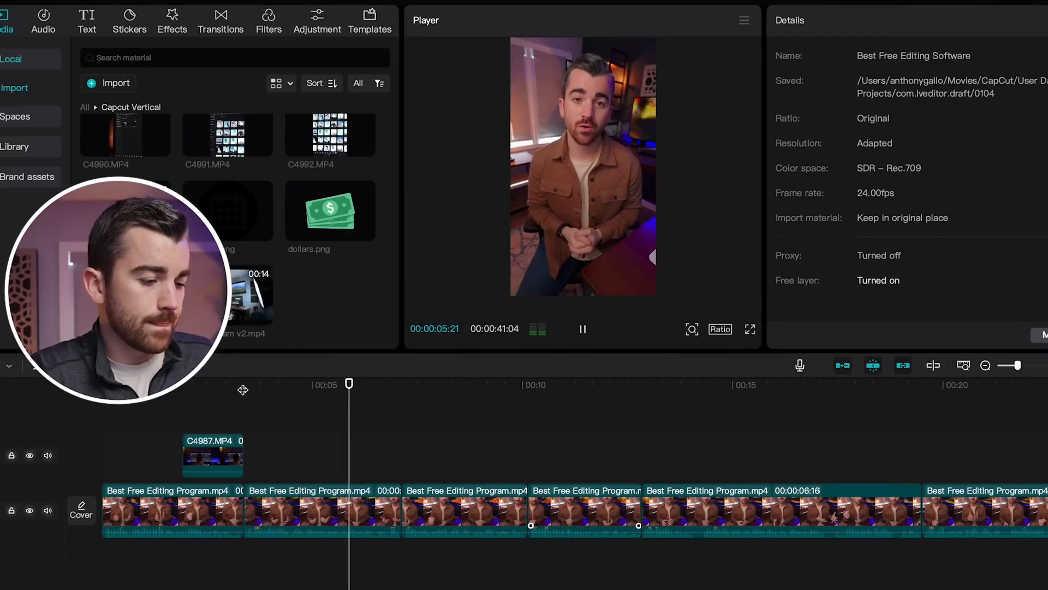
{"action": "left_click", "coordinate": [434, 383]}
{"action": "left_click_drag", "start_coordinate": [434, 384], "coordinate": [295, 384]}
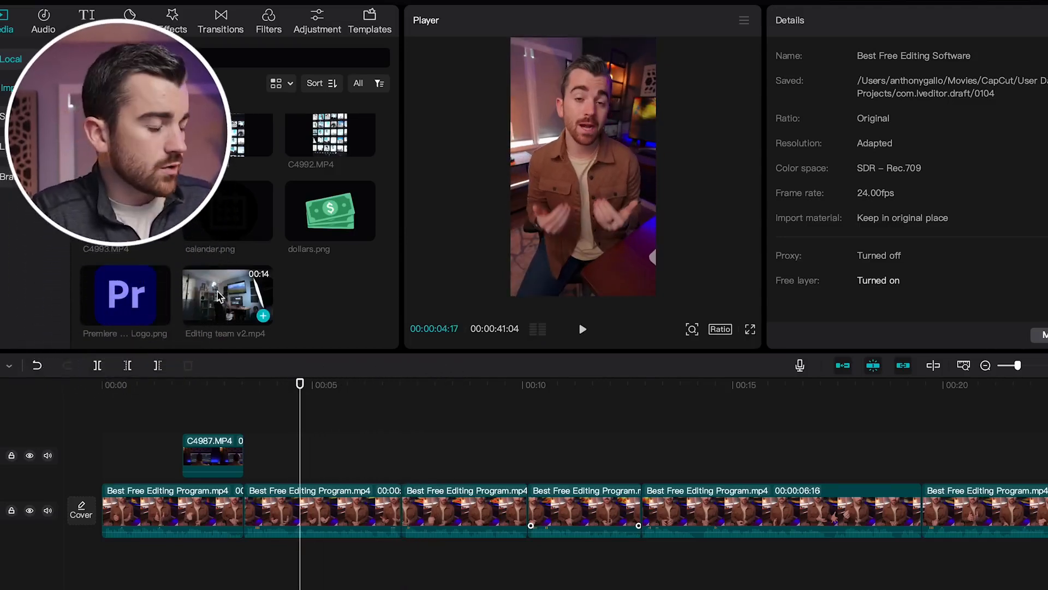
Preview Editing team v2.mp4, mark a 00:00:03:08 excerpt, and place it on the overlay track at 00:00:04:17
{"action": "left_click", "coordinate": [257, 292]}
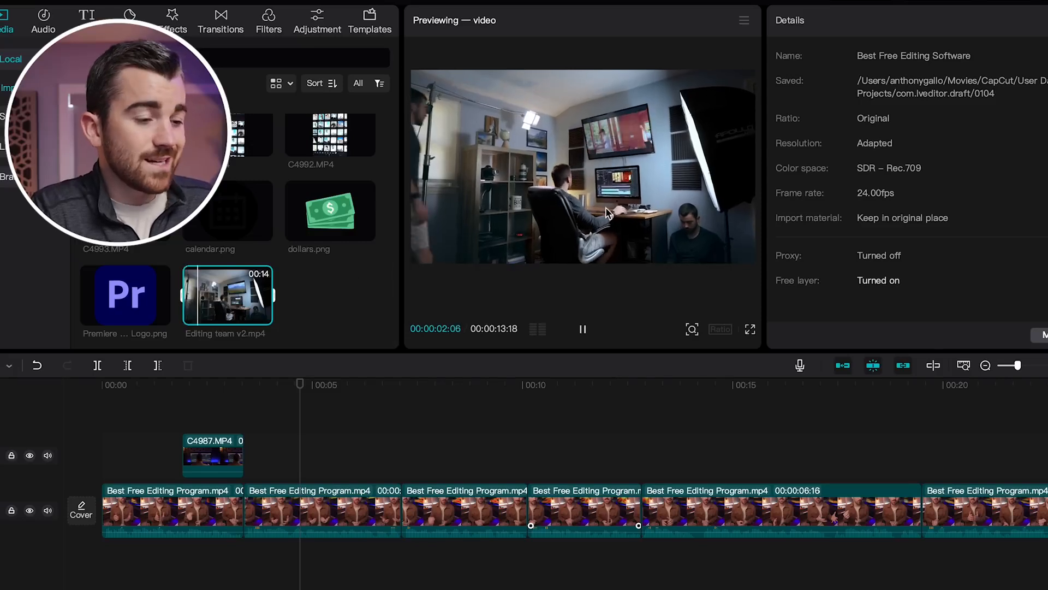
{"action": "key", "text": "space"}
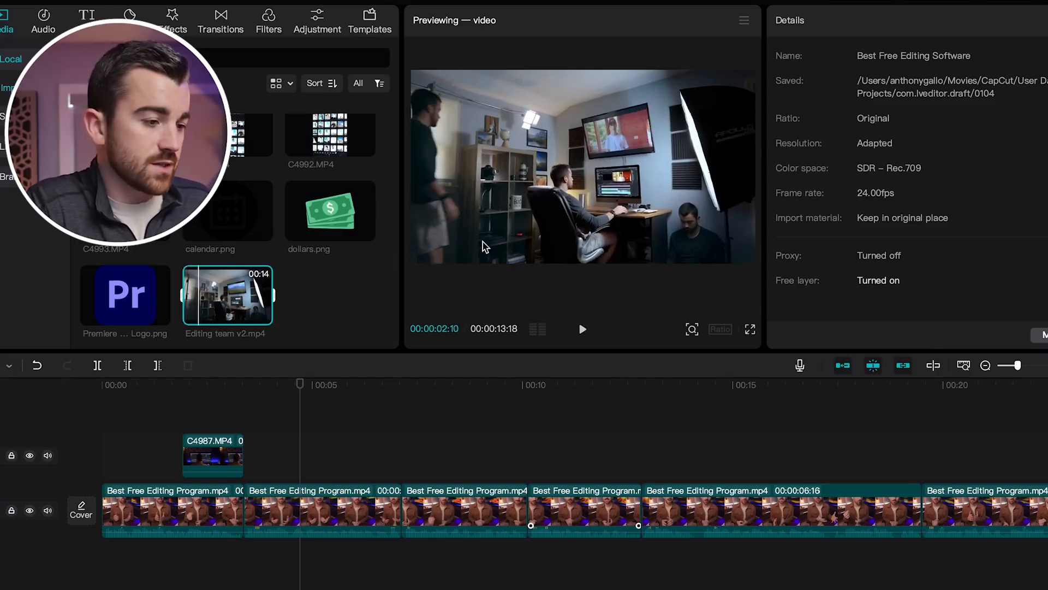
{"action": "left_click_drag", "start_coordinate": [183, 296], "coordinate": [199, 296]}
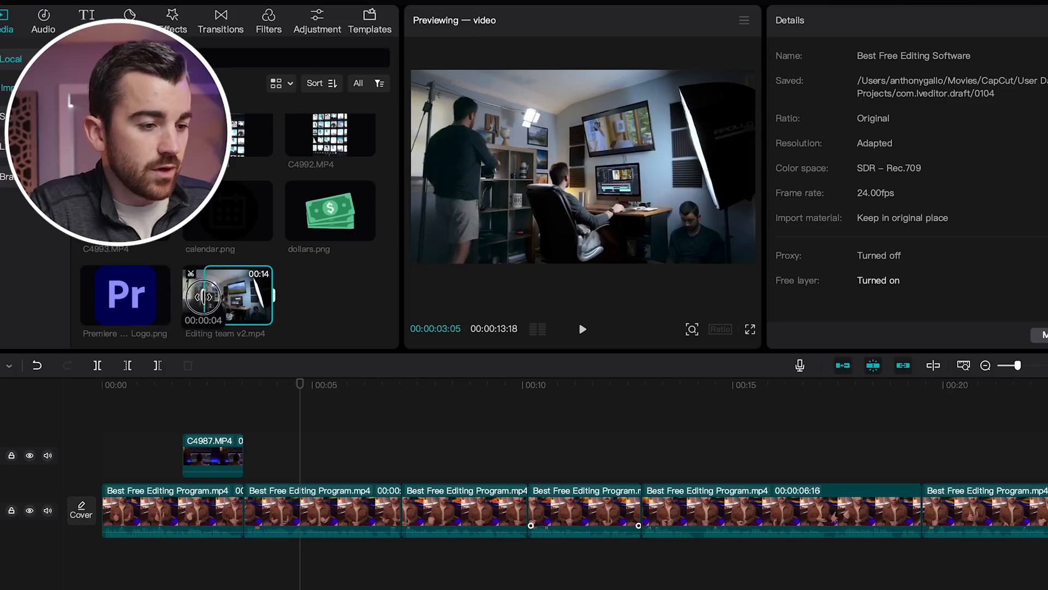
{"action": "left_click_drag", "start_coordinate": [274, 292], "coordinate": [297, 453]}
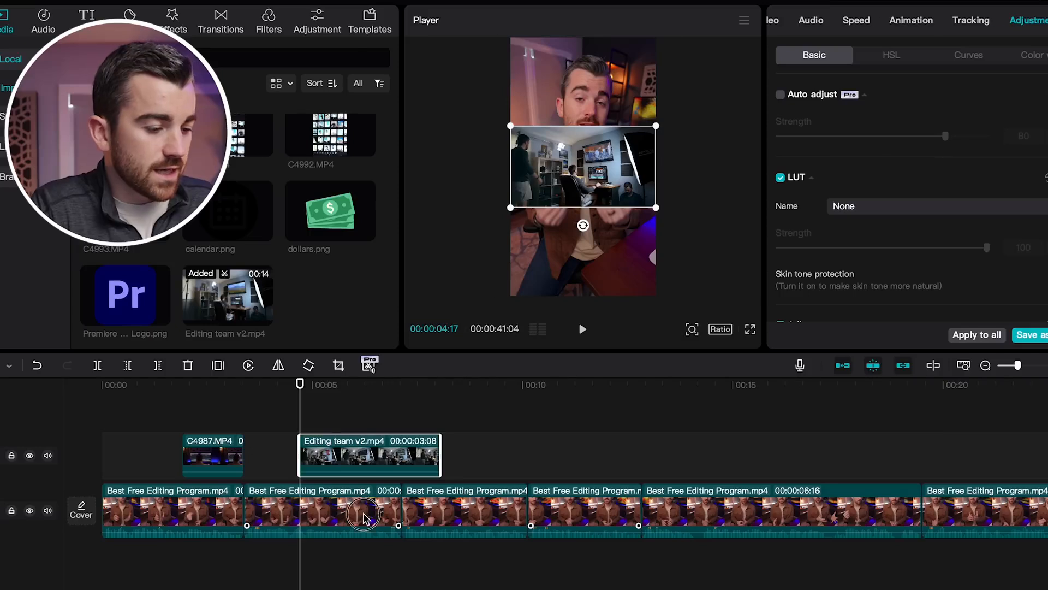
Trim the end of the Editing team v2.mp4 overlay to match the second main-track segment's end
{"action": "left_click_drag", "start_coordinate": [440, 447], "coordinate": [400, 452]}
{"action": "left_click", "coordinate": [356, 516]}
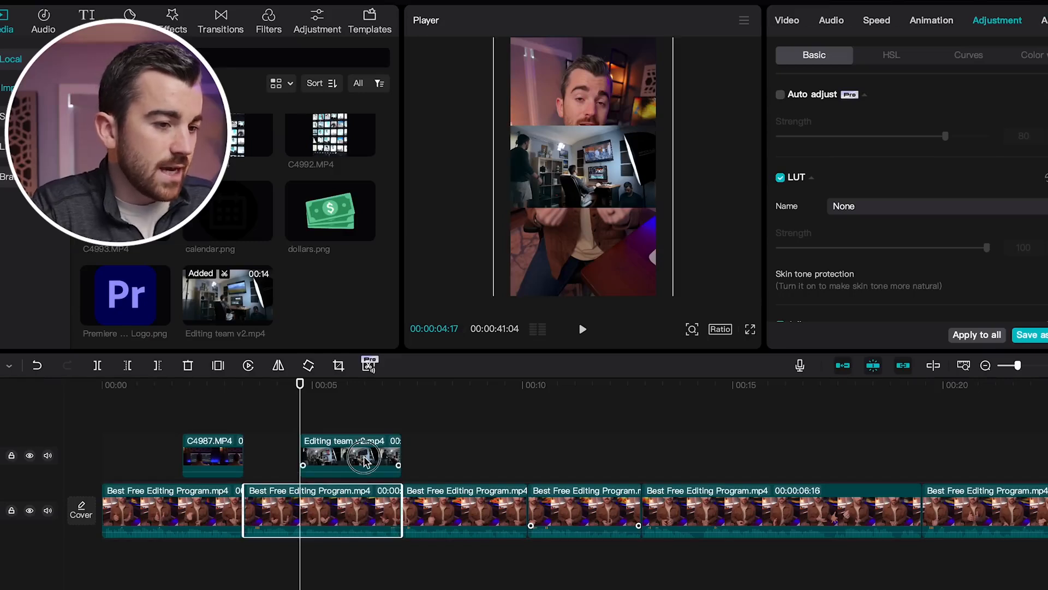
{"action": "left_click", "coordinate": [365, 460]}
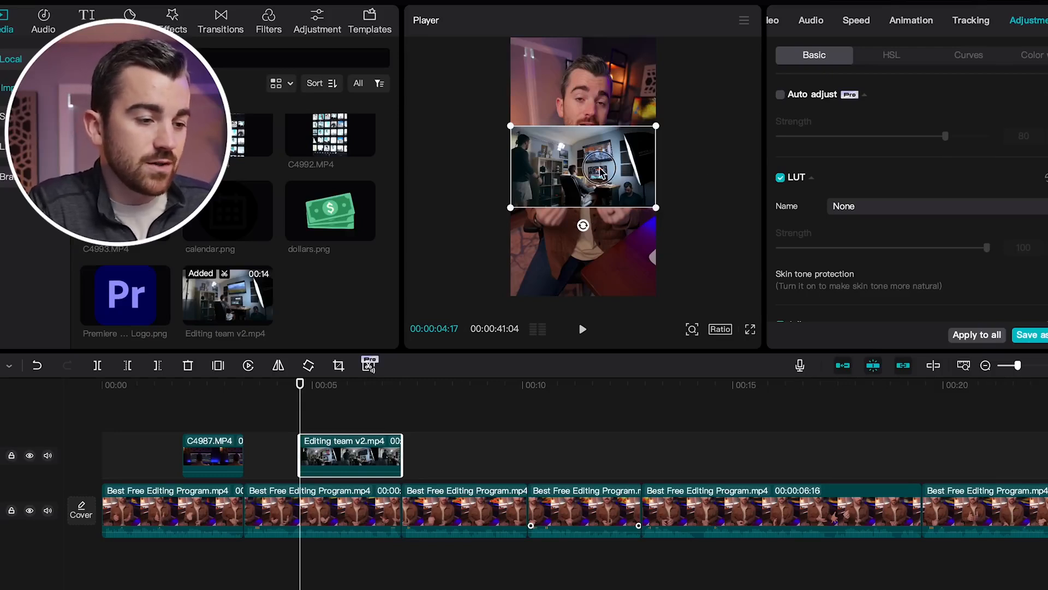
Scale the Editing team v2.mp4 overlay to 328% to fill the vertical frame and shift it to X -162
{"action": "left_click_drag", "start_coordinate": [656, 209], "coordinate": [698, 262]}
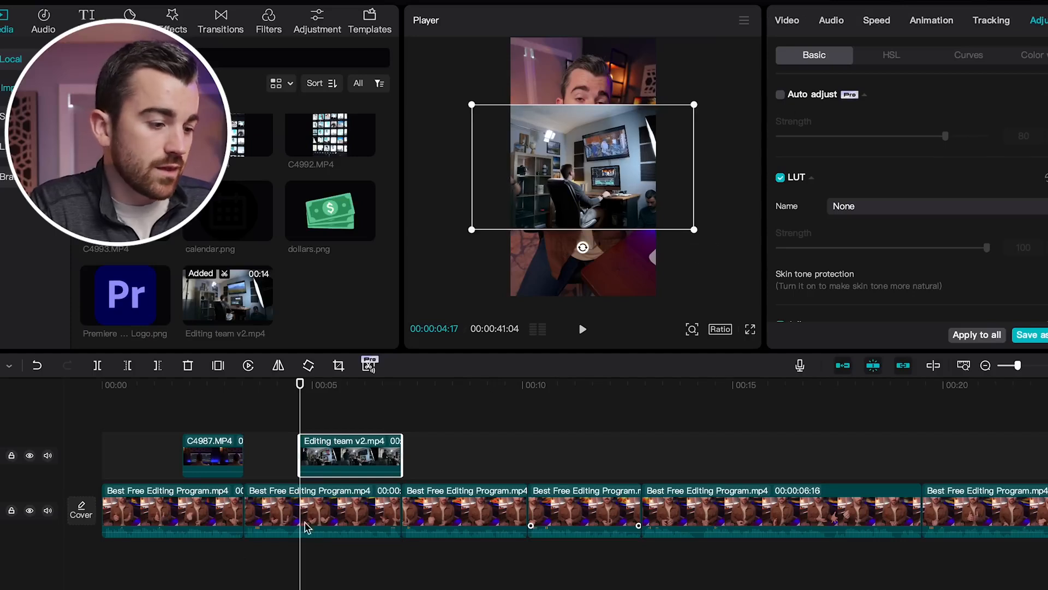
{"action": "left_click", "coordinate": [789, 23]}
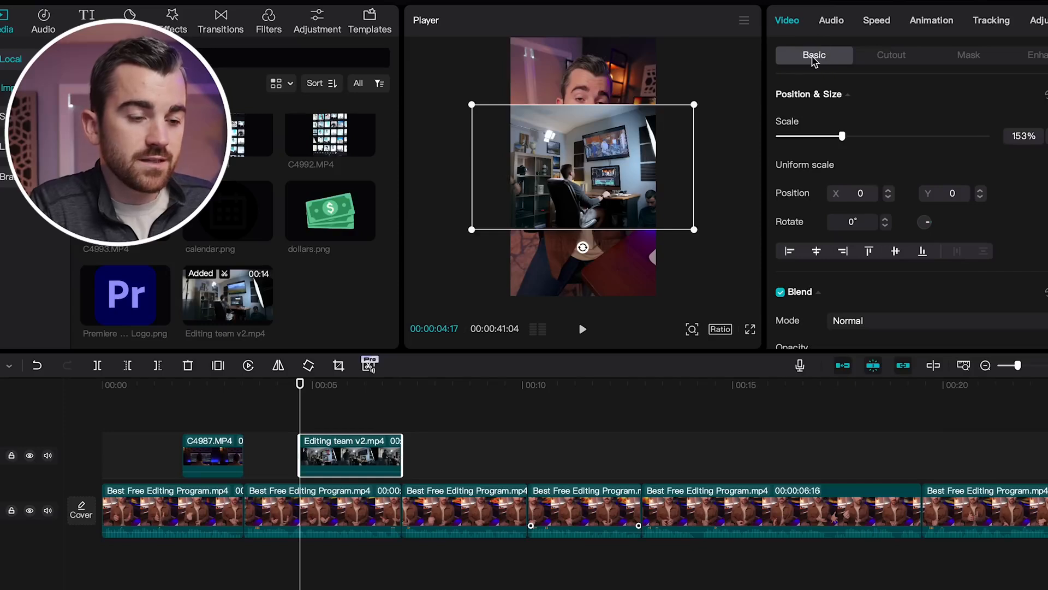
{"action": "left_click_drag", "start_coordinate": [843, 139], "coordinate": [917, 152]}
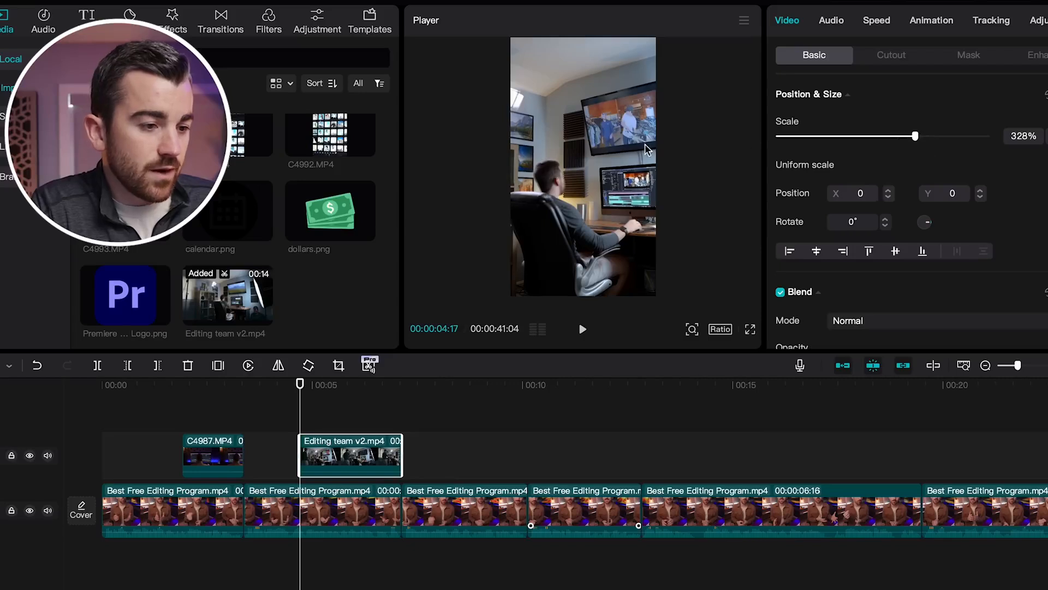
{"action": "left_click_drag", "start_coordinate": [600, 175], "coordinate": [595, 175]}
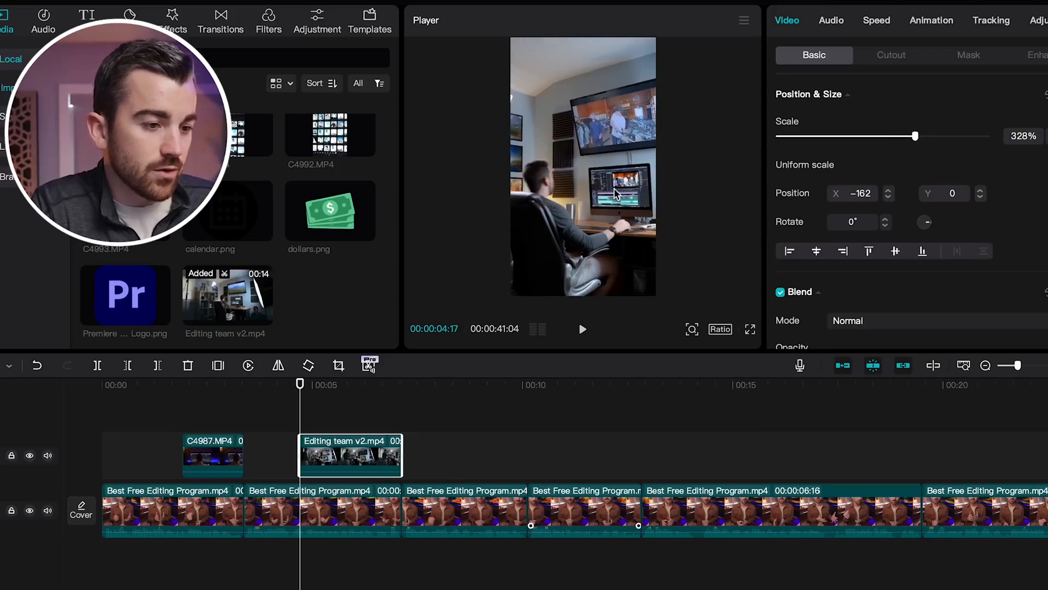
Play the timeline from the start to review both B-roll overlays
{"action": "left_click", "coordinate": [67, 384]}
{"action": "key", "text": "space"}
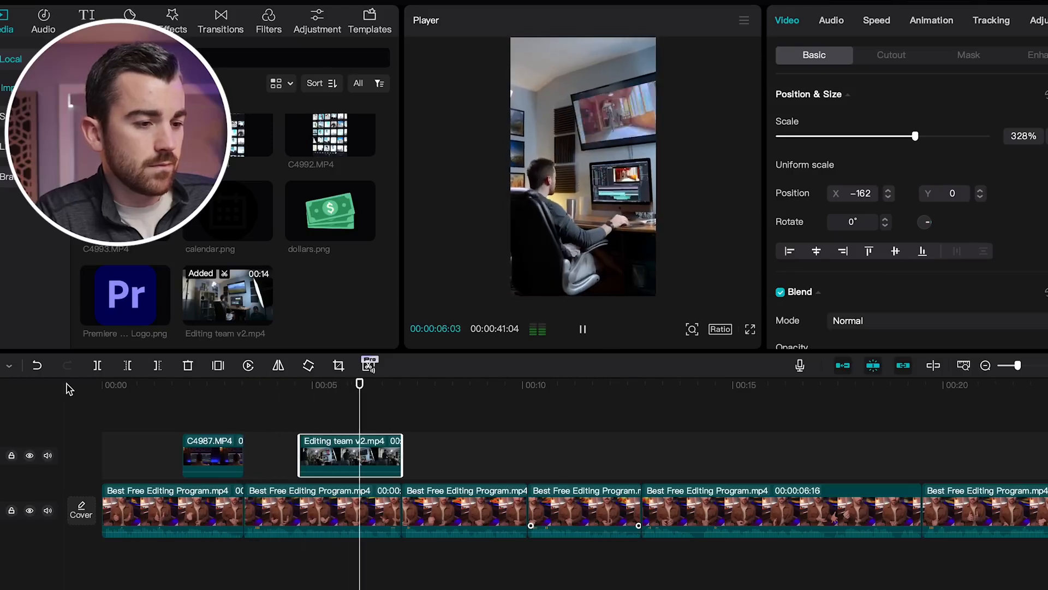
{"action": "key", "text": "space"}
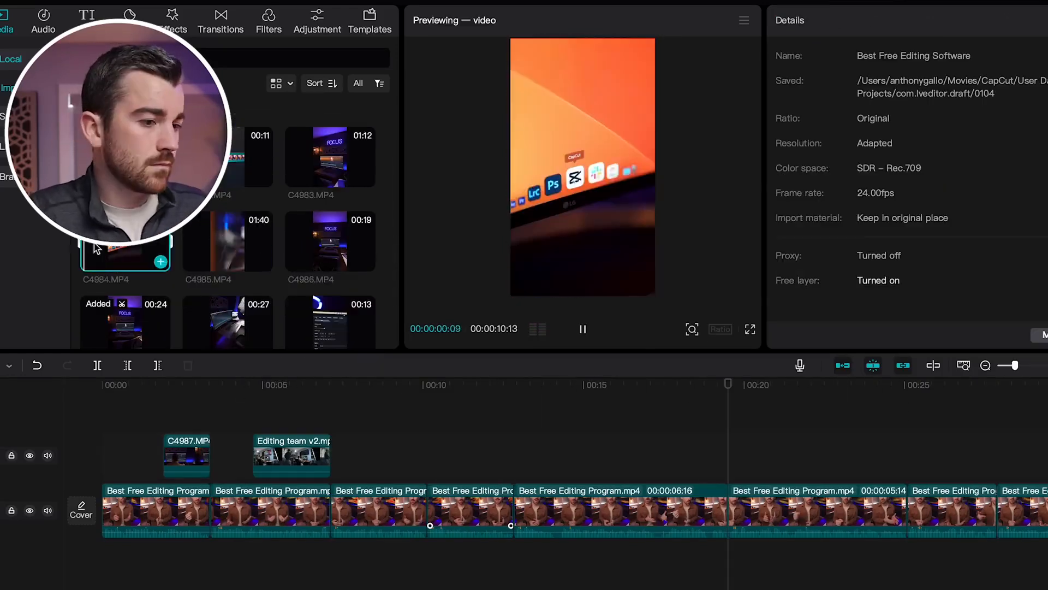
Overlay consecutive B-roll excerpts, including C4984.MP4 and C4986.MP4, above the main-track segment lasting 00:00:05:14
{"action": "left_click_drag", "start_coordinate": [125, 322], "coordinate": [756, 462]}
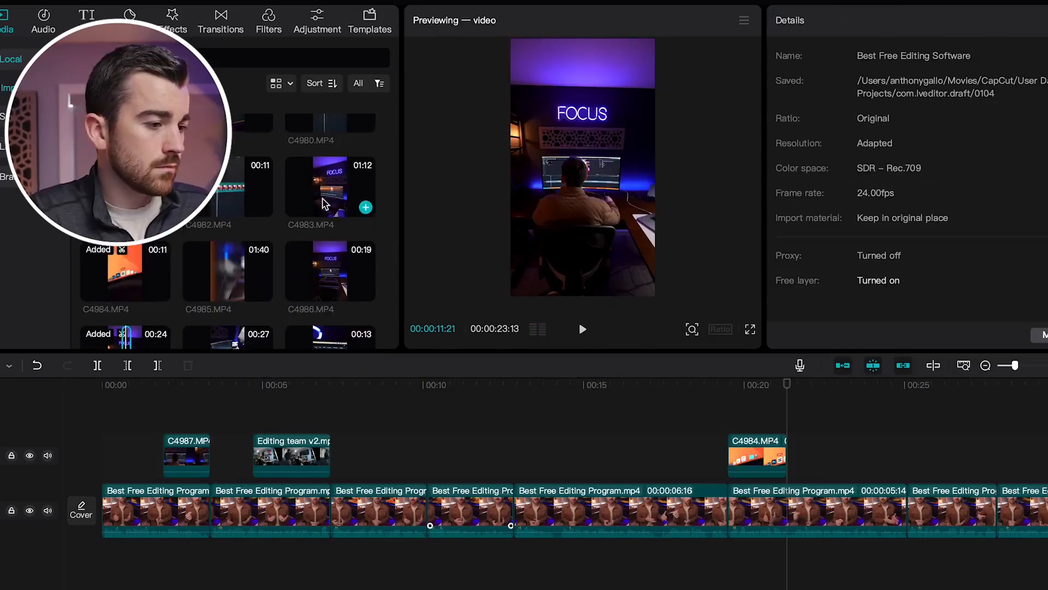
{"action": "left_click_drag", "start_coordinate": [331, 294], "coordinate": [691, 440]}
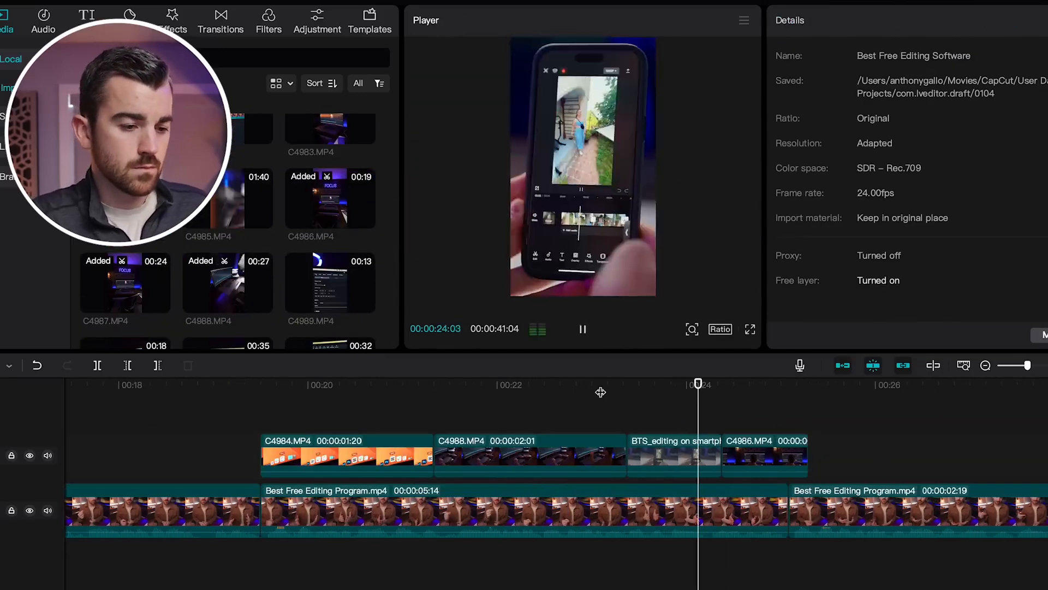
{"action": "left_click", "coordinate": [729, 412]}
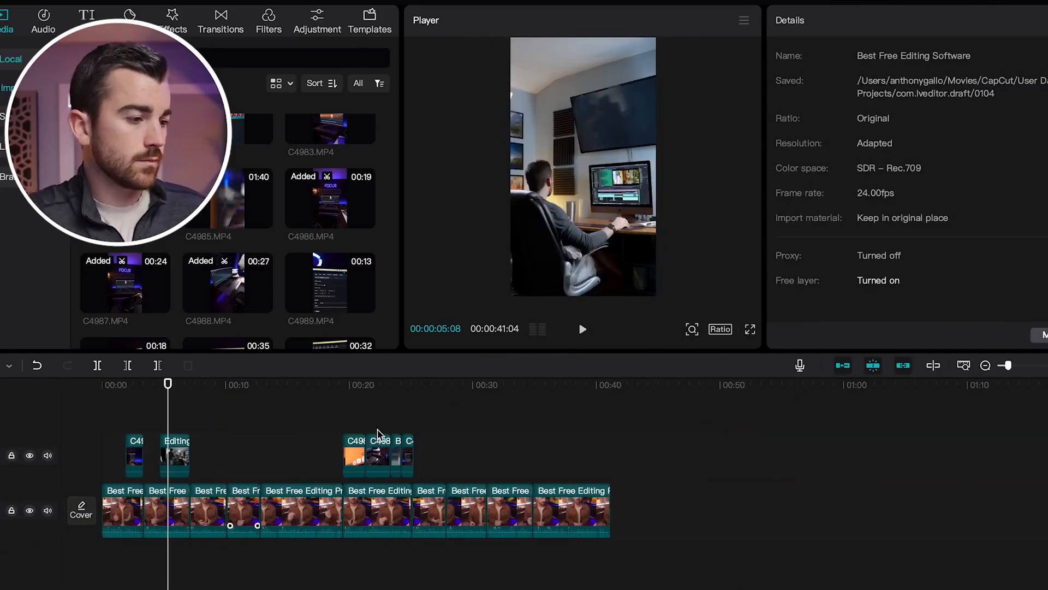
Return the playhead to 00:00:01:11, just ahead of the C4987.MP4 overlay
{"action": "scroll", "coordinate": [158, 344], "scroll_direction": "up", "scroll_amount": 2}
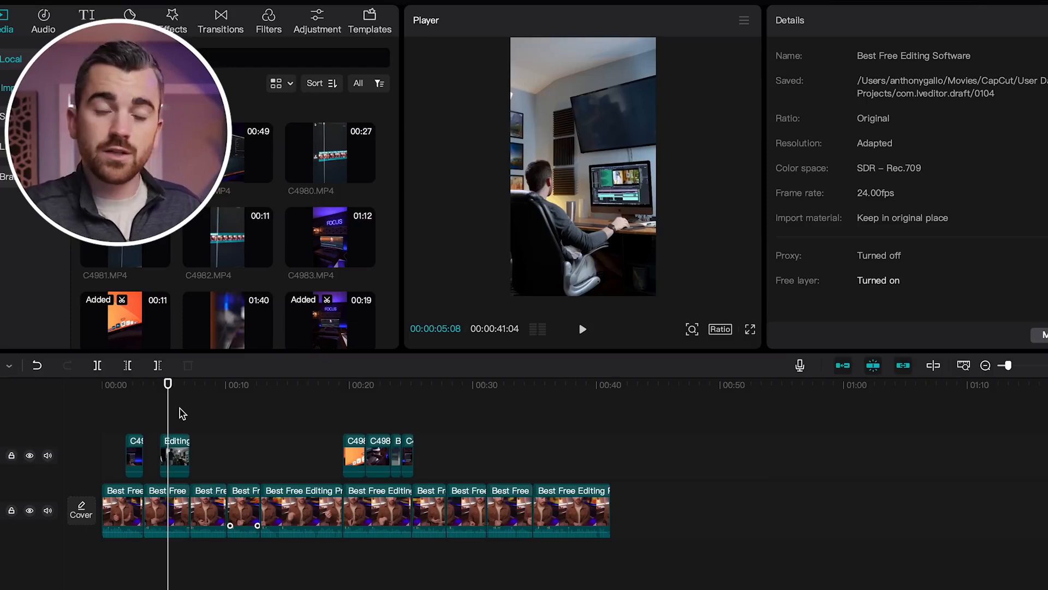
{"action": "scroll", "coordinate": [126, 454], "scroll_direction": "up", "scroll_amount": 5}
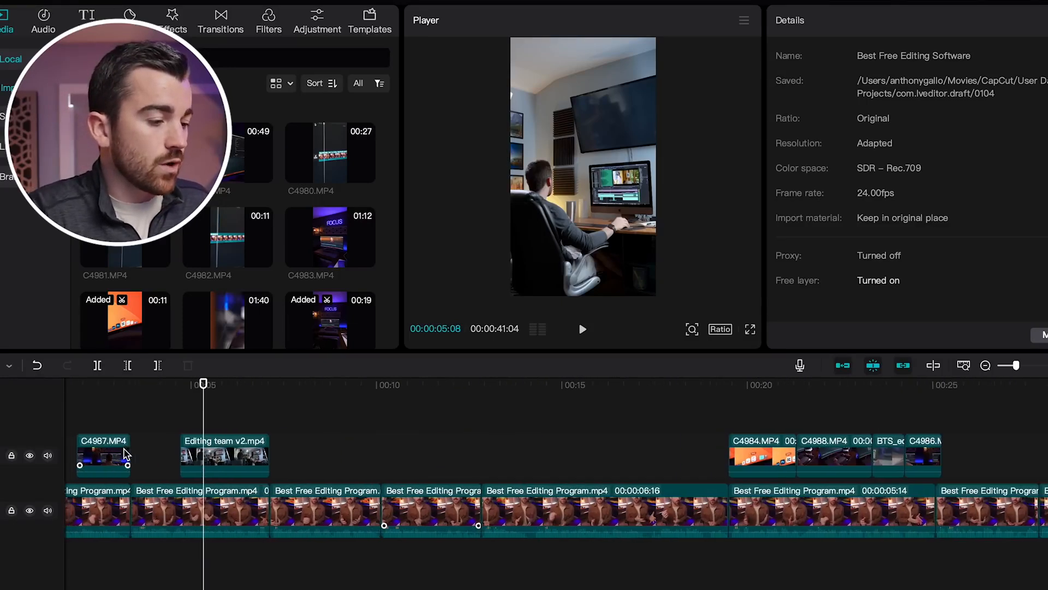
{"action": "scroll", "coordinate": [124, 452], "scroll_direction": "left", "scroll_amount": 3}
{"action": "left_click", "coordinate": [182, 385]}
{"action": "left_click_drag", "start_coordinate": [182, 385], "coordinate": [155, 388]}
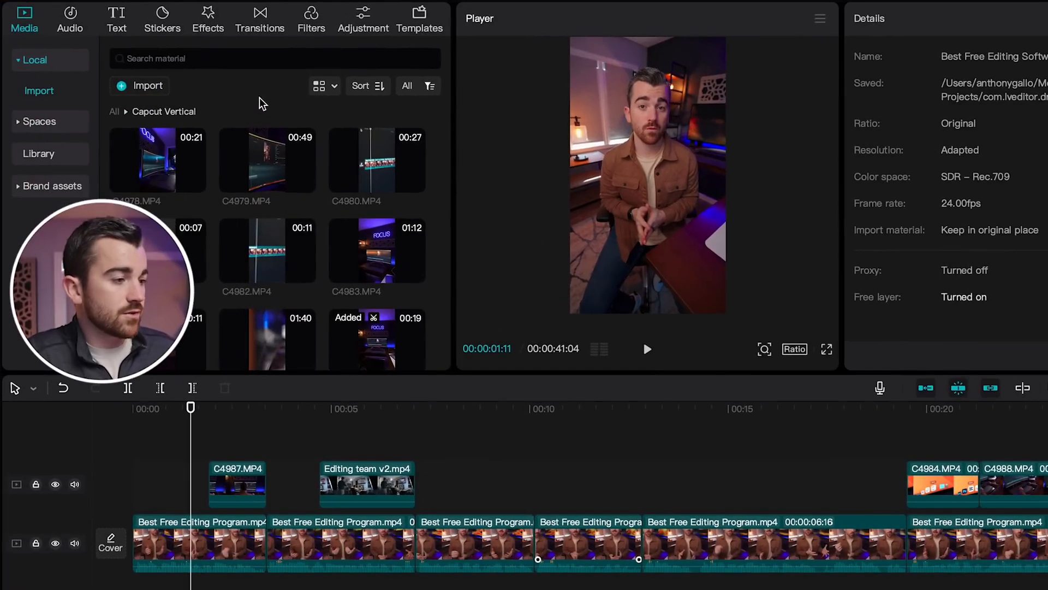
Search the transitions for "glare" and try to add Glare II at the start of the C4987.MP4 overlay
{"action": "left_click", "coordinate": [260, 16]}
{"action": "left_click", "coordinate": [220, 63]}
{"action": "type", "text": "gl"}
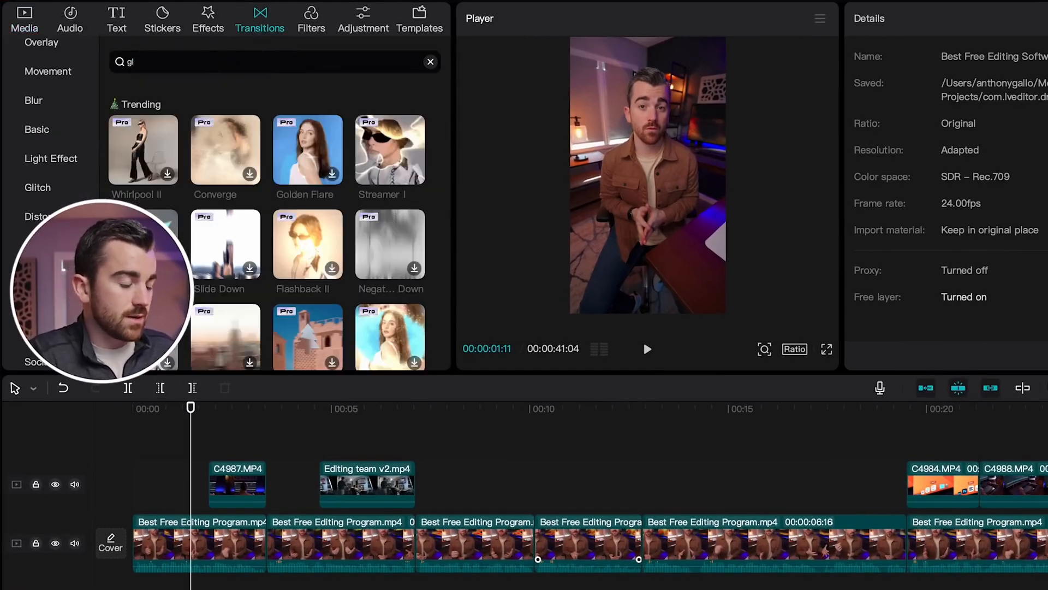
{"action": "type", "text": "are"}
{"action": "key", "text": "Return"}
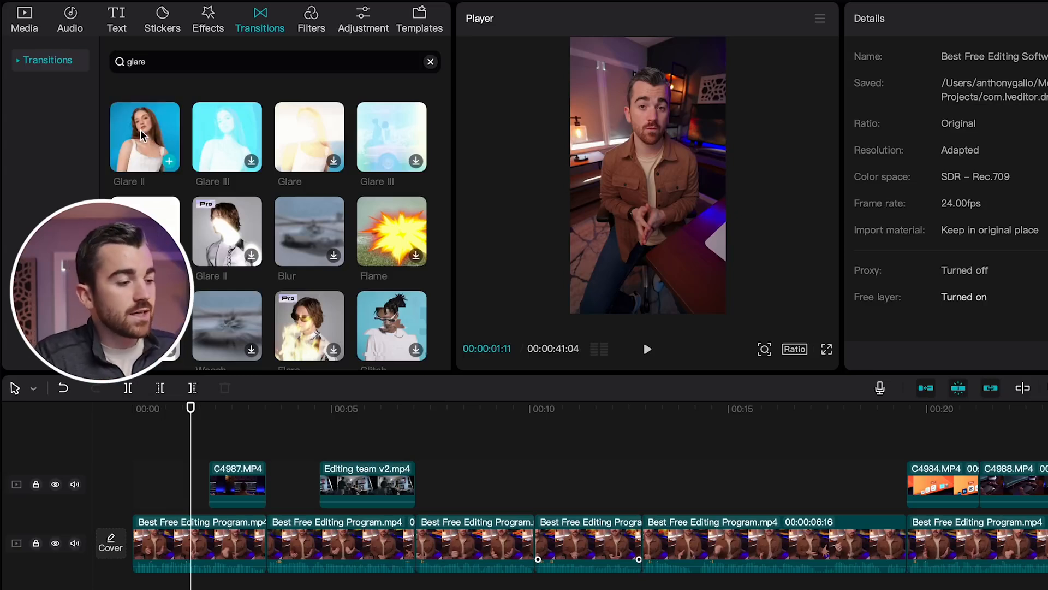
{"action": "left_click_drag", "start_coordinate": [115, 161], "coordinate": [214, 488]}
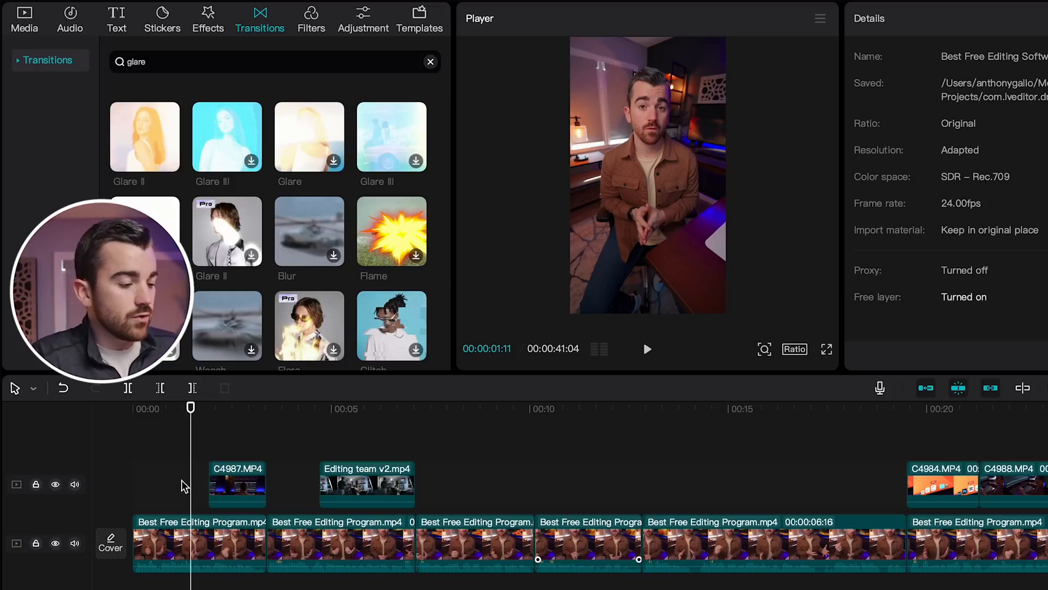
Split the opening main-track segment at 00:00:01:22, where the C4987.MP4 overlay begins, and select its first part
{"action": "scroll", "coordinate": [184, 486], "scroll_direction": "up", "scroll_amount": 3}
{"action": "left_click", "coordinate": [206, 534]}
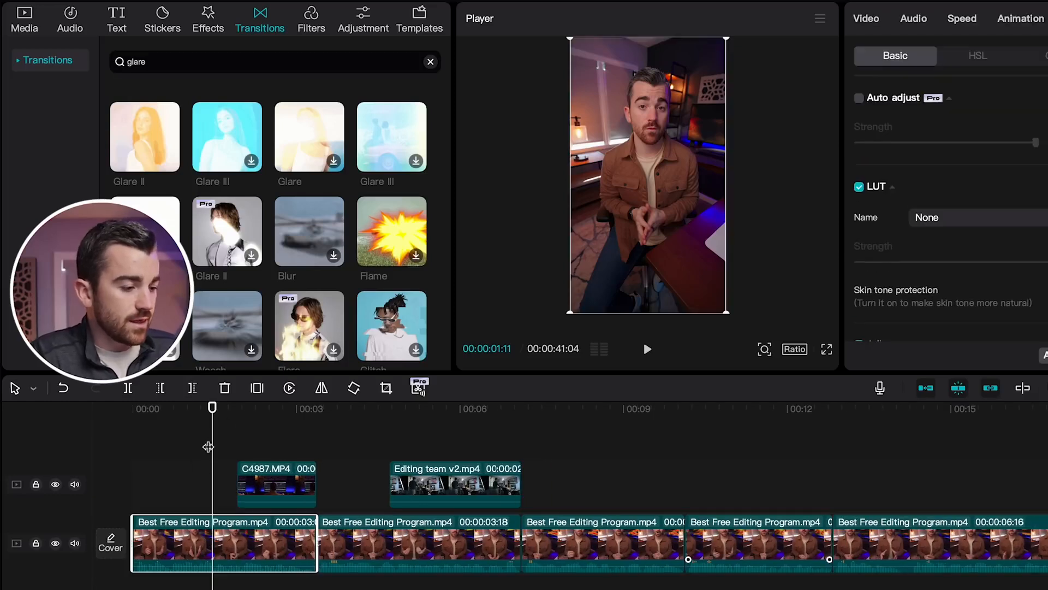
{"action": "left_click_drag", "start_coordinate": [213, 406], "coordinate": [236, 415]}
{"action": "left_click", "coordinate": [261, 540]}
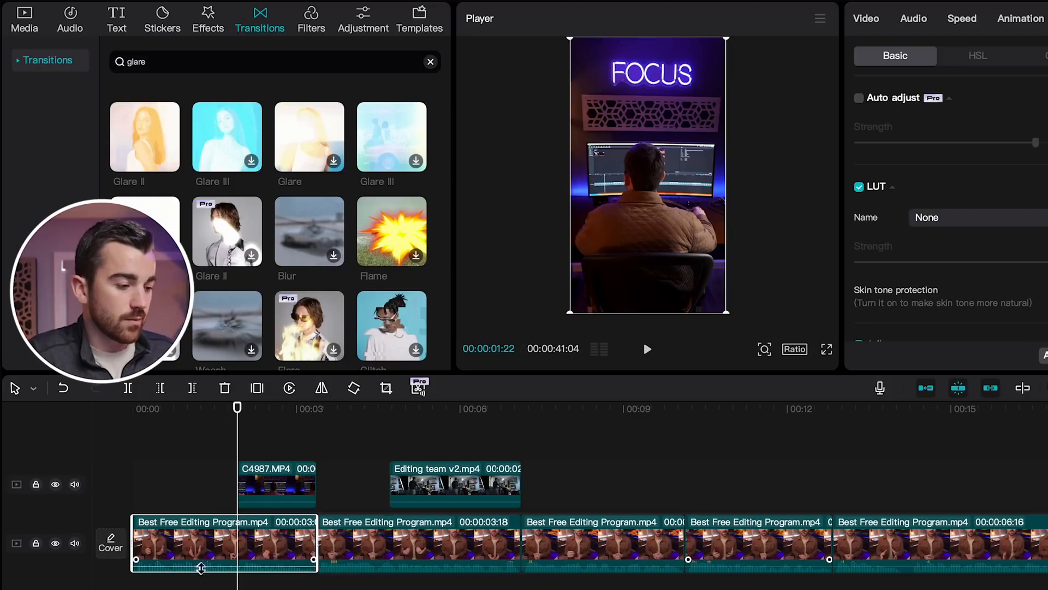
{"action": "left_click", "coordinate": [129, 389]}
{"action": "left_click", "coordinate": [191, 540]}
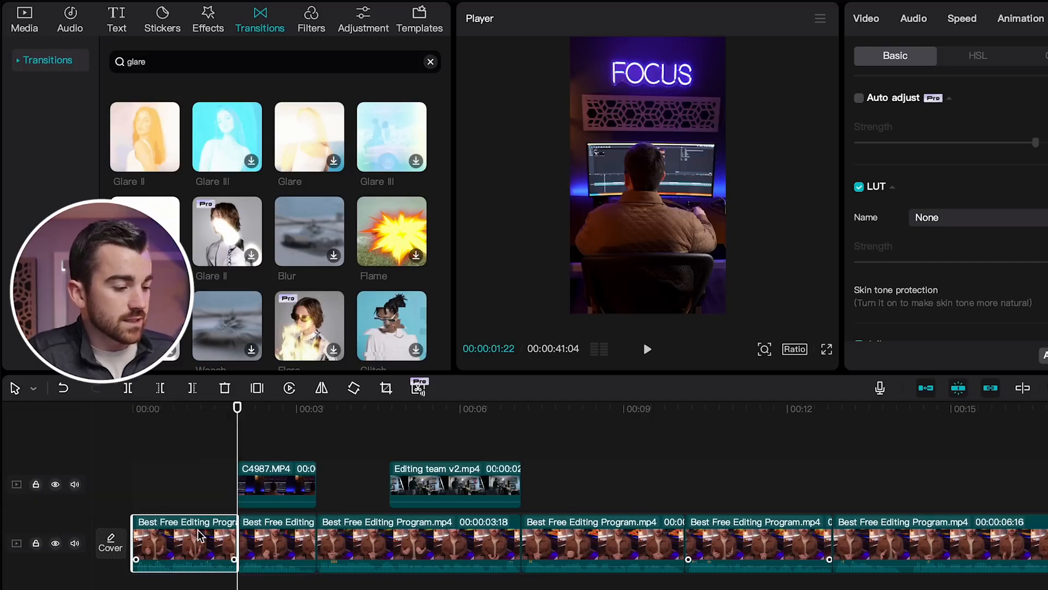
Try to move the opening talking-head segment onto the overlay track before C4987.MP4, inspect the main-track segments, and undo the move
{"action": "left_click_drag", "start_coordinate": [179, 532], "coordinate": [185, 488]}
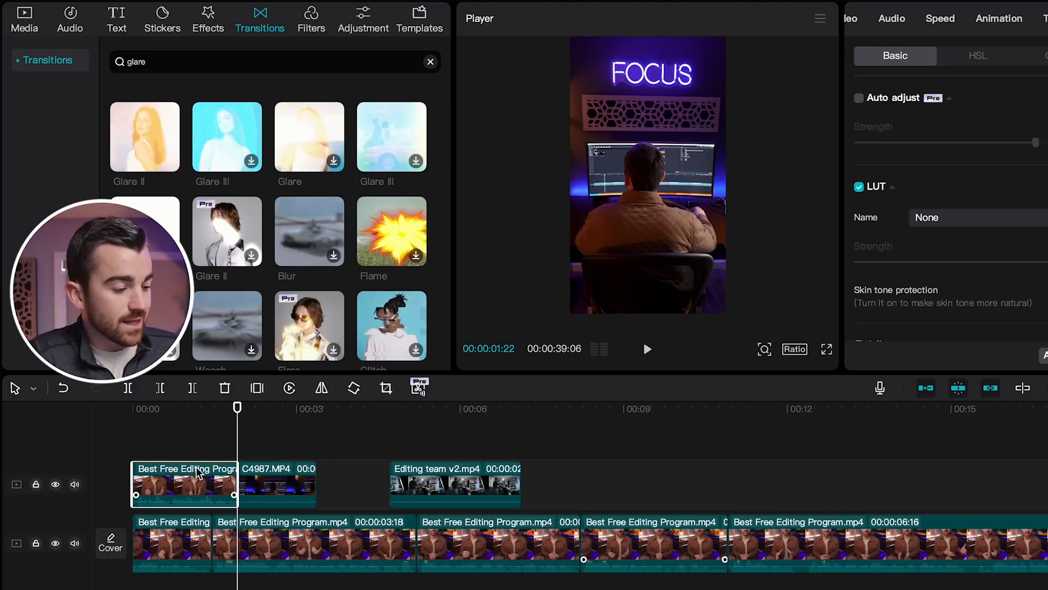
{"action": "left_click", "coordinate": [195, 543]}
{"action": "left_click", "coordinate": [279, 543]}
{"action": "left_click", "coordinate": [532, 552]}
{"action": "left_click", "coordinate": [750, 557]}
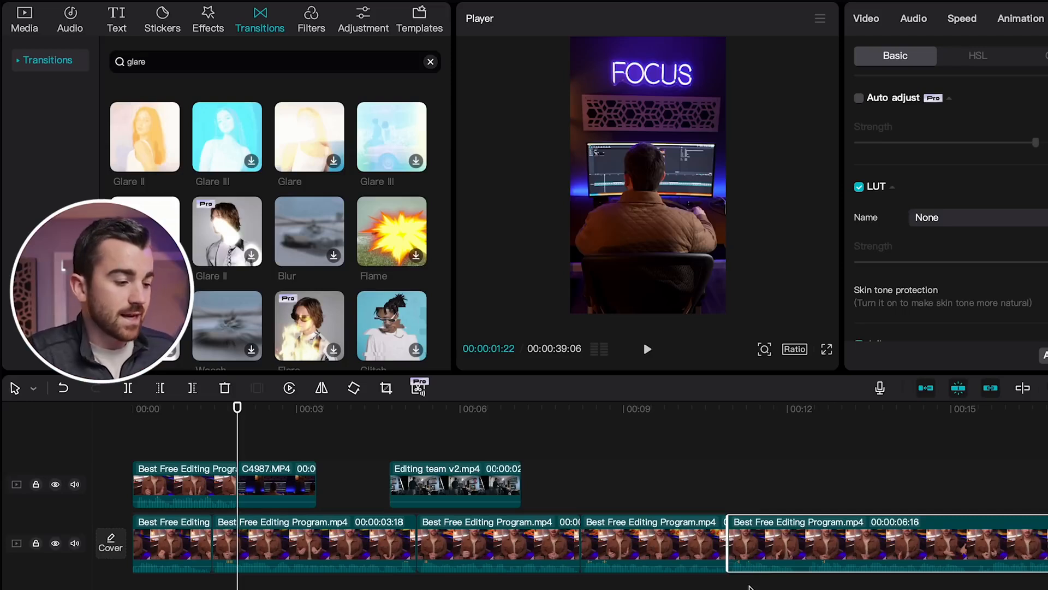
{"action": "left_click", "coordinate": [196, 481]}
{"action": "key", "text": "super+z"}
Turn off the main track magnet and move the opening talking-head segment onto the overlay track directly before C4987.MP4
{"action": "left_click_drag", "start_coordinate": [187, 552], "coordinate": [141, 553]}
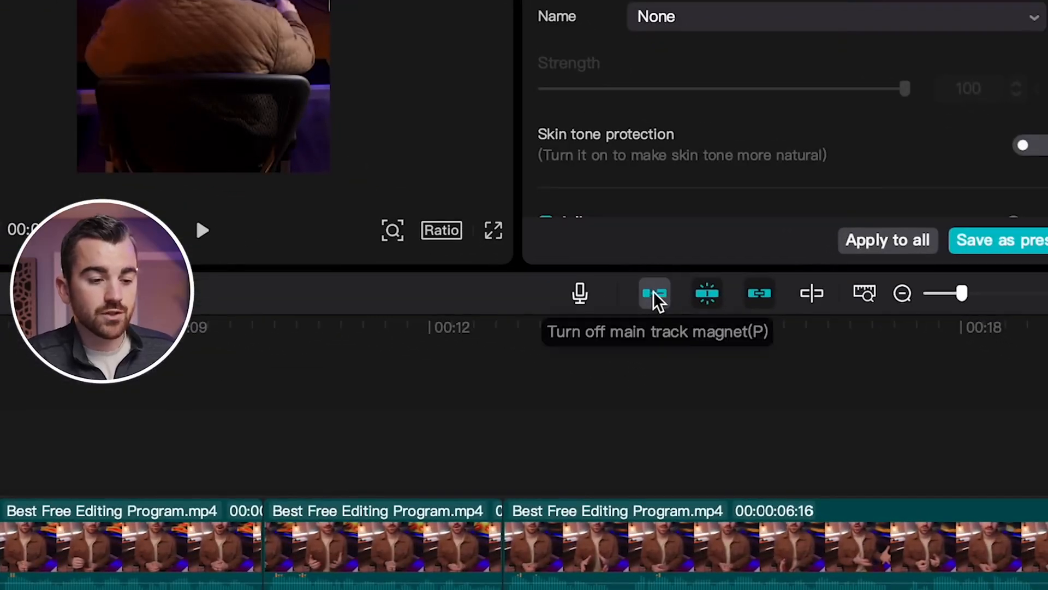
{"action": "left_click", "coordinate": [656, 294]}
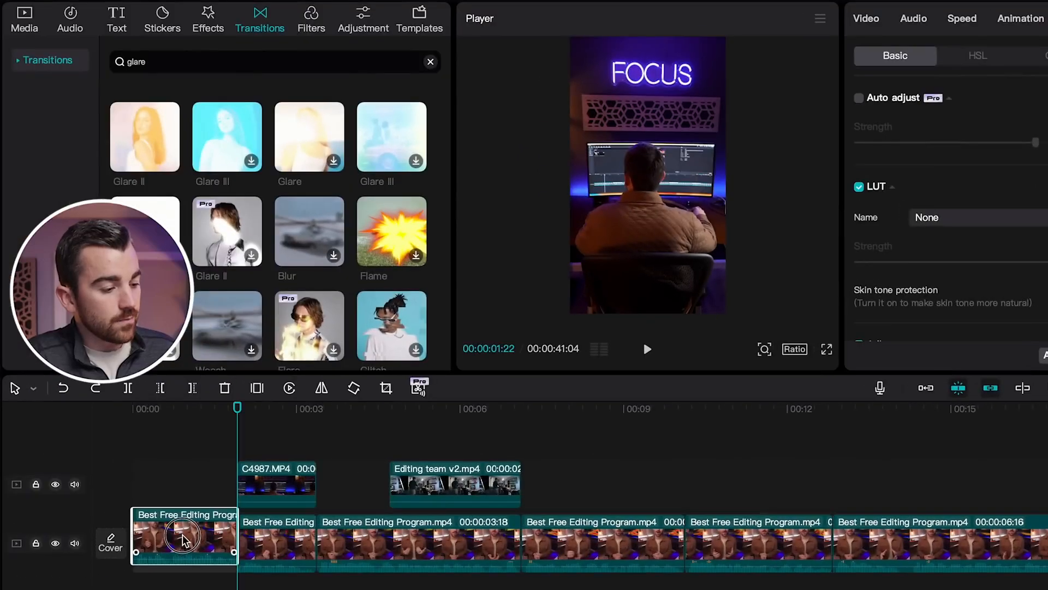
{"action": "left_click_drag", "start_coordinate": [163, 547], "coordinate": [161, 491]}
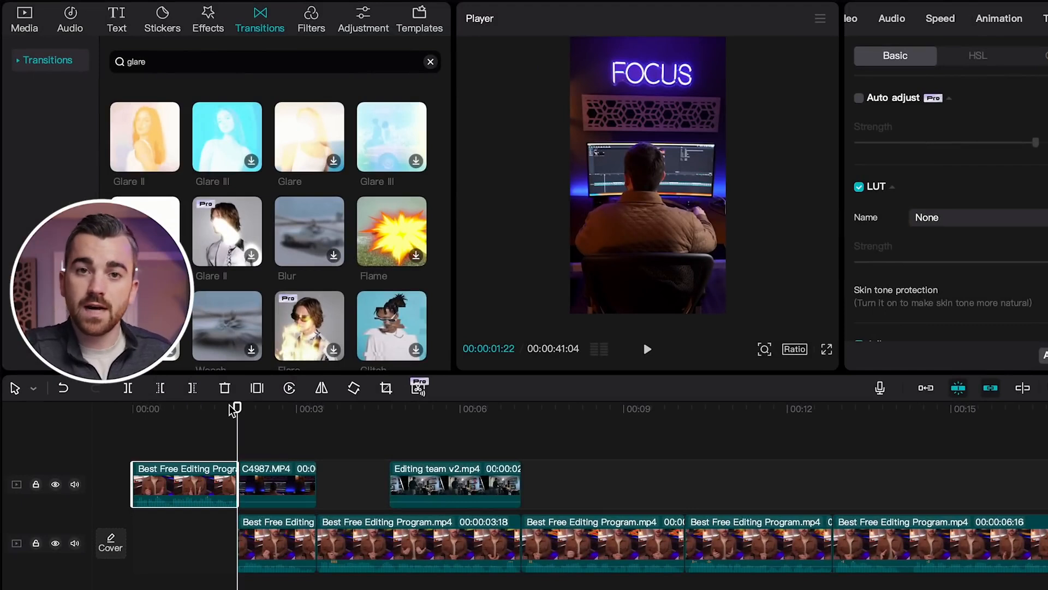
{"action": "left_click", "coordinate": [212, 179]}
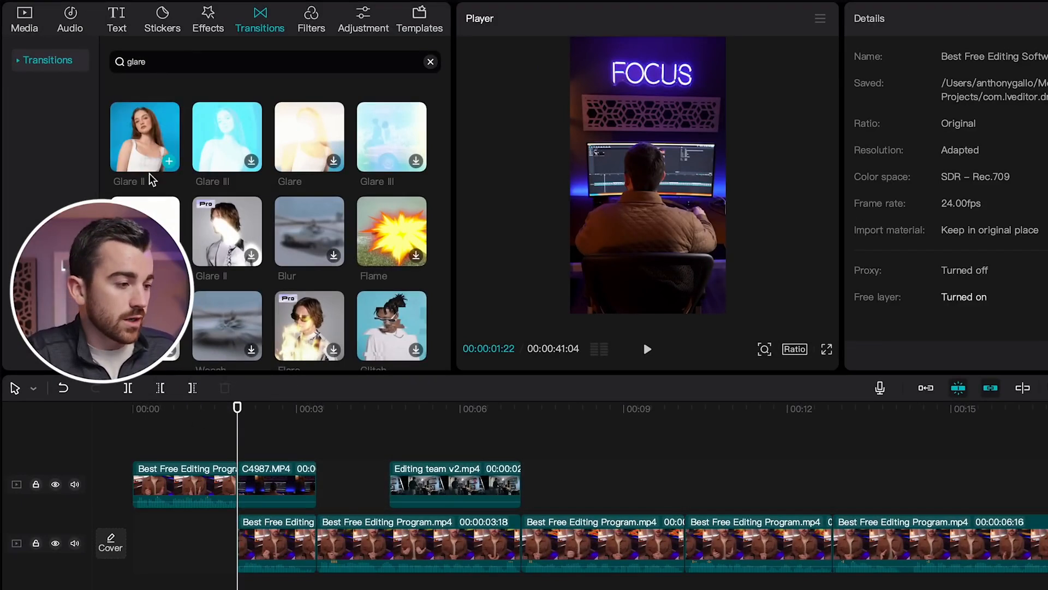
Add the Glare II transition between the opening talking-head segment and C4987.MP4, and play back from the start through the overlay's end
{"action": "left_click_drag", "start_coordinate": [158, 144], "coordinate": [230, 487]}
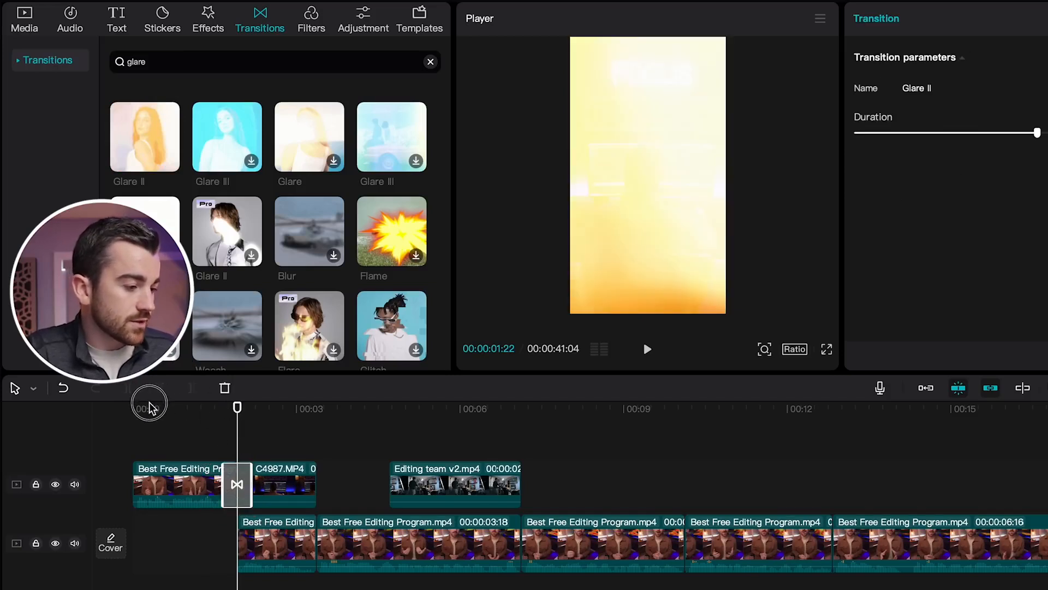
{"action": "left_click", "coordinate": [136, 408]}
{"action": "key", "text": "space"}
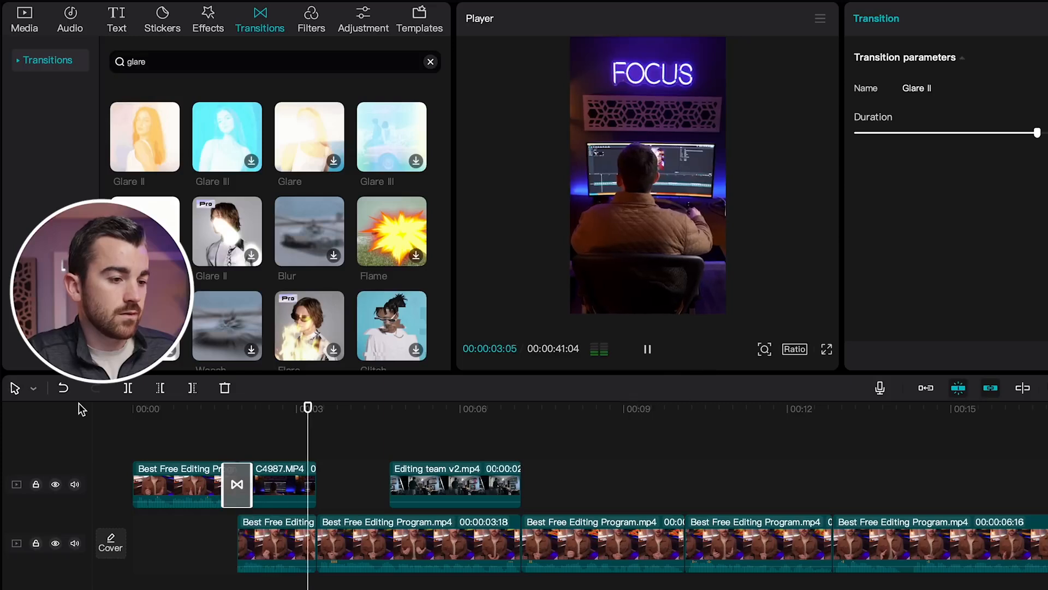
{"action": "key", "text": "space"}
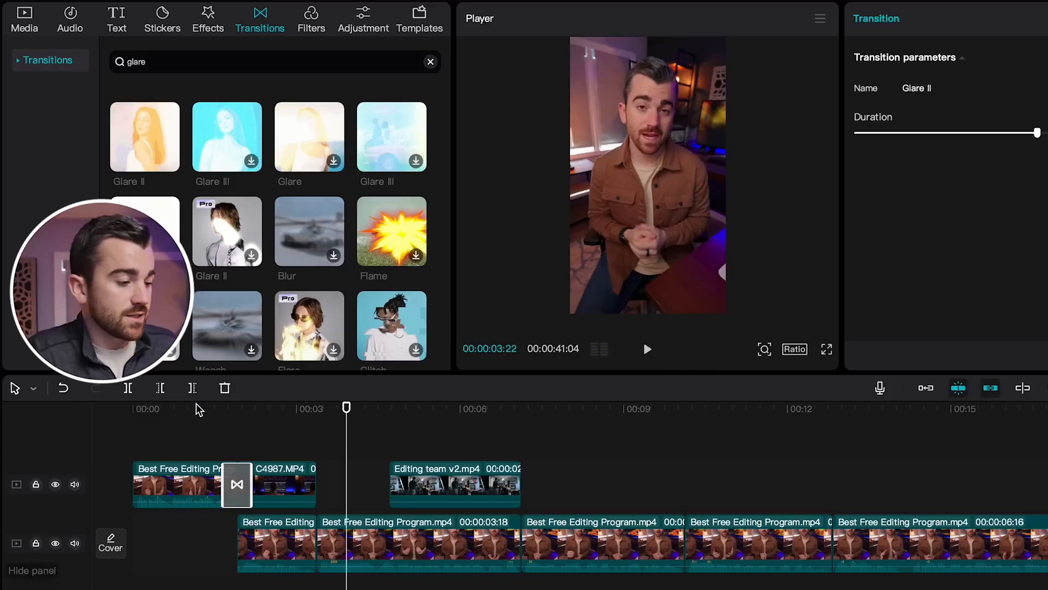
{"action": "left_click", "coordinate": [288, 410]}
{"action": "key", "text": "space"}
{"action": "key", "text": "space"}
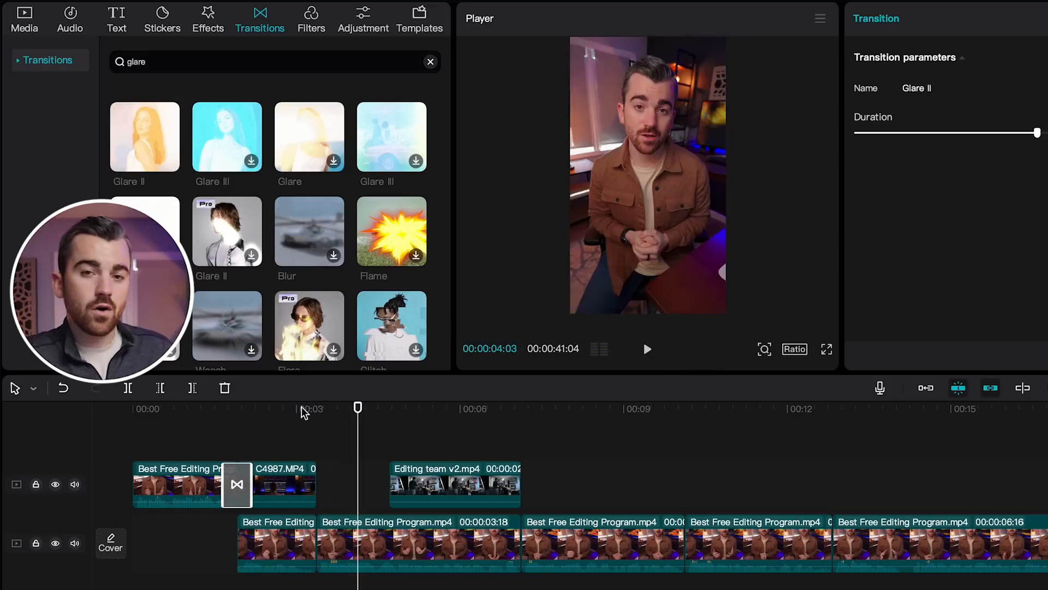
Split the main-track segment after C4987.MP4 at 00:00:04:17 and move its first part onto the overlay track before Editing team v2.mp4
{"action": "left_click", "coordinate": [288, 418]}
{"action": "left_click_drag", "start_coordinate": [288, 418], "coordinate": [317, 419]}
{"action": "left_click", "coordinate": [371, 560]}
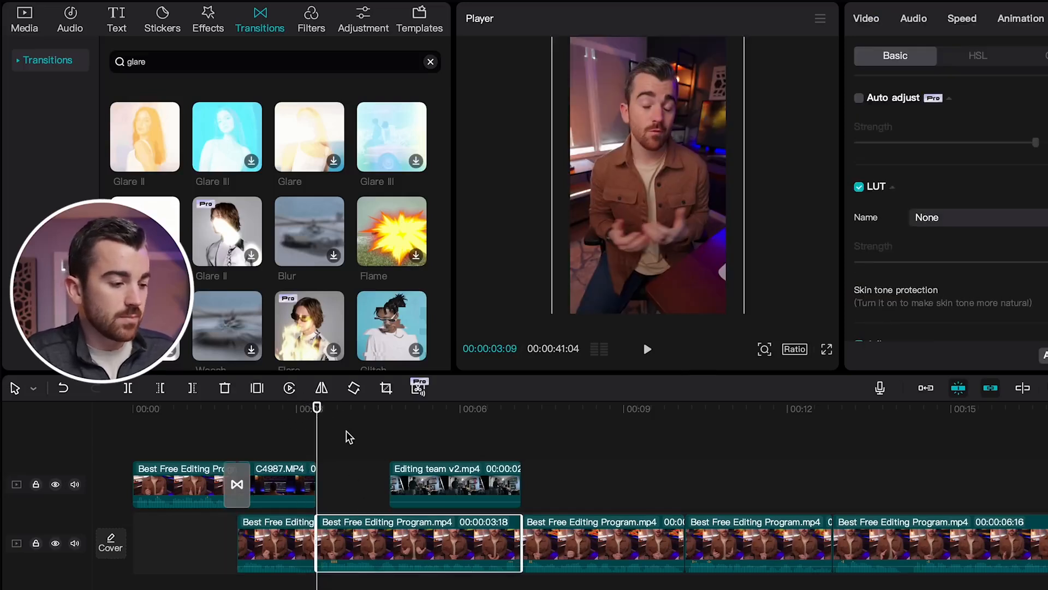
{"action": "left_click_drag", "start_coordinate": [316, 414], "coordinate": [389, 414]}
{"action": "key", "text": "ctrl+b"}
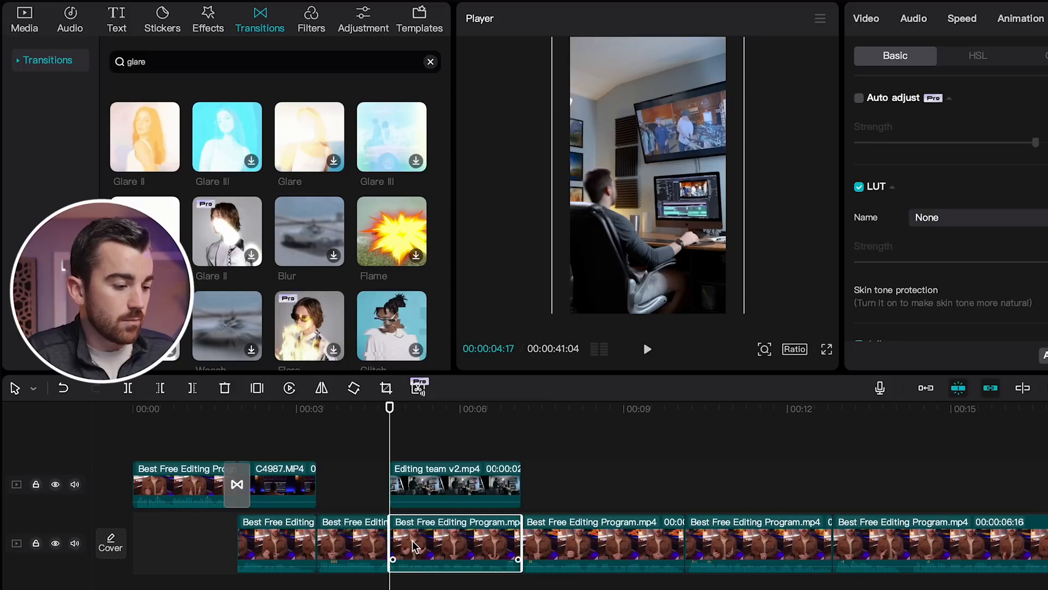
{"action": "left_click_drag", "start_coordinate": [363, 546], "coordinate": [363, 494]}
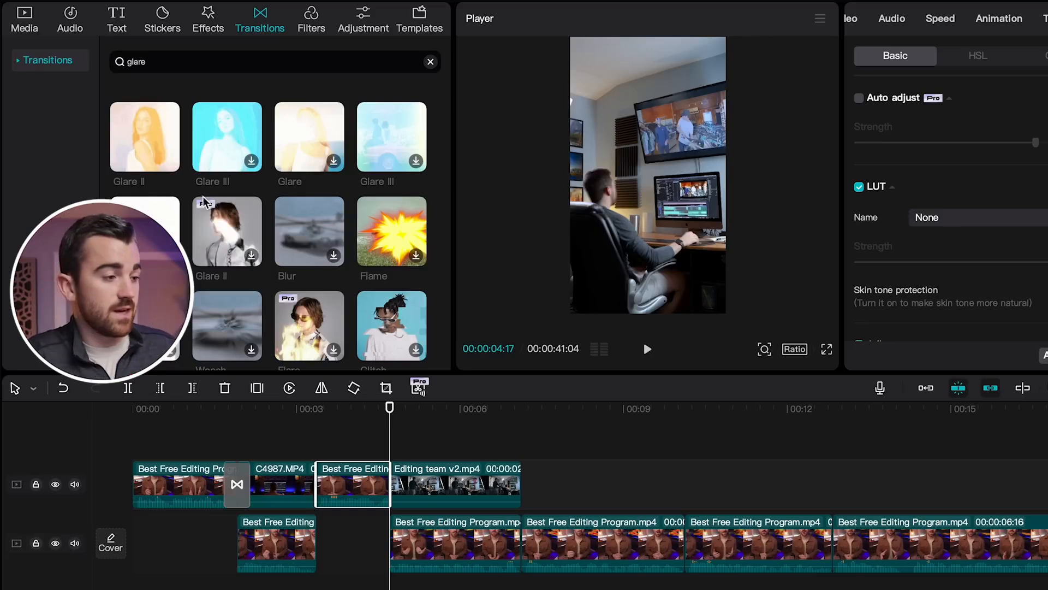
Search the transitions for "pull in", add Pull In between C4987.MP4 and the following talking-head segment, and play from the start
{"action": "double_click", "coordinate": [162, 62]}
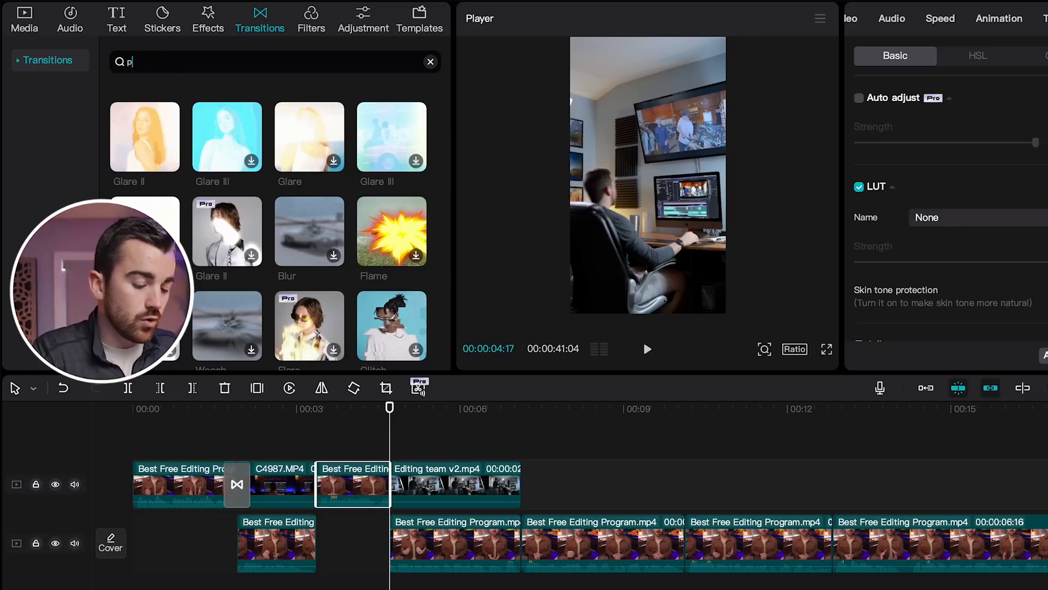
{"action": "type", "text": "pull in"}
{"action": "key", "text": "Return"}
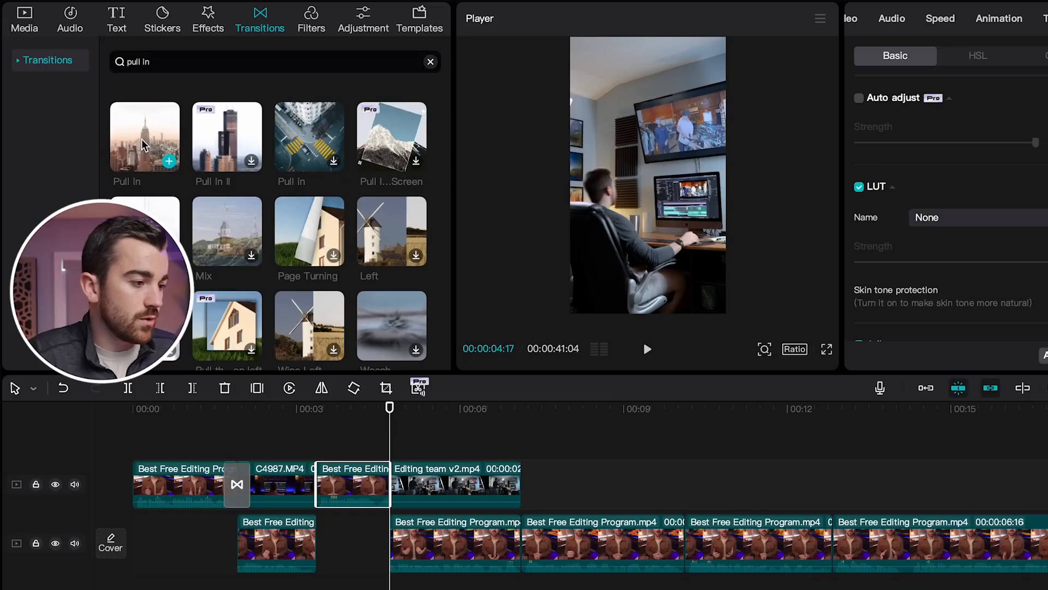
{"action": "left_click_drag", "start_coordinate": [144, 144], "coordinate": [304, 492]}
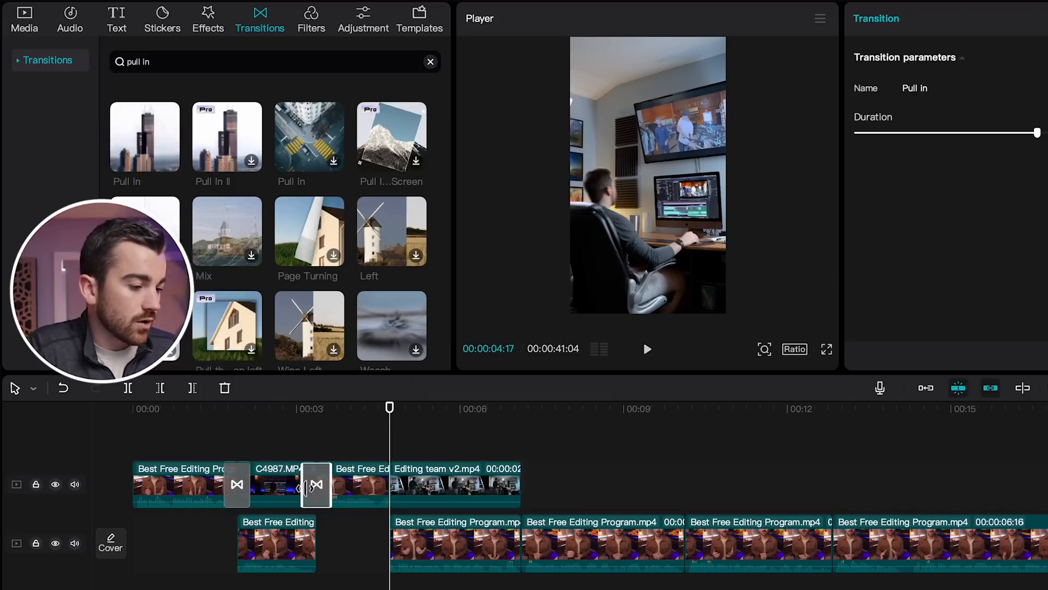
{"action": "left_click_drag", "start_coordinate": [354, 411], "coordinate": [107, 414]}
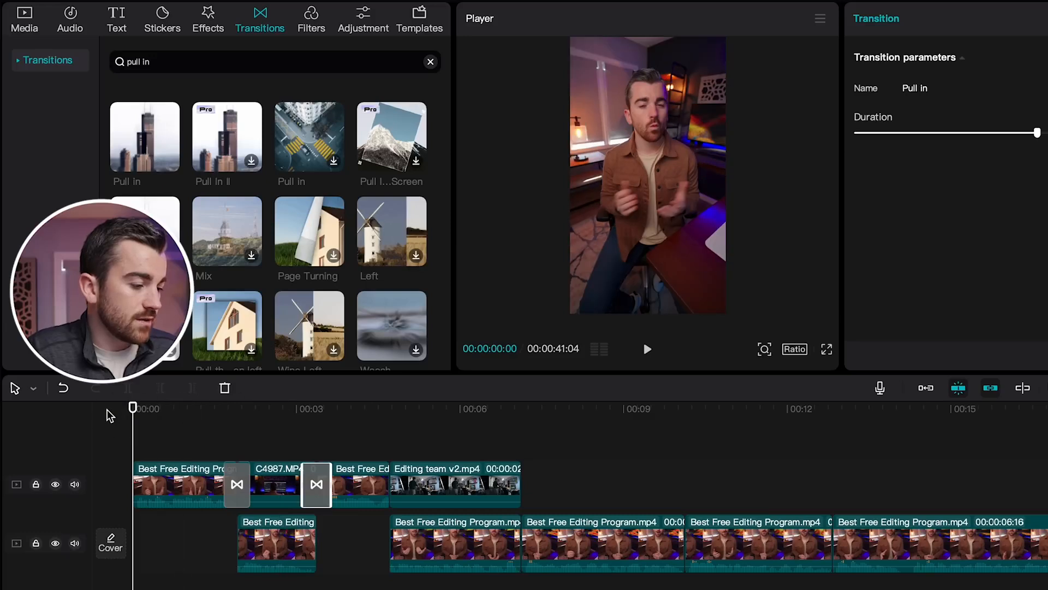
{"action": "key", "text": "space"}
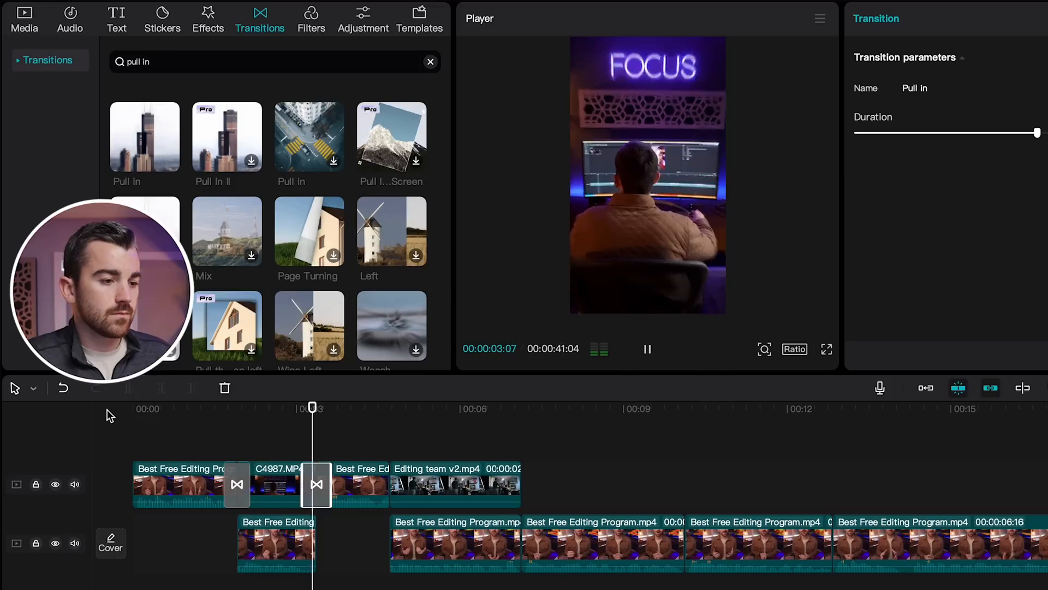
{"action": "key", "text": "space"}
Play the consecutive B-roll overlays from 00:00:19:00 through the end of the C4986.MP4 clip
{"action": "left_click_drag", "start_coordinate": [259, 416], "coordinate": [362, 419]}
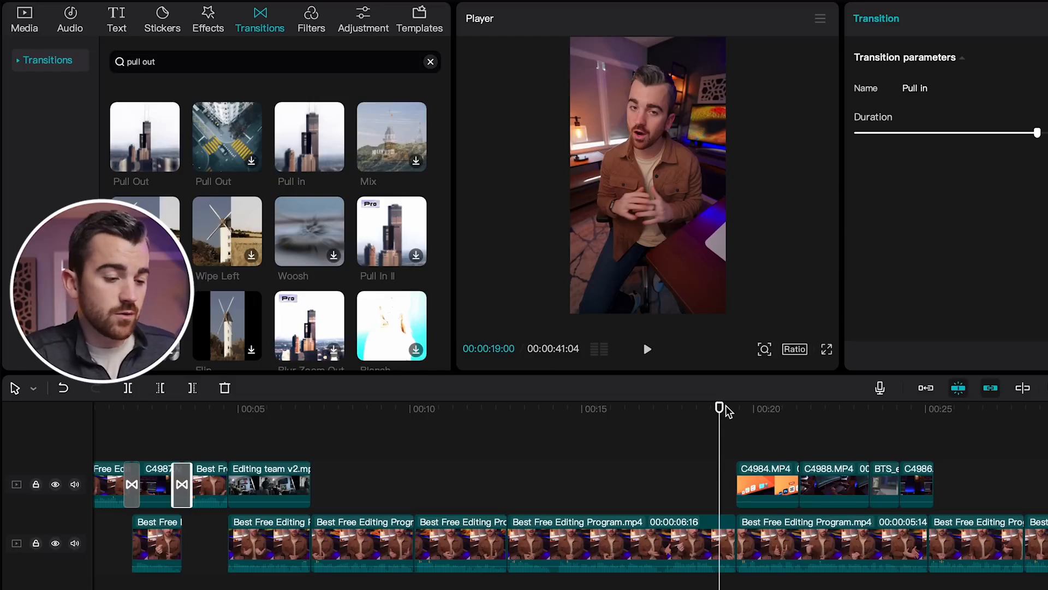
{"action": "key", "text": "space"}
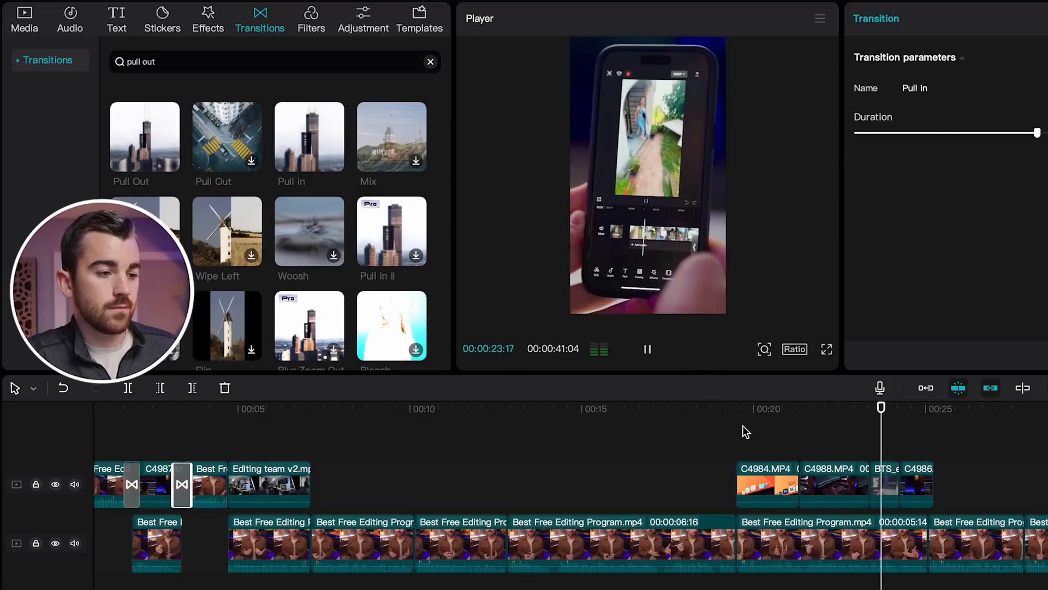
{"action": "key", "text": "space"}
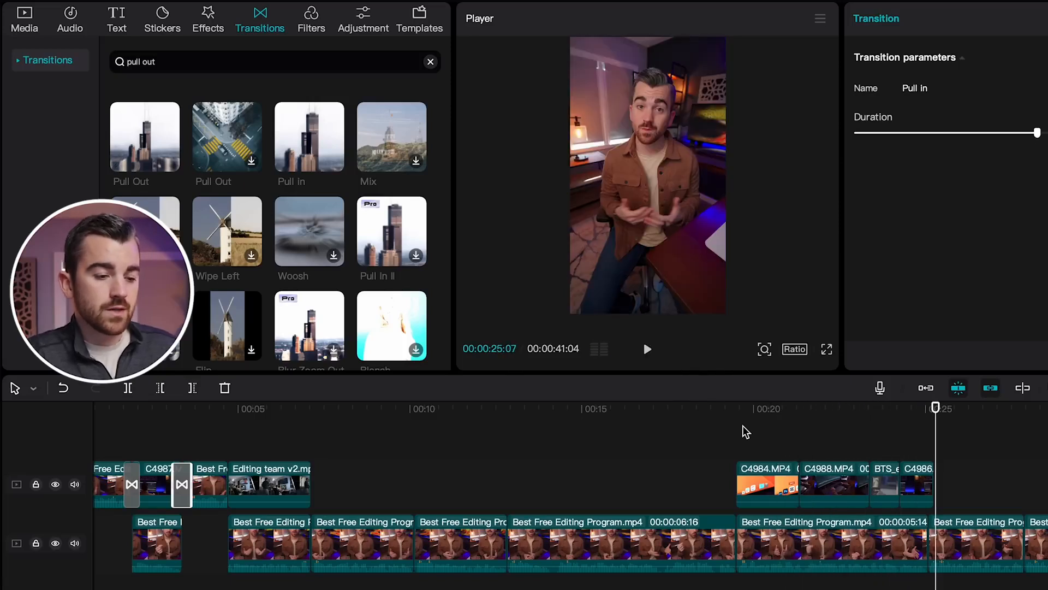
Mute the main track and play the B-roll overlays from 00:00:21:08
{"action": "mouse_move", "coordinate": [801, 425]}
{"action": "left_mouse_down"}
{"action": "mouse_move", "coordinate": [765, 412]}
{"action": "mouse_move", "coordinate": [865, 435]}
{"action": "mouse_move", "coordinate": [774, 439]}
{"action": "mouse_move", "coordinate": [823, 440]}
{"action": "mouse_move", "coordinate": [781, 407]}
{"action": "mouse_move", "coordinate": [823, 408]}
{"action": "mouse_move", "coordinate": [801, 418]}
{"action": "left_mouse_up"}
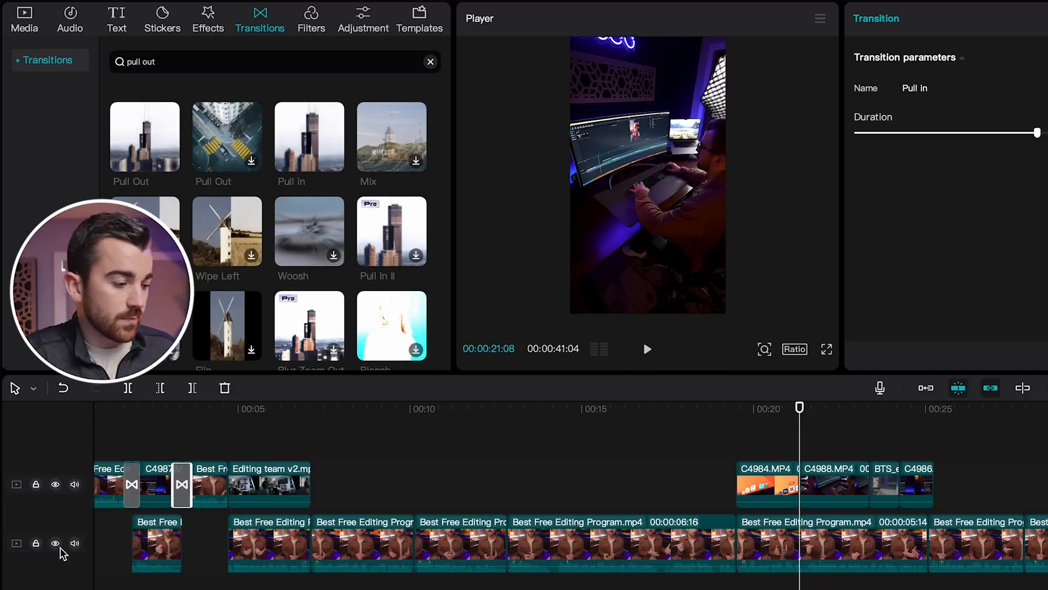
{"action": "left_click", "coordinate": [75, 543]}
{"action": "key", "text": "space"}
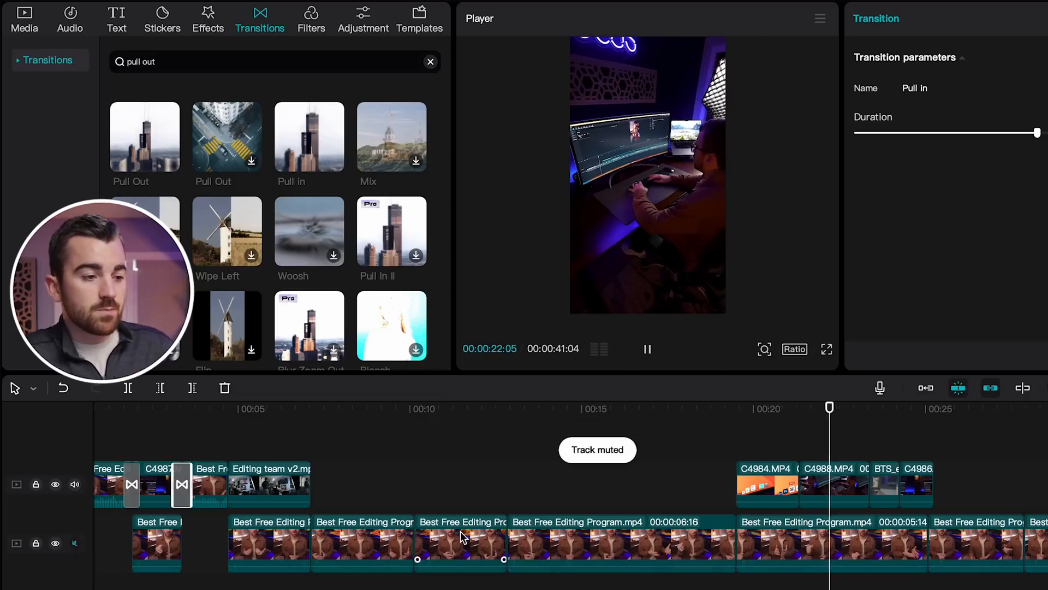
{"action": "key", "text": "space"}
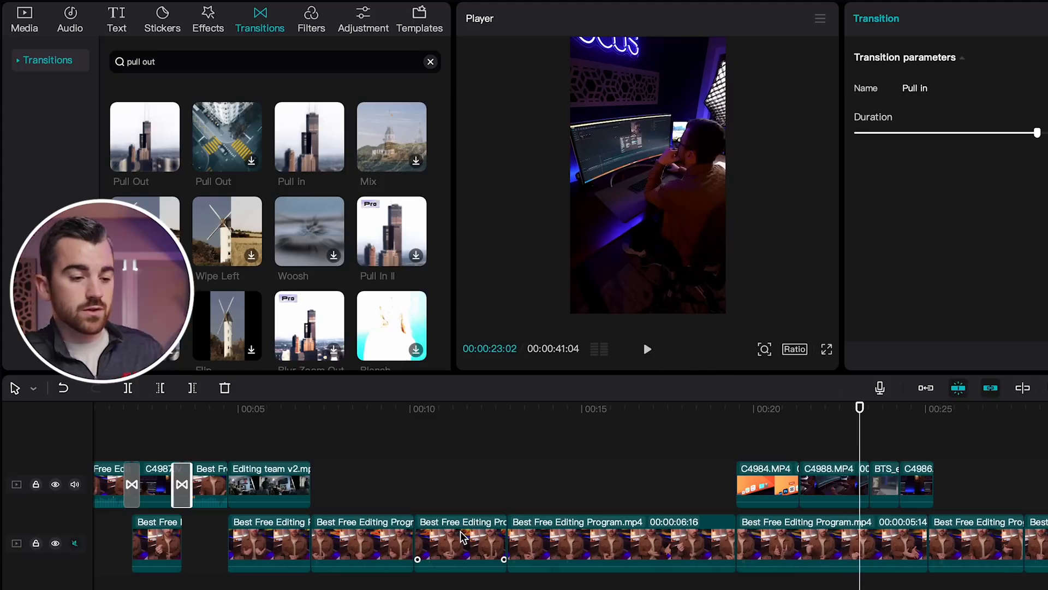
{"action": "key", "text": "space"}
{"action": "key", "text": "space"}
Search for "pull out", add the Pull Out transition between C4984.MP4 and C4988.MP4, and play it back from 00:00:20:11
{"action": "left_click", "coordinate": [791, 419]}
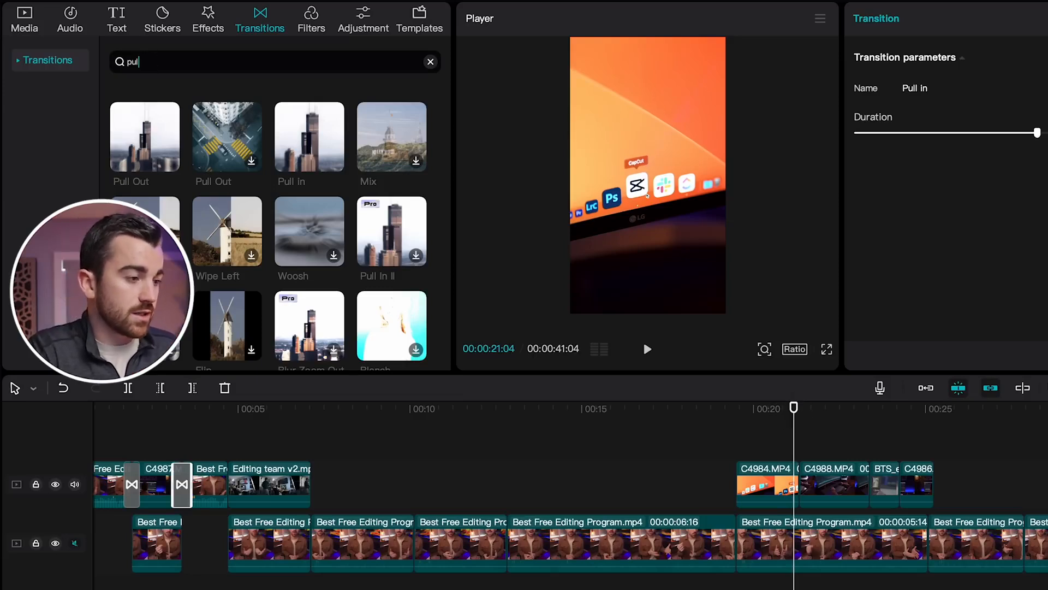
{"action": "type", "text": "t"}
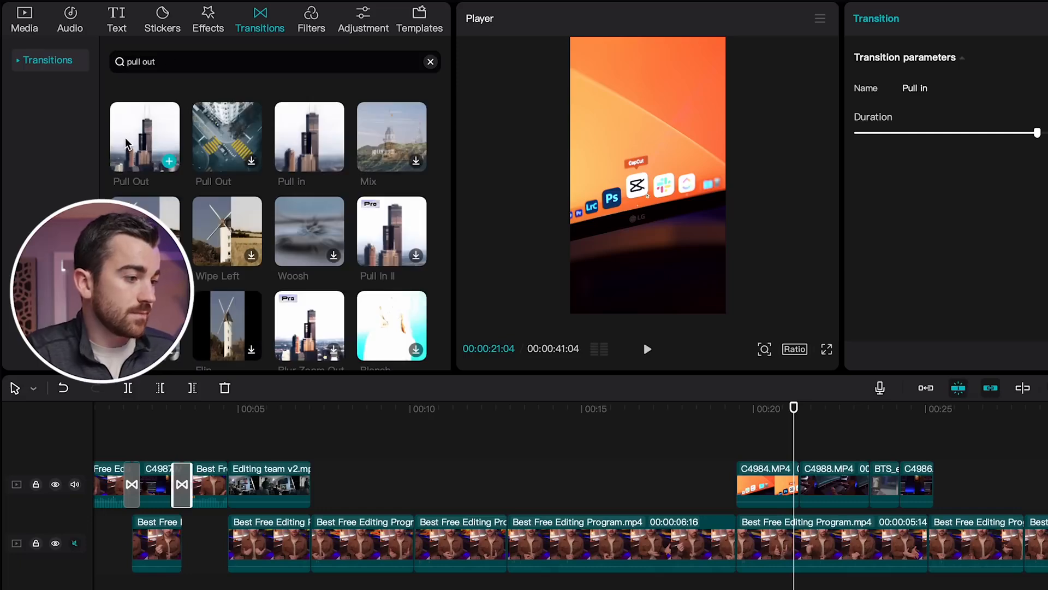
{"action": "left_click_drag", "start_coordinate": [123, 143], "coordinate": [794, 483]}
{"action": "left_click", "coordinate": [774, 410]}
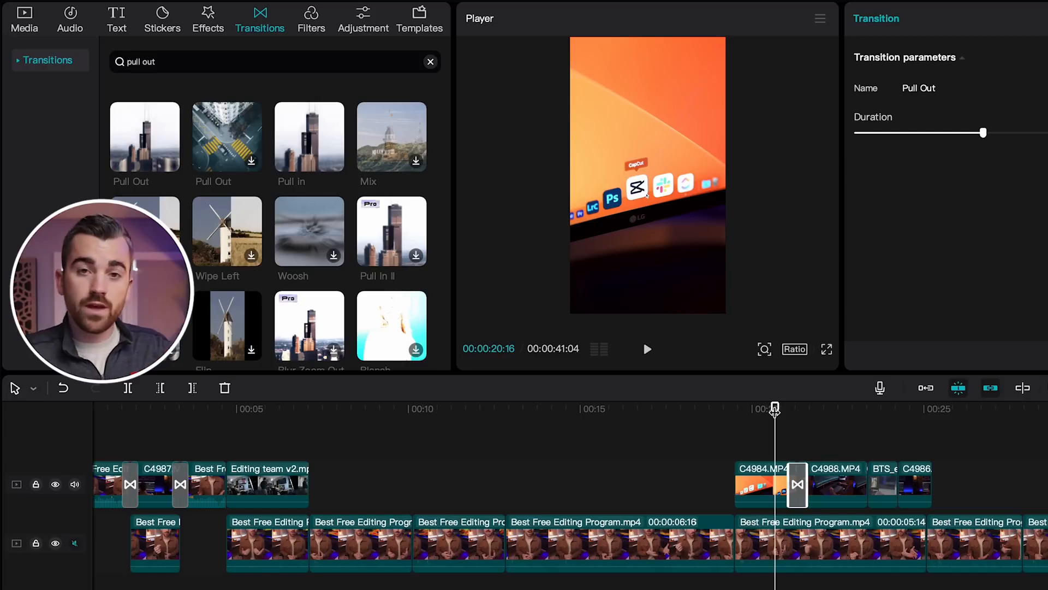
{"action": "mouse_move", "coordinate": [774, 409]}
{"action": "left_mouse_down"}
{"action": "mouse_move", "coordinate": [786, 409]}
{"action": "mouse_move", "coordinate": [767, 411]}
{"action": "left_mouse_up"}
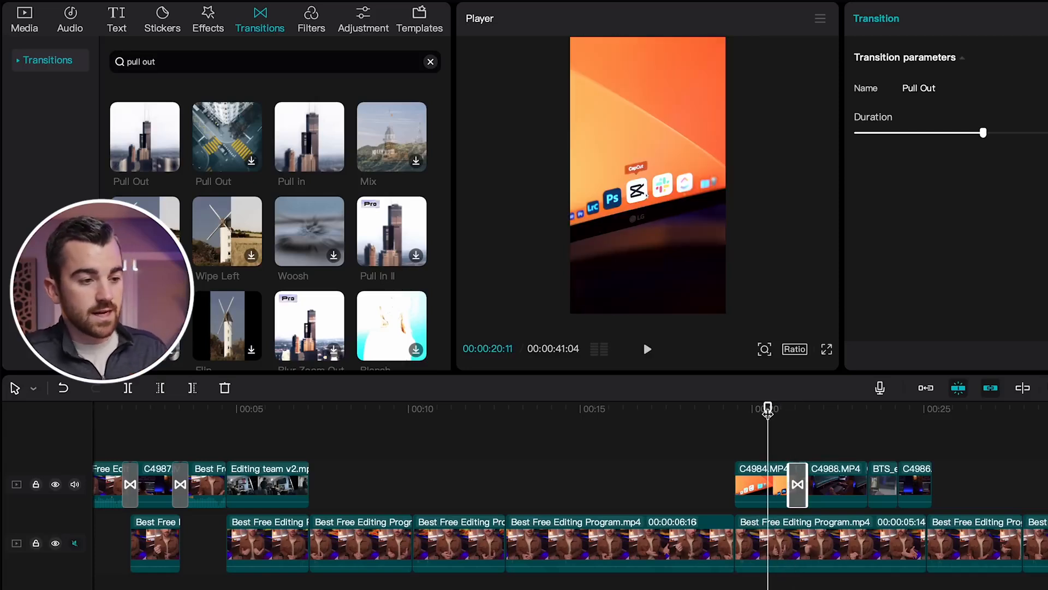
{"action": "key", "text": "space"}
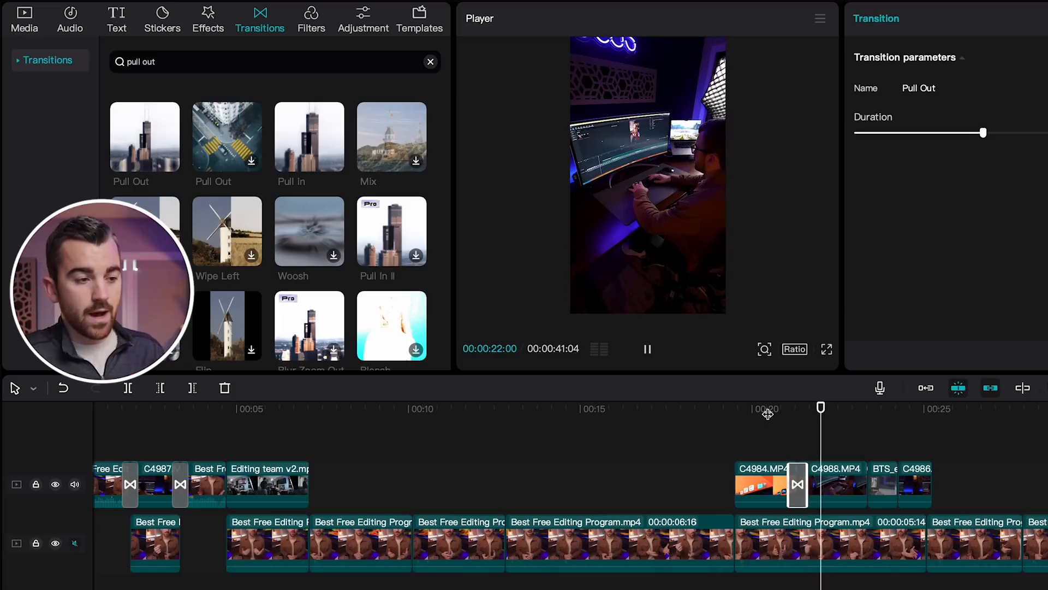
Stop playback and move the talking-head segment that follows C4986.MP4 up onto the overlay track, directly after that clip
{"action": "key", "text": "space"}
{"action": "scroll", "coordinate": [865, 441], "scroll_direction": "right", "scroll_amount": 3}
{"action": "left_click_drag", "start_coordinate": [765, 406], "coordinate": [948, 408]}
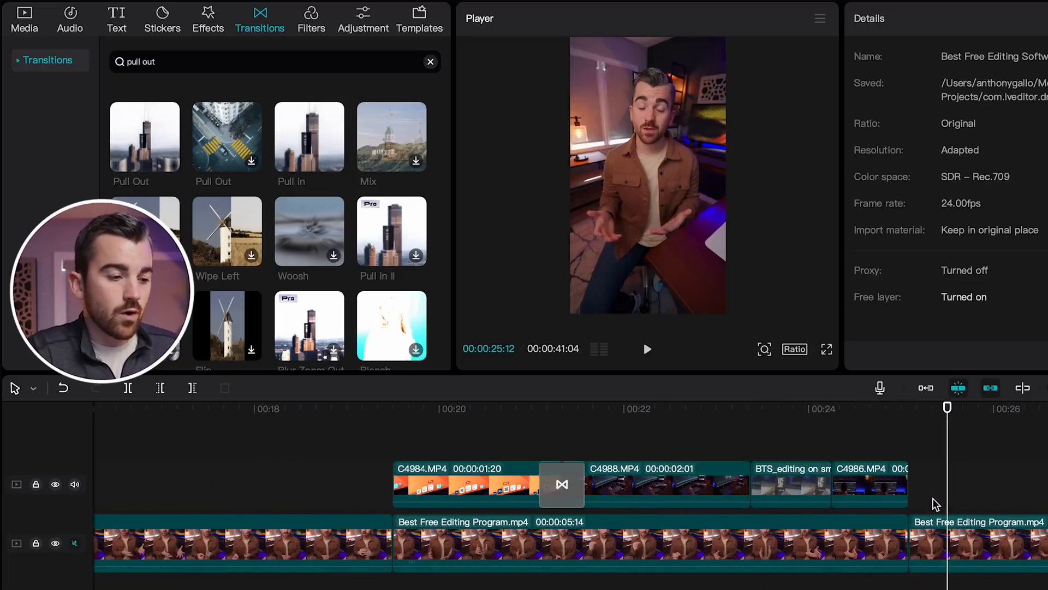
{"action": "scroll", "coordinate": [935, 503], "scroll_direction": "right", "scroll_amount": 3}
{"action": "left_click_drag", "start_coordinate": [870, 553], "coordinate": [873, 493]}
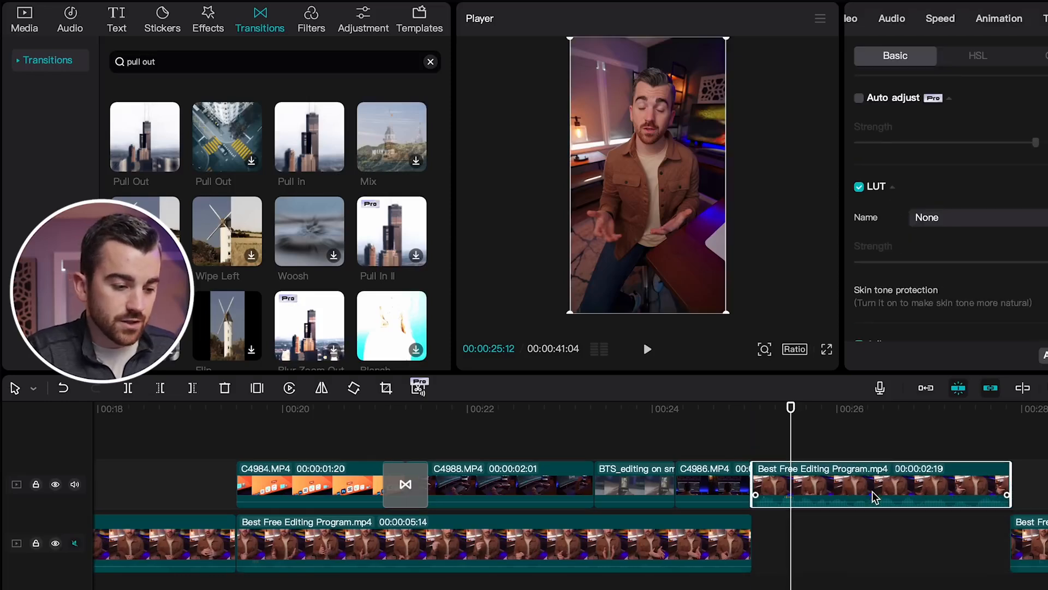
Search the transitions for "glare" and add Glare II between C4986.MP4 and the following talking-head segment
{"action": "type", "text": "glar"}
{"action": "type", "text": "e"}
{"action": "left_click_drag", "start_coordinate": [144, 136], "coordinate": [731, 487]}
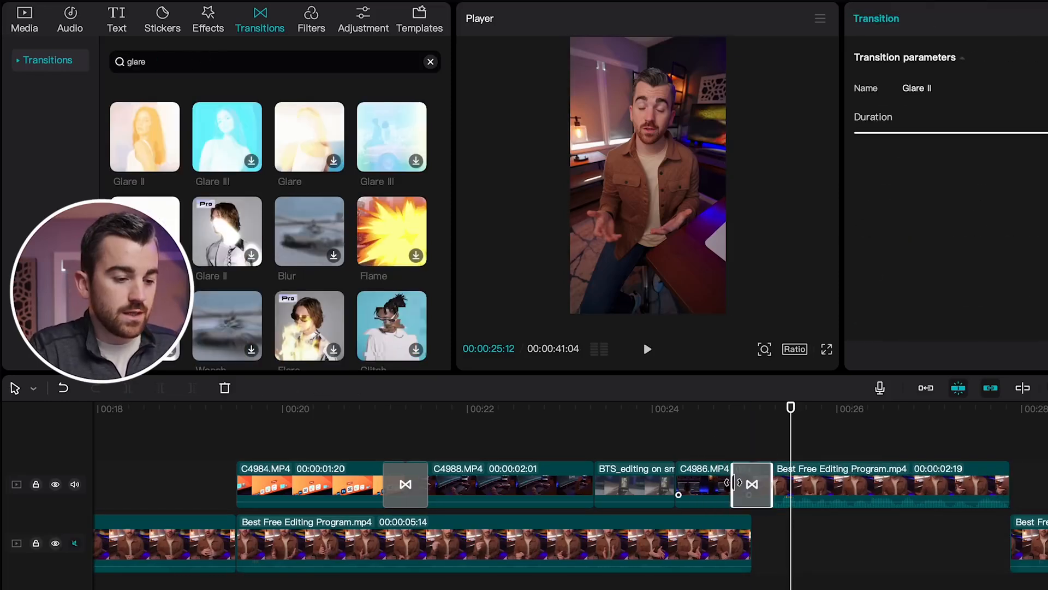
Unmute the main track and play the B-roll section through the Glare II transition to 00:00:26:17
{"action": "key", "text": "super+minus"}
{"action": "key", "text": "super+minus"}
{"action": "key", "text": "super+minus"}
{"action": "key", "text": "super+minus"}
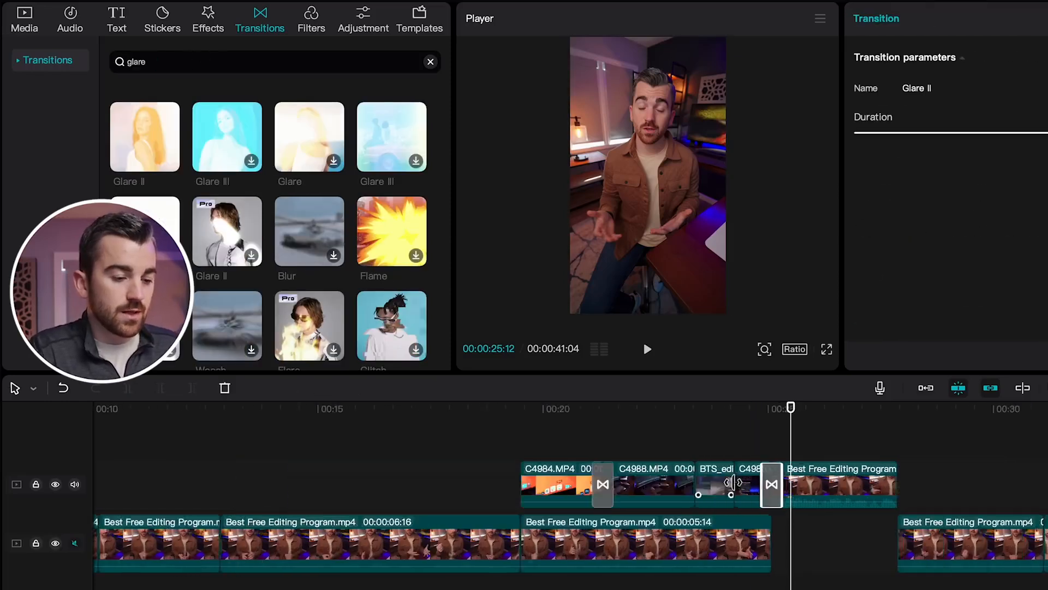
{"action": "scroll", "coordinate": [733, 482], "scroll_direction": "left", "scroll_amount": 1}
{"action": "left_click", "coordinate": [520, 419]}
{"action": "left_click", "coordinate": [75, 542]}
{"action": "key", "text": "space"}
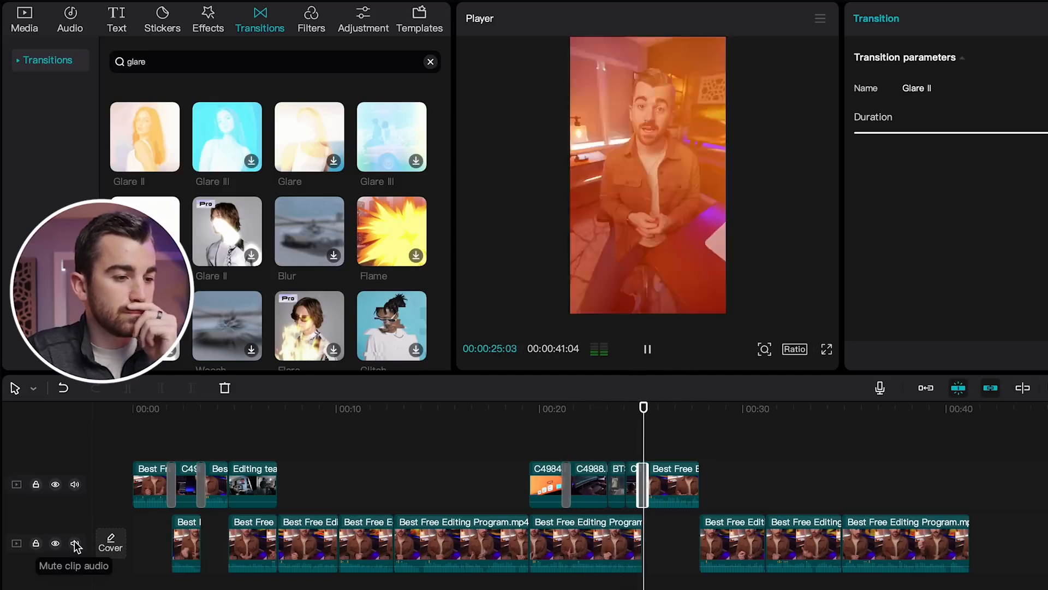
{"action": "key", "text": "space"}
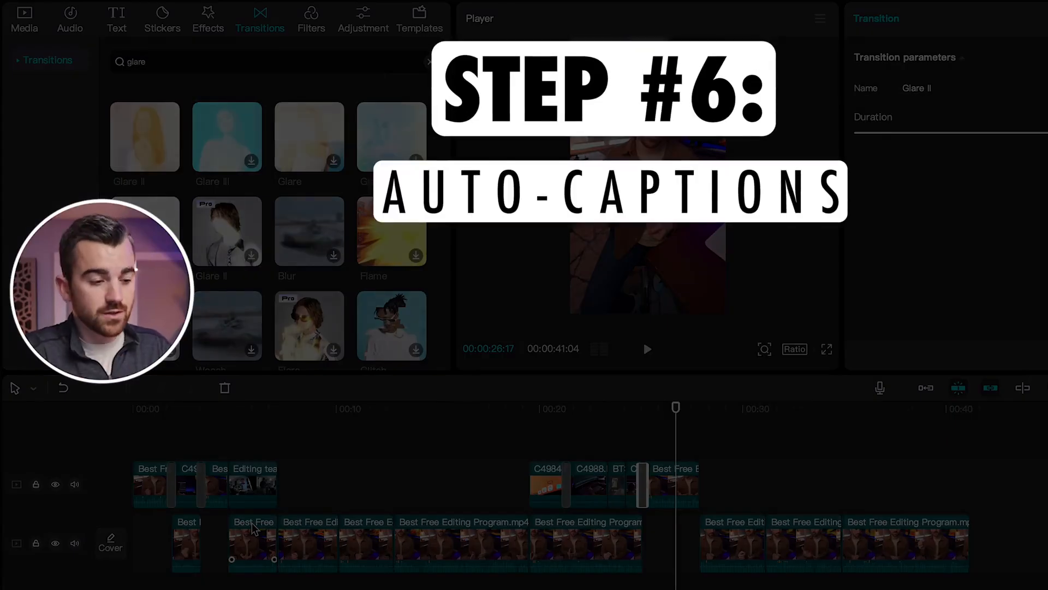
Generate auto captions for the video with English as the source language
{"action": "left_click", "coordinate": [151, 409]}
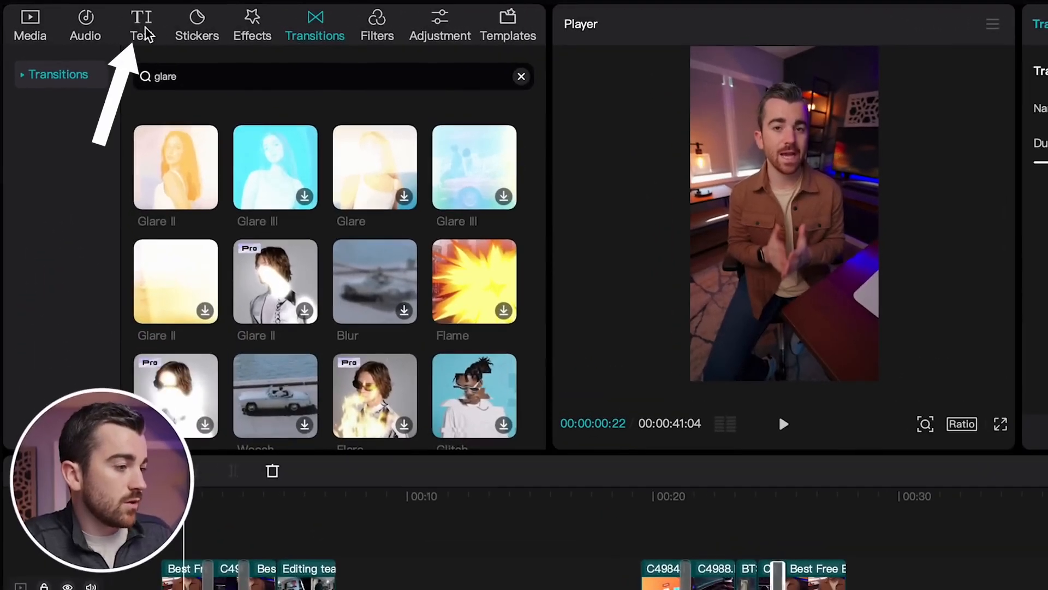
{"action": "left_click", "coordinate": [141, 24]}
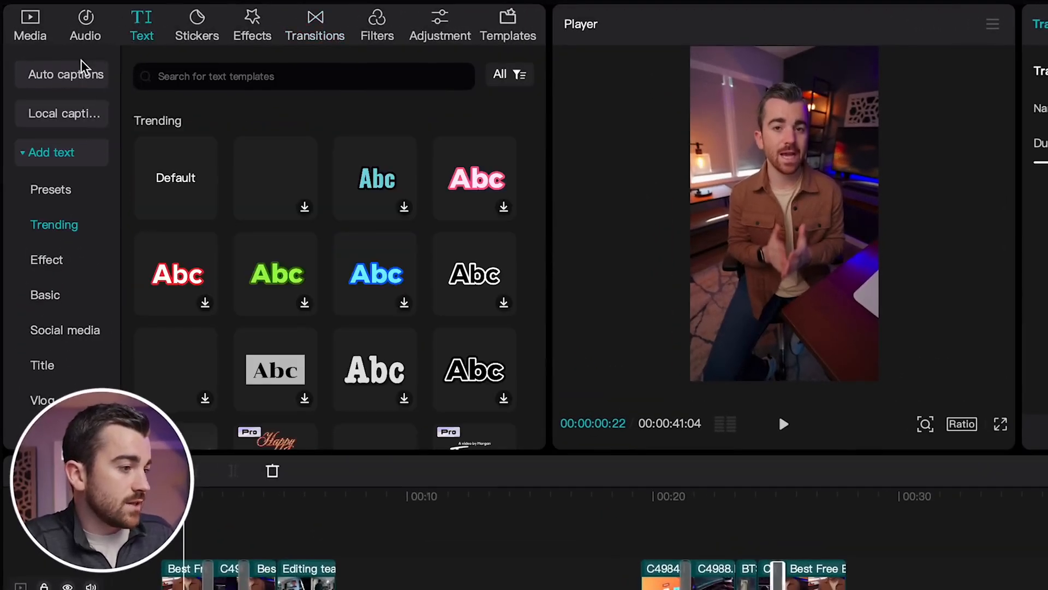
{"action": "left_click", "coordinate": [64, 82]}
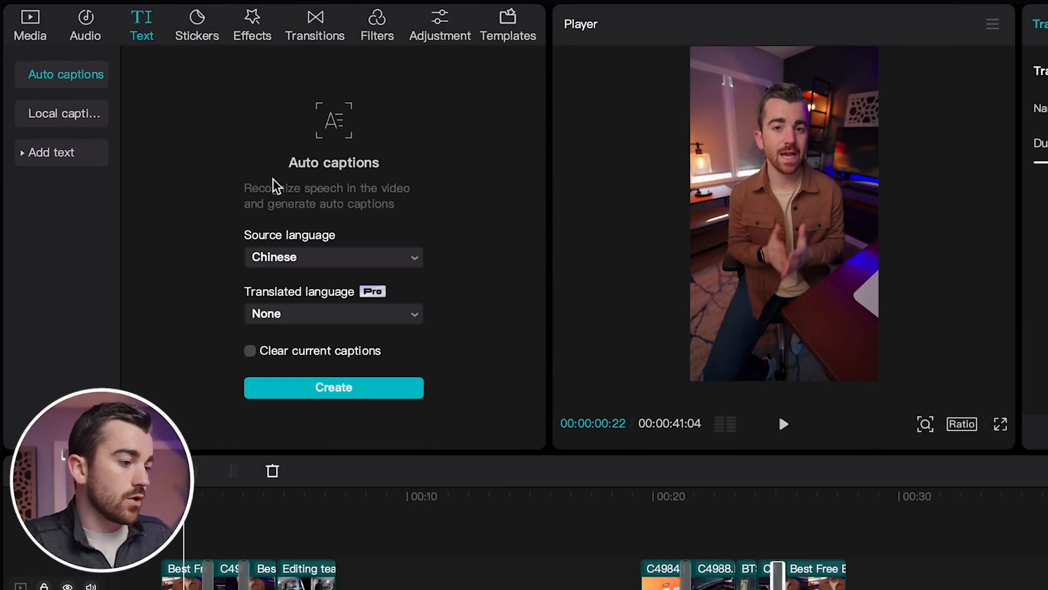
{"action": "left_click", "coordinate": [316, 257]}
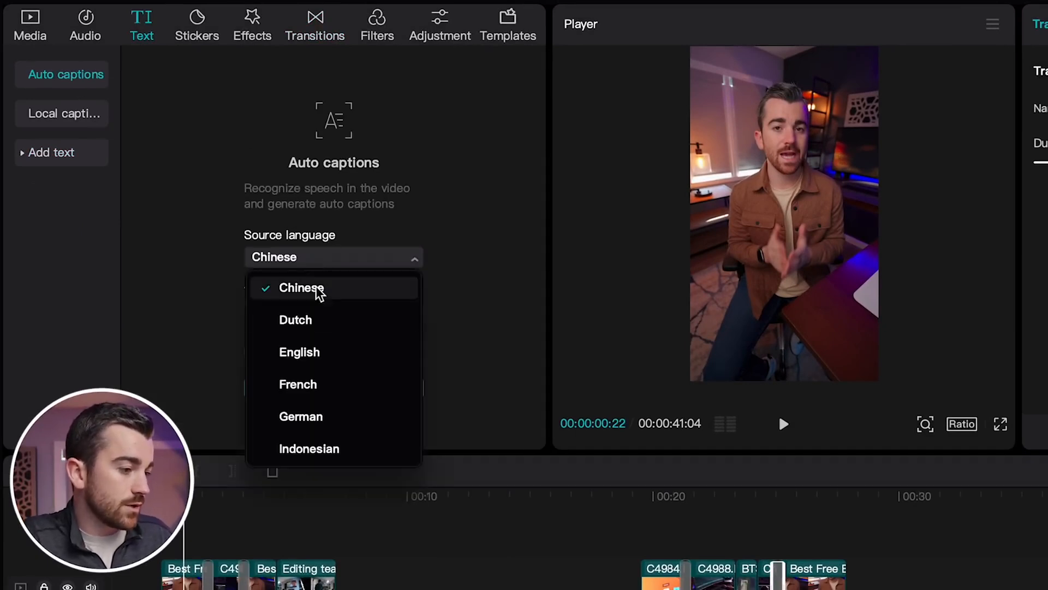
{"action": "left_click", "coordinate": [319, 352]}
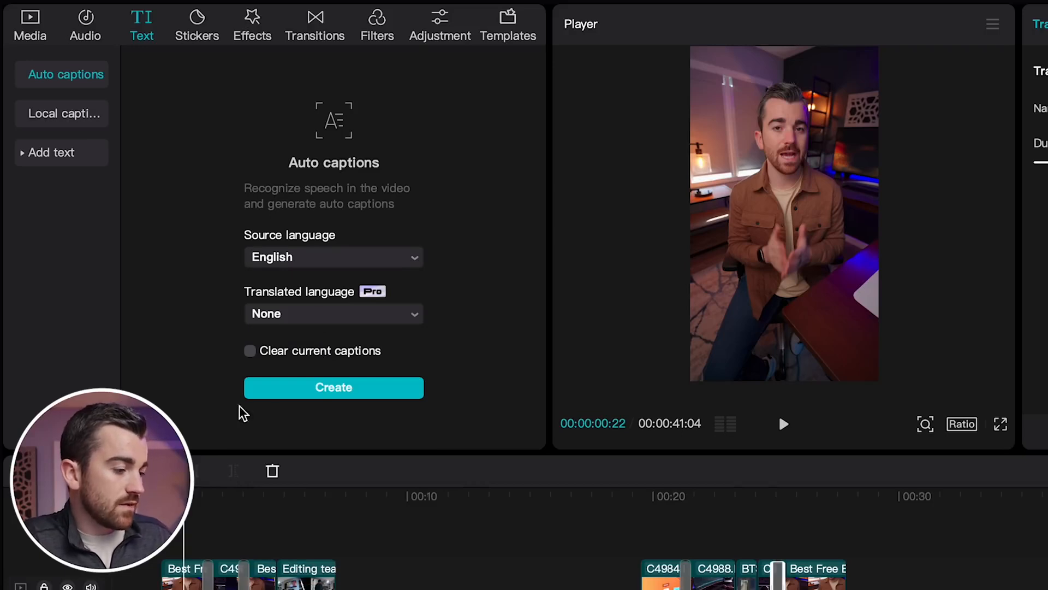
{"action": "left_click", "coordinate": [326, 388]}
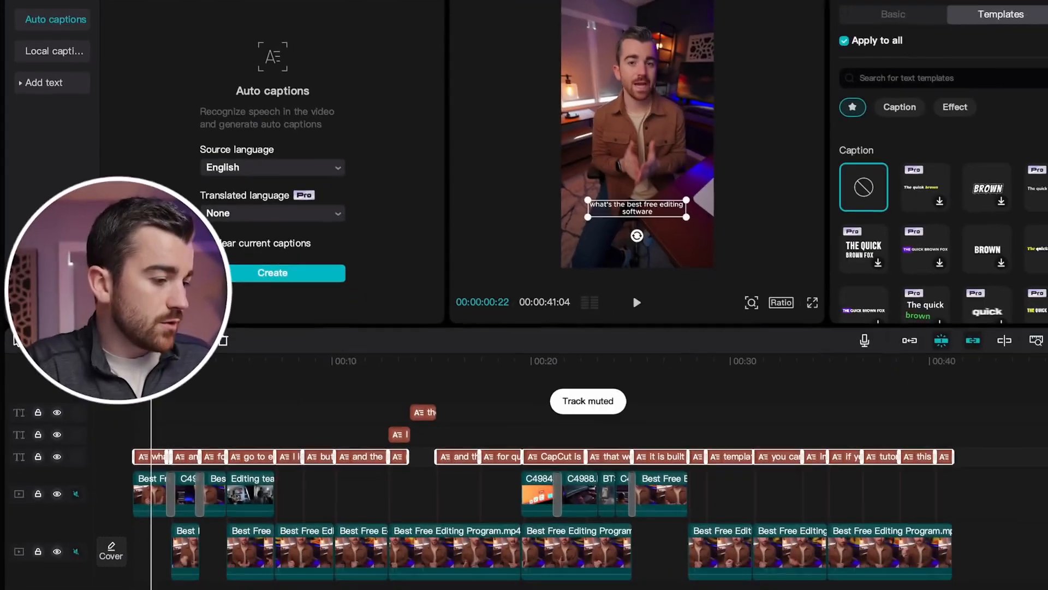
Play and scrub through the timeline to review the generated captions against the video
{"action": "left_click", "coordinate": [691, 348]}
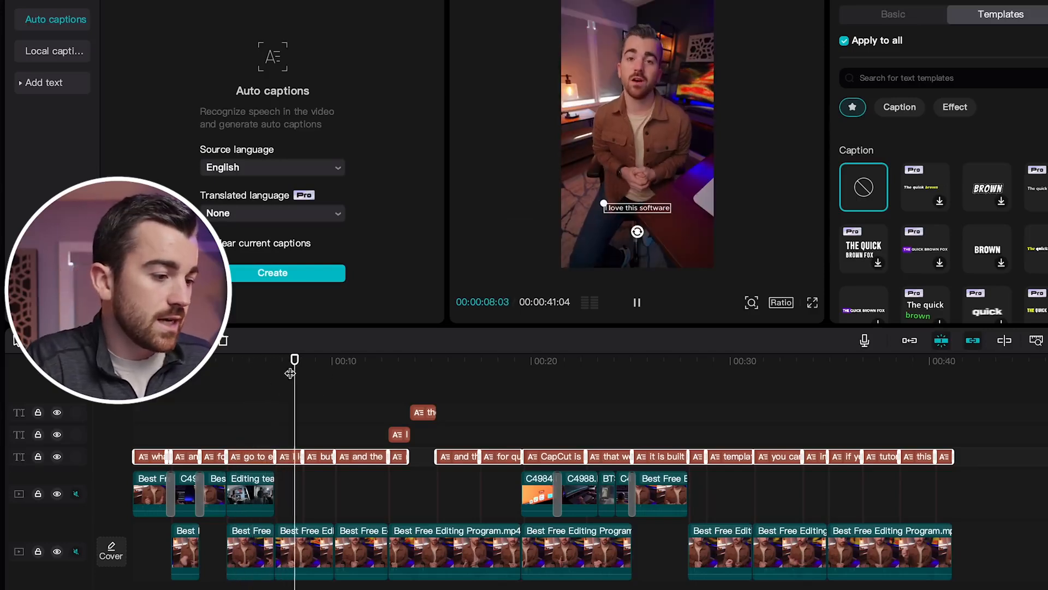
{"action": "left_click_drag", "start_coordinate": [308, 365], "coordinate": [389, 365]}
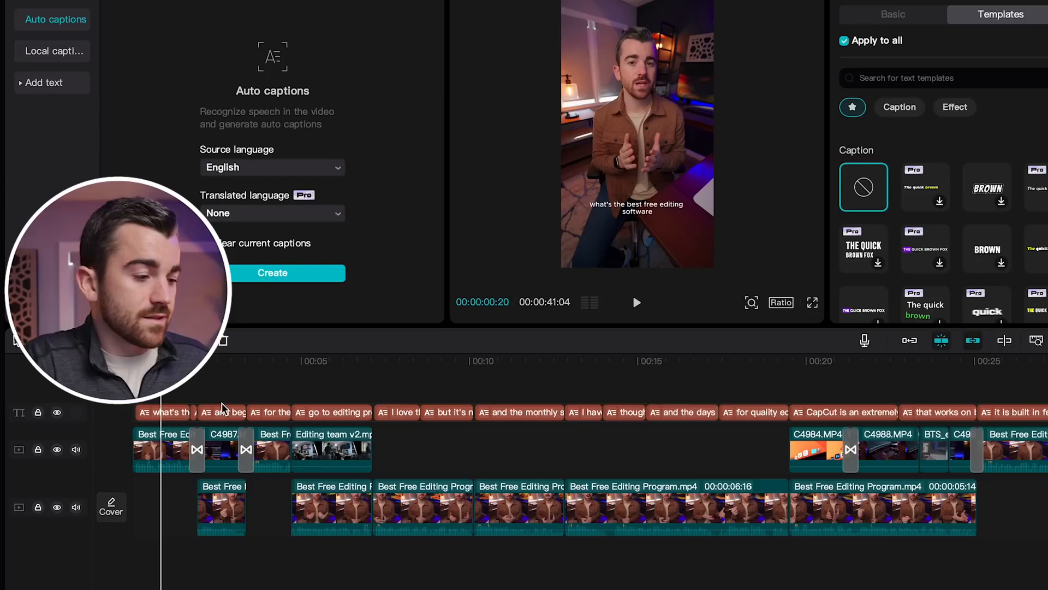
{"action": "scroll", "coordinate": [181, 417], "scroll_direction": "down", "scroll_amount": 1}
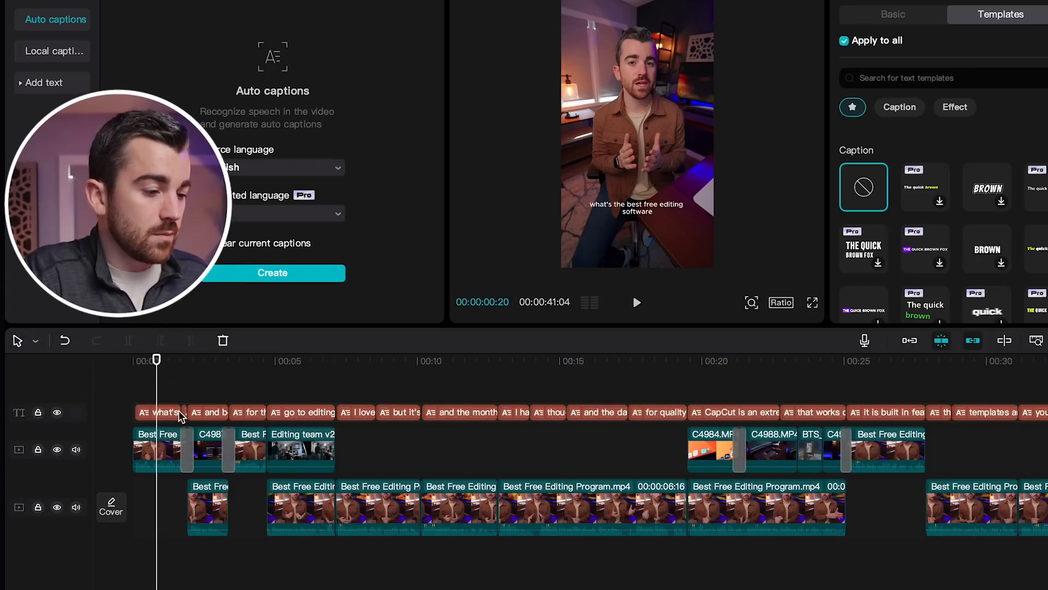
{"action": "scroll", "coordinate": [553, 423], "scroll_direction": "down", "scroll_amount": 1}
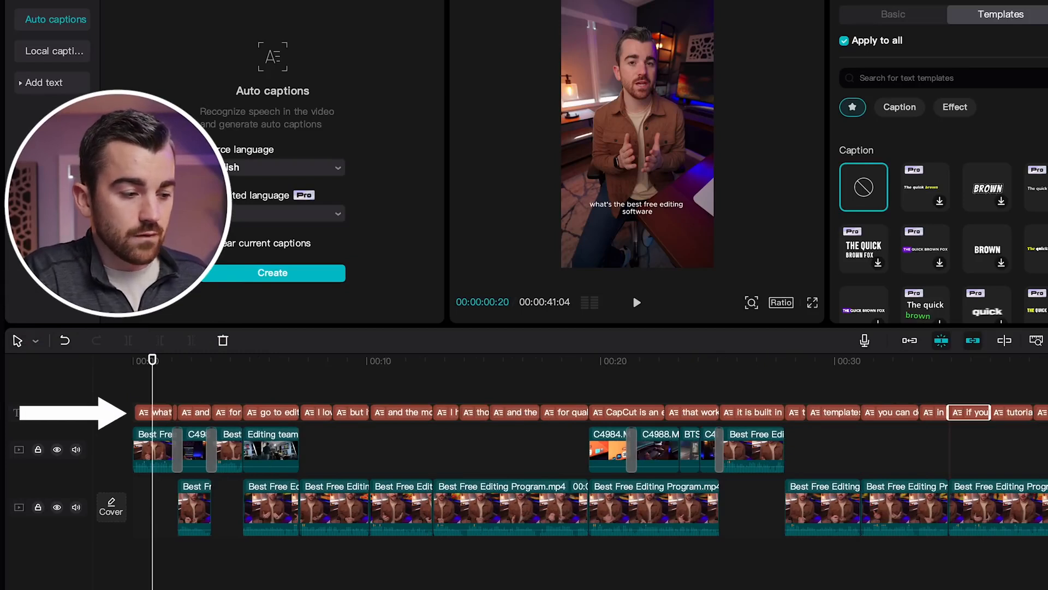
{"action": "scroll", "coordinate": [192, 414], "scroll_direction": "up", "scroll_amount": 5}
Select the first caption and set the font size to 16 for all captions
{"action": "left_click", "coordinate": [198, 415]}
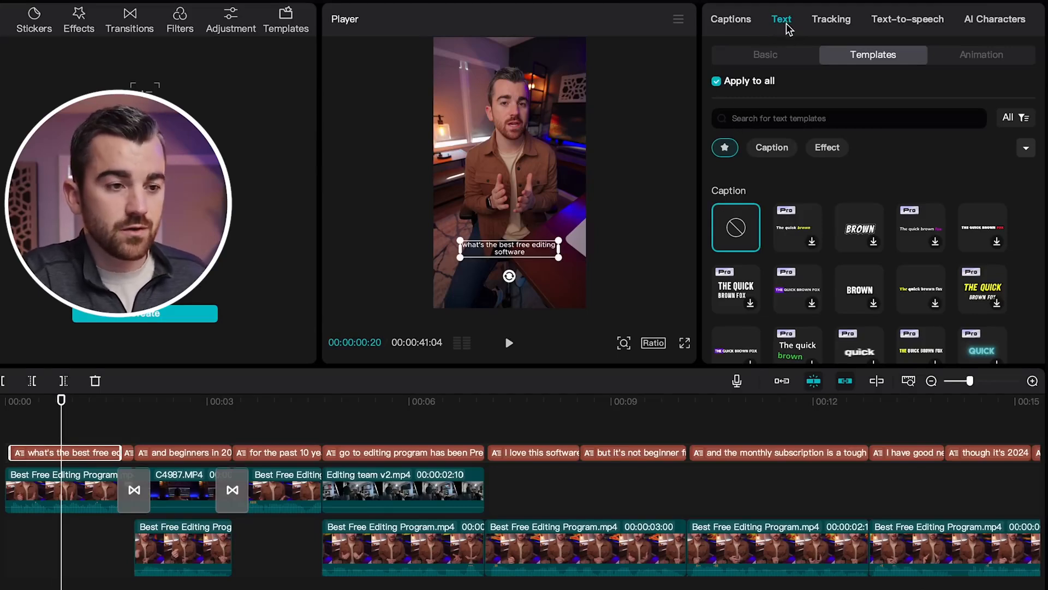
{"action": "left_click", "coordinate": [770, 56]}
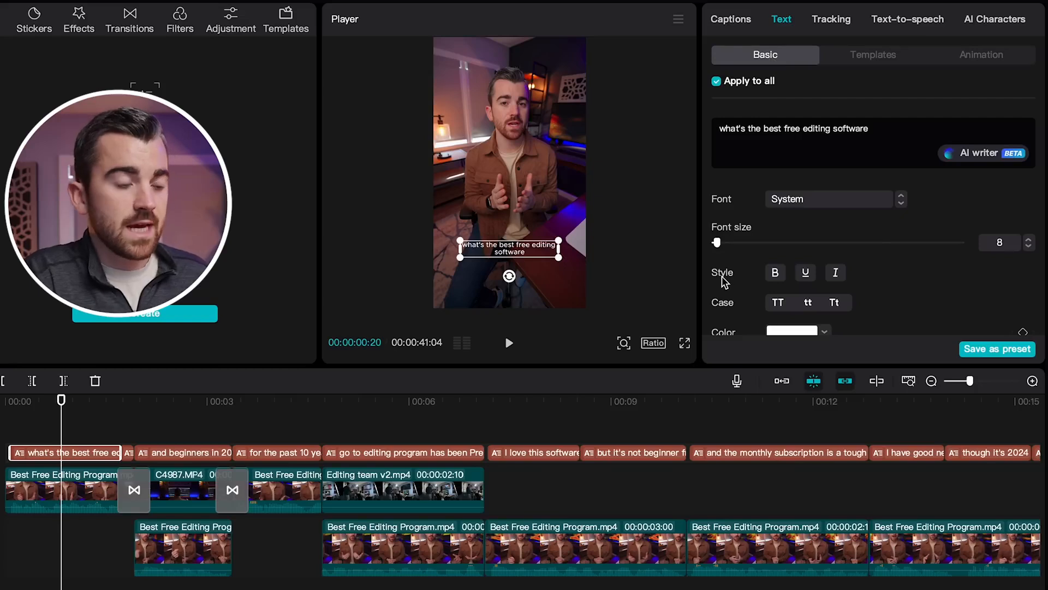
{"action": "scroll", "coordinate": [748, 241], "scroll_direction": "down", "scroll_amount": 3}
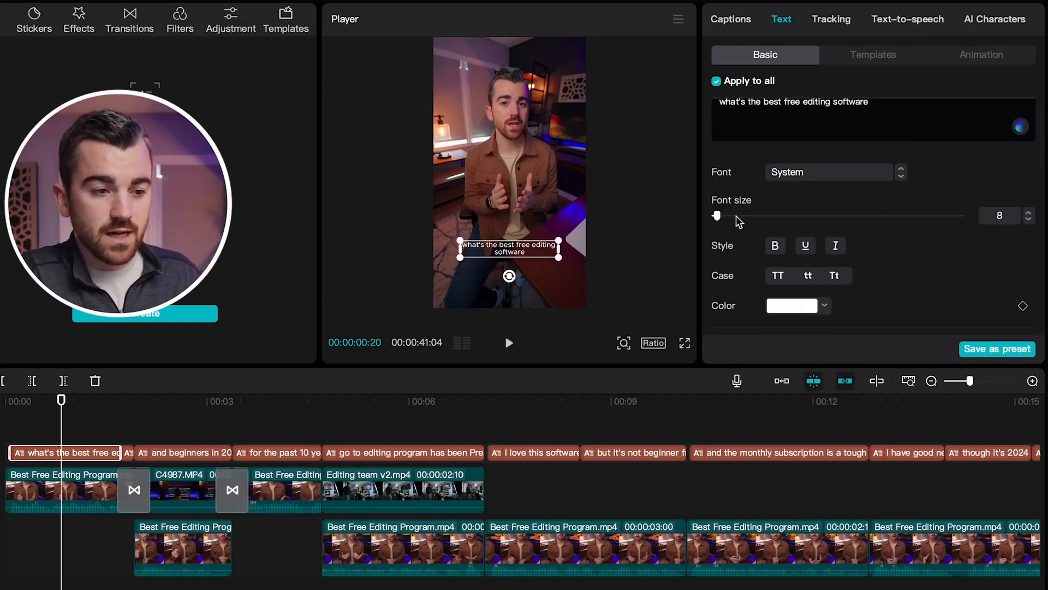
{"action": "scroll", "coordinate": [829, 191], "scroll_direction": "down", "scroll_amount": 5}
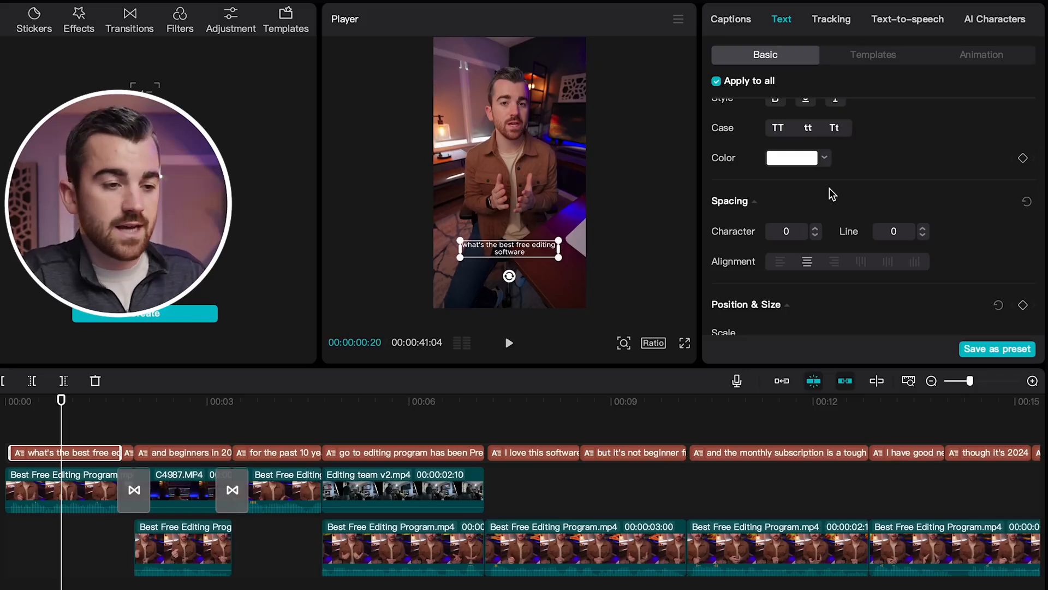
{"action": "scroll", "coordinate": [831, 197], "scroll_direction": "up", "scroll_amount": 6}
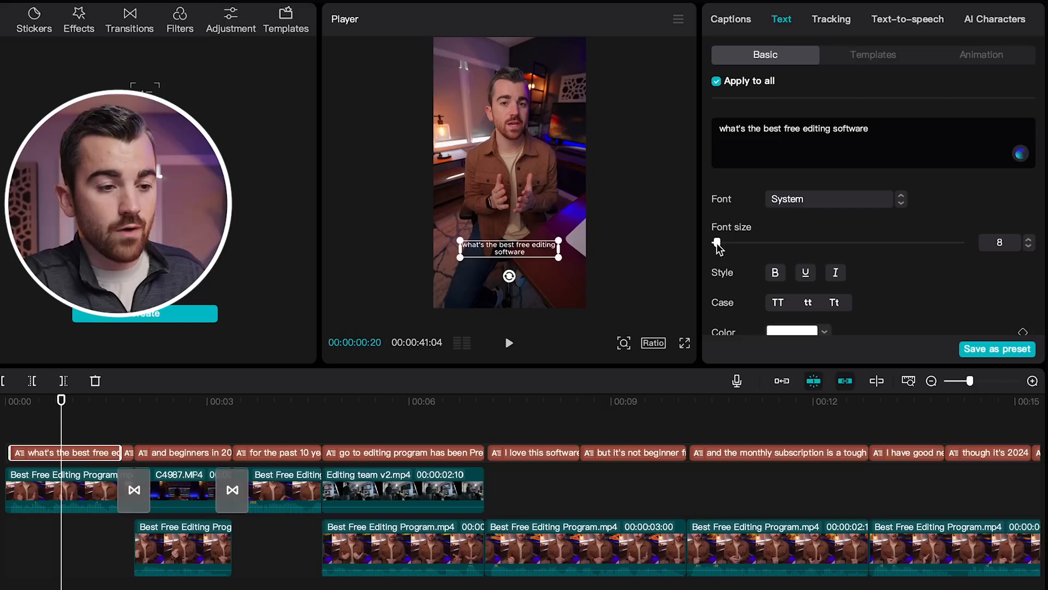
{"action": "left_click_drag", "start_coordinate": [716, 246], "coordinate": [724, 245]}
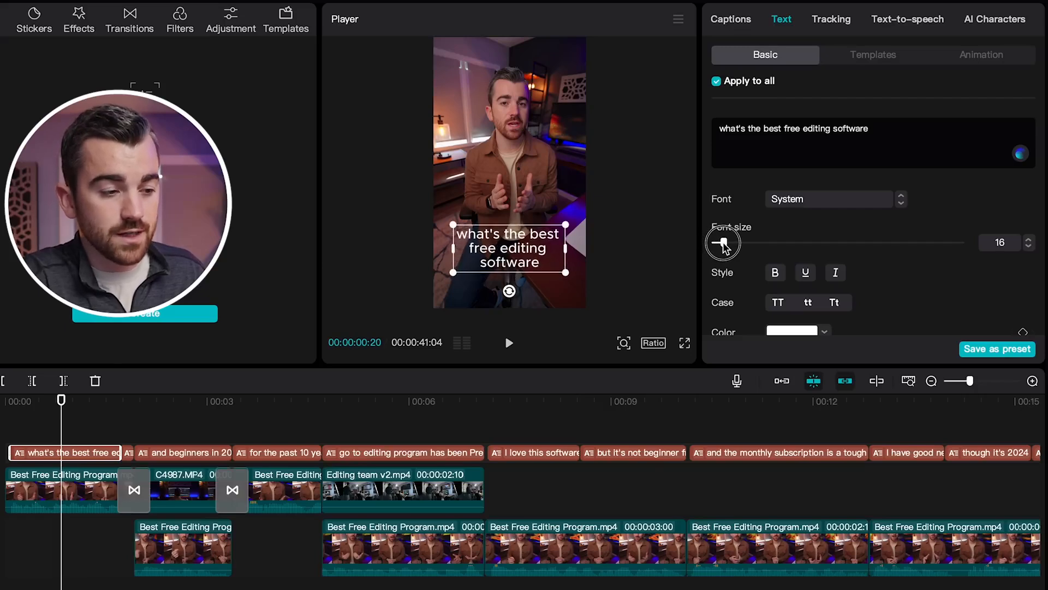
Try moving only the first caption up to chest height with Apply to all off, then undo the move
{"action": "left_click_drag", "start_coordinate": [61, 399], "coordinate": [61, 376]}
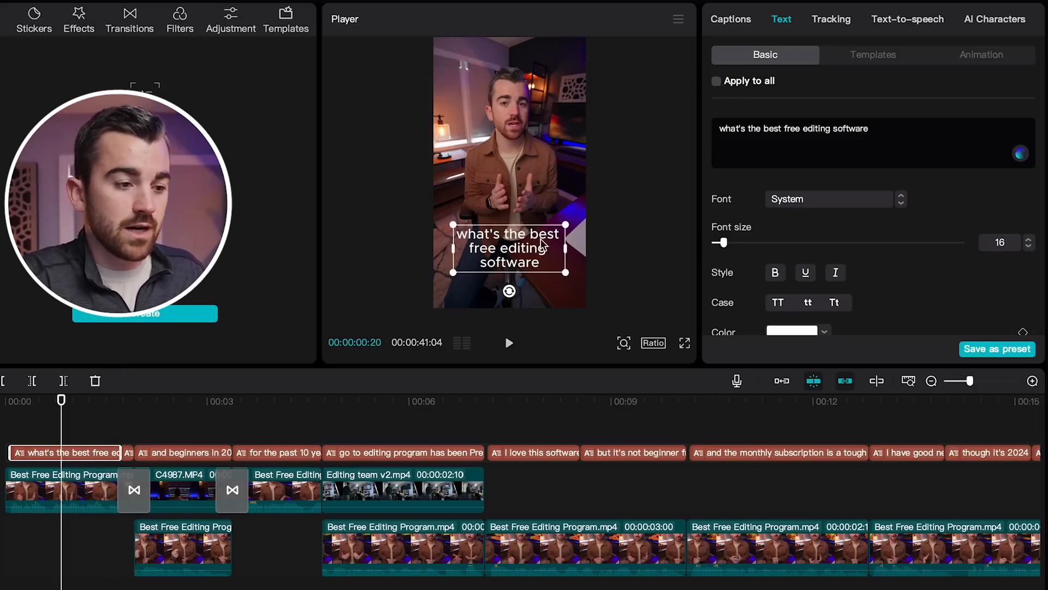
{"action": "left_click_drag", "start_coordinate": [515, 259], "coordinate": [515, 200]}
{"action": "left_click_drag", "start_coordinate": [76, 424], "coordinate": [51, 419]}
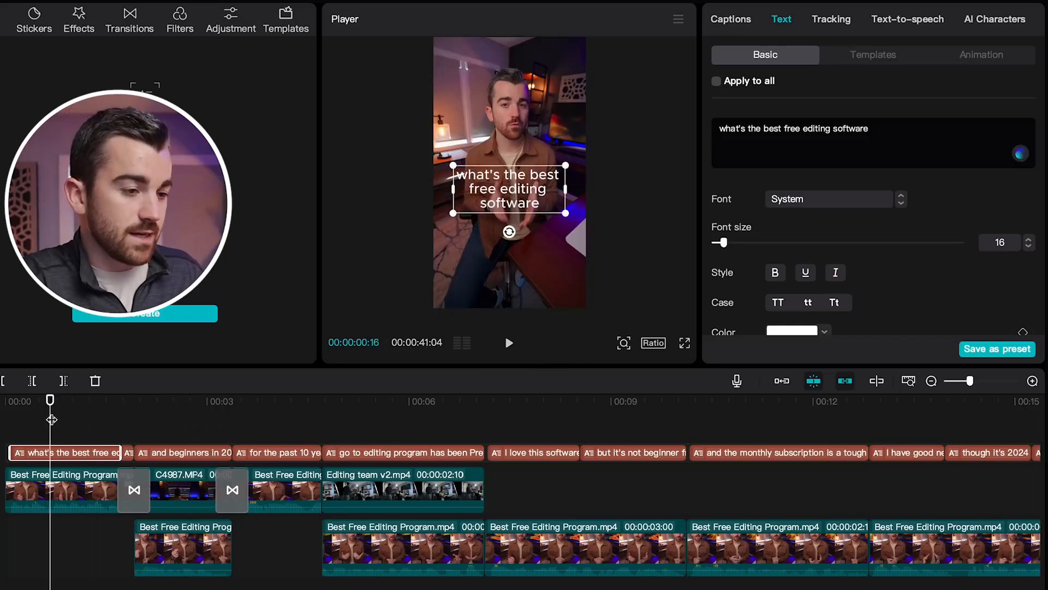
{"action": "key", "text": "ctrl+z"}
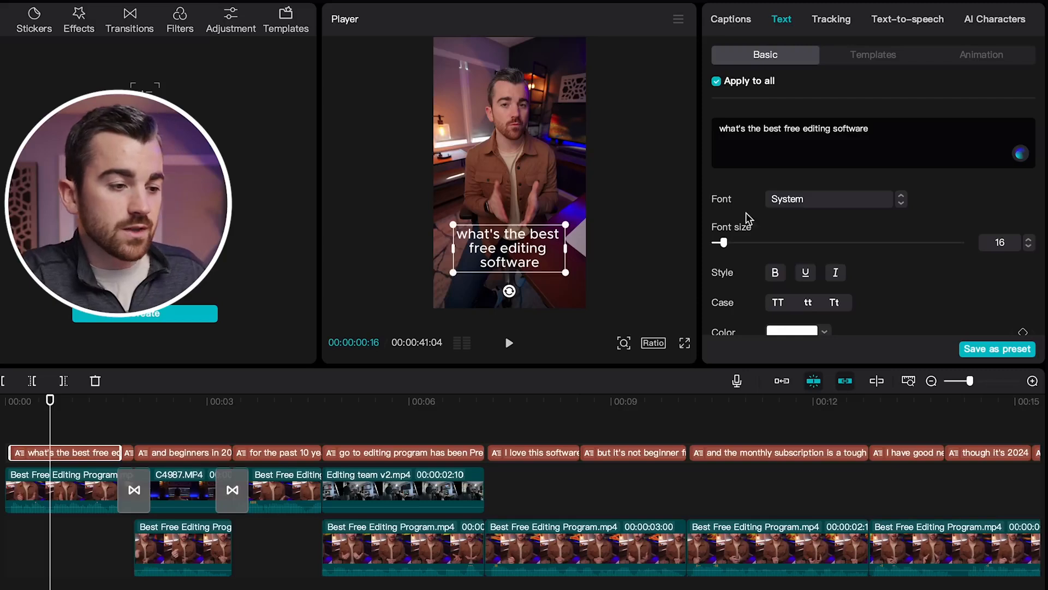
Change the font of all captions to ZY Resolve
{"action": "left_click", "coordinate": [827, 204]}
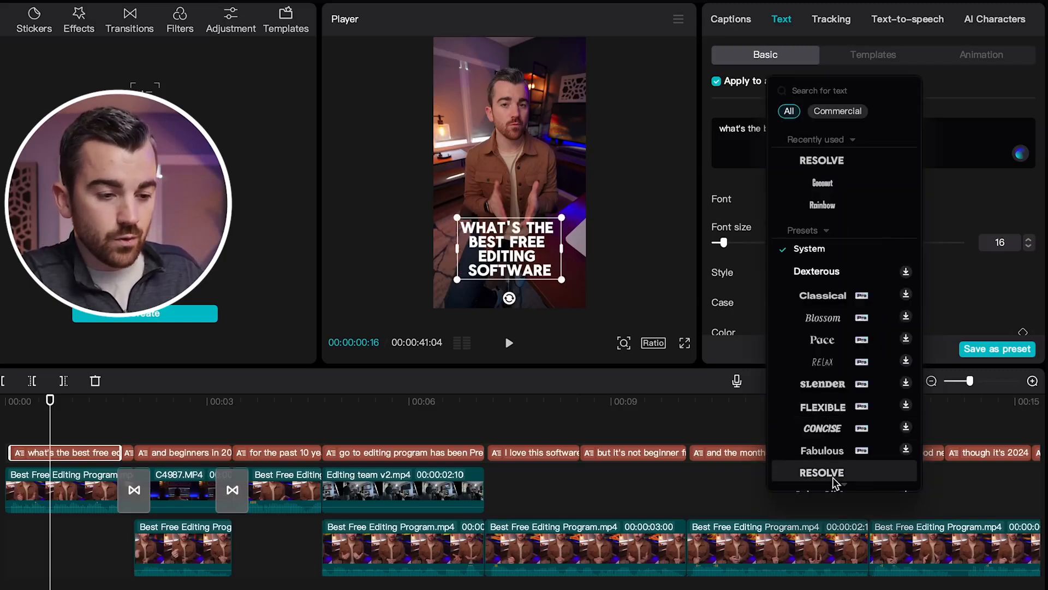
{"action": "scroll", "coordinate": [833, 483], "scroll_direction": "down", "scroll_amount": 1}
{"action": "left_click", "coordinate": [821, 457]}
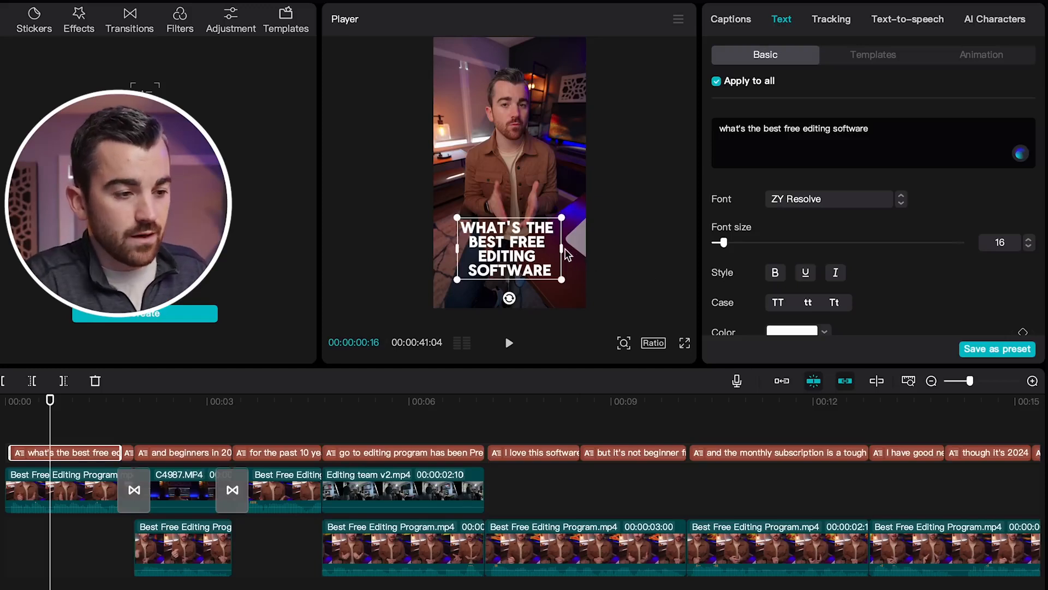
Widen the caption box on both sides to nearly the full frame width and center it horizontally
{"action": "left_click_drag", "start_coordinate": [561, 246], "coordinate": [583, 246]}
{"action": "left_click_drag", "start_coordinate": [461, 249], "coordinate": [439, 250]}
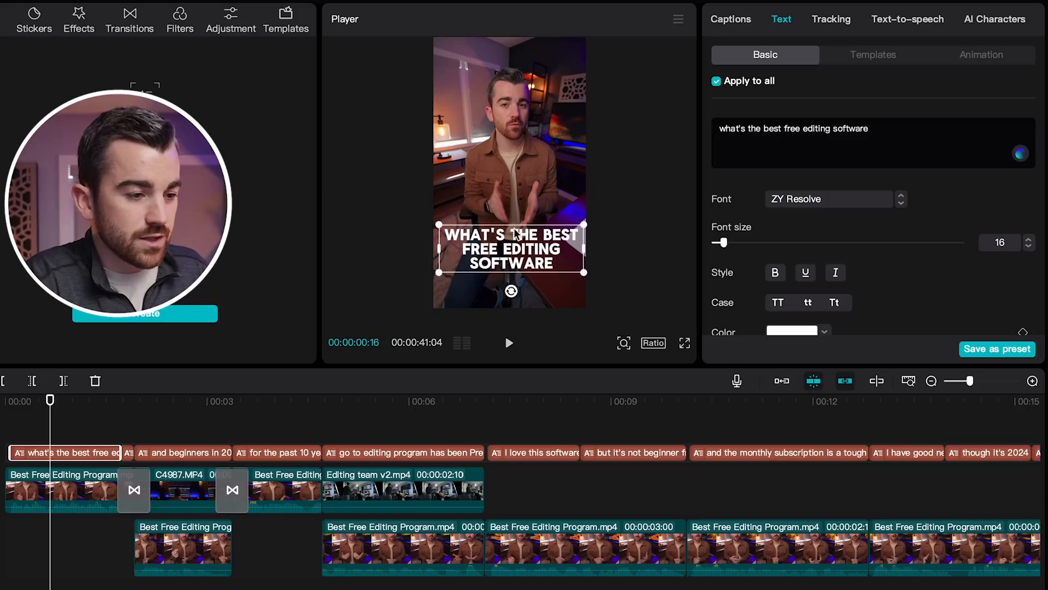
{"action": "left_click_drag", "start_coordinate": [528, 229], "coordinate": [527, 230]}
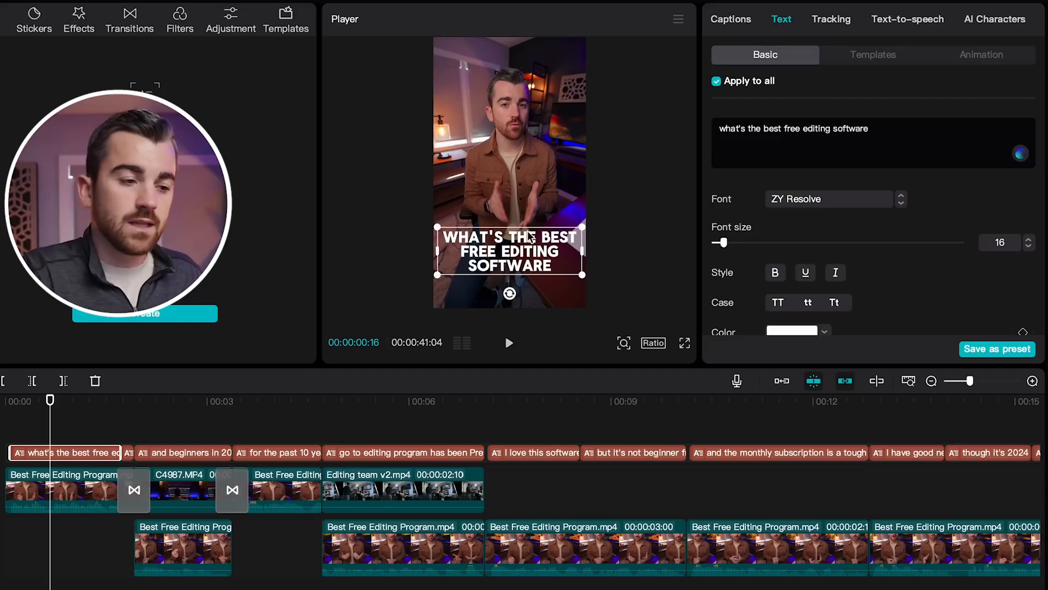
Add a black stroke to all captions and raise its thickness to 54
{"action": "scroll", "coordinate": [946, 261], "scroll_direction": "down", "scroll_amount": 10}
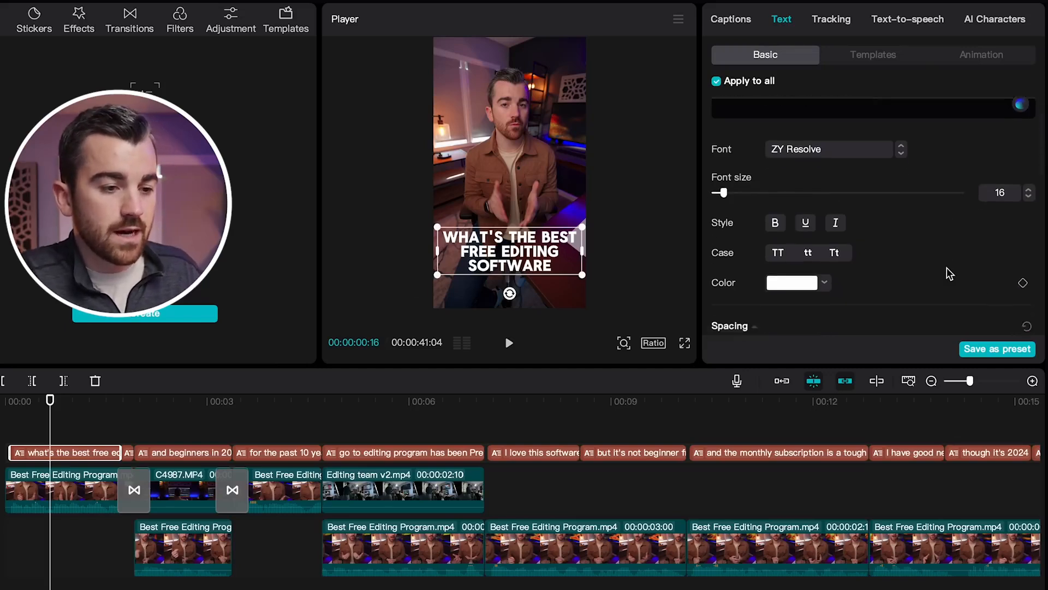
{"action": "scroll", "coordinate": [740, 224], "scroll_direction": "down", "scroll_amount": 5}
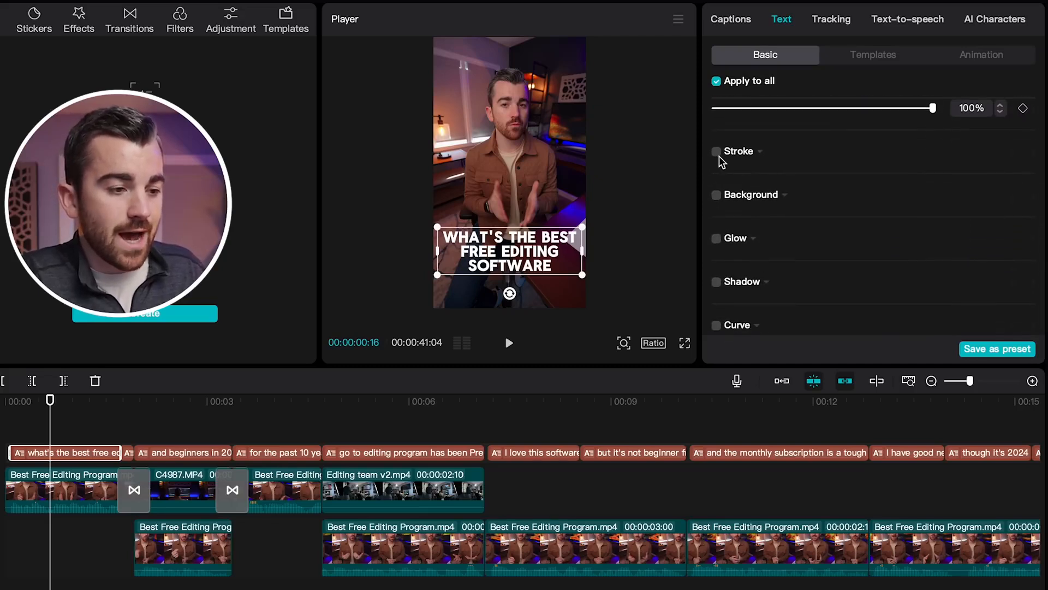
{"action": "left_click", "coordinate": [717, 152]}
{"action": "left_click_drag", "start_coordinate": [594, 373], "coordinate": [613, 370]}
{"action": "left_click_drag", "start_coordinate": [667, 281], "coordinate": [668, 293]}
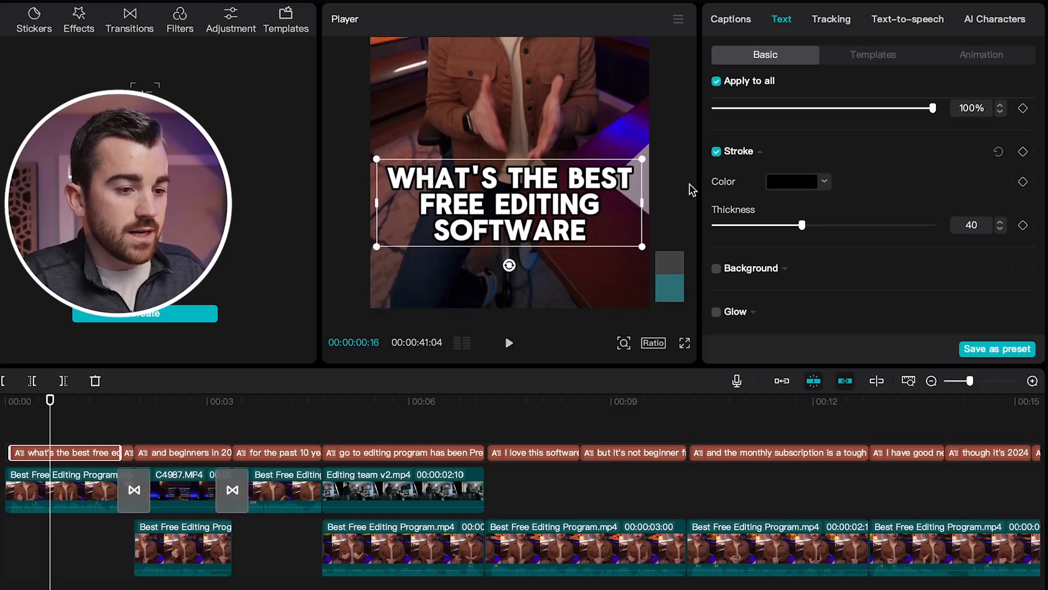
{"action": "mouse_move", "coordinate": [804, 232]}
{"action": "left_mouse_down"}
{"action": "mouse_move", "coordinate": [865, 227]}
{"action": "mouse_move", "coordinate": [814, 228]}
{"action": "mouse_move", "coordinate": [844, 229]}
{"action": "mouse_move", "coordinate": [826, 238]}
{"action": "mouse_move", "coordinate": [834, 228]}
{"action": "left_mouse_up"}
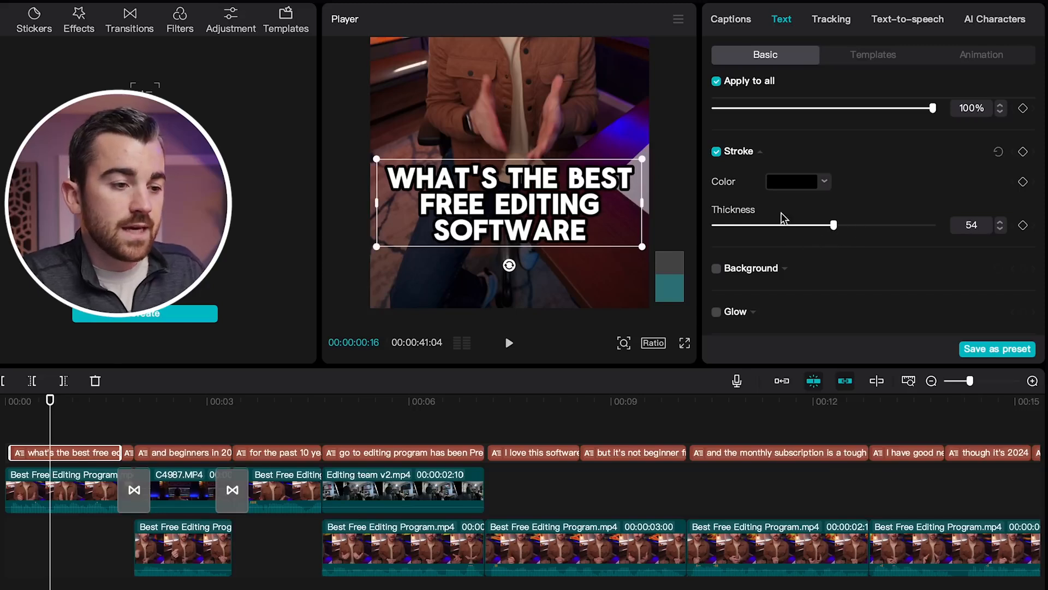
Try a red FF0000 stroke color on the captions, then turn the stroke off
{"action": "left_click", "coordinate": [790, 181]}
{"action": "left_click", "coordinate": [778, 276]}
{"action": "left_click_drag", "start_coordinate": [781, 279], "coordinate": [919, 206]}
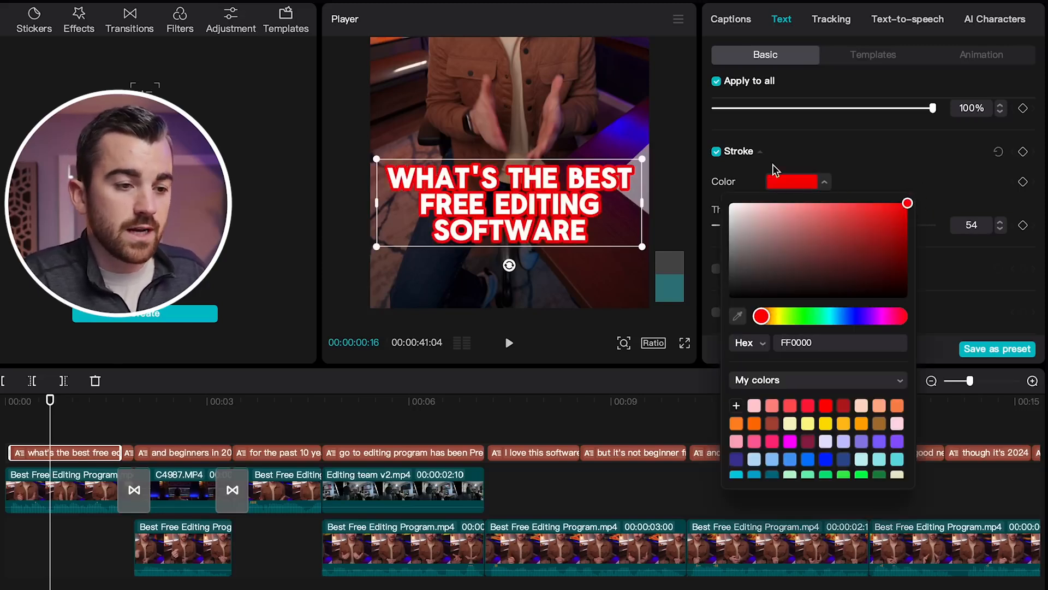
{"action": "left_click", "coordinate": [811, 159]}
{"action": "left_click", "coordinate": [715, 151]}
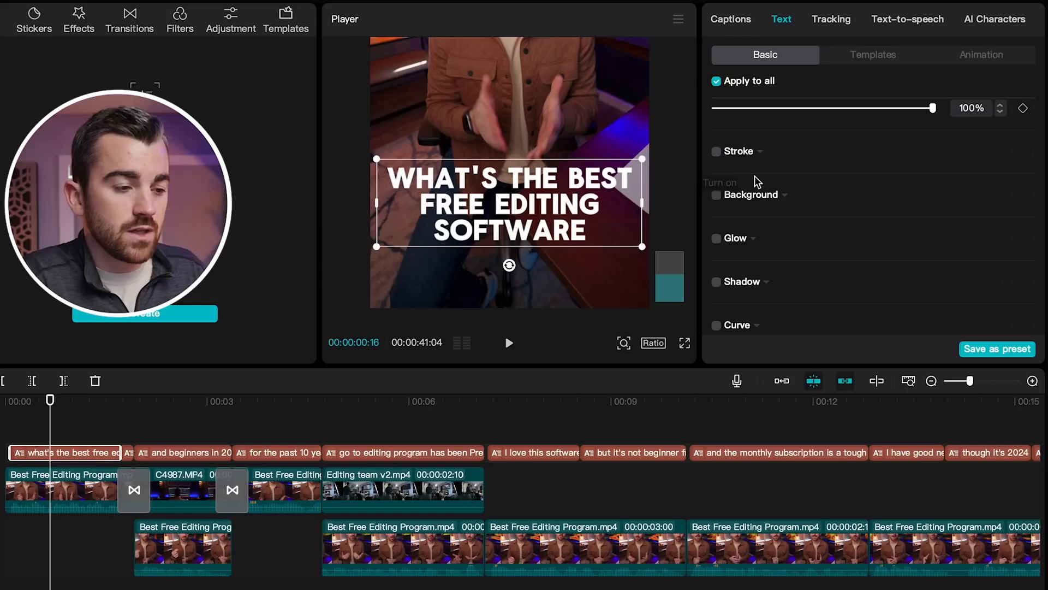
Add a red FF0000 background to all captions and round its corners to 39%
{"action": "scroll", "coordinate": [754, 176], "scroll_direction": "down", "scroll_amount": 1}
{"action": "left_click", "coordinate": [717, 185]}
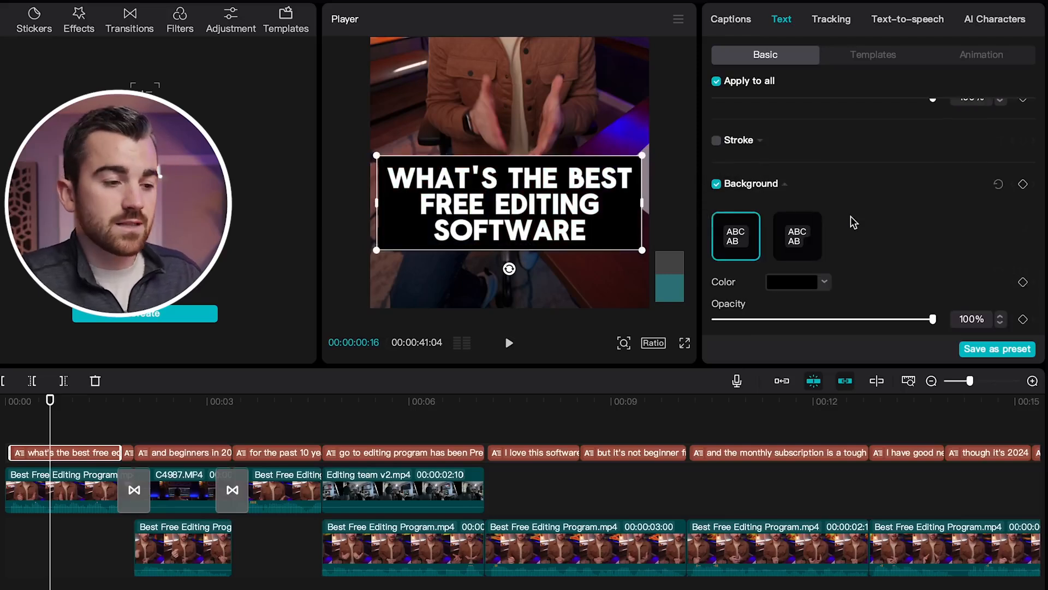
{"action": "scroll", "coordinate": [814, 187], "scroll_direction": "down", "scroll_amount": 3}
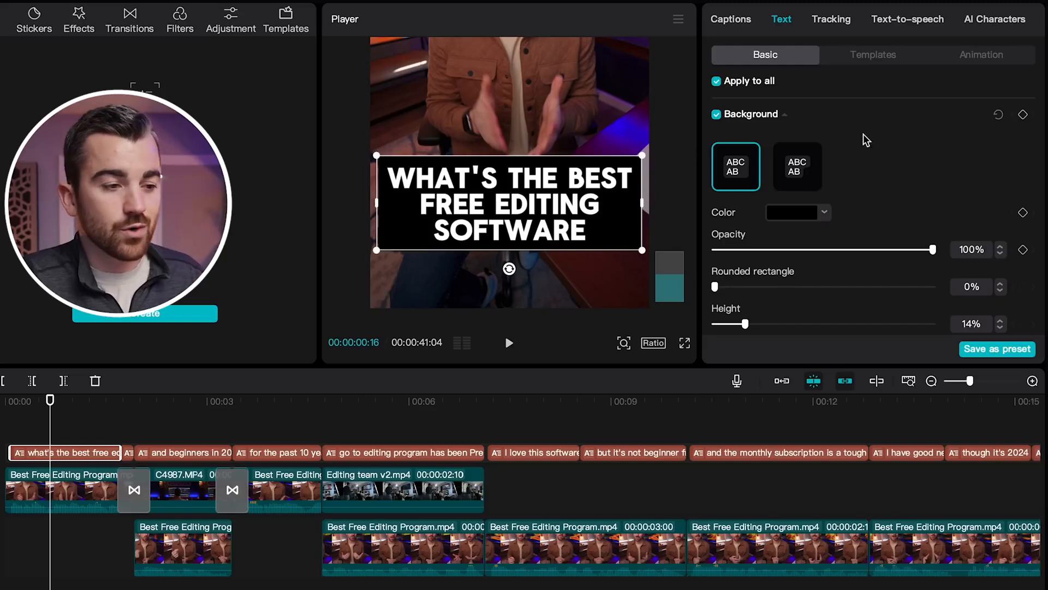
{"action": "scroll", "coordinate": [868, 140], "scroll_direction": "down", "scroll_amount": 2}
{"action": "scroll", "coordinate": [877, 152], "scroll_direction": "down", "scroll_amount": 1}
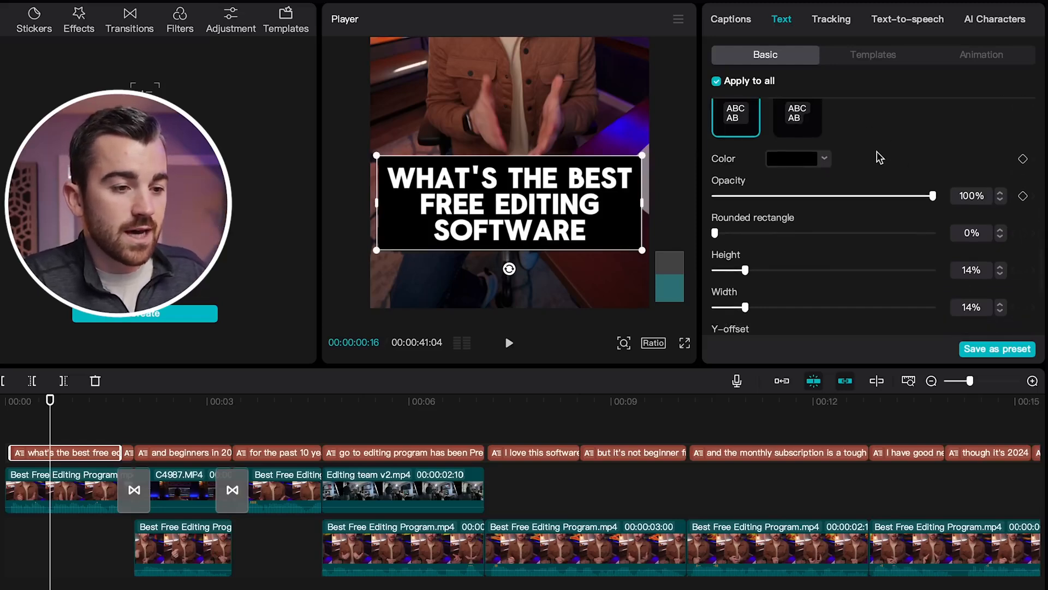
{"action": "left_click", "coordinate": [803, 154]}
{"action": "left_click_drag", "start_coordinate": [886, 211], "coordinate": [925, 160]}
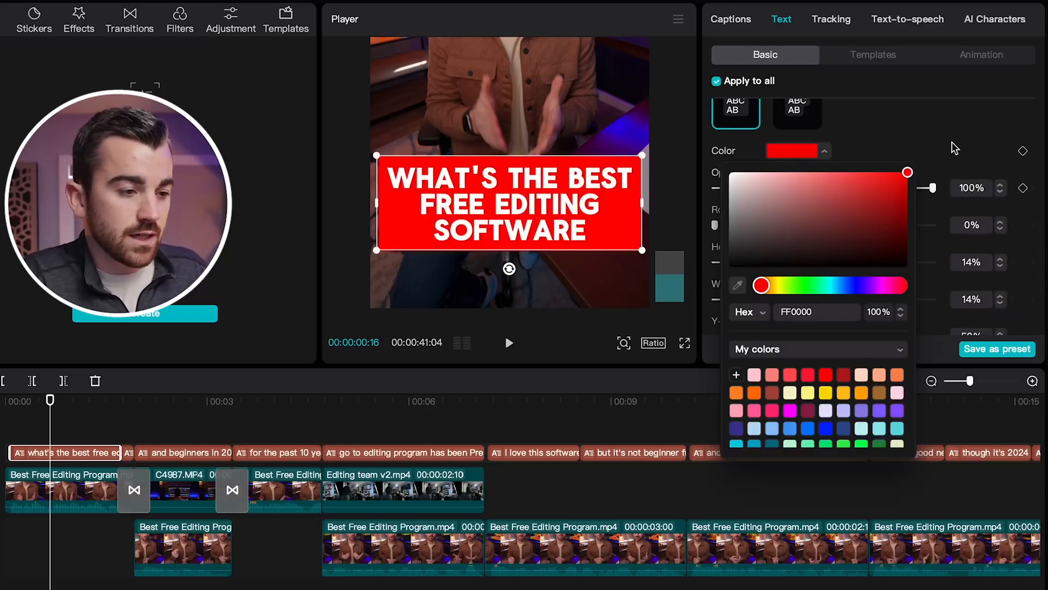
{"action": "left_click", "coordinate": [910, 141]}
{"action": "left_click_drag", "start_coordinate": [719, 224], "coordinate": [801, 234]}
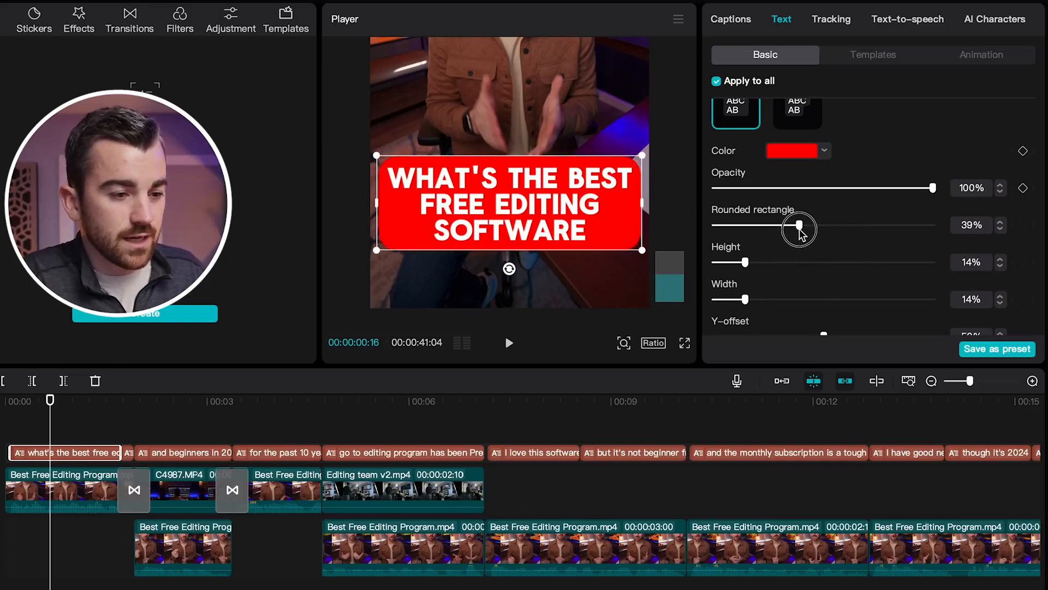
Add a black shadow to all captions with 47% opacity and 49% blurriness
{"action": "scroll", "coordinate": [800, 228], "scroll_direction": "down", "scroll_amount": 5}
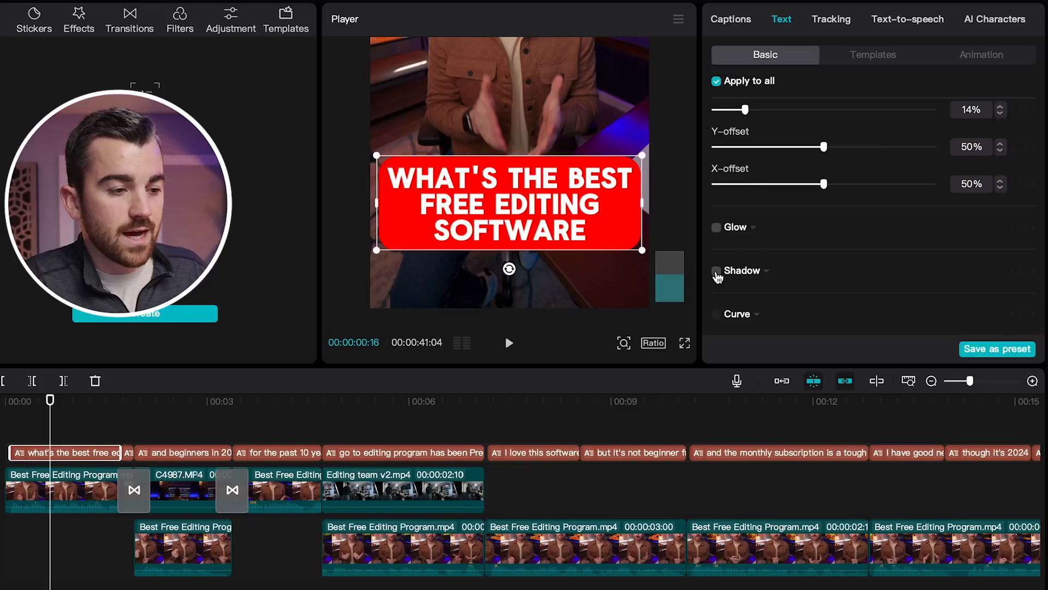
{"action": "left_click", "coordinate": [716, 271]}
{"action": "scroll", "coordinate": [800, 273], "scroll_direction": "down", "scroll_amount": 3}
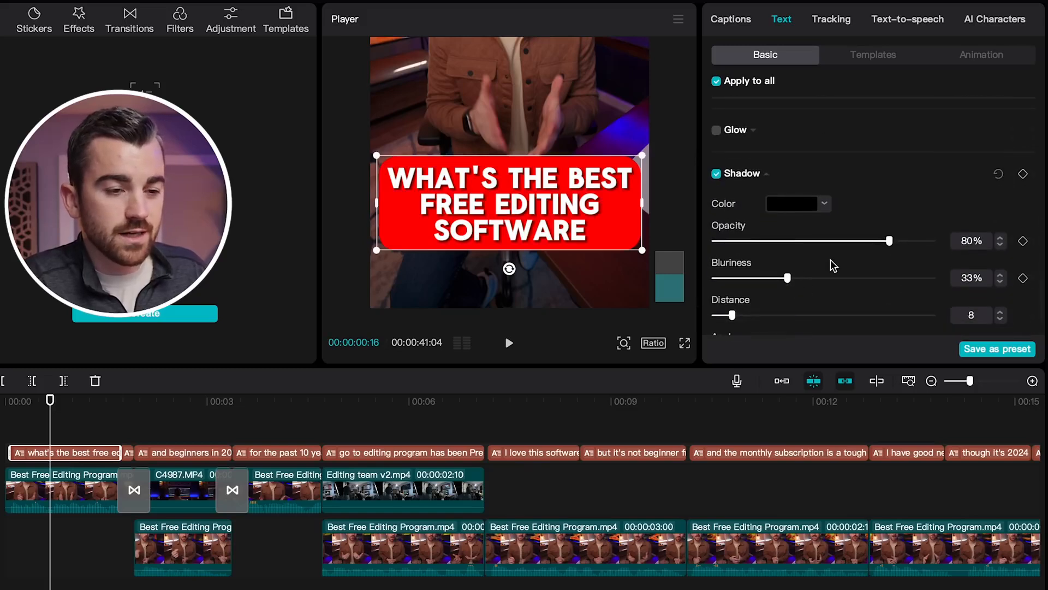
{"action": "left_click_drag", "start_coordinate": [893, 241], "coordinate": [846, 241]}
{"action": "scroll", "coordinate": [762, 236], "scroll_direction": "down", "scroll_amount": 2}
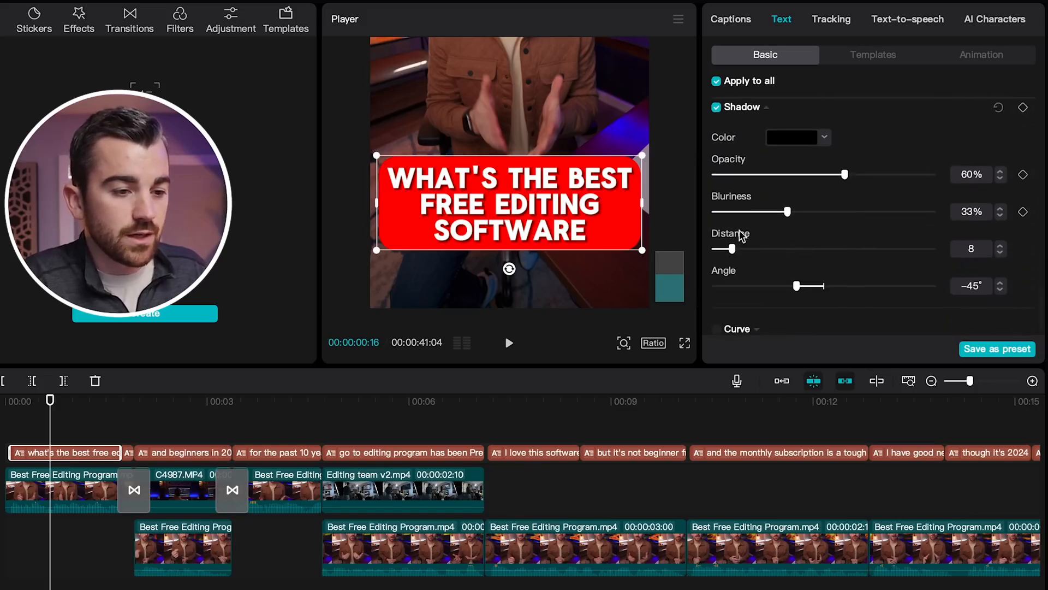
{"action": "left_click_drag", "start_coordinate": [788, 214], "coordinate": [825, 217]}
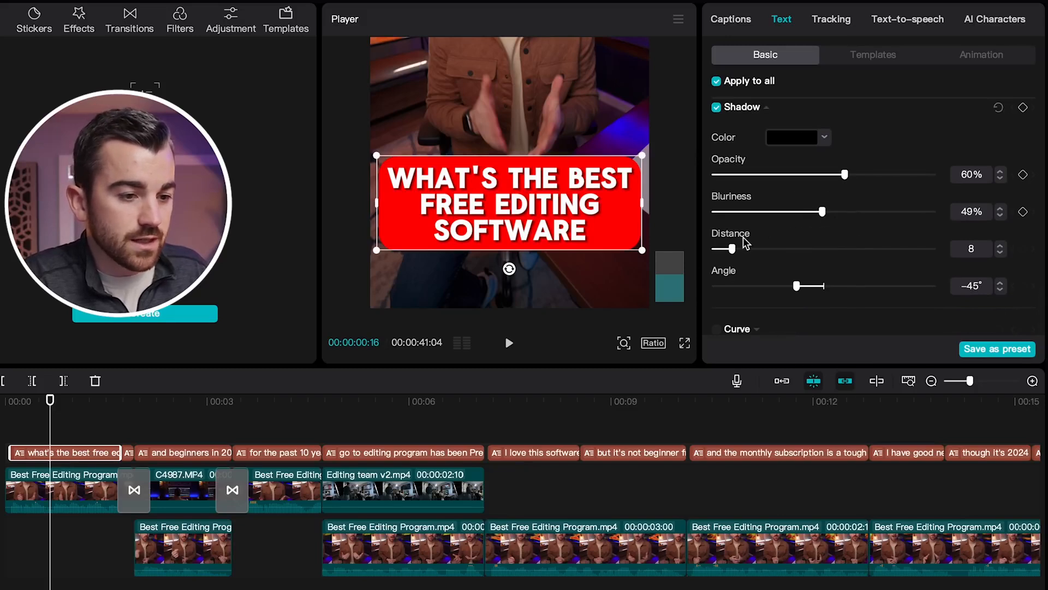
{"action": "left_click_drag", "start_coordinate": [846, 181], "coordinate": [821, 179]}
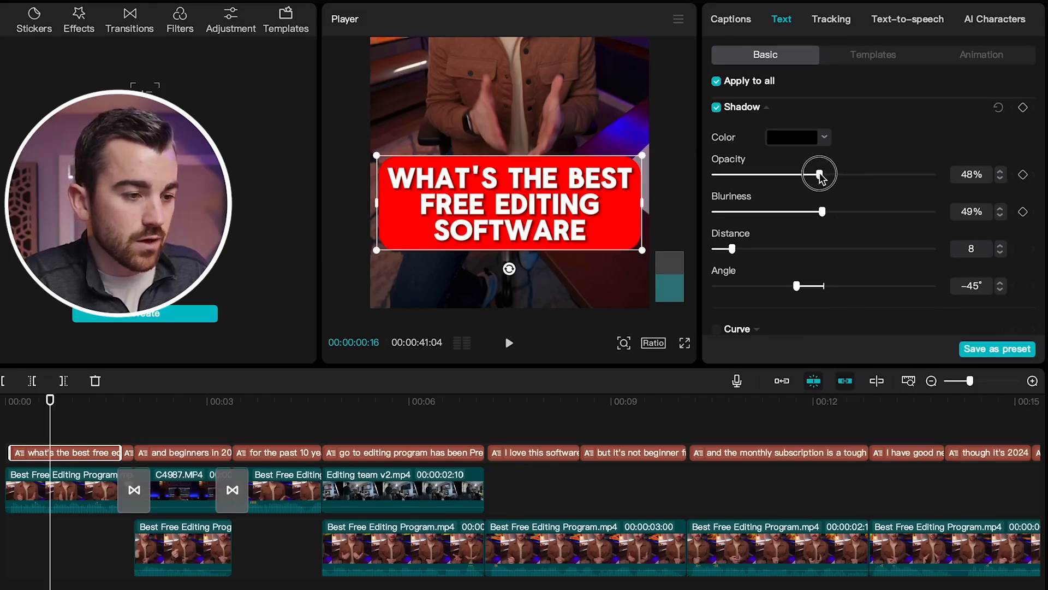
Fit the whole vertical frame in the preview and check the styled captions across the first ten seconds
{"action": "left_click", "coordinate": [624, 344]}
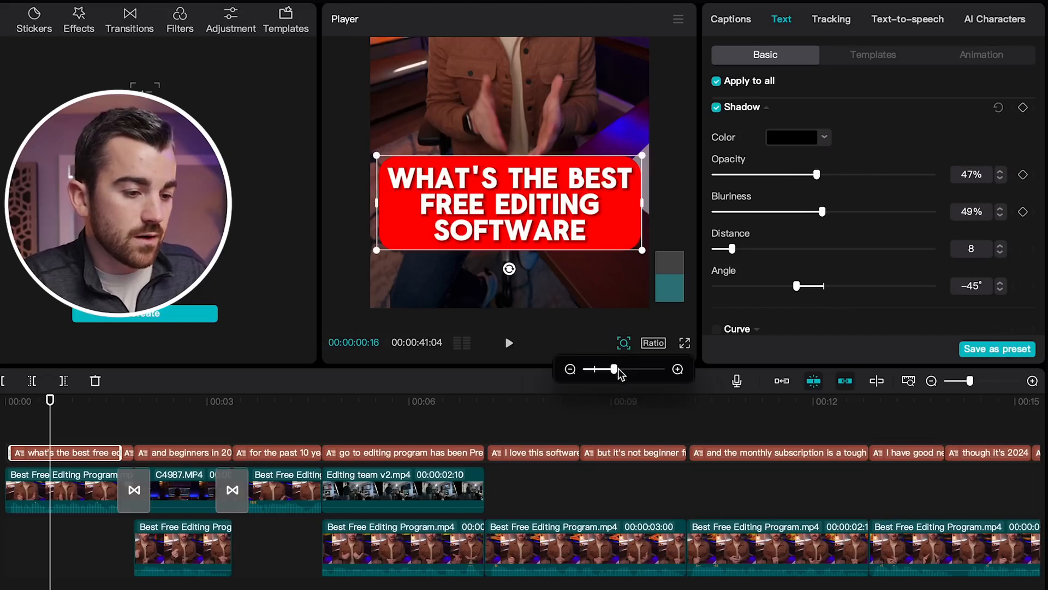
{"action": "left_click_drag", "start_coordinate": [614, 372], "coordinate": [596, 373]}
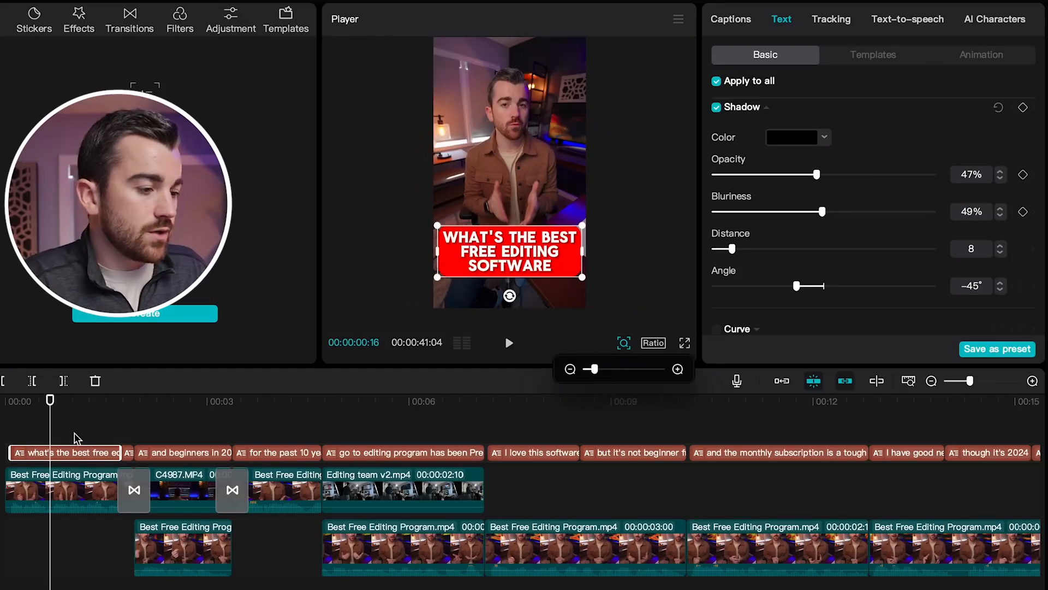
{"action": "left_click_drag", "start_coordinate": [55, 402], "coordinate": [715, 414]}
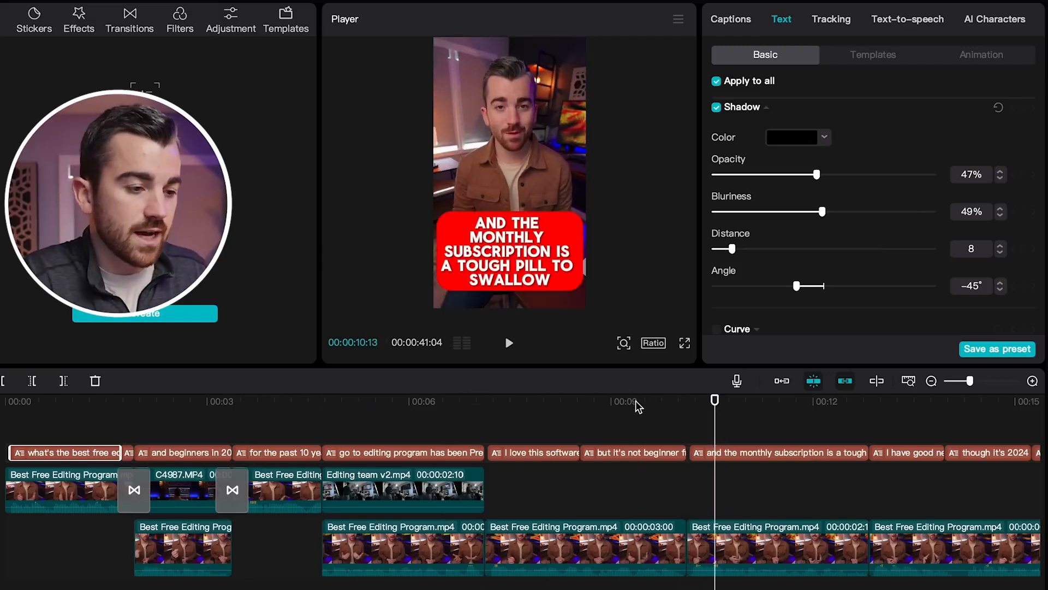
{"action": "left_click_drag", "start_coordinate": [398, 402], "coordinate": [739, 410]}
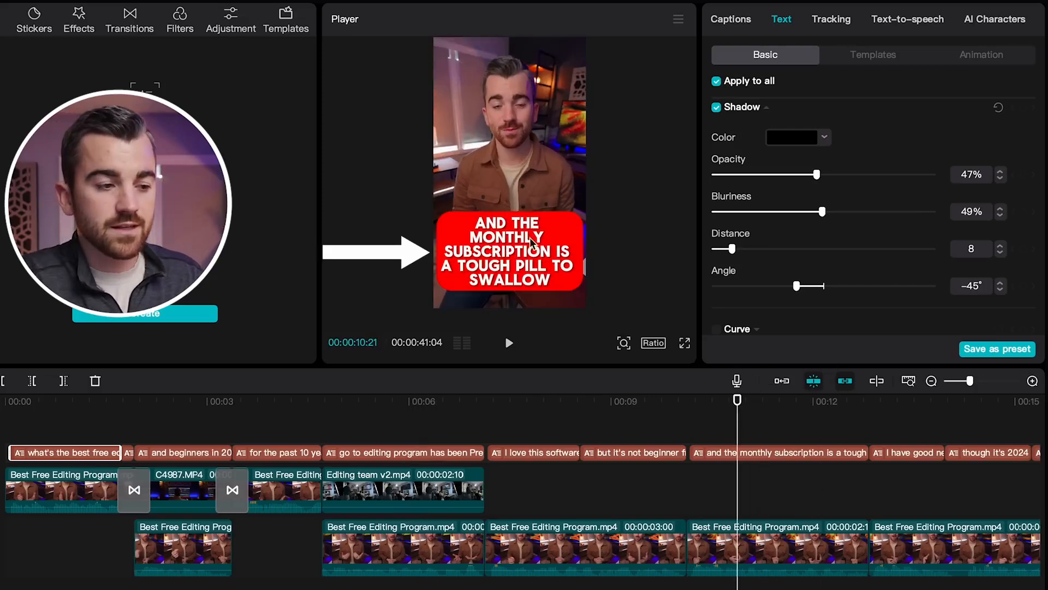
Split the "go to editing program has been Premiere Pro No. 1" caption at 00:00:05:18
{"action": "left_click_drag", "start_coordinate": [333, 404], "coordinate": [385, 409]}
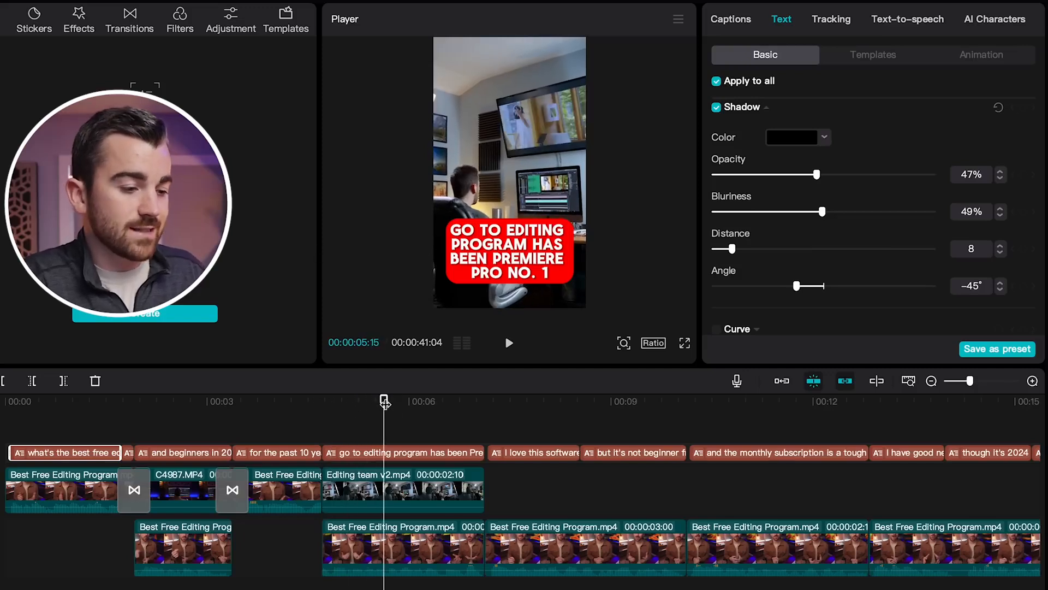
{"action": "mouse_move", "coordinate": [384, 401]}
{"action": "left_mouse_down"}
{"action": "mouse_move", "coordinate": [400, 401]}
{"action": "mouse_move", "coordinate": [369, 401]}
{"action": "mouse_move", "coordinate": [392, 401]}
{"action": "left_mouse_up"}
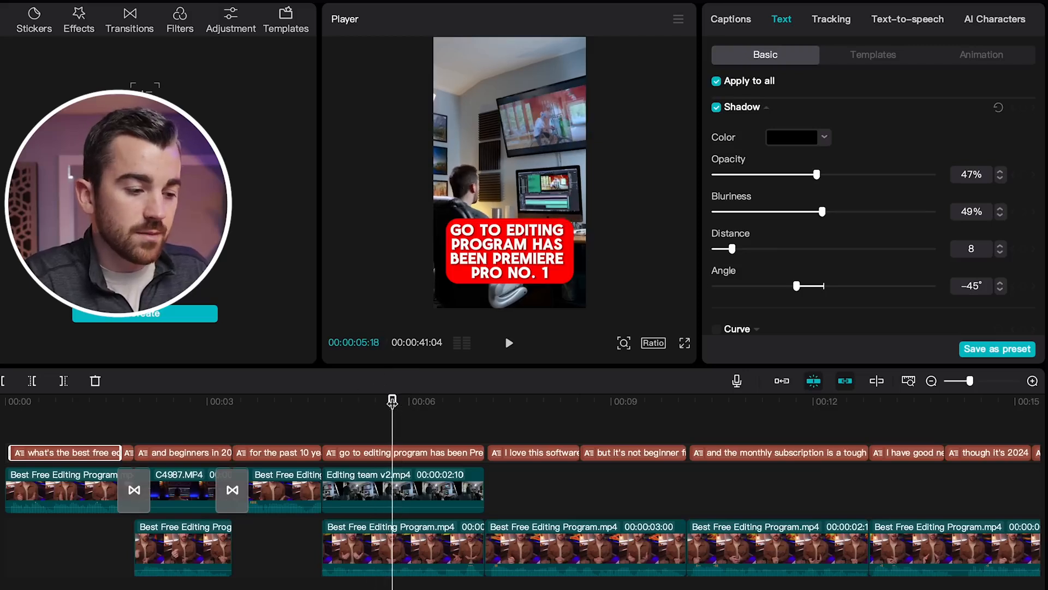
{"action": "left_click", "coordinate": [405, 455]}
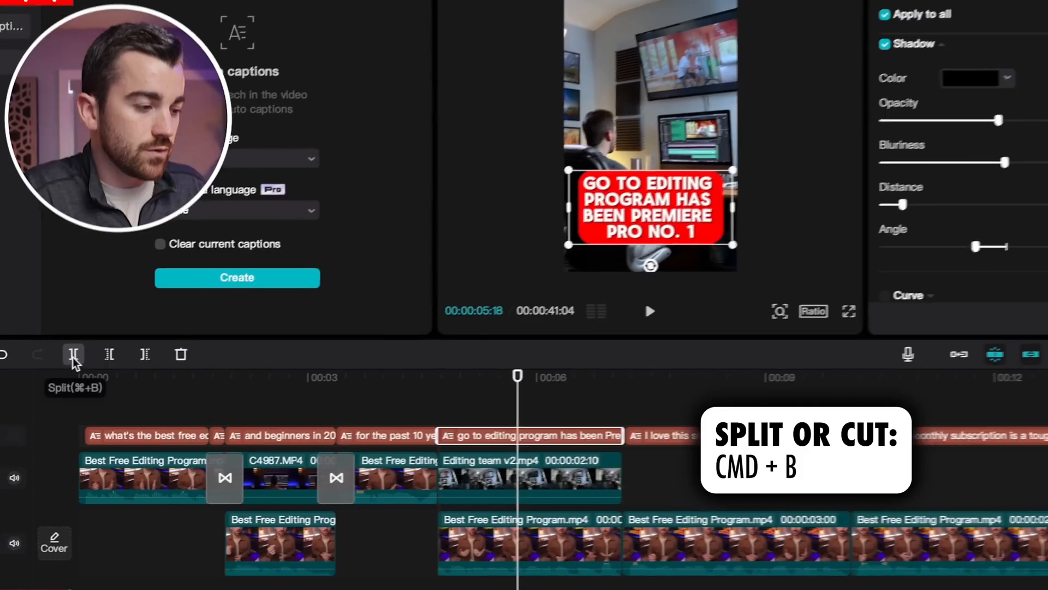
{"action": "left_click", "coordinate": [79, 353]}
Copy "been Premiere Pro No. 1" from the first half of the split caption and delete it there, leaving "go to editing program has"
{"action": "left_click_drag", "start_coordinate": [527, 375], "coordinate": [486, 376]}
{"action": "left_click", "coordinate": [494, 437]}
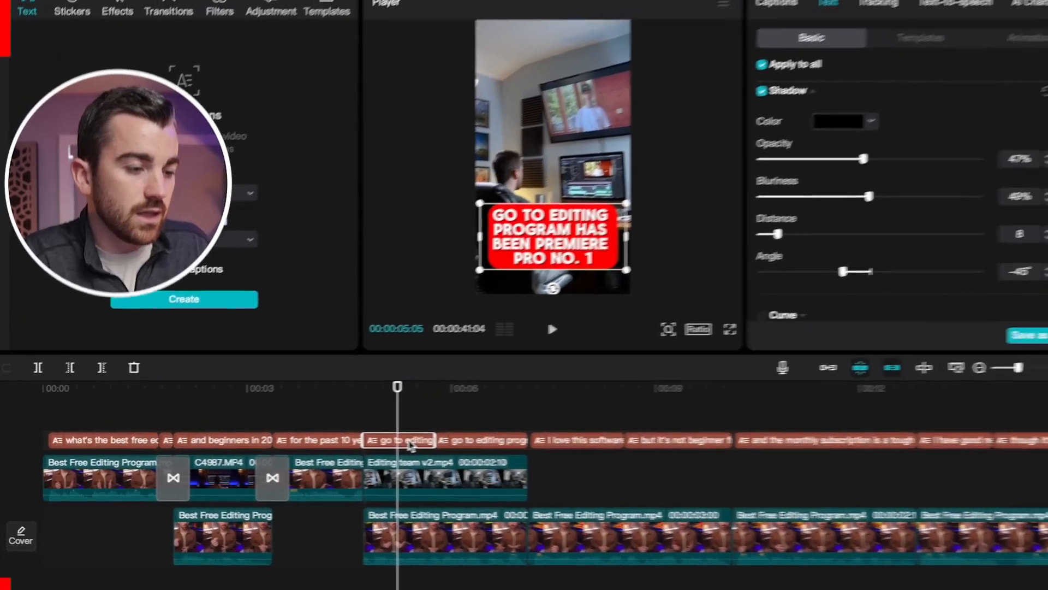
{"action": "scroll", "coordinate": [734, 188], "scroll_direction": "up", "scroll_amount": 15}
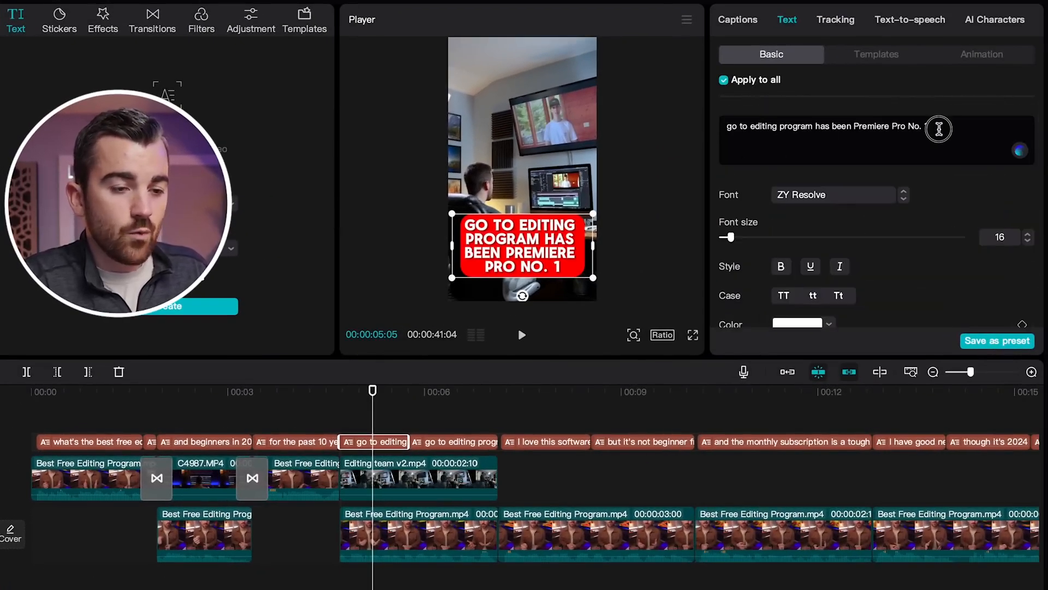
{"action": "left_click_drag", "start_coordinate": [928, 126], "coordinate": [781, 130]}
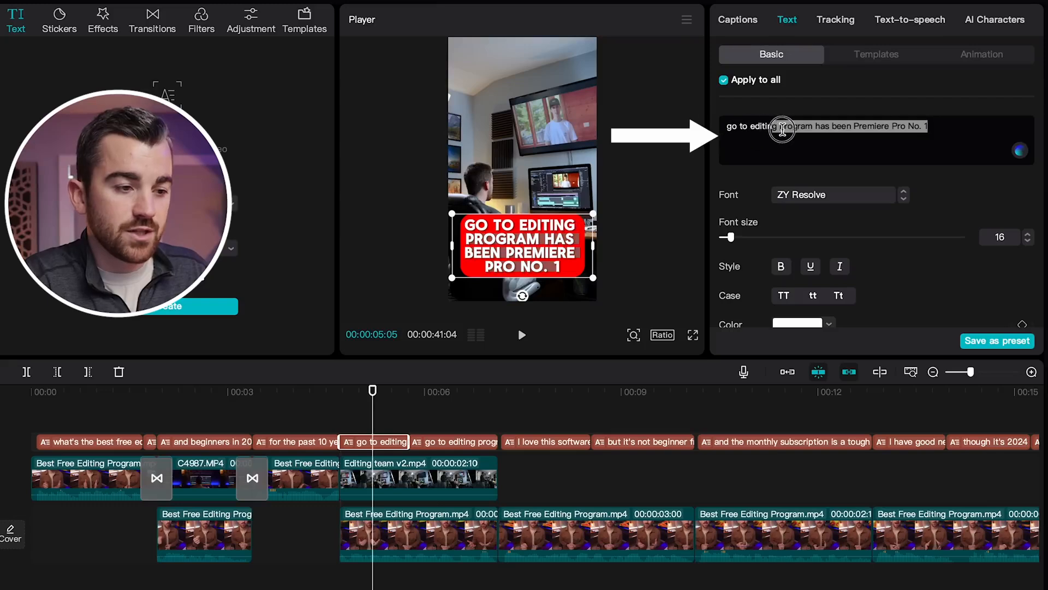
{"action": "left_click", "coordinate": [376, 395]}
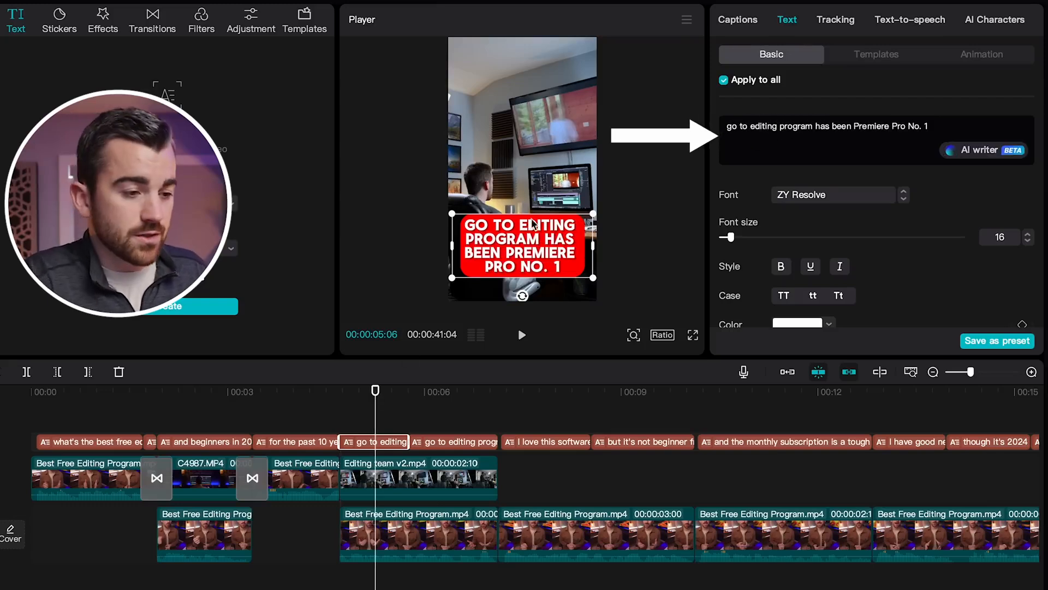
{"action": "double_click", "coordinate": [507, 249]}
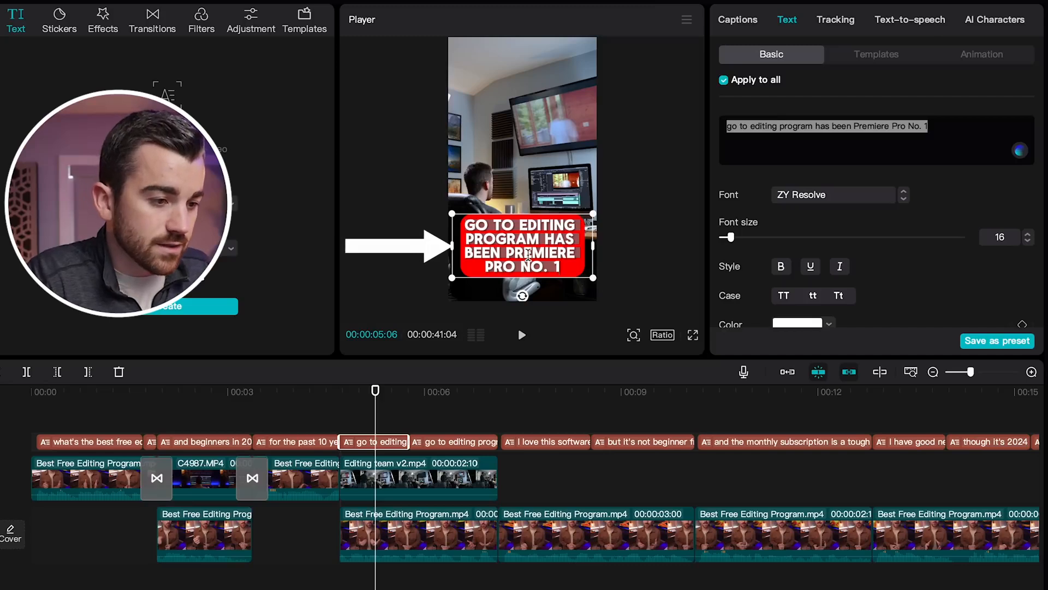
{"action": "left_click", "coordinate": [504, 255], "text": "shift"}
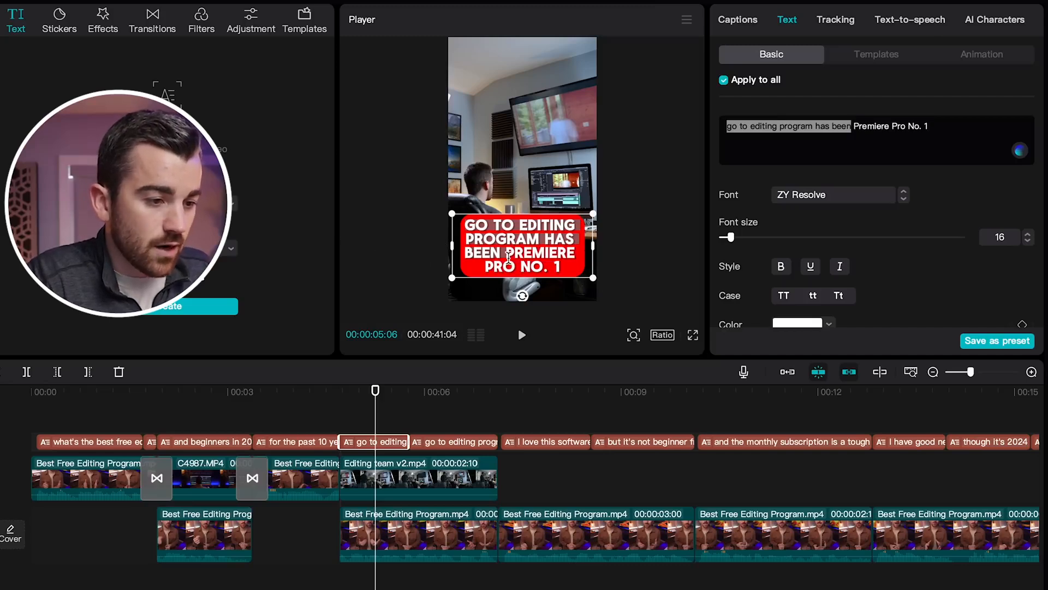
{"action": "left_click_drag", "start_coordinate": [568, 264], "coordinate": [467, 254]}
{"action": "key", "text": "super+c"}
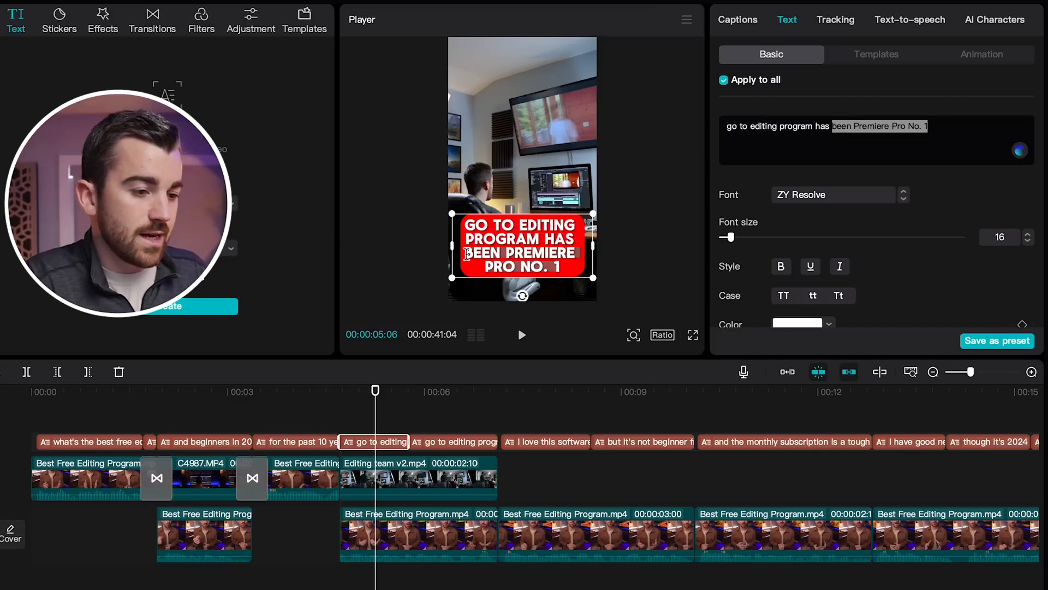
{"action": "key", "text": "BackSpace"}
Replace the text in the second half of the split caption with the copied phrase, keeping only "been Premiere Pro"
{"action": "left_click_drag", "start_coordinate": [386, 393], "coordinate": [440, 393]}
{"action": "left_click", "coordinate": [458, 445]}
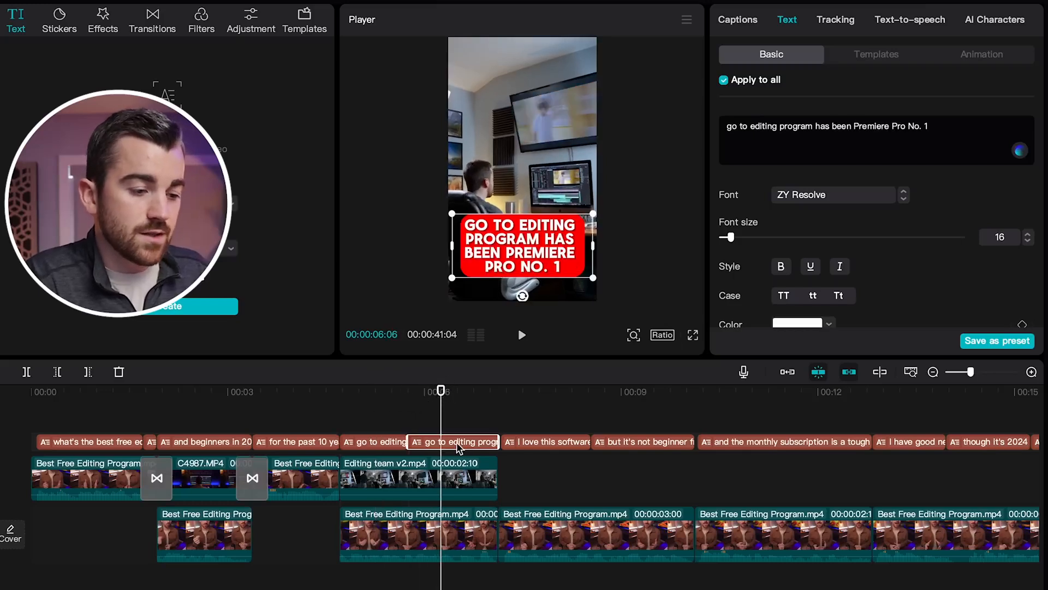
{"action": "double_click", "coordinate": [520, 259]}
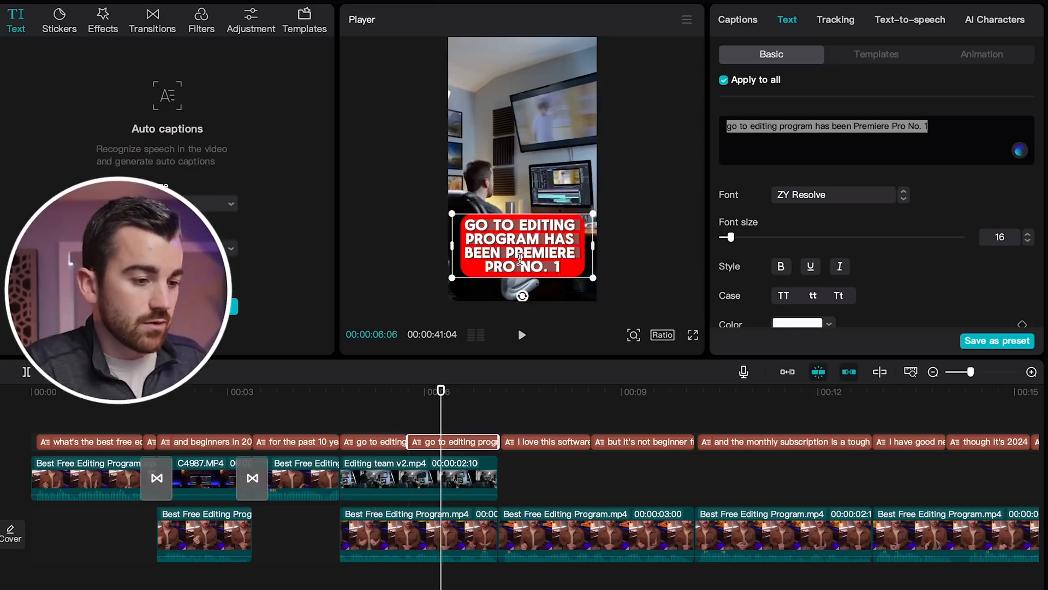
{"action": "key", "text": "super+v"}
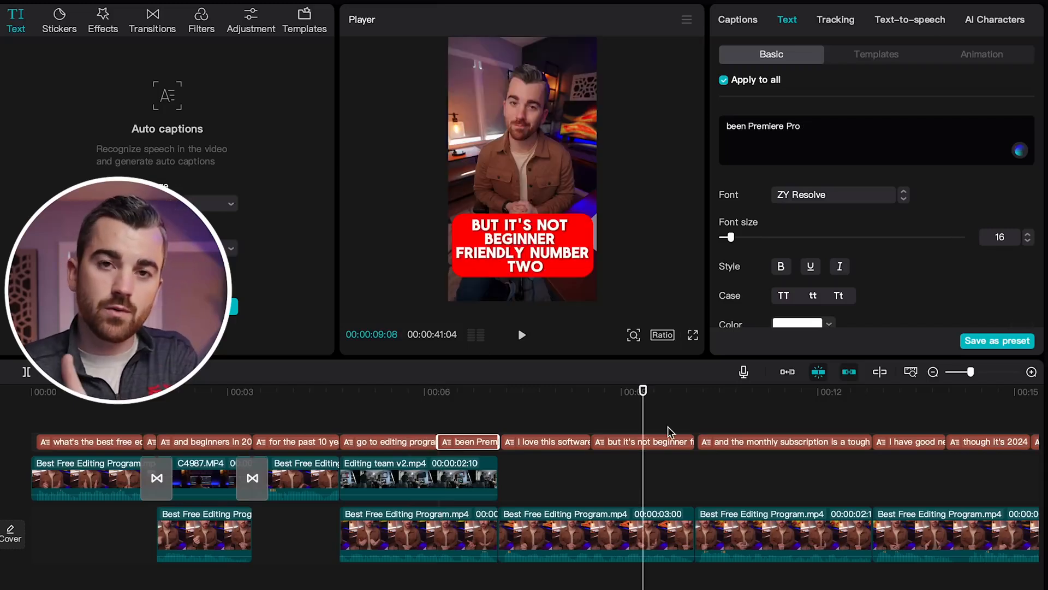
{"action": "left_click", "coordinate": [671, 441]}
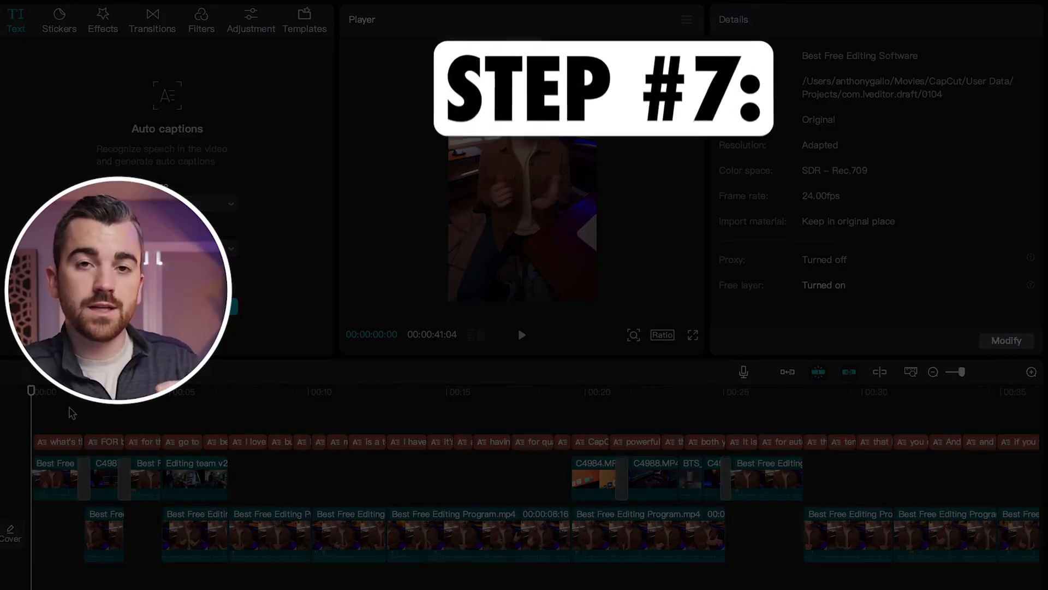
Apply the Zoom In entrance animation to the "what's the best free editing software" caption and preview it across the caption's opening
{"action": "left_click", "coordinate": [55, 442]}
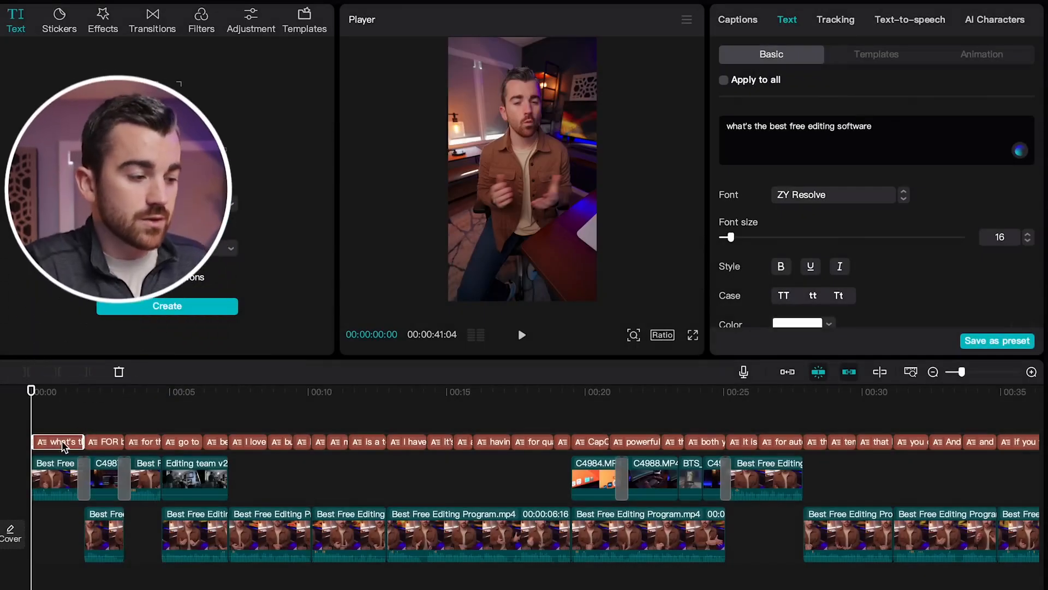
{"action": "scroll", "coordinate": [65, 442], "scroll_direction": "up", "scroll_amount": 3}
{"action": "scroll", "coordinate": [57, 446], "scroll_direction": "up", "scroll_amount": 1}
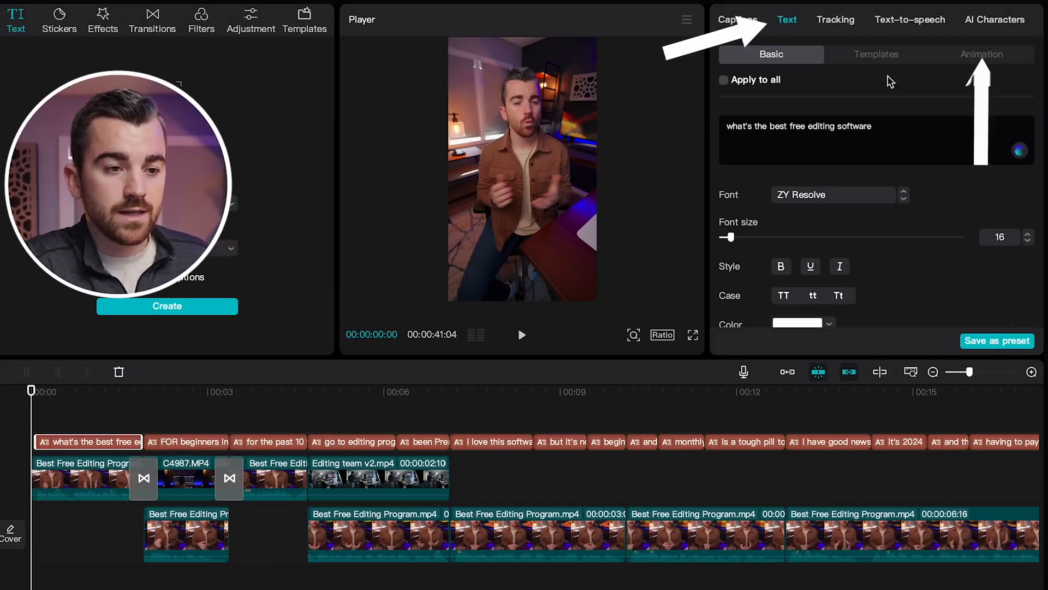
{"action": "left_click", "coordinate": [985, 61]}
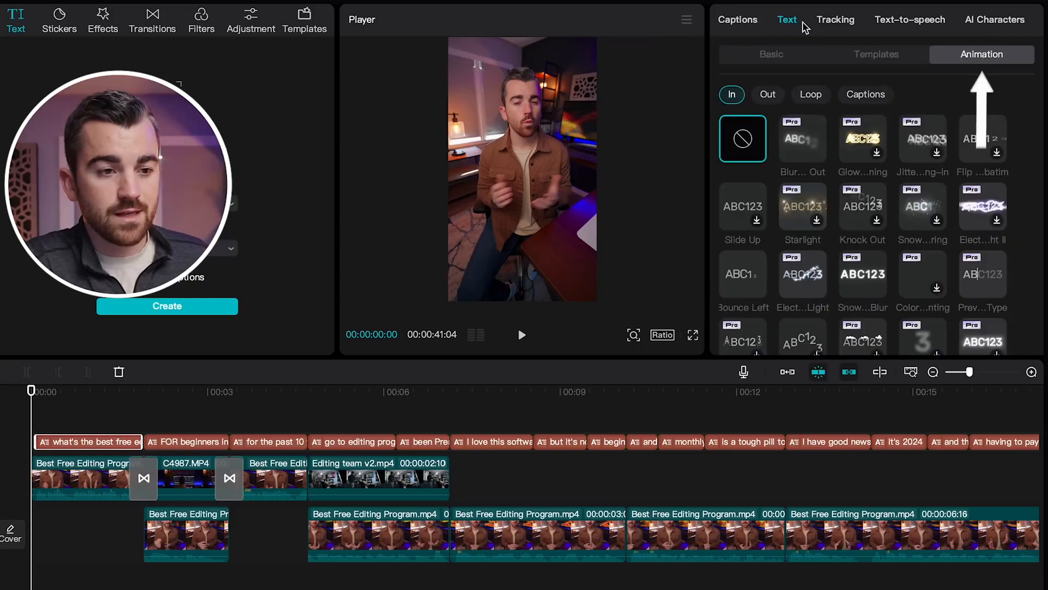
{"action": "scroll", "coordinate": [830, 197], "scroll_direction": "down", "scroll_amount": 3}
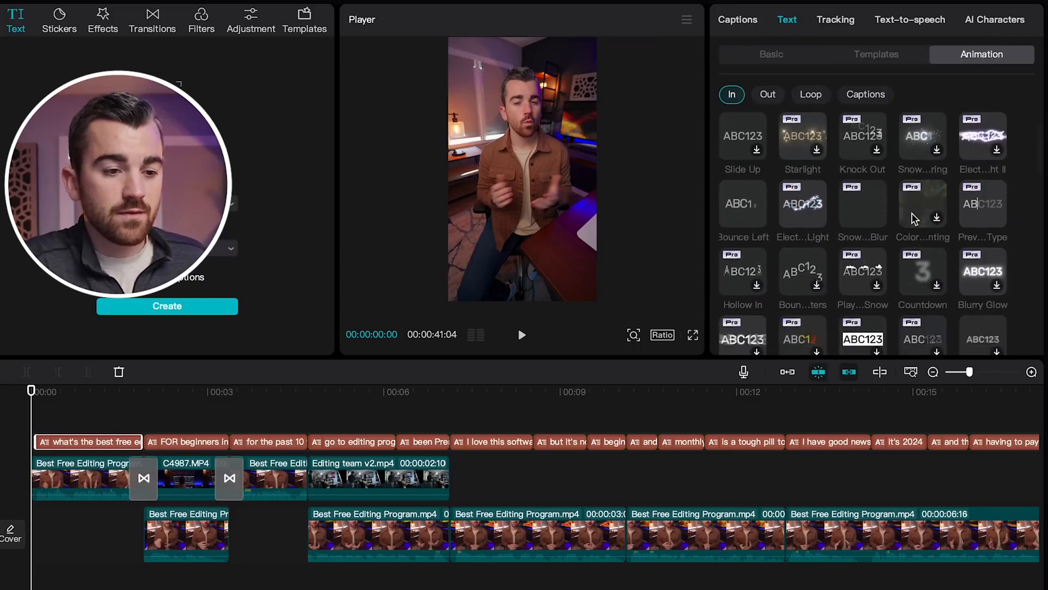
{"action": "scroll", "coordinate": [804, 251], "scroll_direction": "down", "scroll_amount": 1}
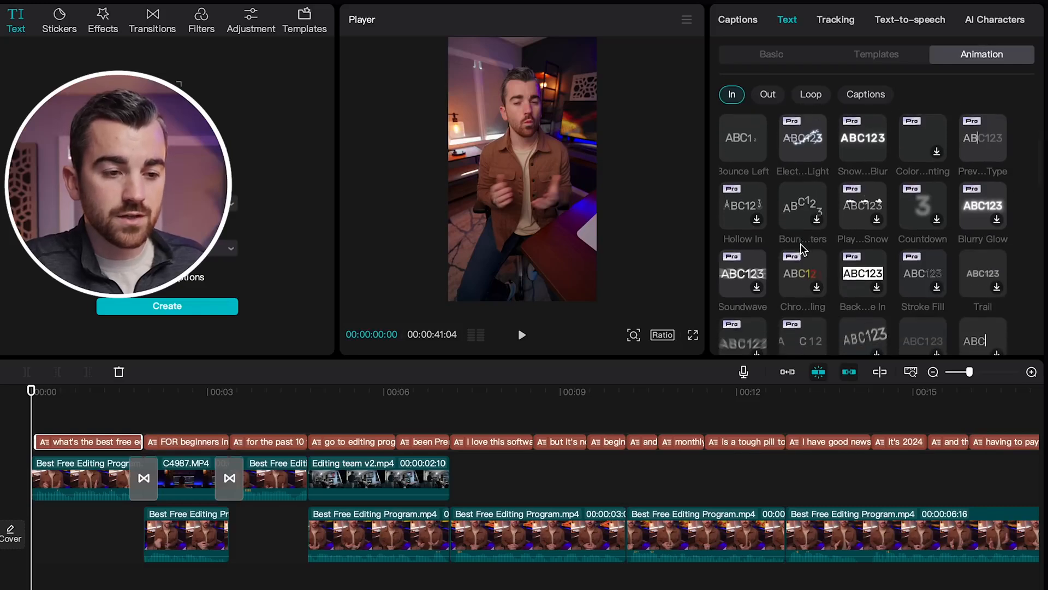
{"action": "scroll", "coordinate": [872, 212], "scroll_direction": "down", "scroll_amount": 3}
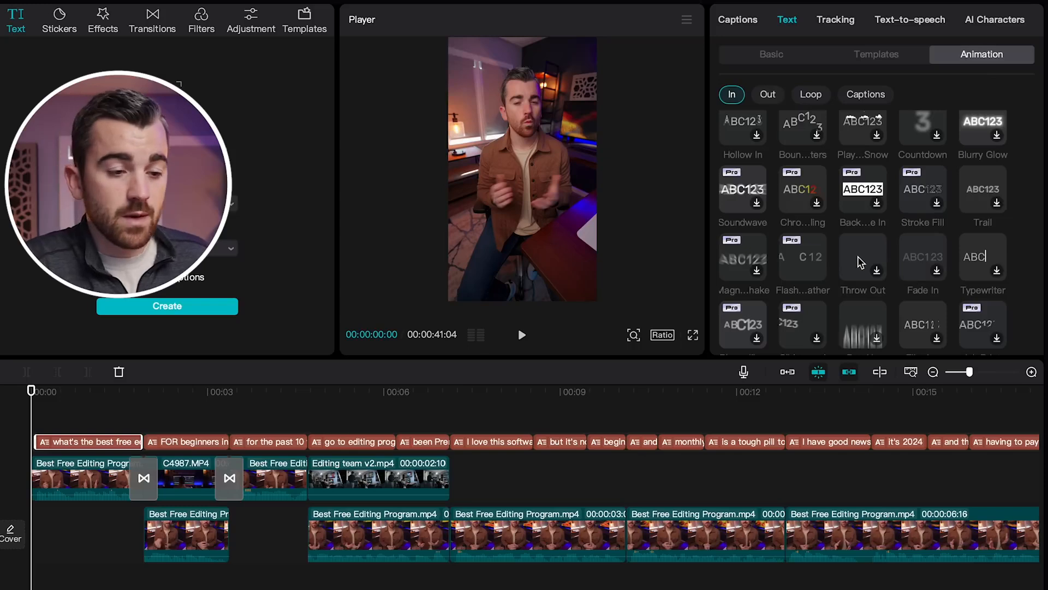
{"action": "scroll", "coordinate": [863, 262], "scroll_direction": "down", "scroll_amount": 3}
{"action": "scroll", "coordinate": [928, 278], "scroll_direction": "down", "scroll_amount": 6}
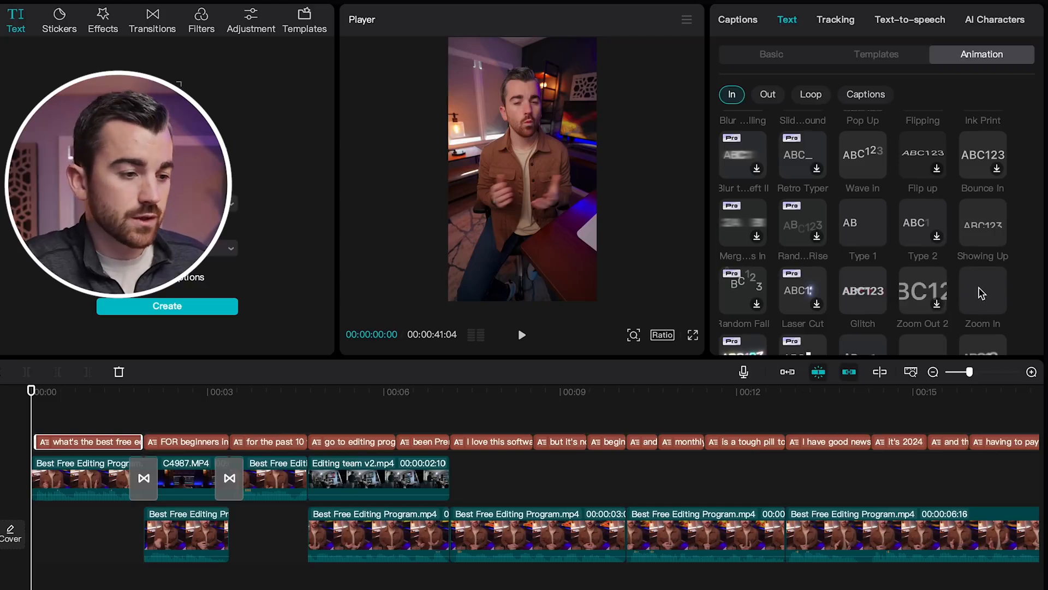
{"action": "left_click", "coordinate": [982, 295]}
{"action": "left_click_drag", "start_coordinate": [65, 391], "coordinate": [77, 415]}
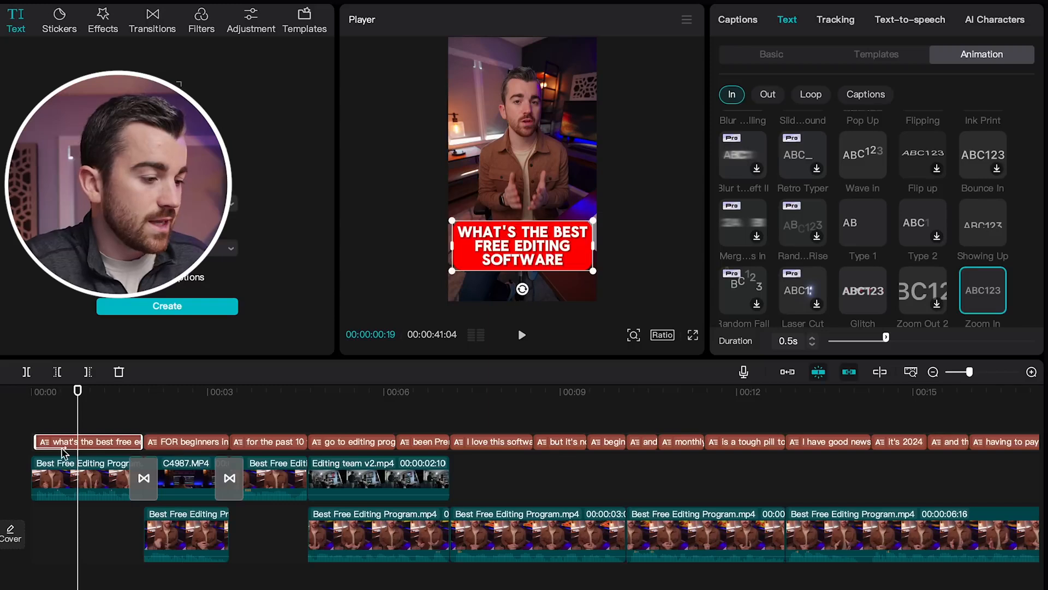
{"action": "left_click_drag", "start_coordinate": [77, 399], "coordinate": [65, 393]}
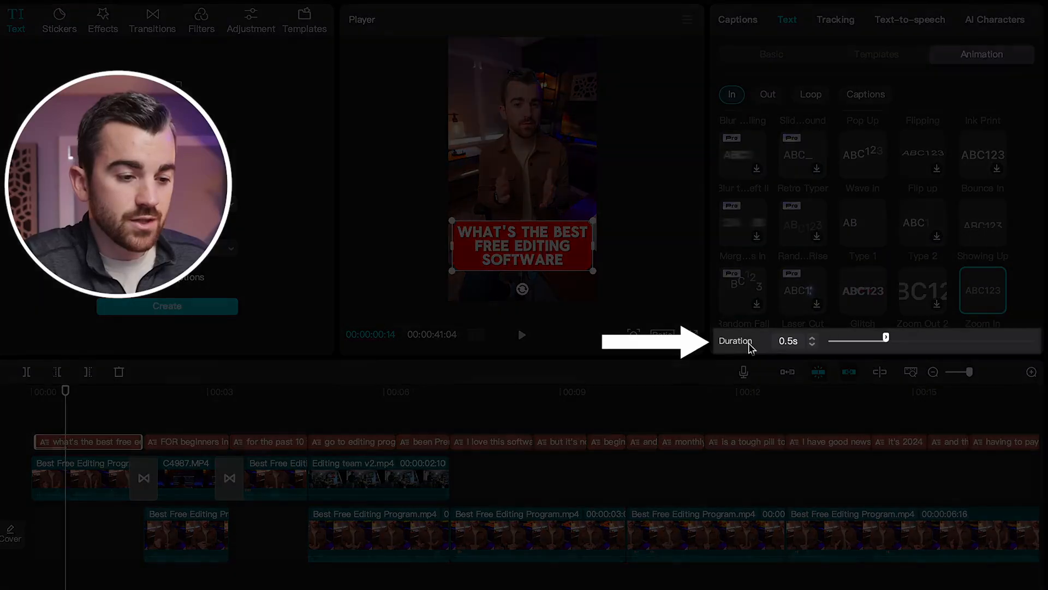
Set the first caption's Zoom In animation duration to 0.2s and play the video from the beginning
{"action": "left_click", "coordinate": [790, 341]}
{"action": "key", "text": "BackSpace"}
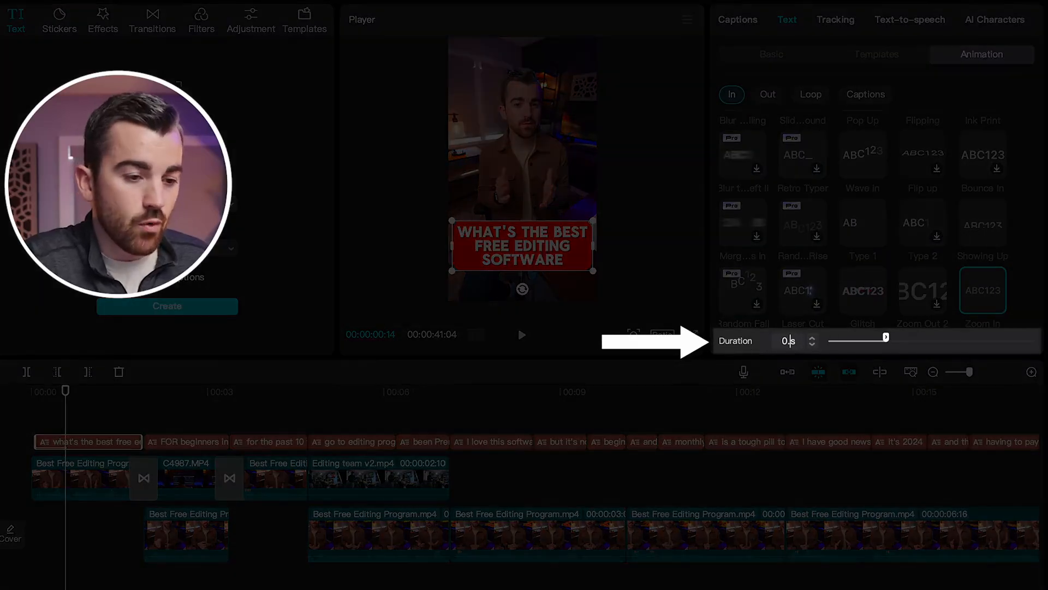
{"action": "type", "text": "2"}
{"action": "key", "text": "Return"}
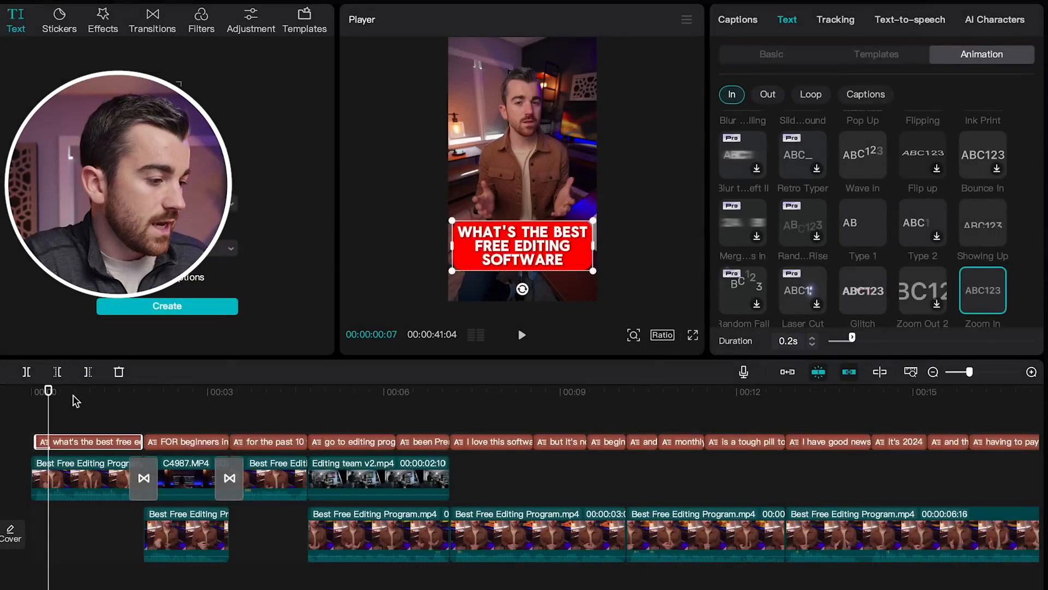
{"action": "left_click_drag", "start_coordinate": [55, 392], "coordinate": [7, 390]}
{"action": "key", "text": "space"}
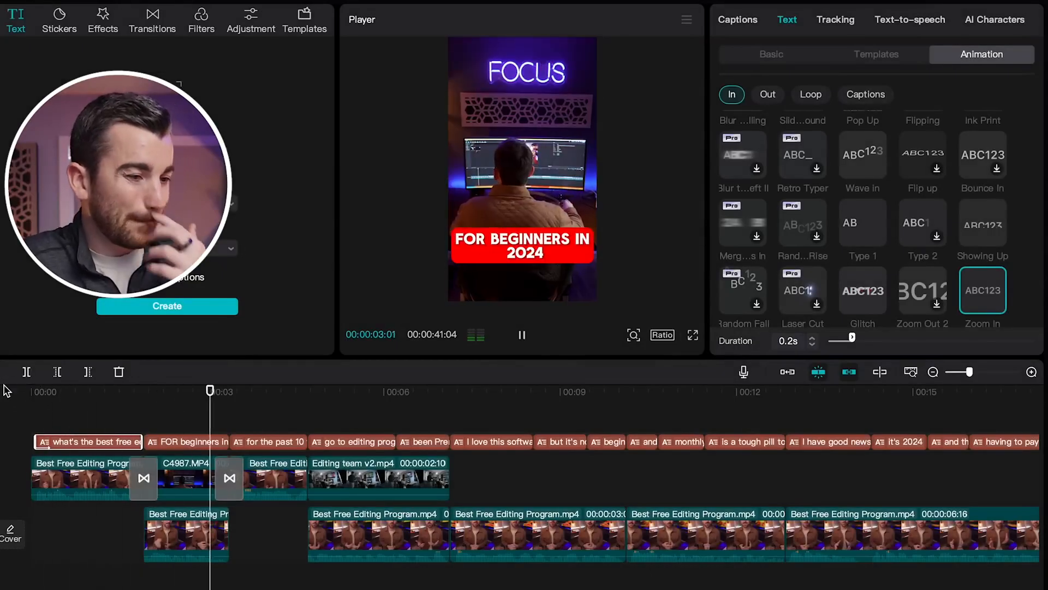
{"action": "key", "text": "space"}
Try the trending track "Welcome to Walkerworld" under the video from the start of the timeline, and delete it
{"action": "scroll", "coordinate": [917, 262], "scroll_direction": "up", "scroll_amount": 2}
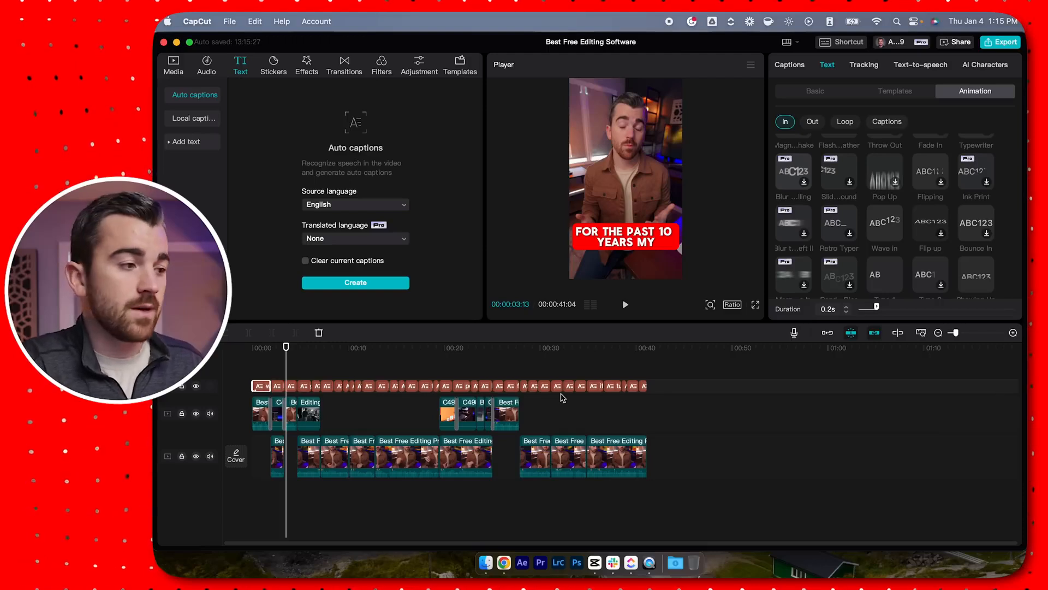
{"action": "left_click", "coordinate": [210, 69]}
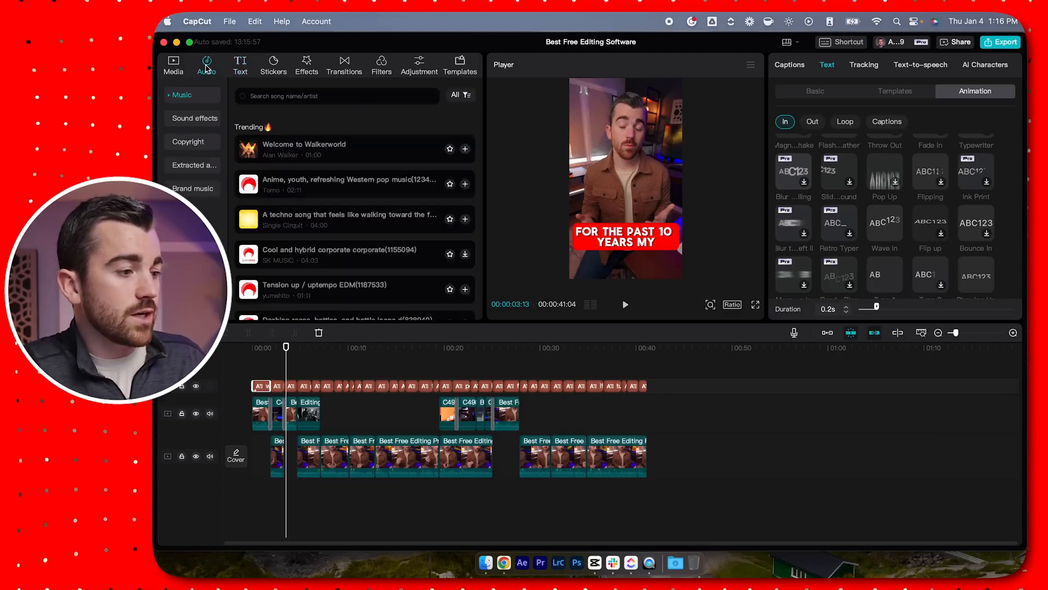
{"action": "scroll", "coordinate": [281, 221], "scroll_direction": "down", "scroll_amount": 2}
{"action": "scroll", "coordinate": [281, 221], "scroll_direction": "up", "scroll_amount": 2}
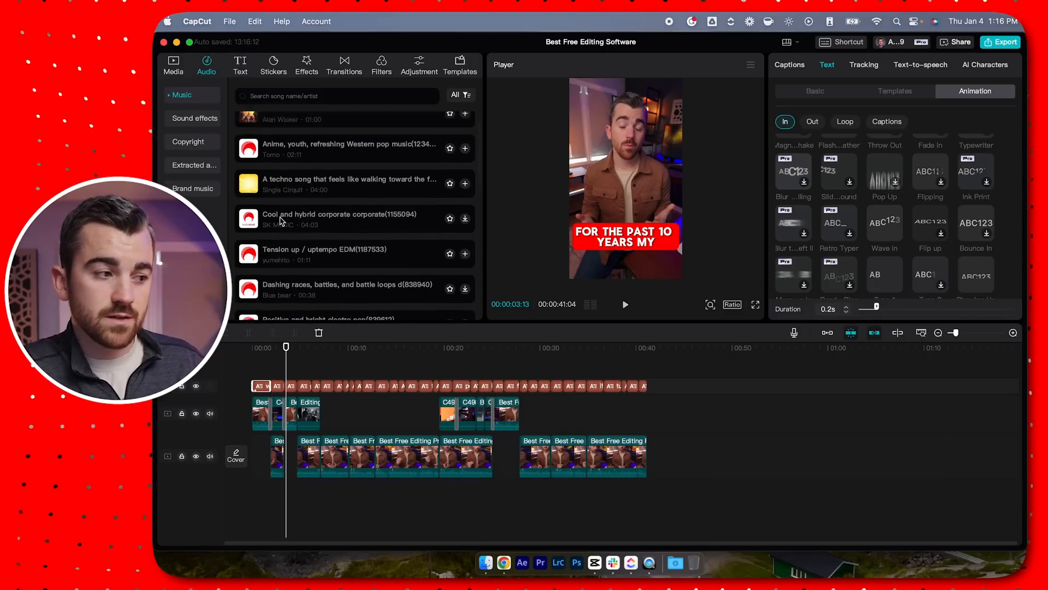
{"action": "left_click_drag", "start_coordinate": [280, 155], "coordinate": [251, 494]}
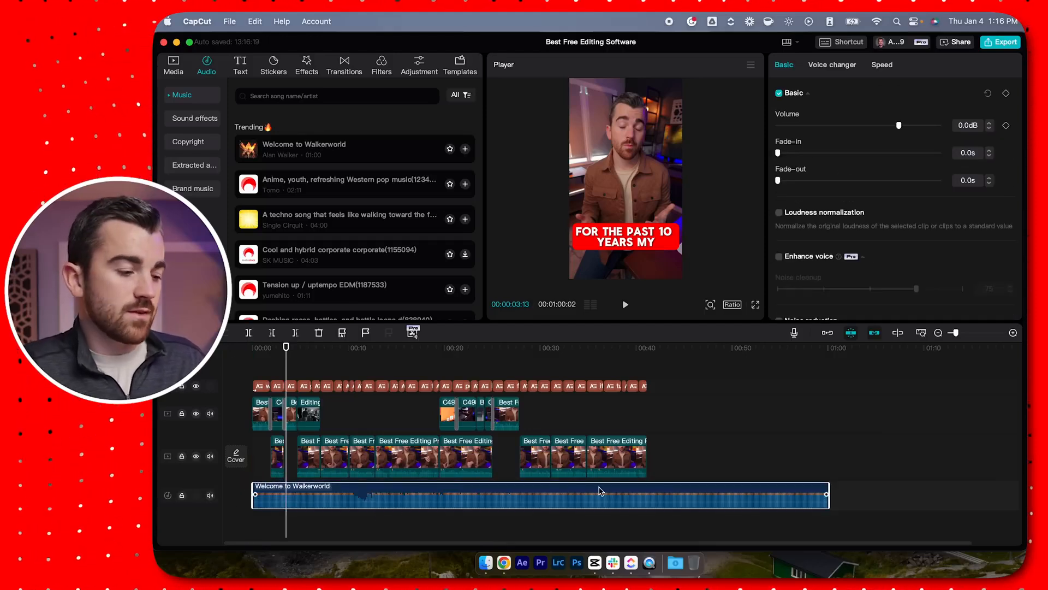
{"action": "key", "text": "Delete"}
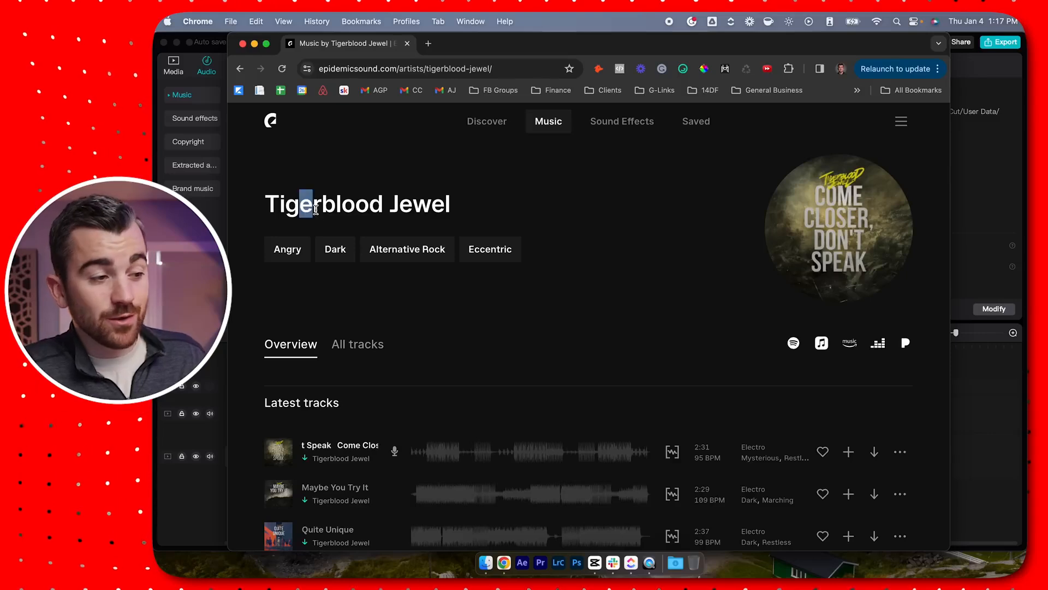
View the Tigerblood Jewel page on Epidemic Sound, and import "Tigerblood Jewel Maybe You Try It.mp3" into CapCut under the video from the start
{"action": "left_click_drag", "start_coordinate": [322, 204], "coordinate": [416, 209]}
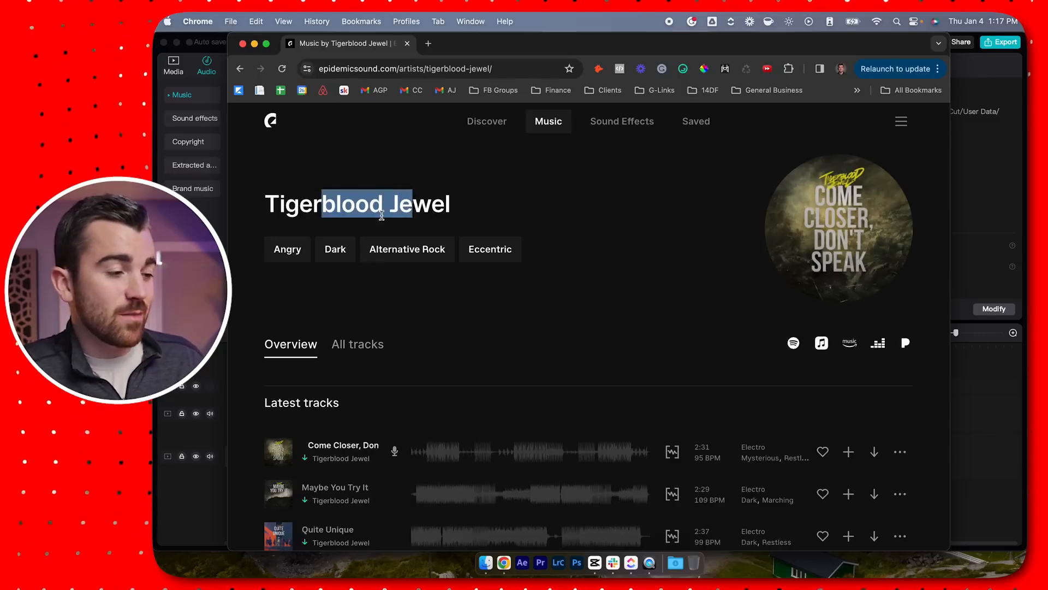
{"action": "scroll", "coordinate": [409, 362], "scroll_direction": "down", "scroll_amount": 4}
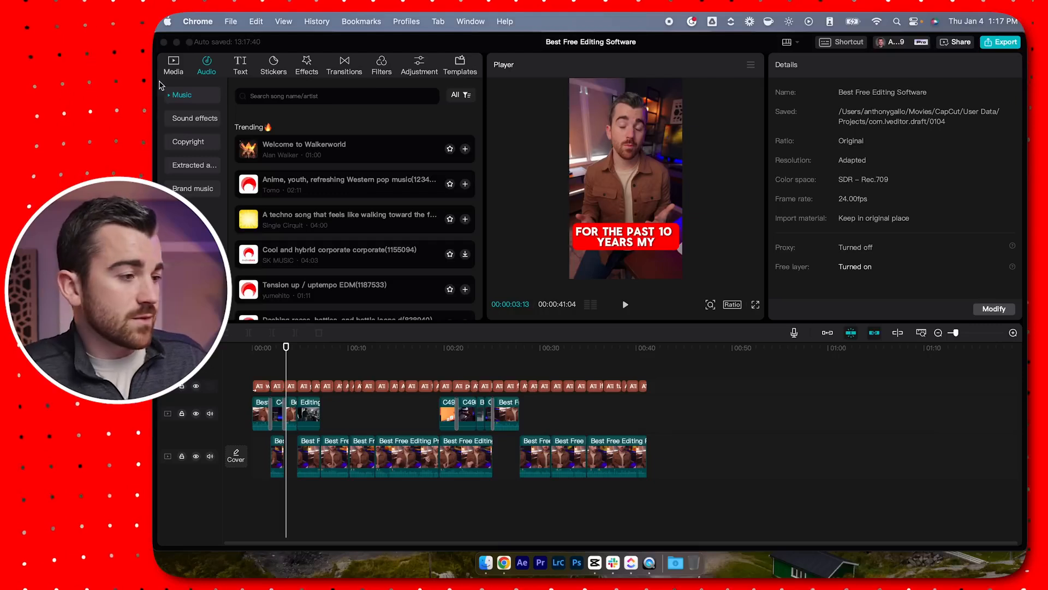
{"action": "left_click", "coordinate": [175, 65]}
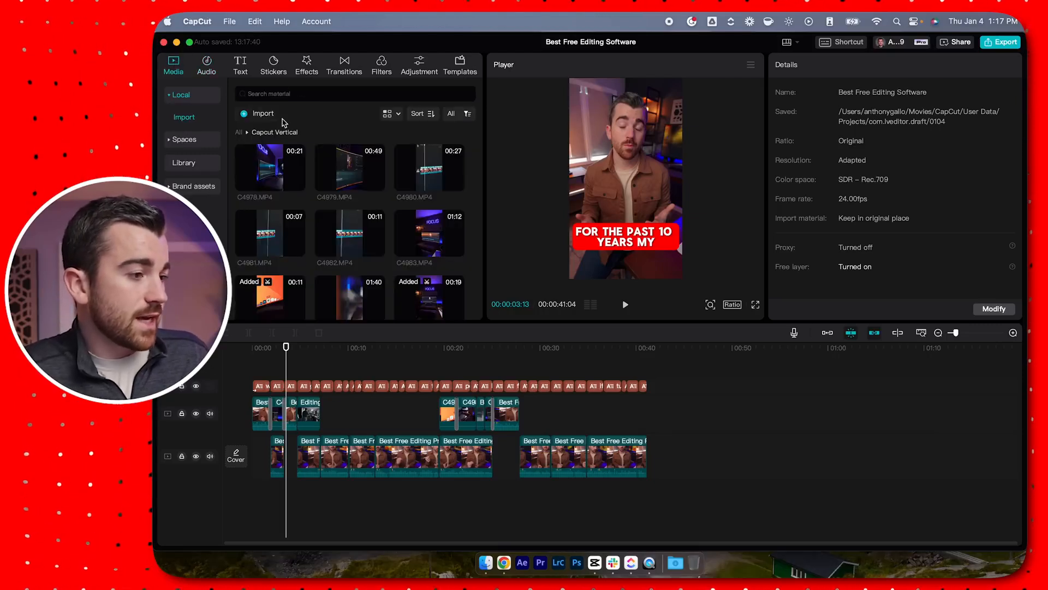
{"action": "left_click", "coordinate": [239, 132]}
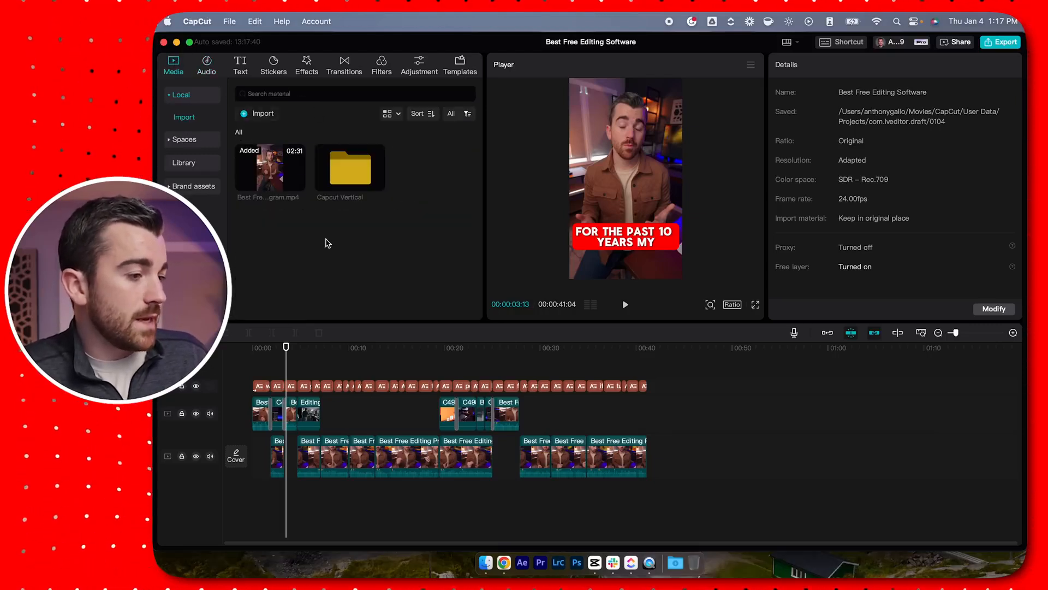
{"action": "left_click", "coordinate": [258, 114]}
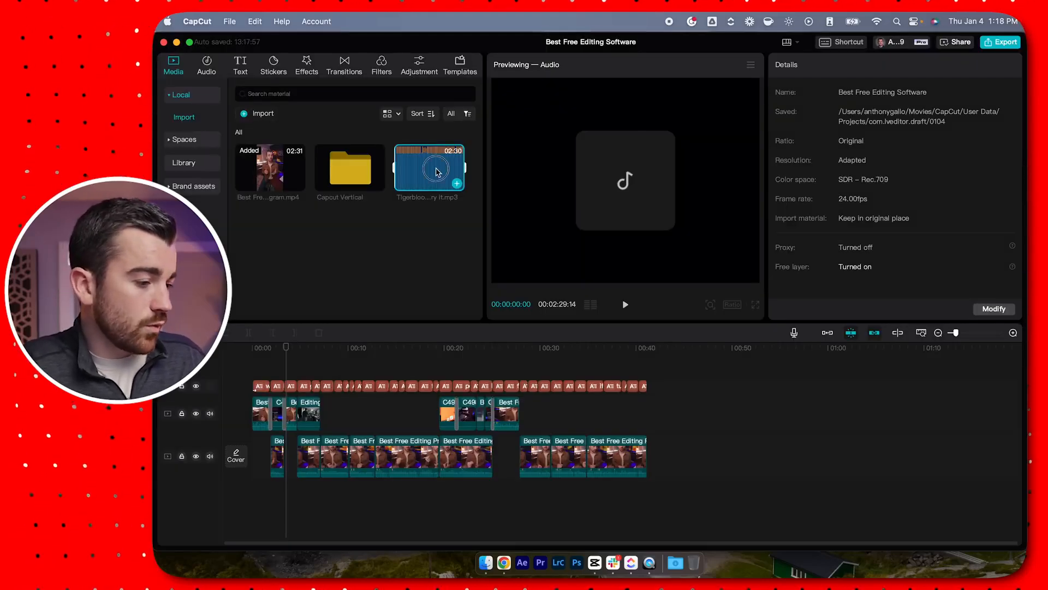
{"action": "left_click_drag", "start_coordinate": [436, 172], "coordinate": [264, 502]}
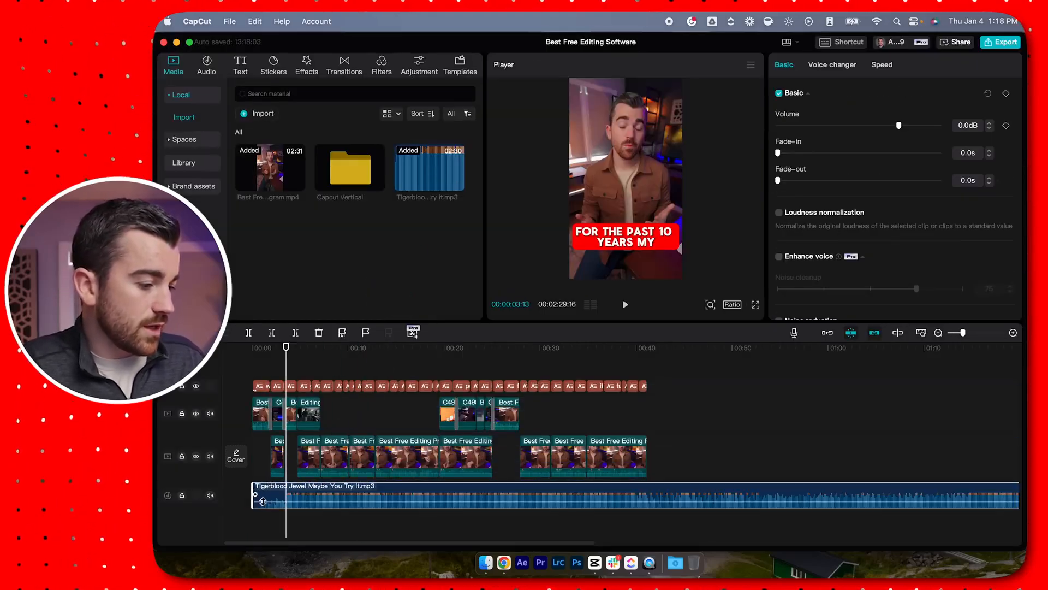
Trim about 3 seconds off the beginning of the music track and lower its volume to -16.6dB, checking the mix against the voice
{"action": "scroll", "coordinate": [263, 502], "scroll_direction": "up", "scroll_amount": 5}
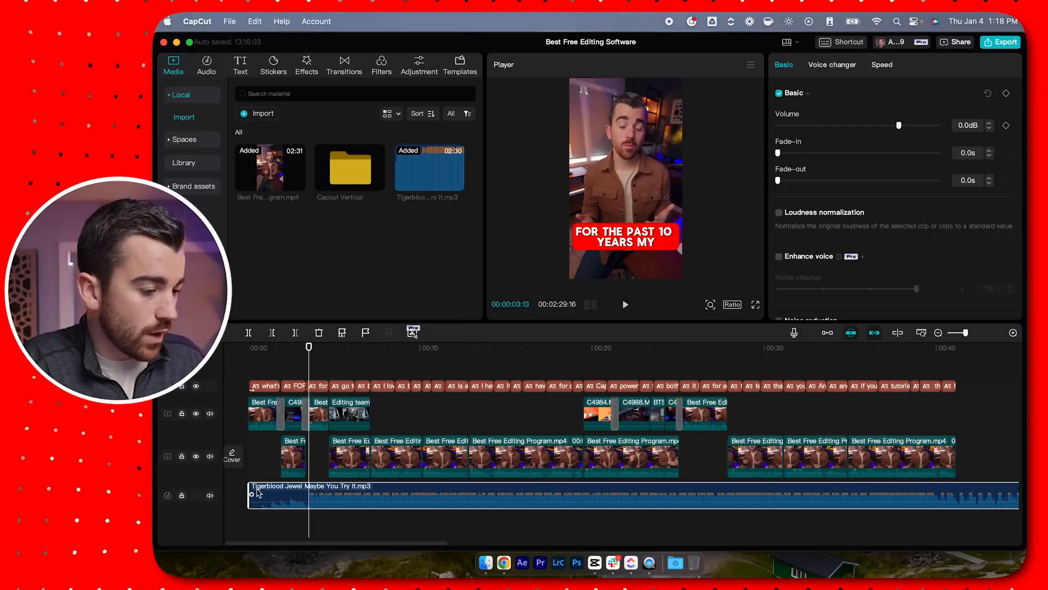
{"action": "mouse_move", "coordinate": [251, 488]}
{"action": "left_mouse_down"}
{"action": "mouse_move", "coordinate": [301, 488]}
{"action": "mouse_move", "coordinate": [247, 489]}
{"action": "left_mouse_up"}
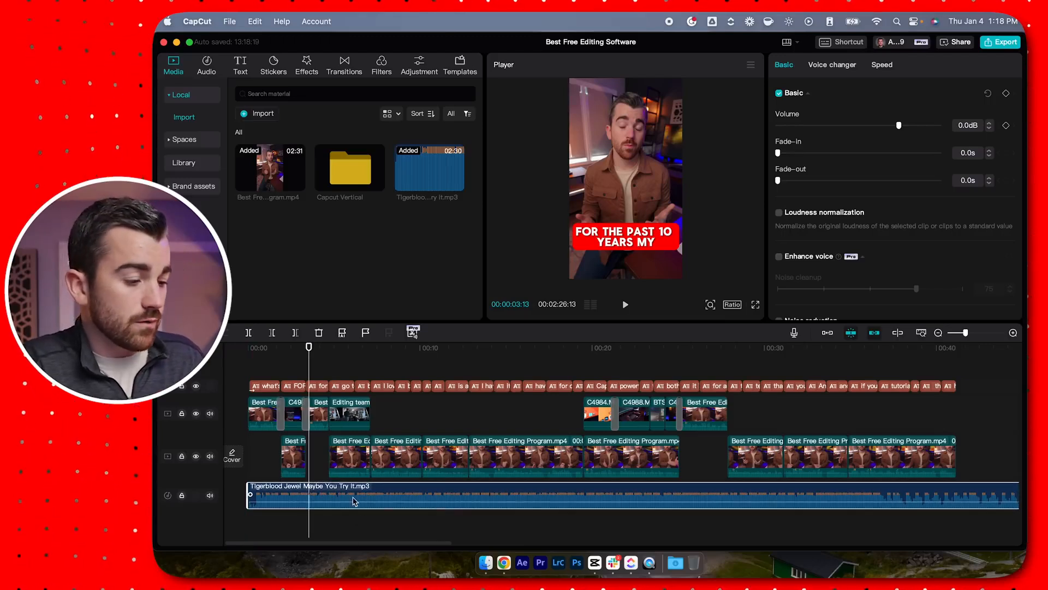
{"action": "left_click", "coordinate": [301, 496]}
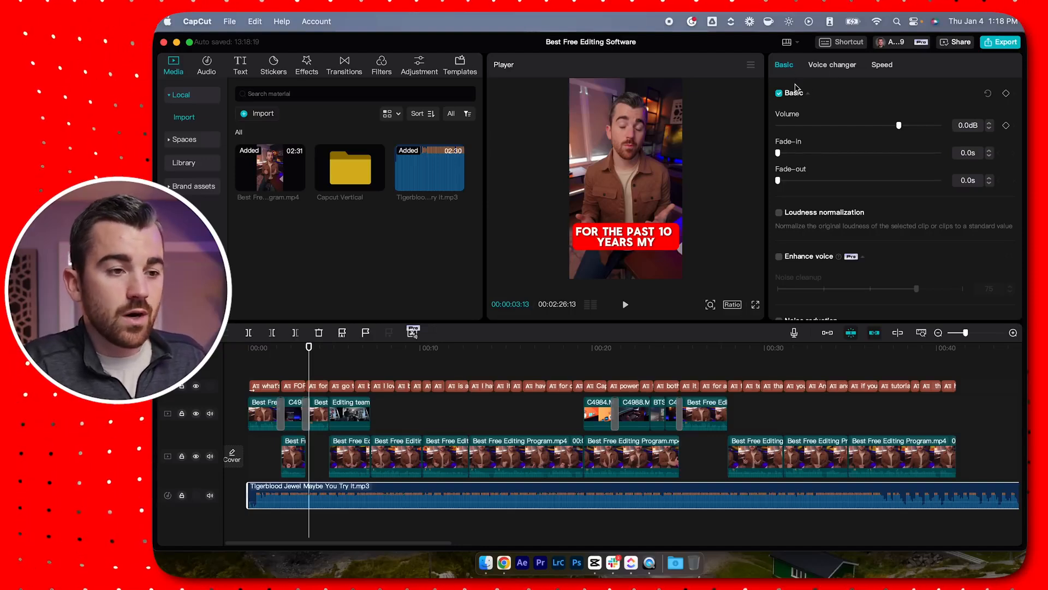
{"action": "left_click_drag", "start_coordinate": [899, 125], "coordinate": [865, 126]}
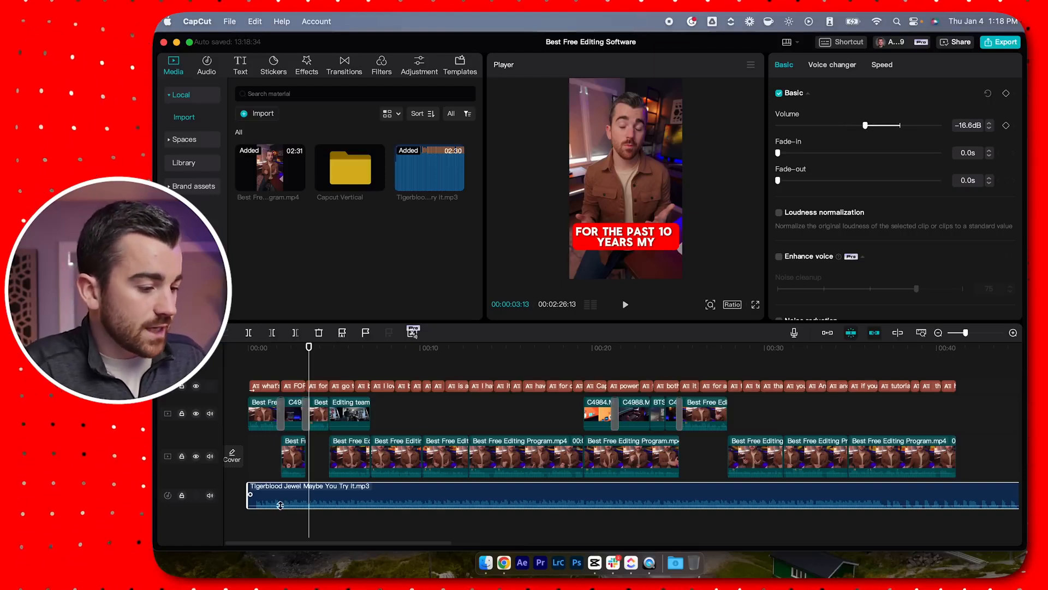
{"action": "left_click_drag", "start_coordinate": [277, 504], "coordinate": [277, 505]}
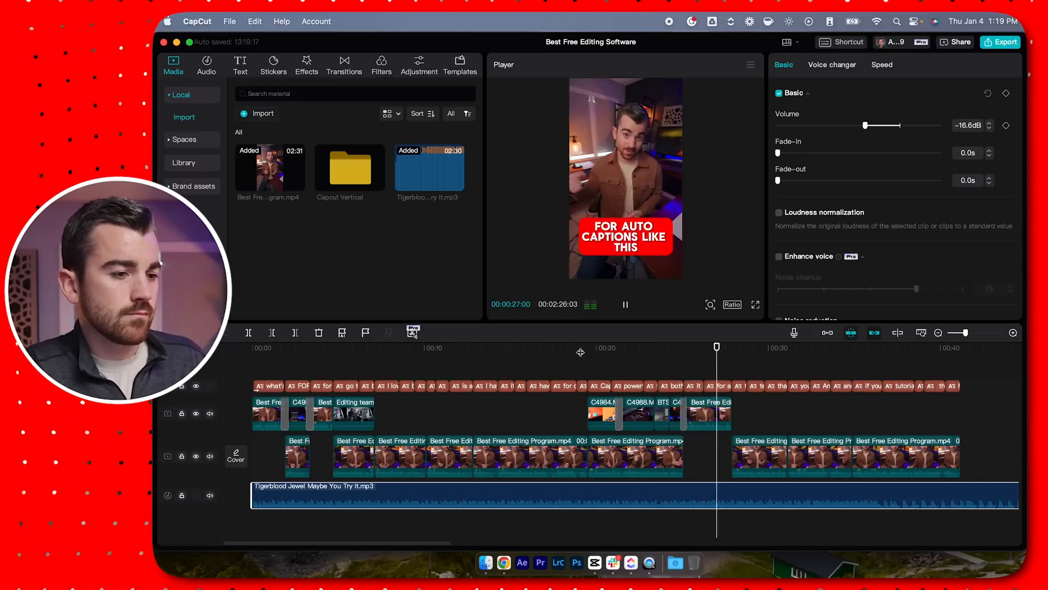
{"action": "left_click", "coordinate": [228, 349]}
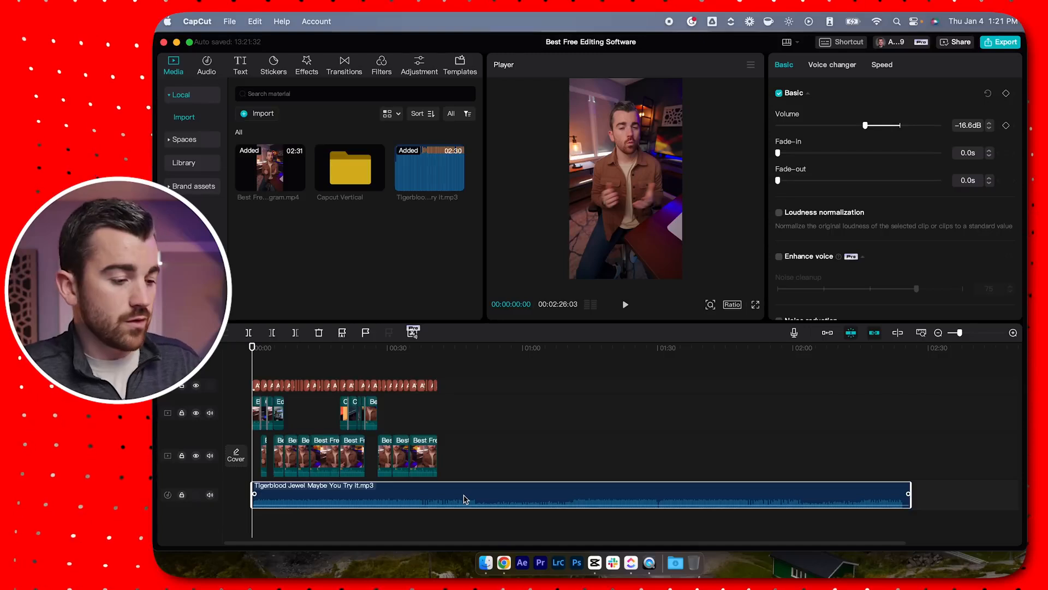
Trim the end of the background music so it finishes with the last video clip
{"action": "left_click_drag", "start_coordinate": [912, 489], "coordinate": [435, 498]}
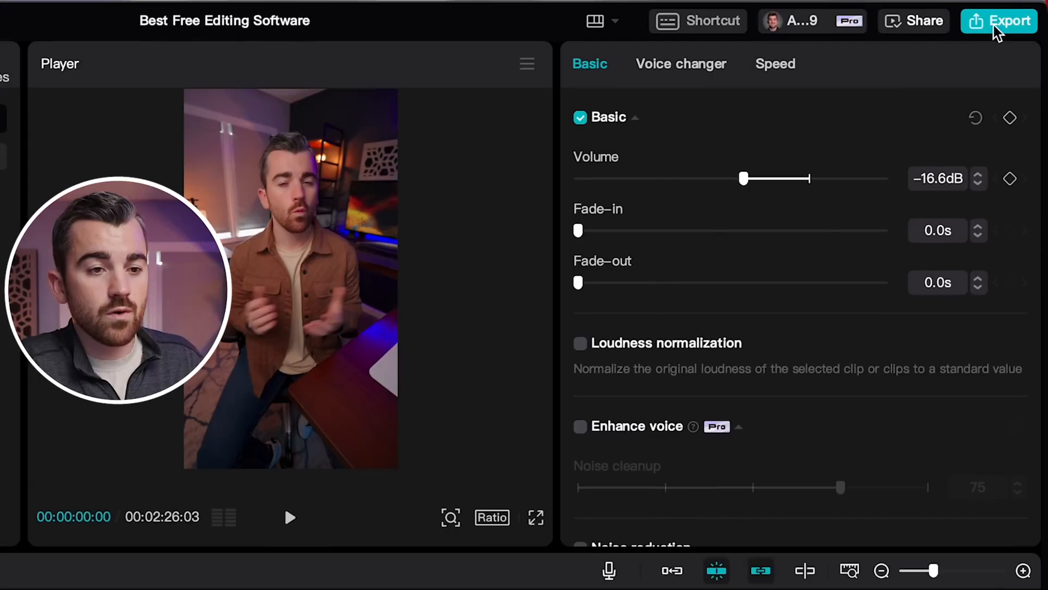
Open the video export settings and choose Desktop as the export folder
{"action": "left_click", "coordinate": [994, 24]}
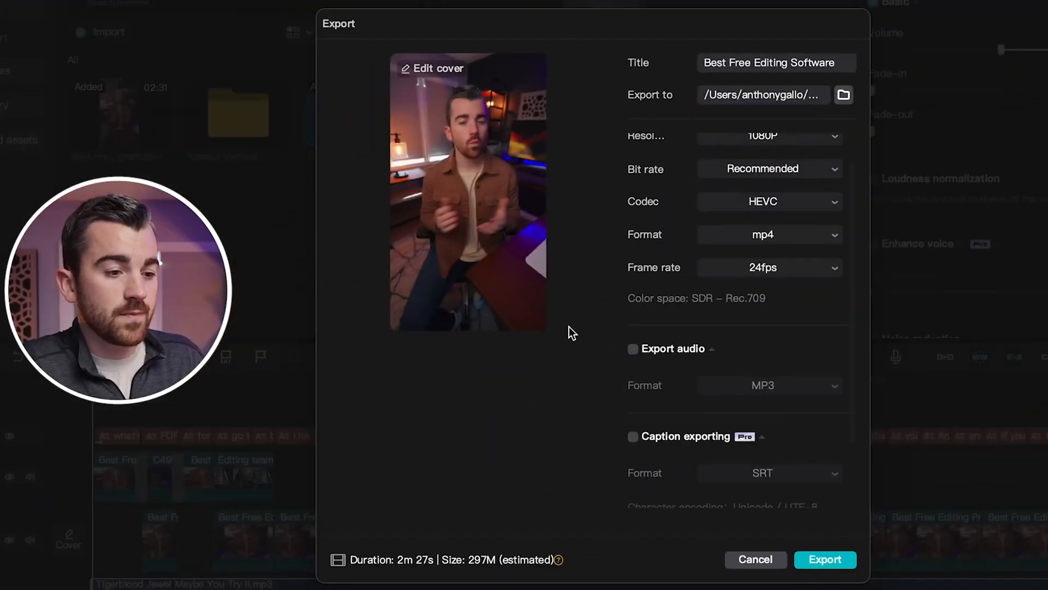
{"action": "scroll", "coordinate": [782, 301], "scroll_direction": "up", "scroll_amount": 2}
{"action": "double_click", "coordinate": [712, 64]}
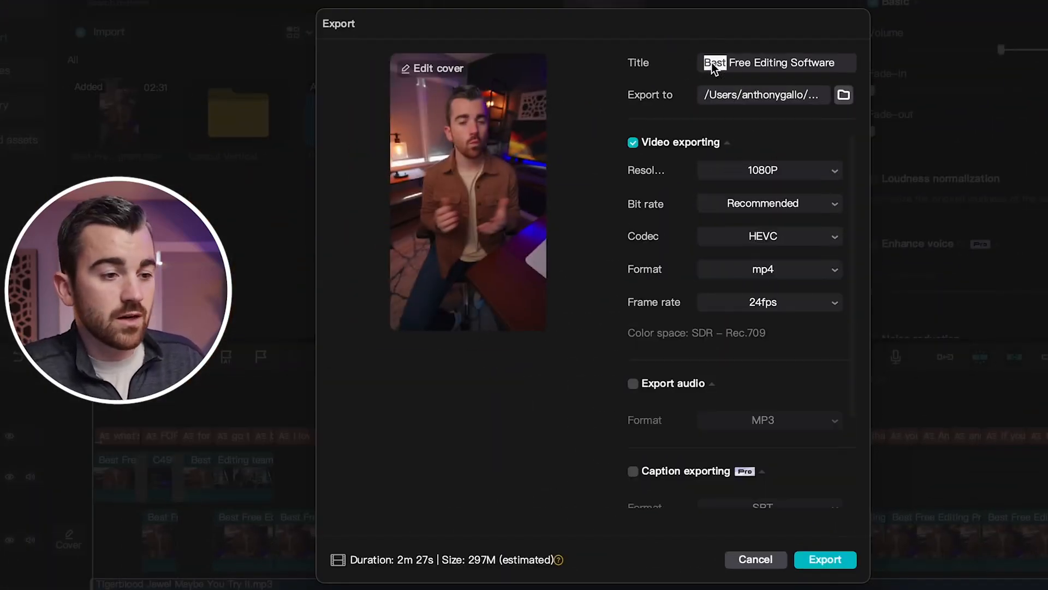
{"action": "left_click", "coordinate": [844, 97]}
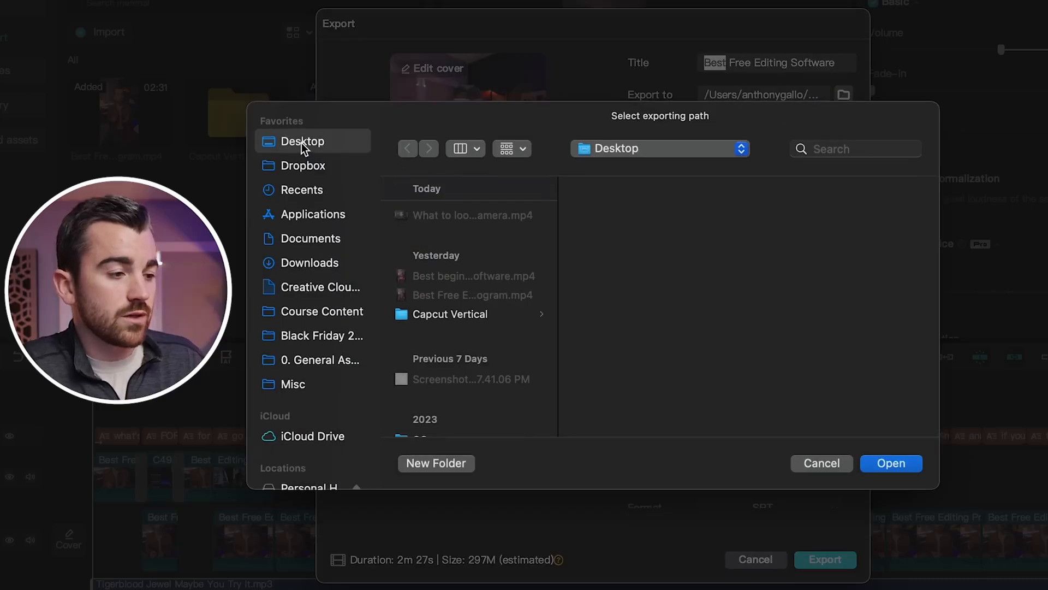
{"action": "left_click", "coordinate": [898, 463]}
{"action": "scroll", "coordinate": [677, 169], "scroll_direction": "down", "scroll_amount": 1}
{"action": "scroll", "coordinate": [710, 169], "scroll_direction": "up", "scroll_amount": 1}
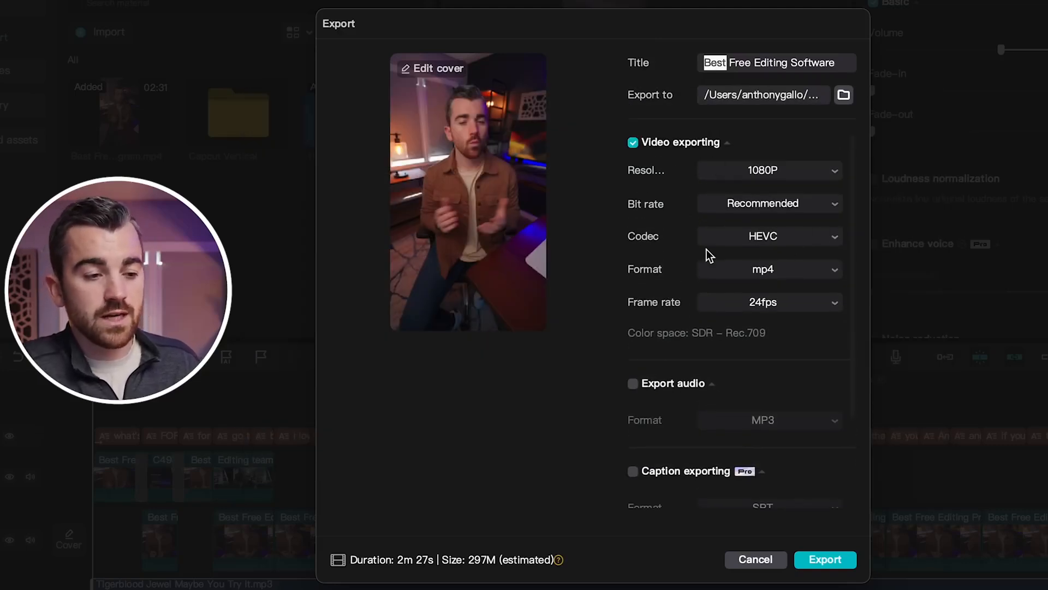
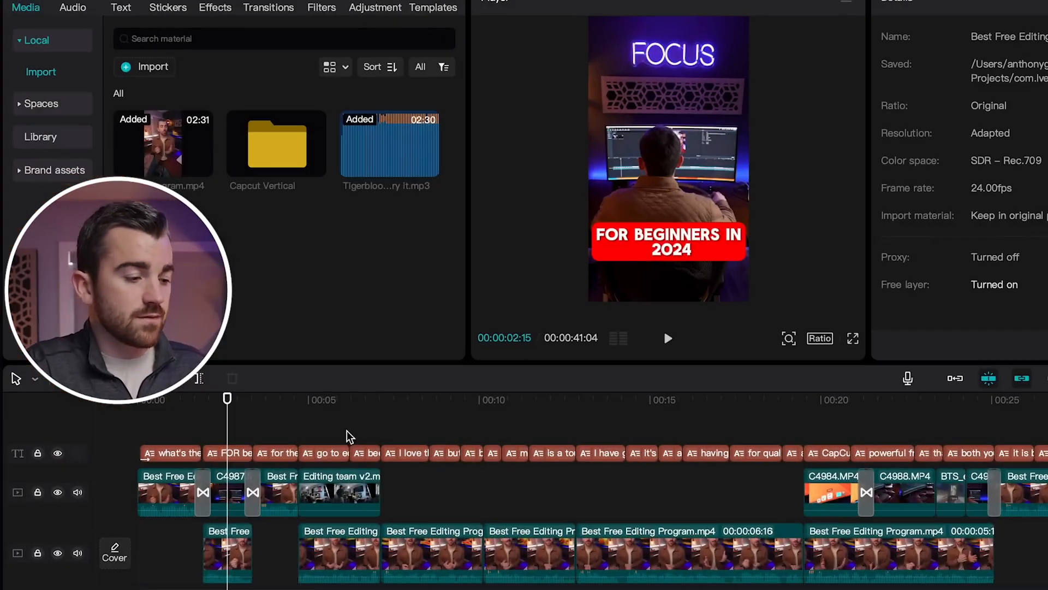
Delete the five captions over the opening clips and return the playhead to the start of the timeline
{"action": "left_click_drag", "start_coordinate": [368, 433], "coordinate": [177, 464]}
{"action": "key", "text": "Delete"}
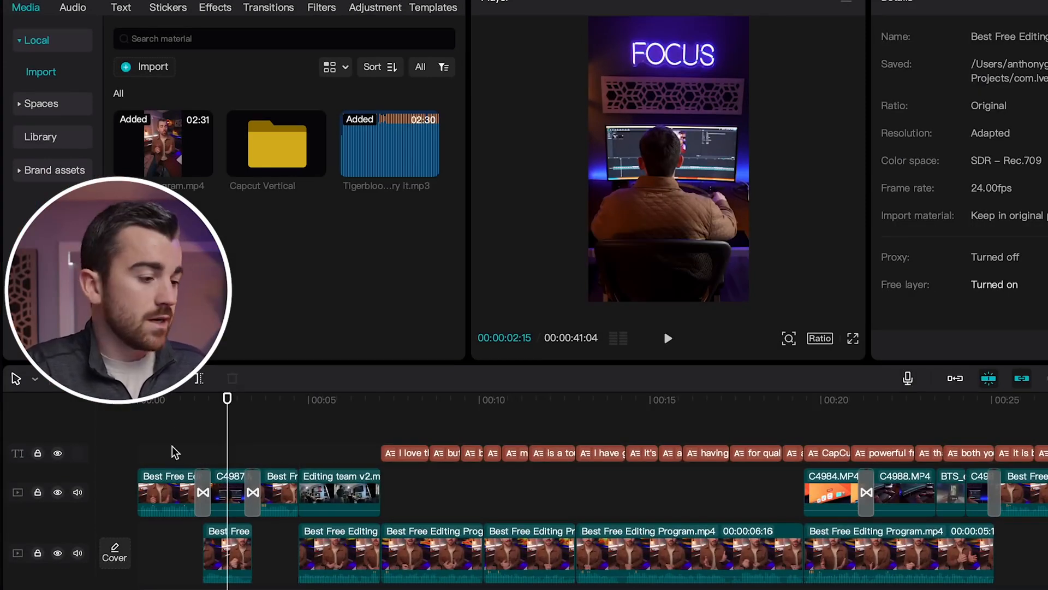
{"action": "left_click", "coordinate": [113, 394]}
{"action": "key", "text": "space"}
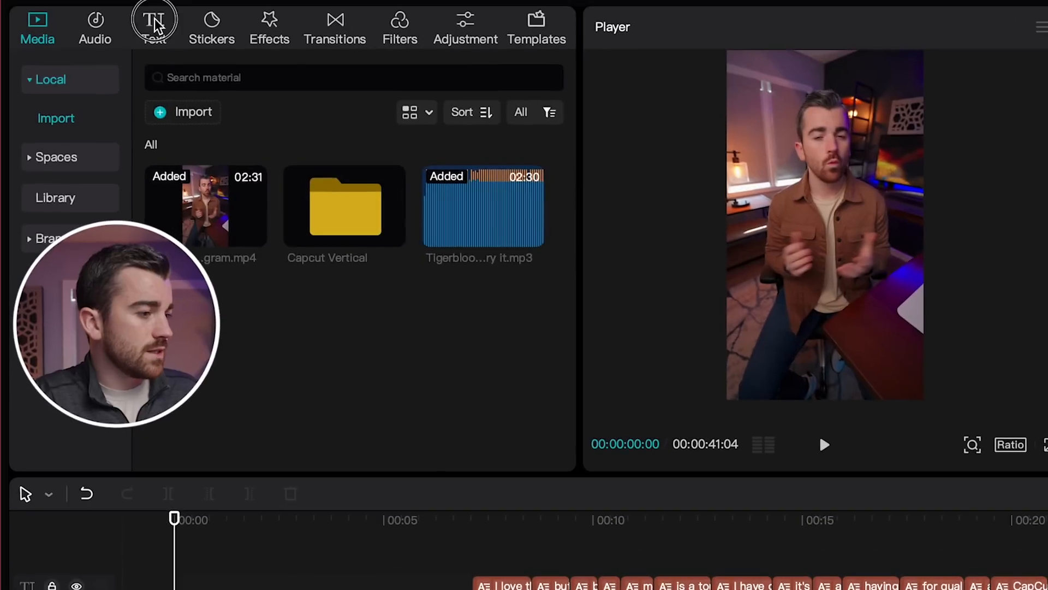
Add the brand_text_1 text preset at the start of the timeline and place it slightly below the frame's centre
{"action": "left_click", "coordinate": [121, 6]}
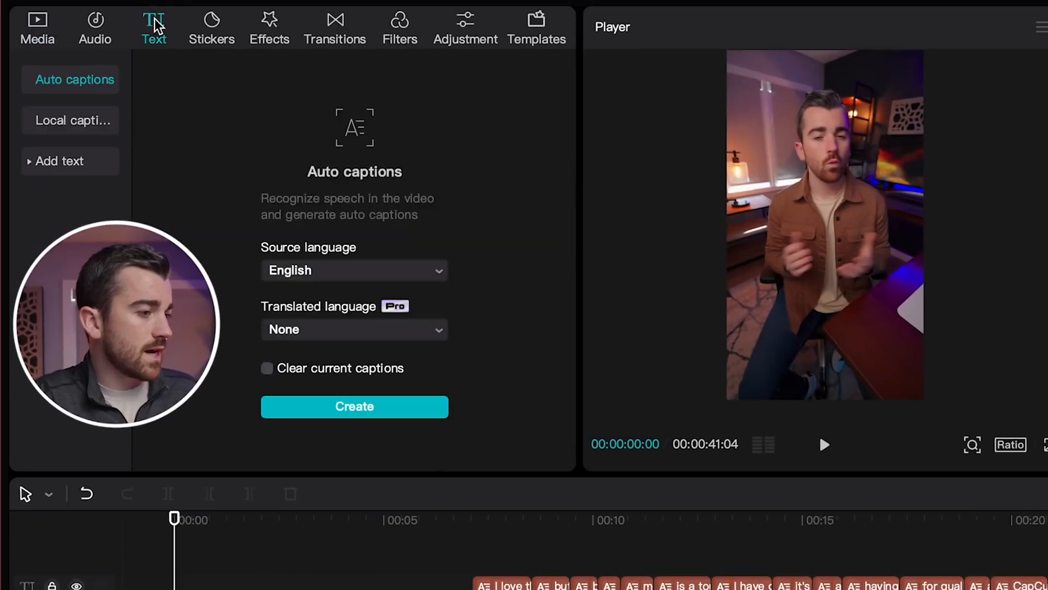
{"action": "left_click", "coordinate": [76, 161]}
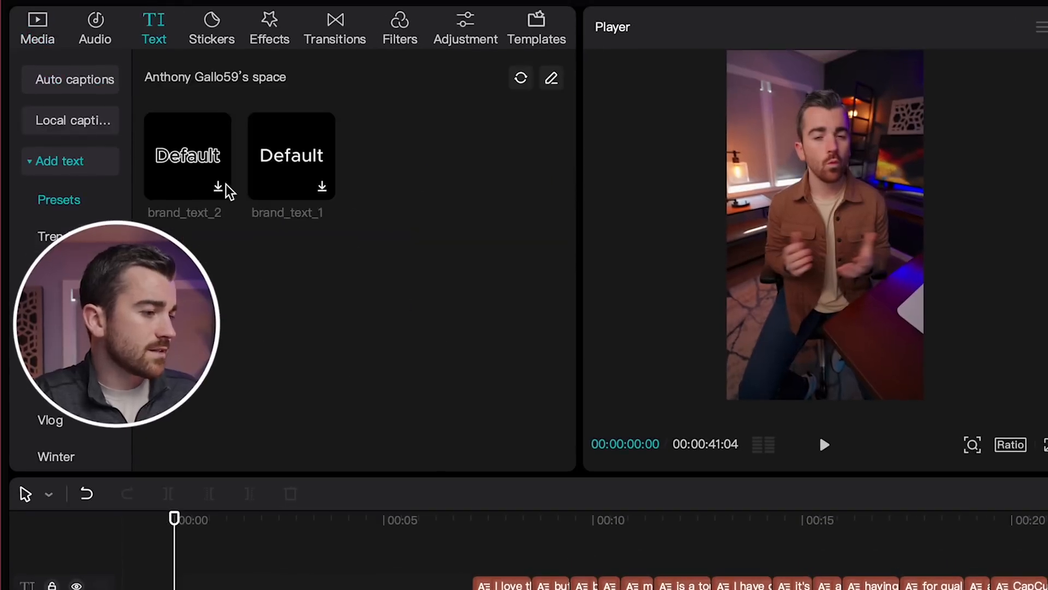
{"action": "left_click_drag", "start_coordinate": [278, 164], "coordinate": [183, 583]}
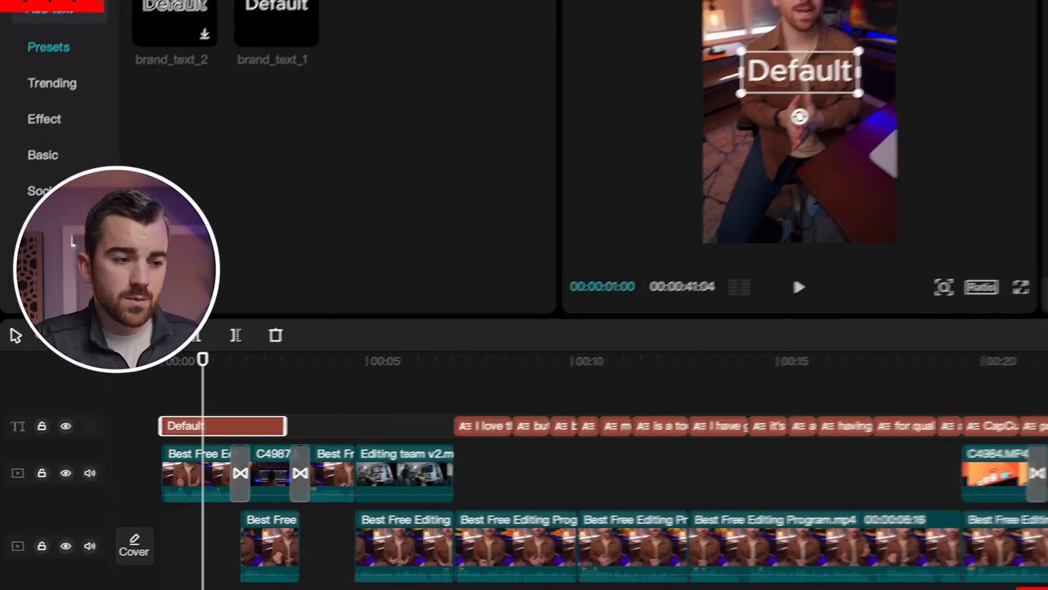
{"action": "left_click", "coordinate": [825, 73]}
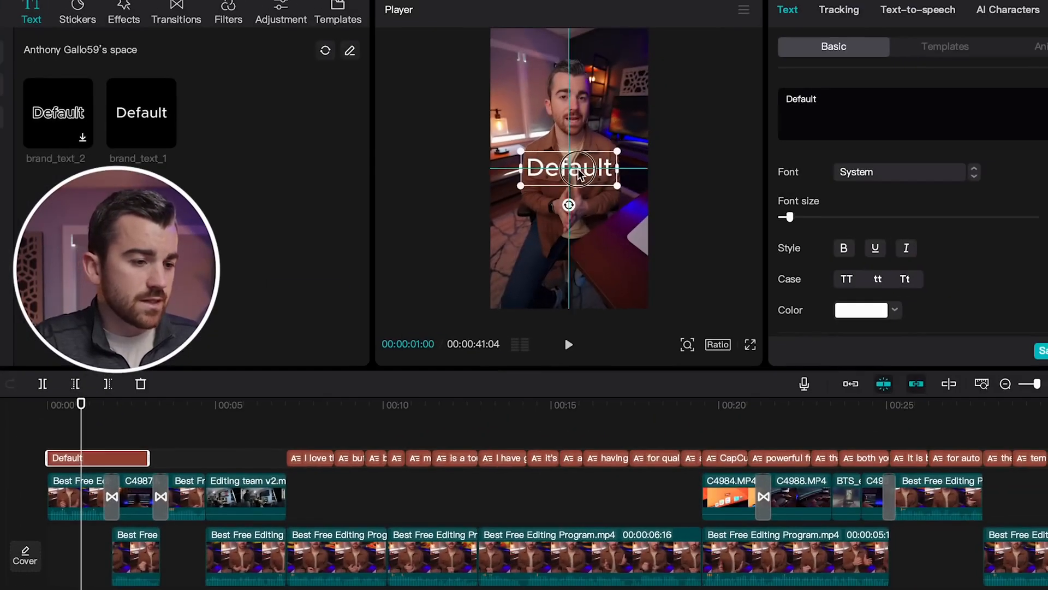
{"action": "left_click_drag", "start_coordinate": [579, 174], "coordinate": [579, 208]}
Set the new title's font to ZY Resolve and change its text to WHAT'S
{"action": "left_click", "coordinate": [900, 172]}
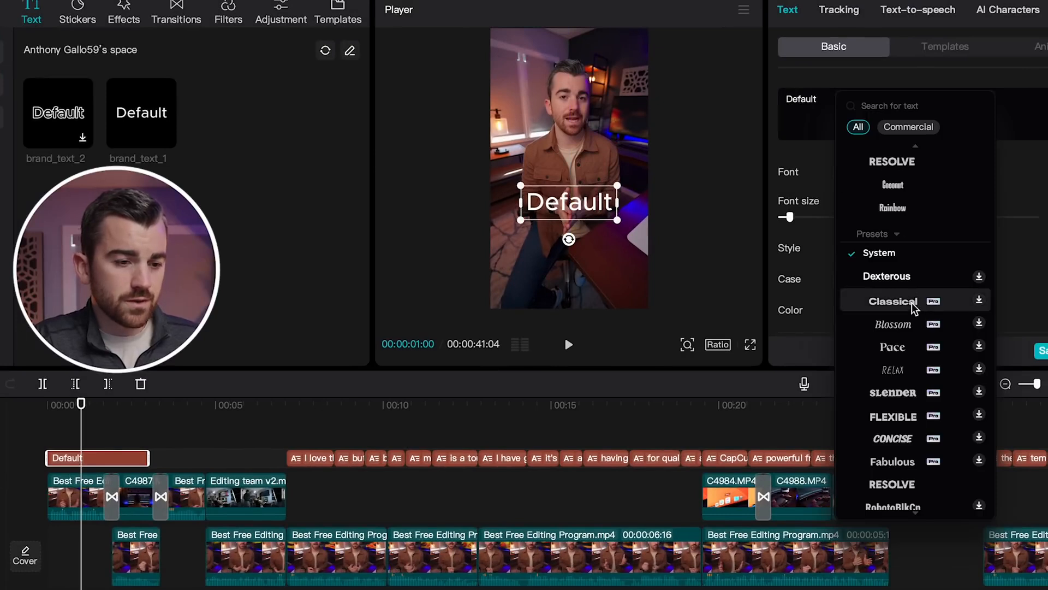
{"action": "left_click", "coordinate": [892, 484]}
{"action": "left_click", "coordinate": [20, 406]}
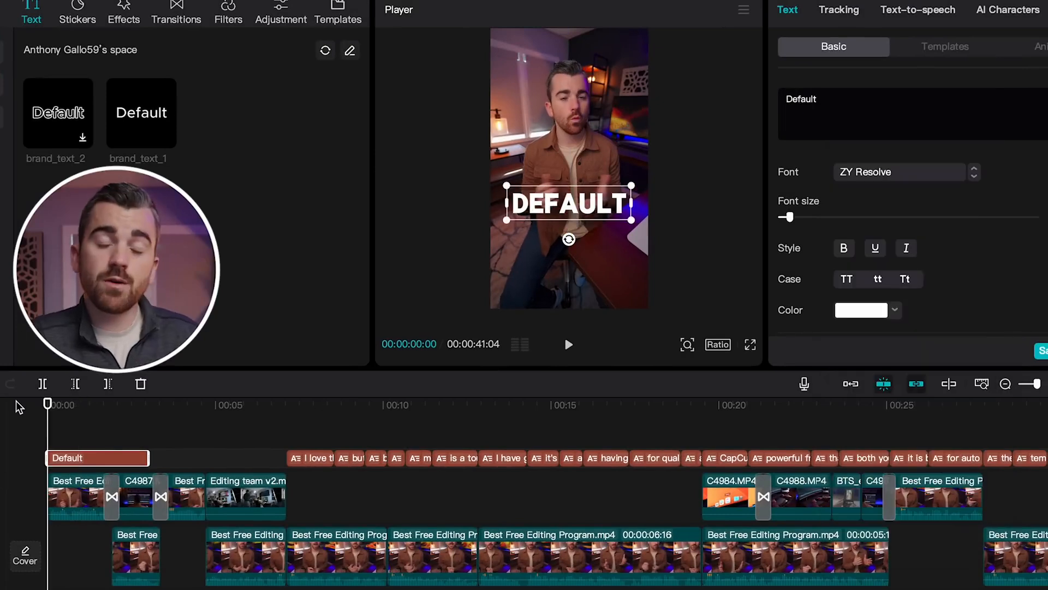
{"action": "double_click", "coordinate": [562, 207]}
{"action": "type", "text": "WHAT"}
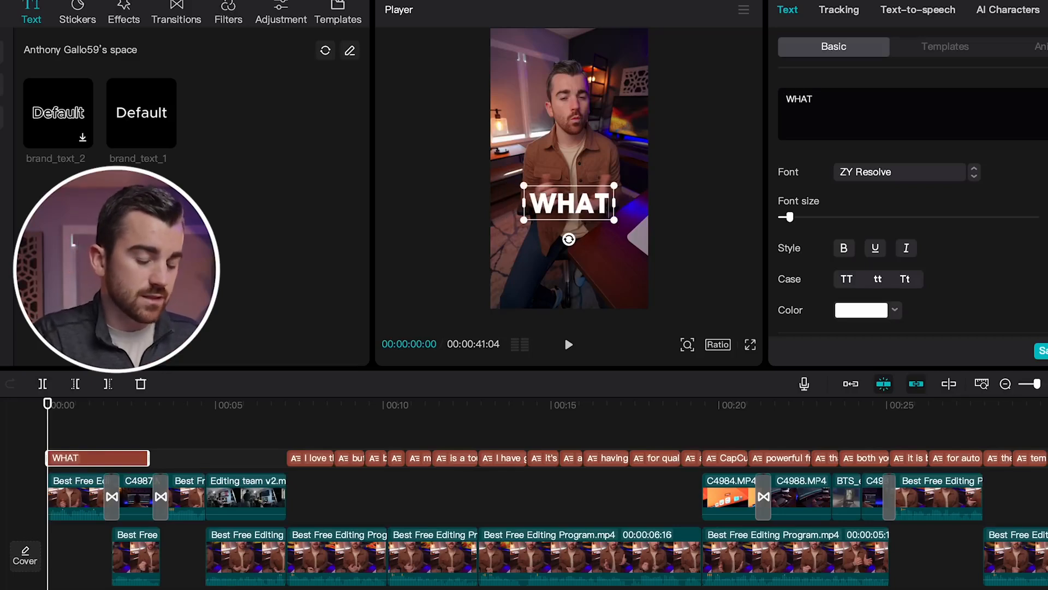
{"action": "type", "text": "'S"}
{"action": "left_click", "coordinate": [95, 404]}
{"action": "left_click_drag", "start_coordinate": [95, 404], "coordinate": [25, 405]}
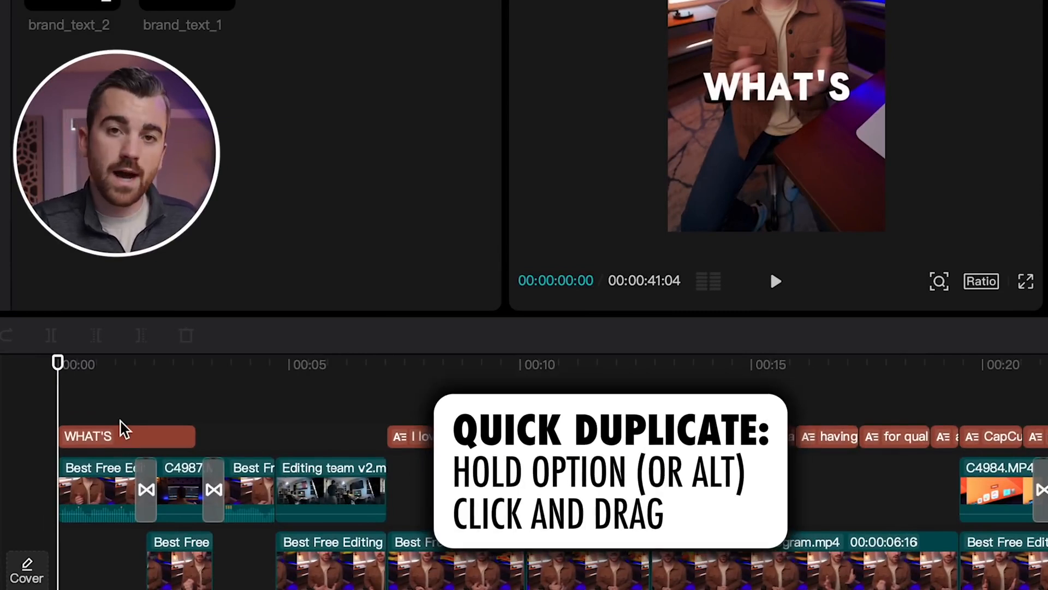
Duplicate the WHAT'S title onto a track above with a slightly later start, place it underneath in the frame, and change it to THE
{"action": "left_click_drag", "start_coordinate": [108, 438], "coordinate": [140, 415]}
{"action": "left_click", "coordinate": [111, 467]}
{"action": "left_click", "coordinate": [124, 445]}
{"action": "left_click_drag", "start_coordinate": [84, 365], "coordinate": [122, 363]}
{"action": "left_click_drag", "start_coordinate": [763, 98], "coordinate": [759, 139]}
{"action": "type", "text": "THE"}
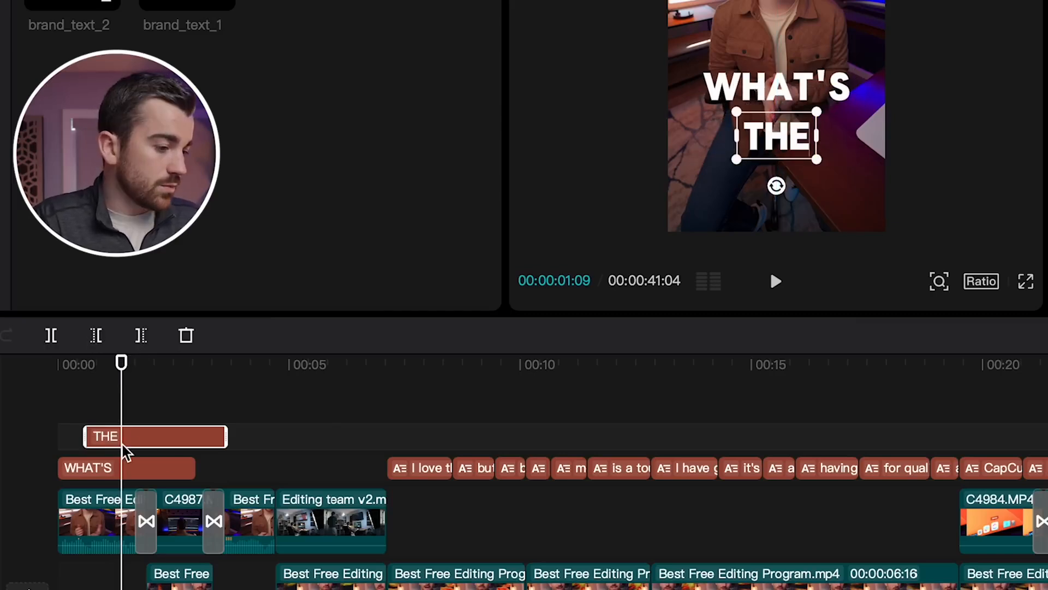
Duplicate the THE title onto another track with a slightly later start, change it to BEST, and place it beside THE
{"action": "left_click_drag", "start_coordinate": [122, 445], "coordinate": [143, 425]}
{"action": "left_click", "coordinate": [773, 137]}
{"action": "double_click", "coordinate": [773, 136]}
{"action": "type", "text": "BEST"}
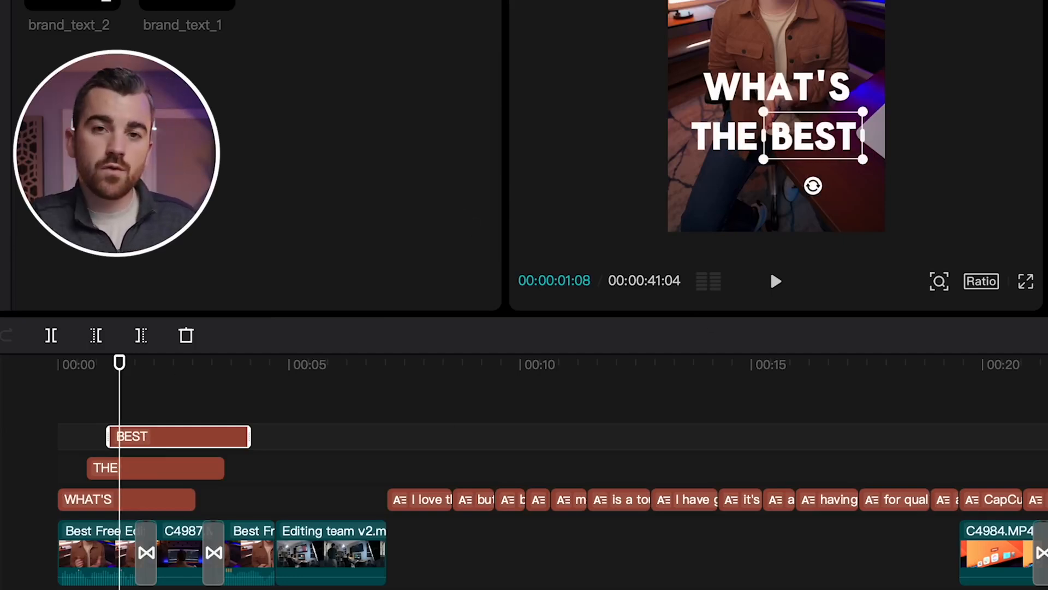
Move THE and BEST closer beneath WHAT'S, and scale all three titles down slightly together
{"action": "left_click_drag", "start_coordinate": [292, 418], "coordinate": [163, 473]}
{"action": "left_click_drag", "start_coordinate": [816, 145], "coordinate": [817, 134]}
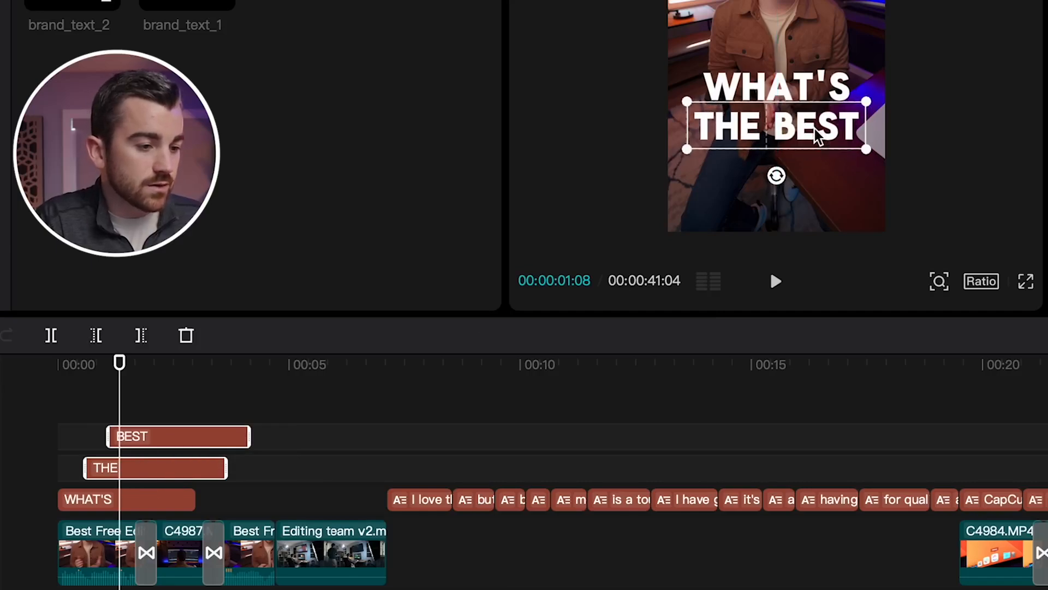
{"action": "left_click_drag", "start_coordinate": [261, 405], "coordinate": [137, 508]}
{"action": "left_click_drag", "start_coordinate": [687, 62], "coordinate": [695, 70]}
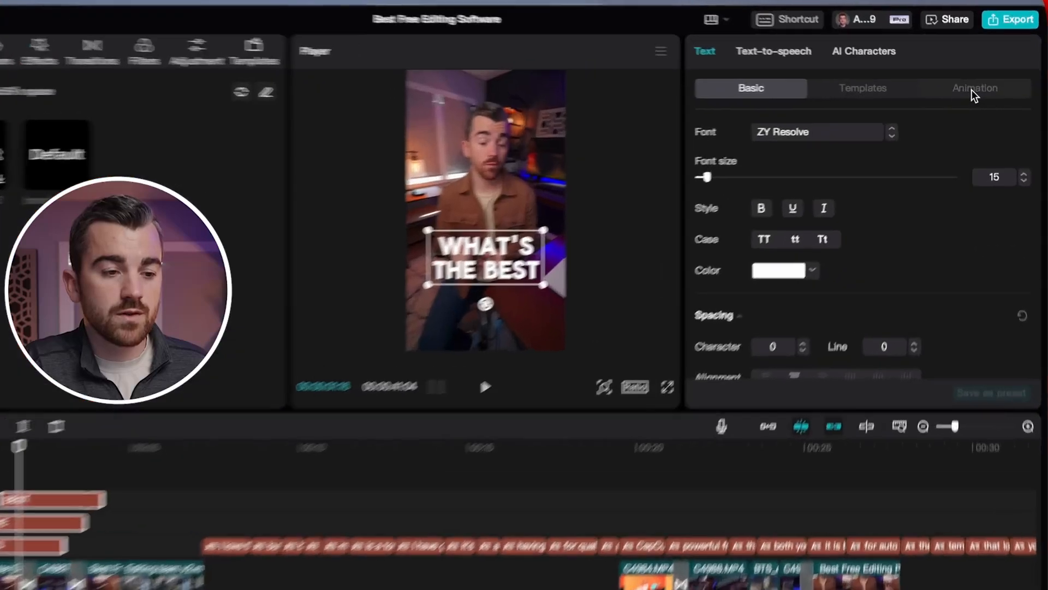
Apply the Bounce Left entrance animation to all three titles and preview the opening
{"action": "left_click", "coordinate": [973, 91]}
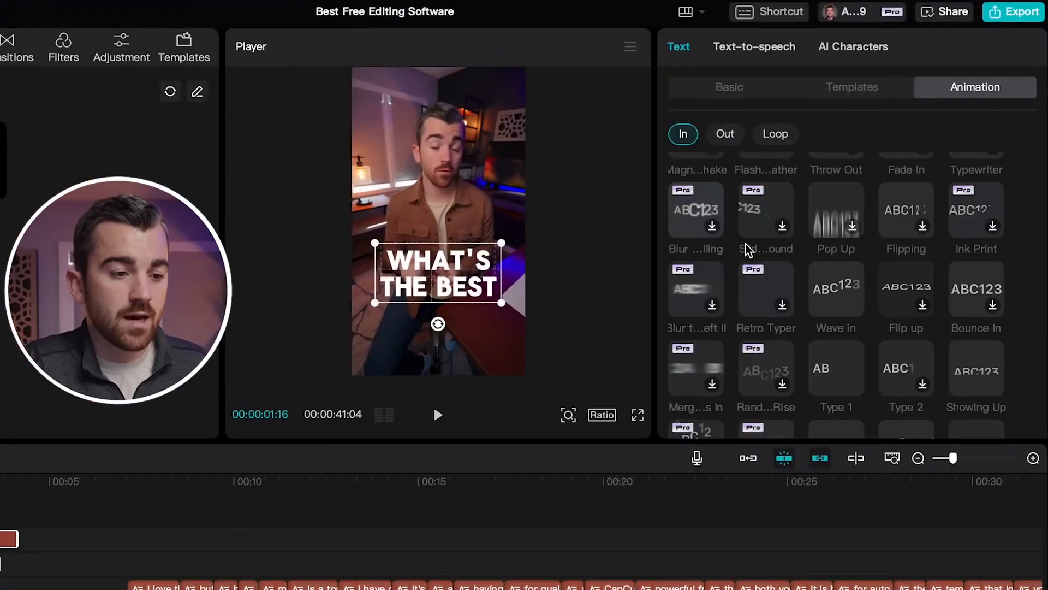
{"action": "scroll", "coordinate": [726, 297], "scroll_direction": "down", "scroll_amount": 3}
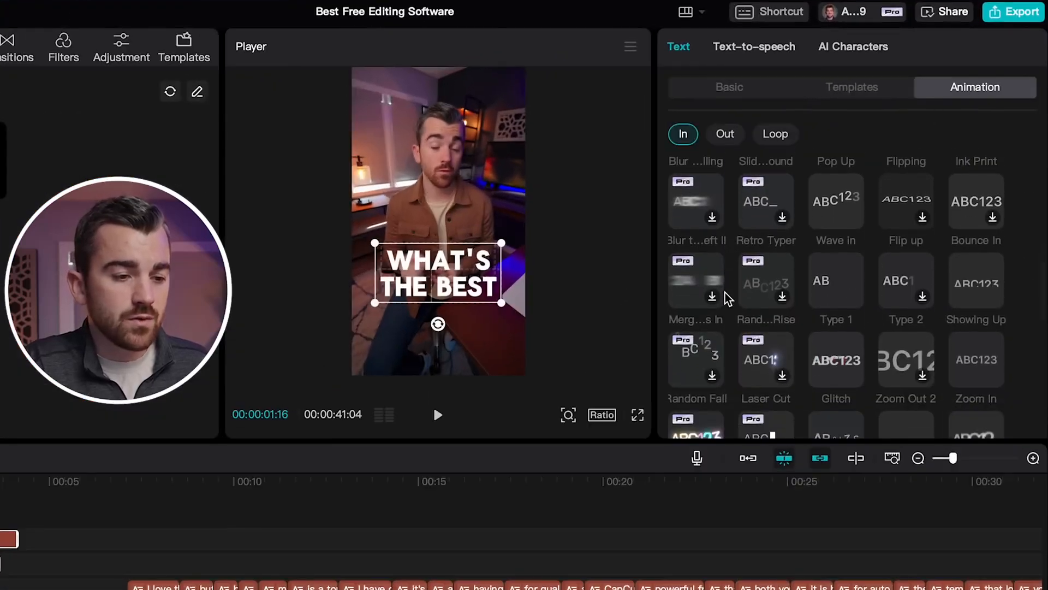
{"action": "scroll", "coordinate": [728, 298], "scroll_direction": "up", "scroll_amount": 3}
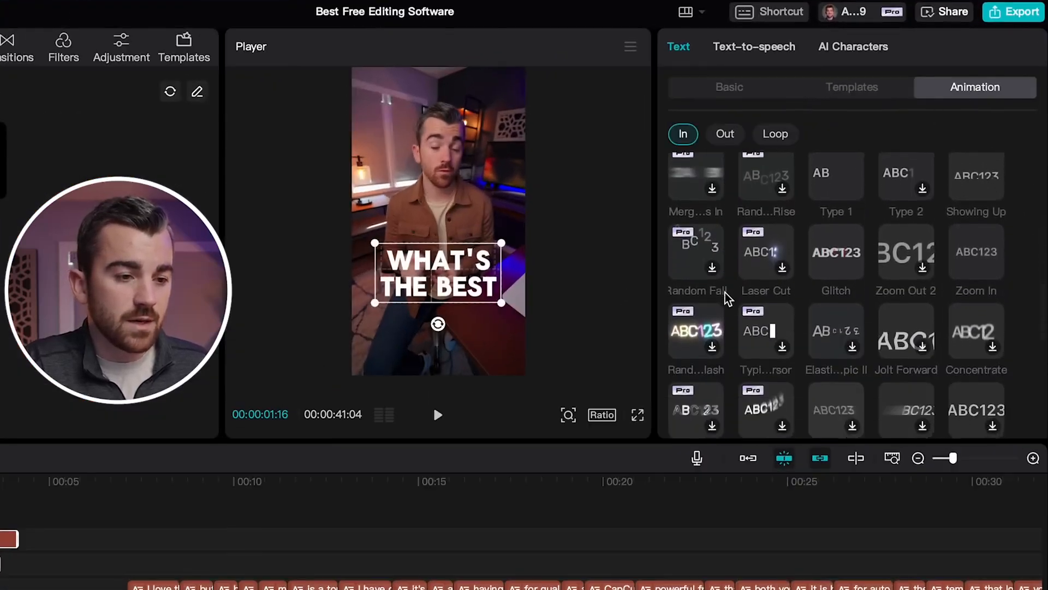
{"action": "scroll", "coordinate": [728, 299], "scroll_direction": "up", "scroll_amount": 3}
{"action": "left_click", "coordinate": [706, 344]}
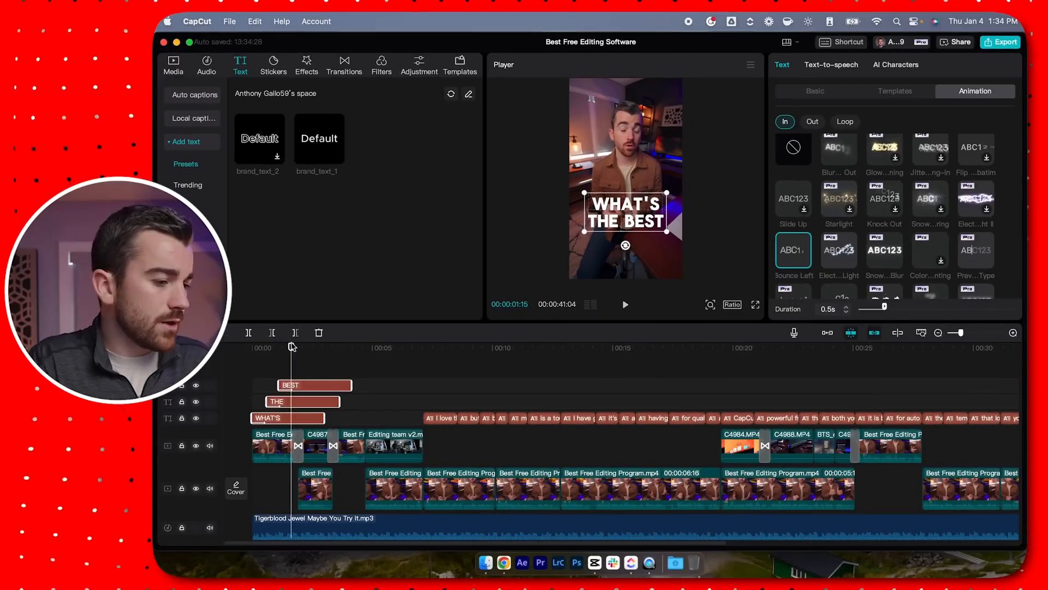
{"action": "key", "text": "space"}
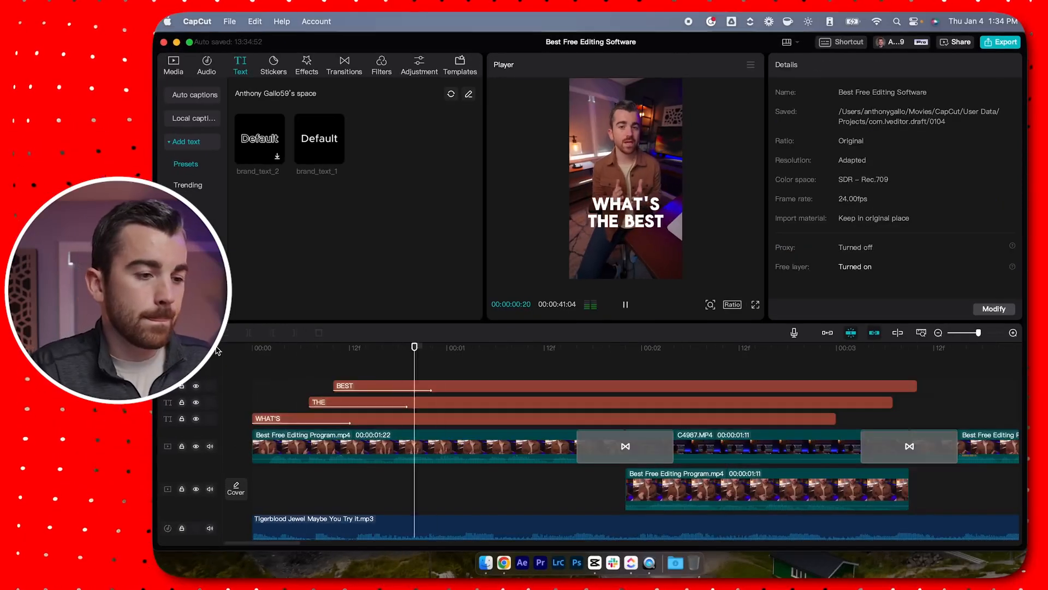
{"action": "key", "text": "space"}
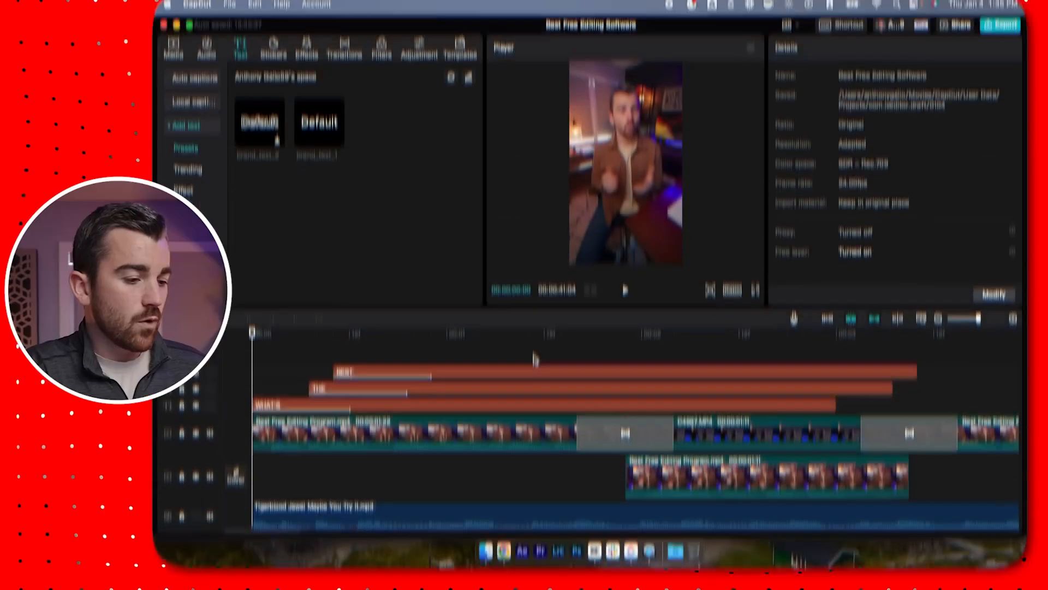
Shorten the WHAT'S, THE and BEST titles so they all end with the first video clip
{"action": "left_click_drag", "start_coordinate": [534, 354], "coordinate": [456, 405]}
{"action": "left_click_drag", "start_coordinate": [837, 419], "coordinate": [676, 434]}
{"action": "left_click_drag", "start_coordinate": [682, 405], "coordinate": [624, 405]}
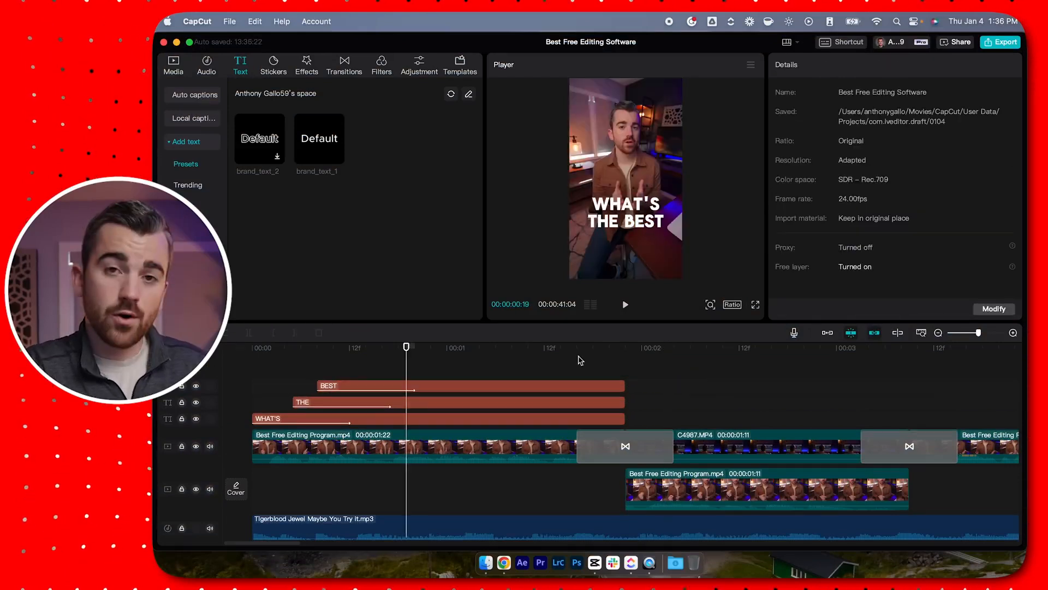
Delete the transition between the first video clip and C4987.MP4
{"action": "left_click_drag", "start_coordinate": [549, 351], "coordinate": [560, 382]}
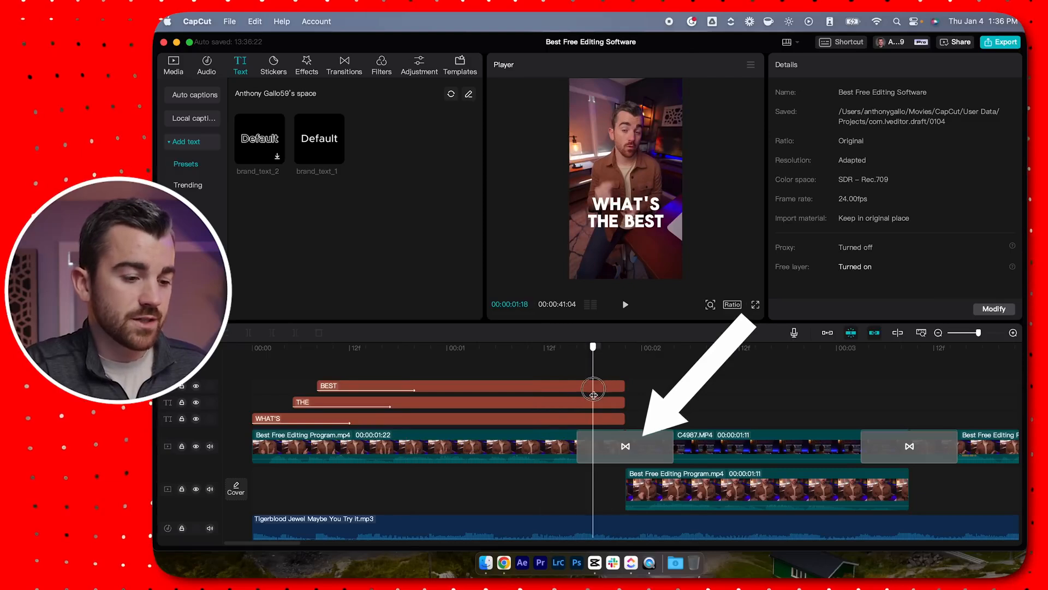
{"action": "left_click", "coordinate": [626, 448]}
{"action": "key", "text": "Delete"}
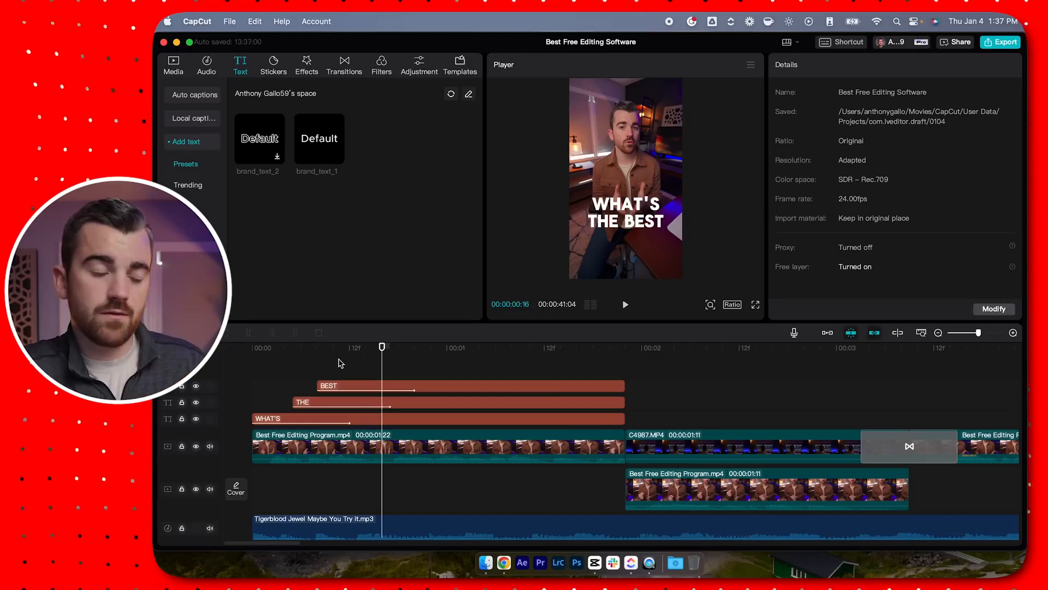
Add a Scale keyframe at the start of the first video clip
{"action": "left_click_drag", "start_coordinate": [380, 348], "coordinate": [248, 362]}
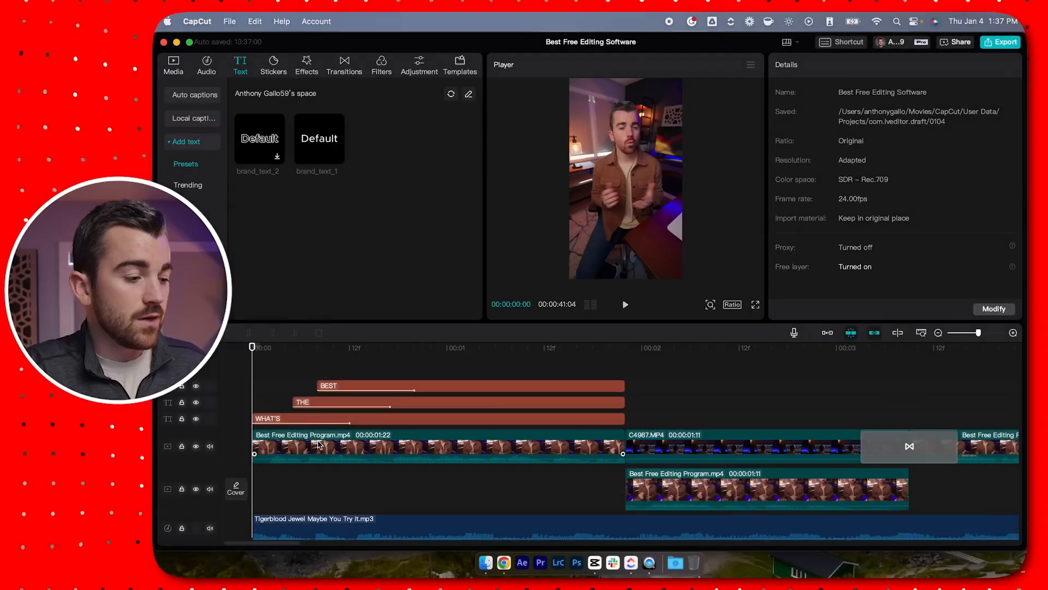
{"action": "left_click", "coordinate": [321, 444]}
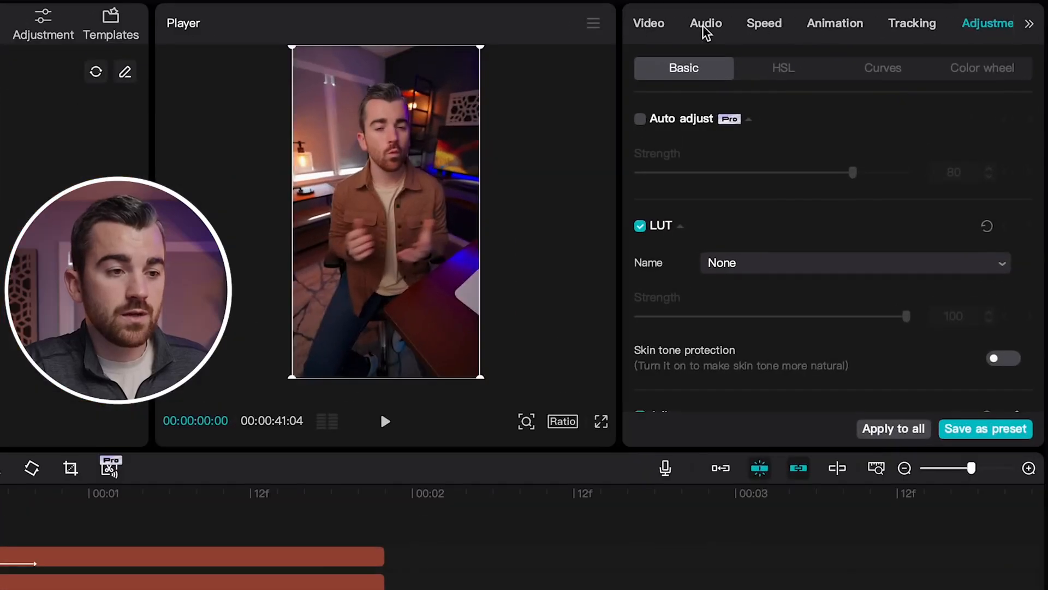
{"action": "left_click", "coordinate": [788, 68]}
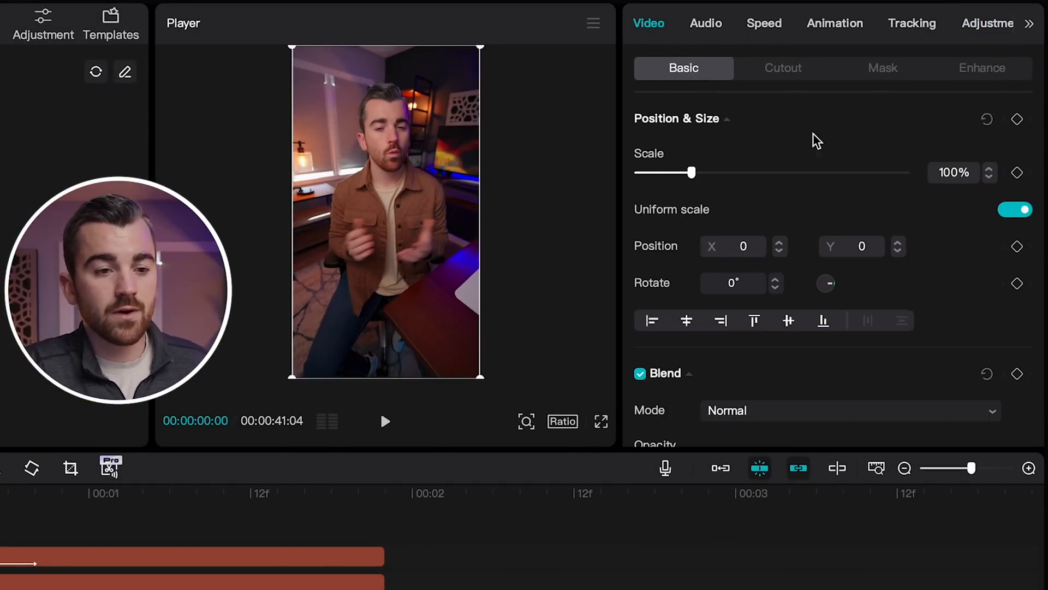
{"action": "left_click", "coordinate": [1017, 173]}
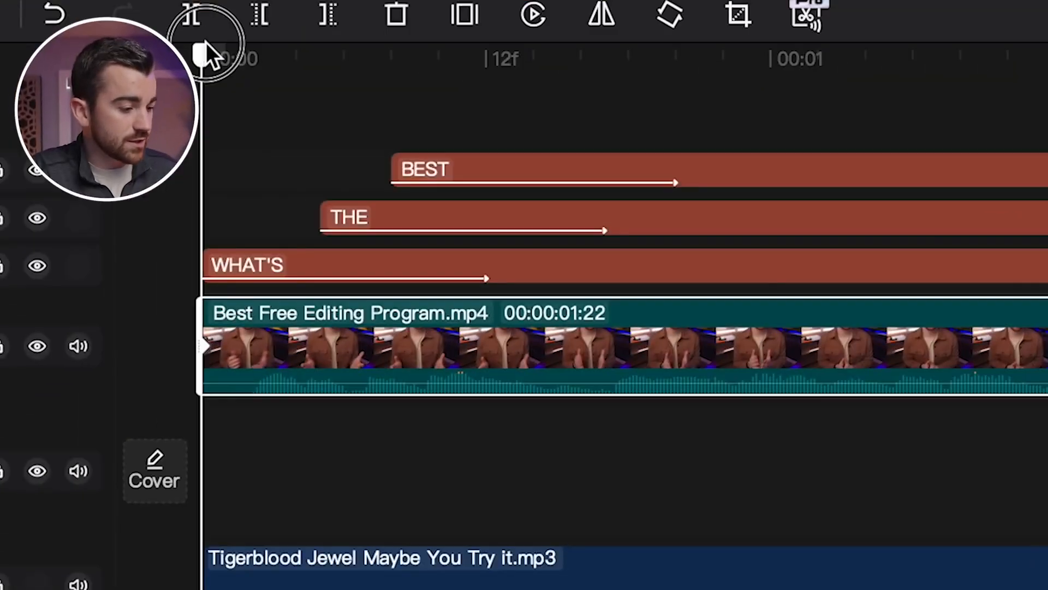
Enlarge the first video clip to 135% scale at 00:00:01:12 to set the end keyframe of its zoom
{"action": "left_click_drag", "start_coordinate": [205, 52], "coordinate": [351, 78]}
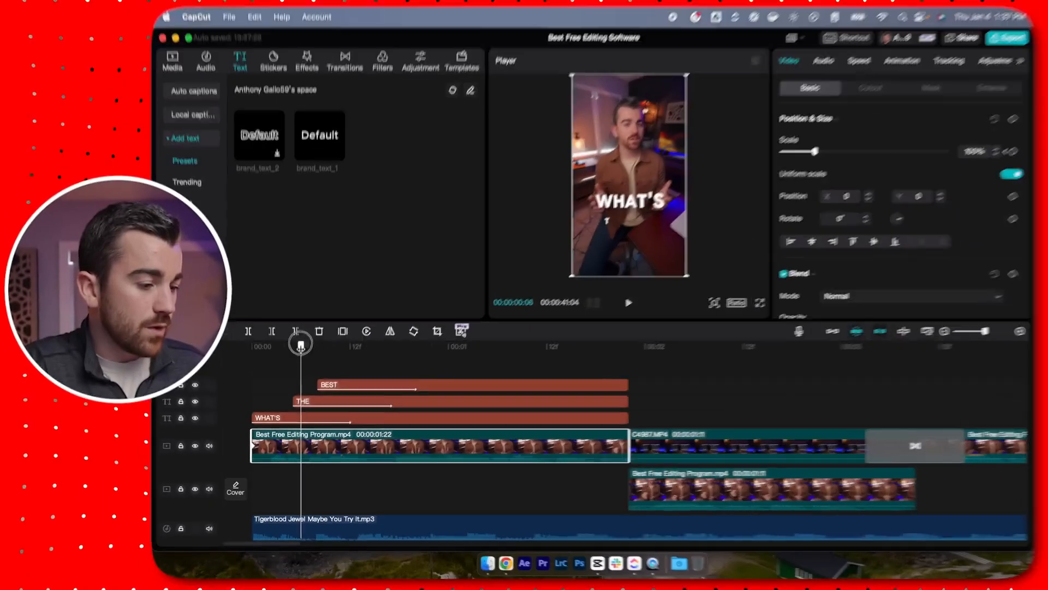
{"action": "left_click_drag", "start_coordinate": [345, 57], "coordinate": [580, 66]}
{"action": "left_click_drag", "start_coordinate": [381, 350], "coordinate": [544, 347]}
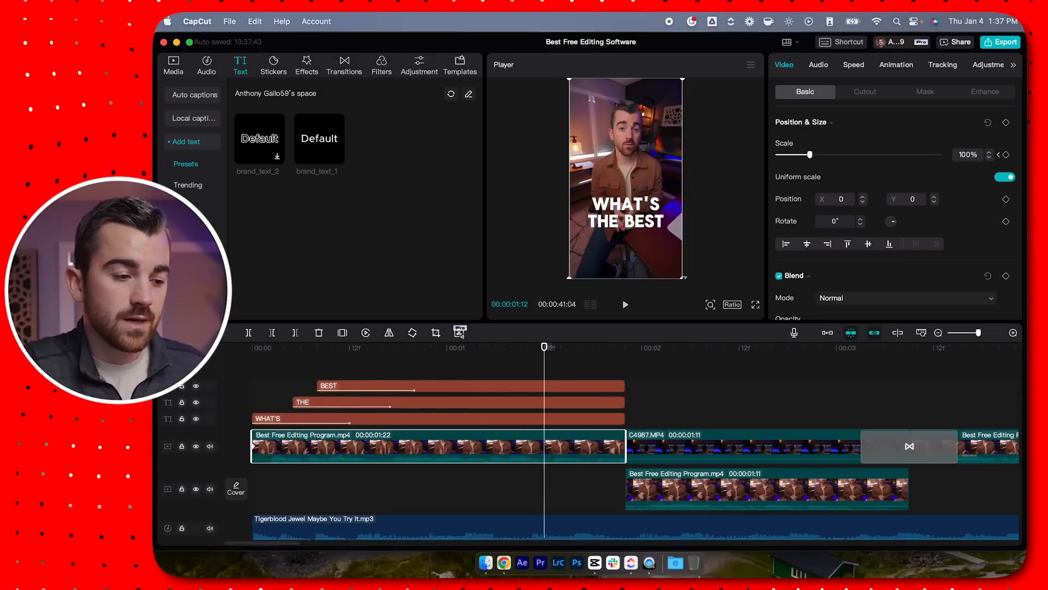
{"action": "left_click_drag", "start_coordinate": [683, 279], "coordinate": [737, 312]}
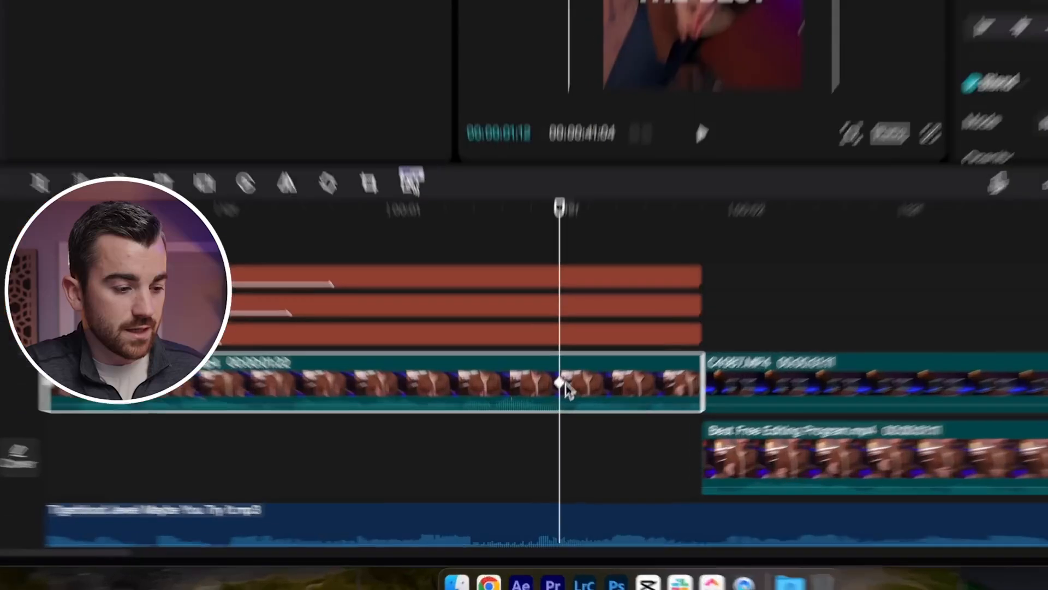
{"action": "left_click", "coordinate": [544, 446]}
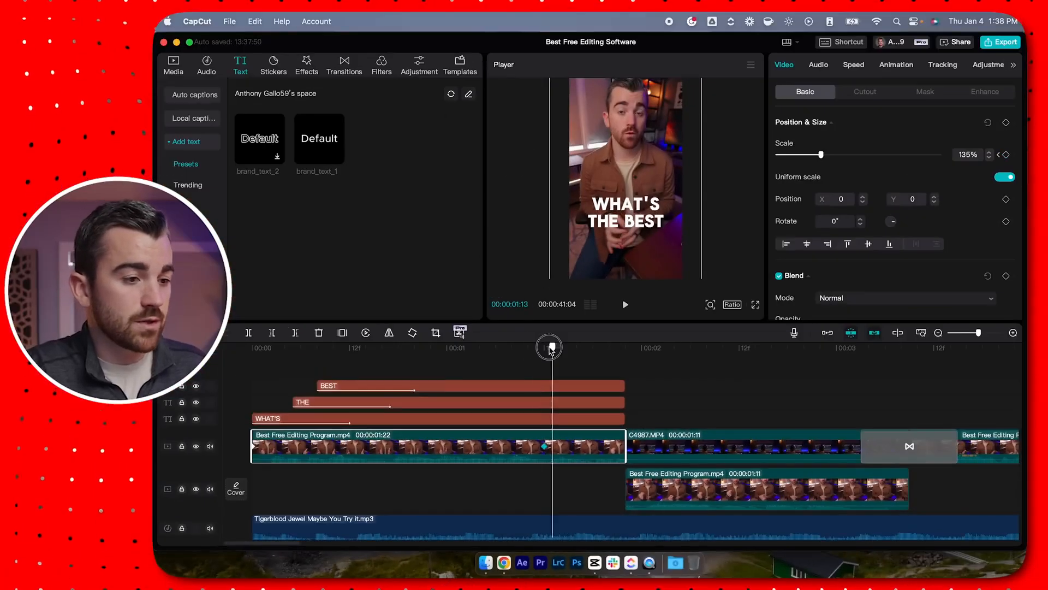
{"action": "left_click", "coordinate": [280, 99]}
{"action": "left_click_drag", "start_coordinate": [426, 356], "coordinate": [545, 450]}
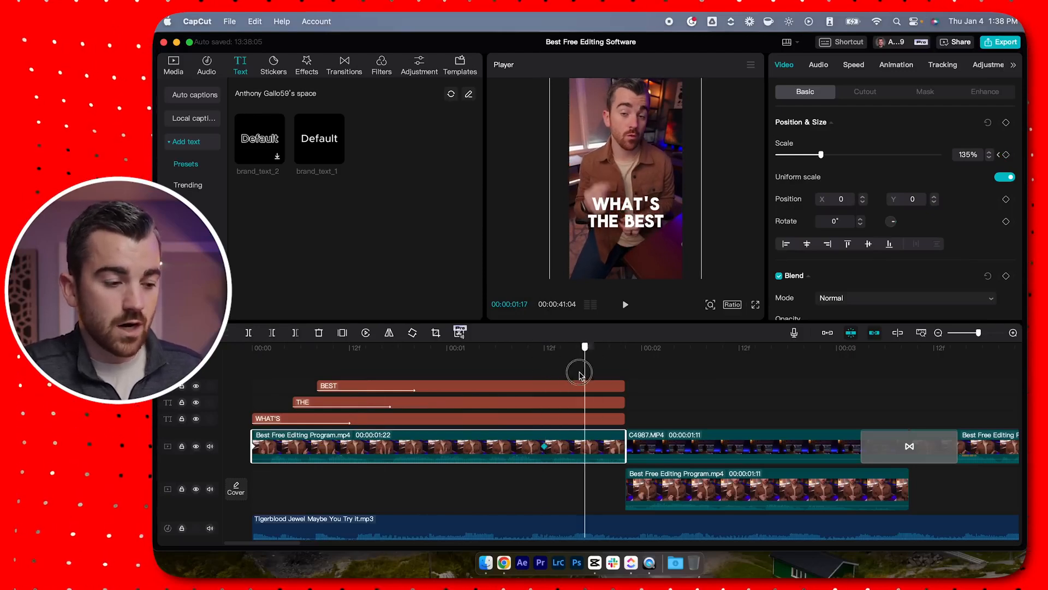
Add a Position keyframe at the first clip's start, and move the clip down to Y -399 at 00:00:01:12
{"action": "left_click", "coordinate": [712, 307]}
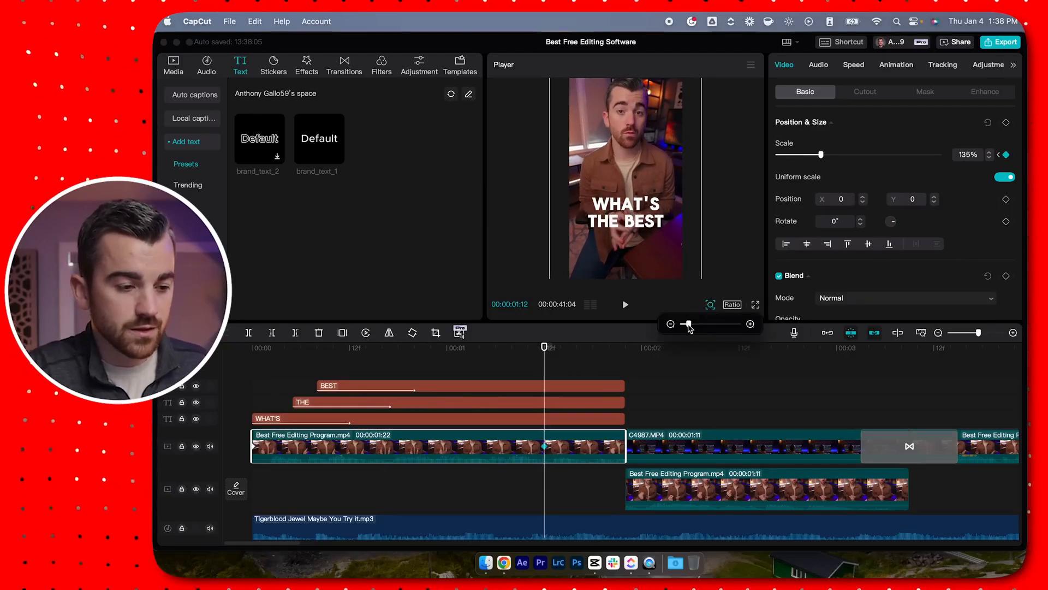
{"action": "left_click", "coordinate": [671, 324]}
{"action": "left_click", "coordinate": [671, 323]}
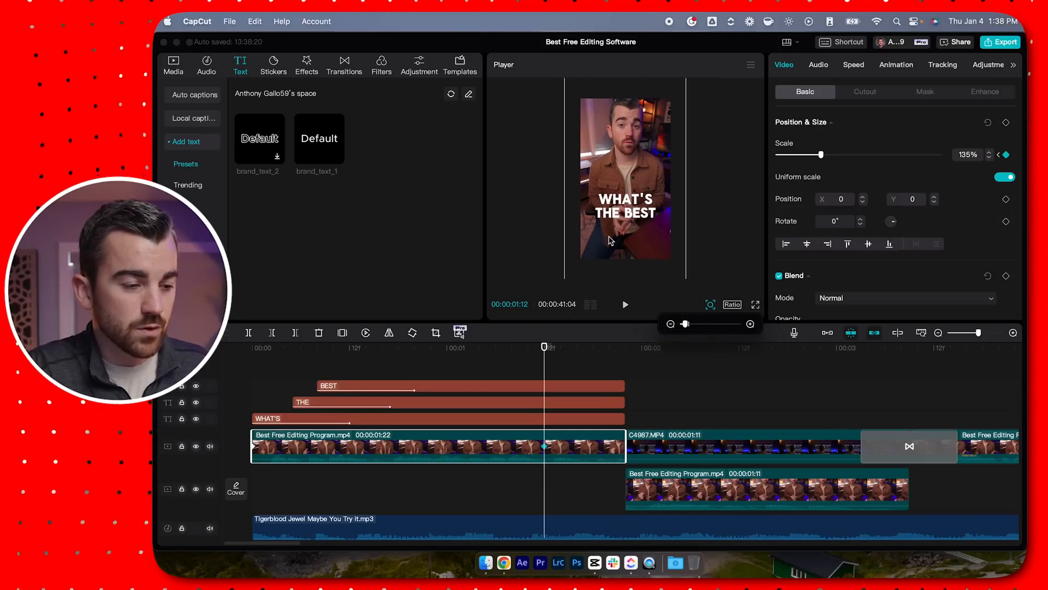
{"action": "left_click_drag", "start_coordinate": [604, 322], "coordinate": [603, 337]}
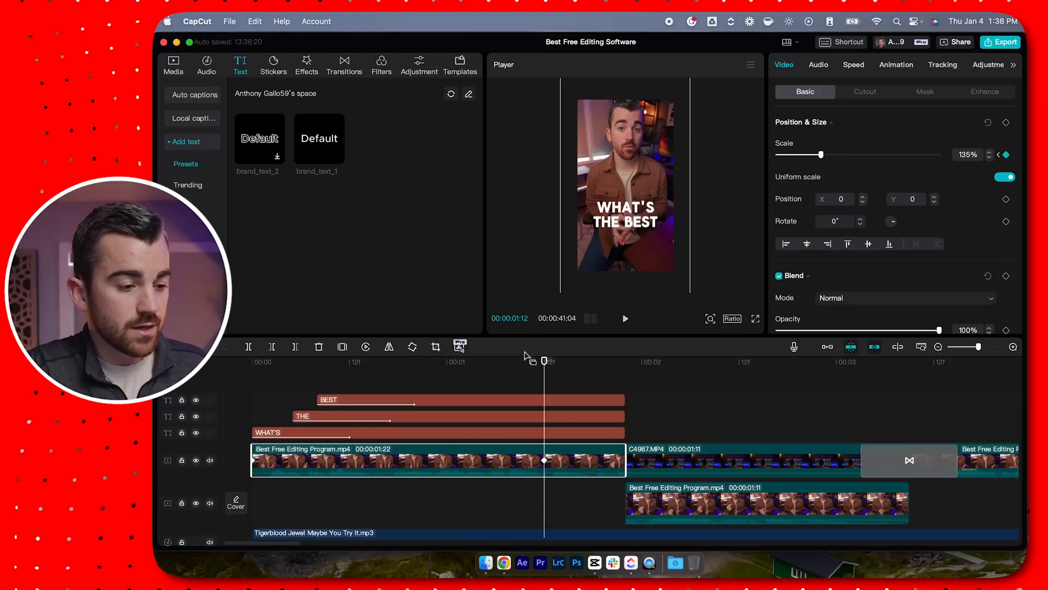
{"action": "left_click_drag", "start_coordinate": [544, 361], "coordinate": [253, 361]}
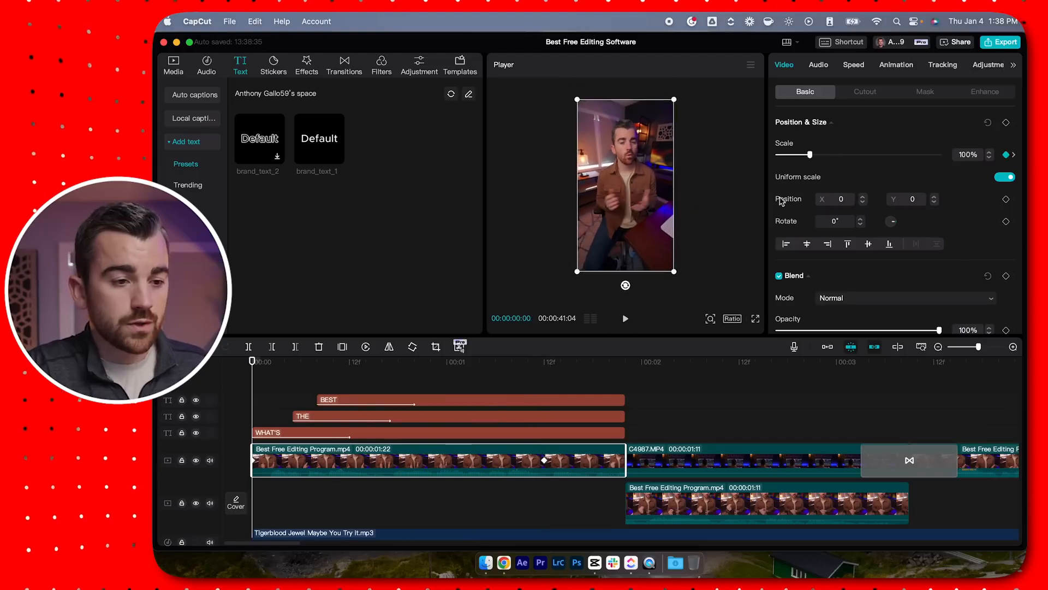
{"action": "left_click", "coordinate": [1005, 198]}
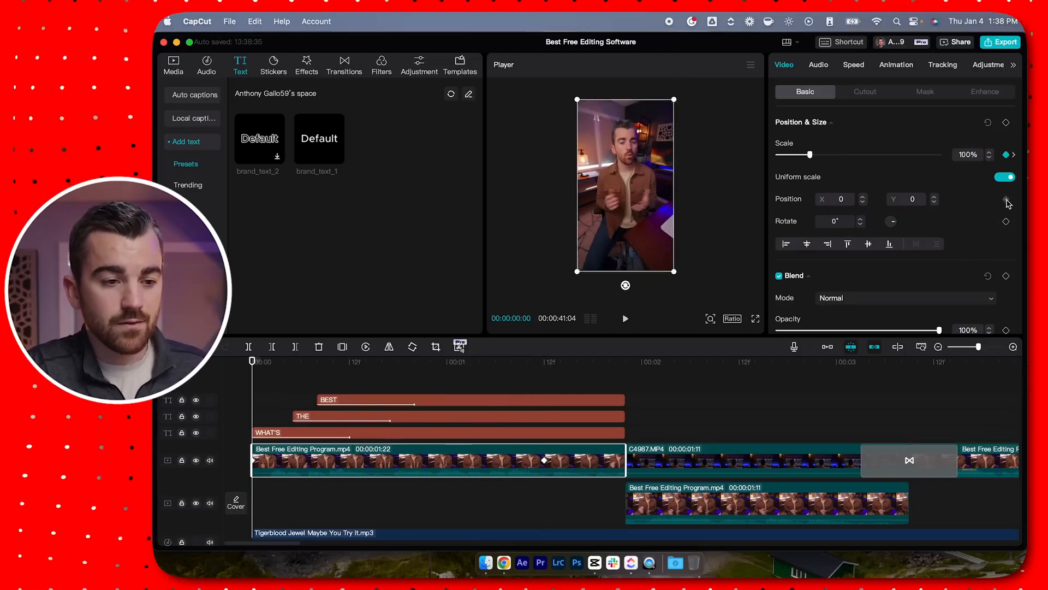
{"action": "left_click_drag", "start_coordinate": [252, 361], "coordinate": [543, 380]}
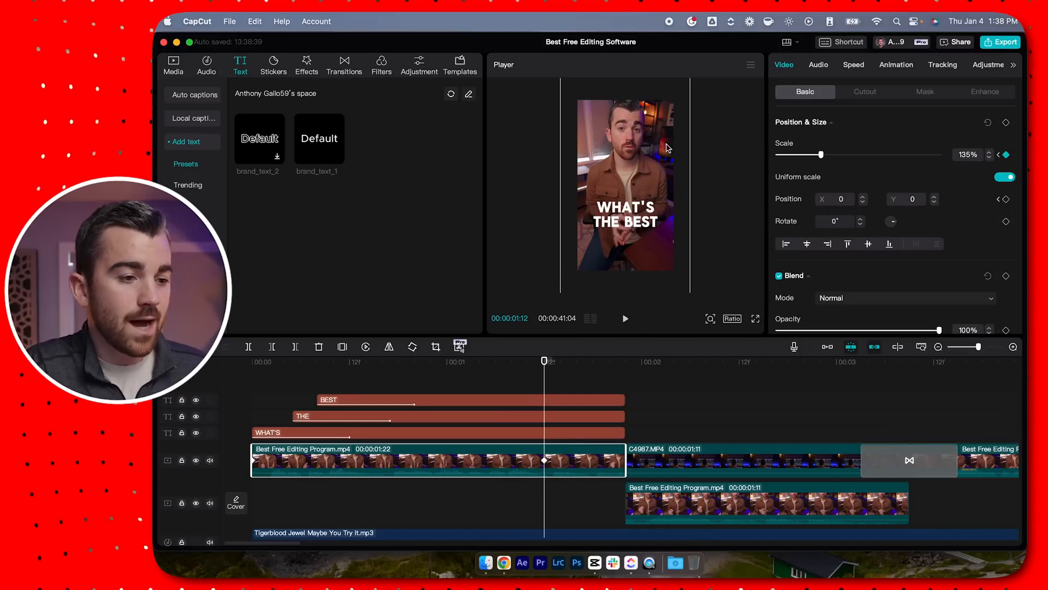
{"action": "left_click_drag", "start_coordinate": [636, 151], "coordinate": [645, 167]}
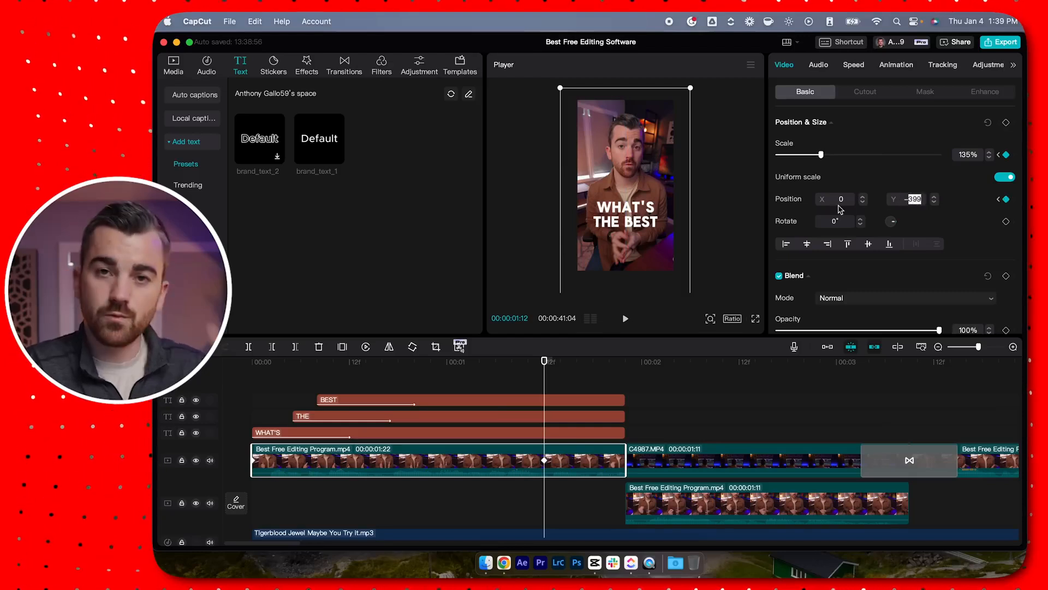
Duplicate the first video clip onto a new track directly above the original, aligned to the same start
{"action": "left_click_drag", "start_coordinate": [544, 361], "coordinate": [509, 456]}
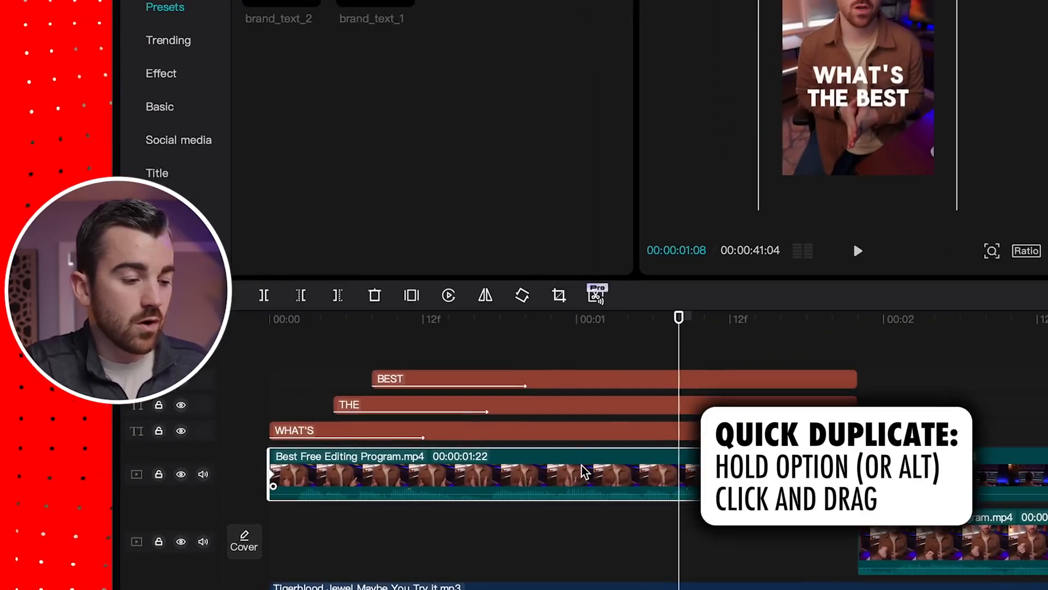
{"action": "left_click_drag", "start_coordinate": [584, 472], "coordinate": [584, 454]}
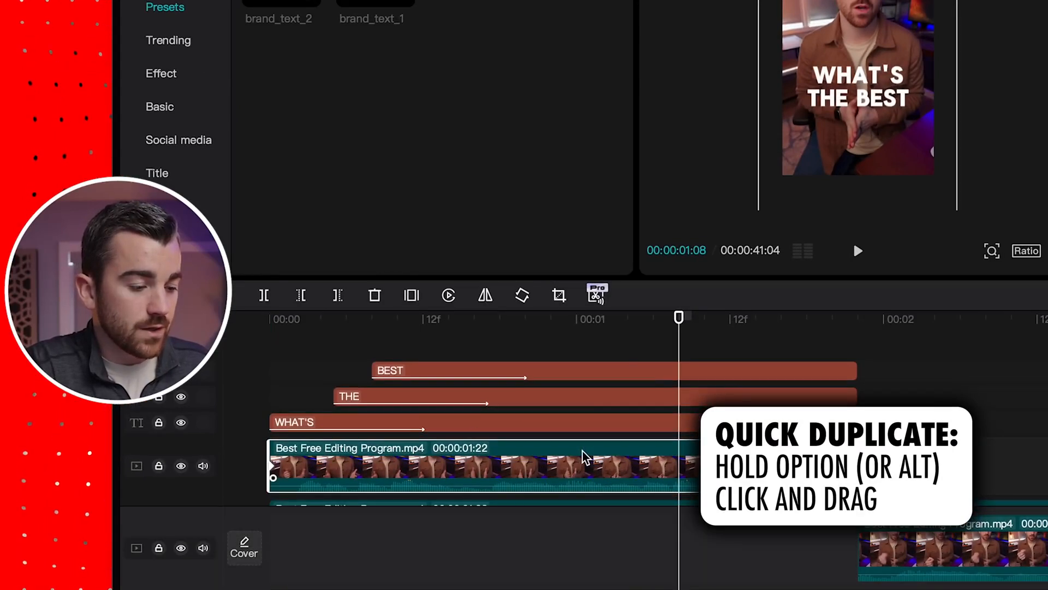
{"action": "scroll", "coordinate": [585, 457], "scroll_direction": "down", "scroll_amount": 2}
{"action": "scroll", "coordinate": [585, 458], "scroll_direction": "down", "scroll_amount": 1}
{"action": "scroll", "coordinate": [568, 461], "scroll_direction": "up", "scroll_amount": 1}
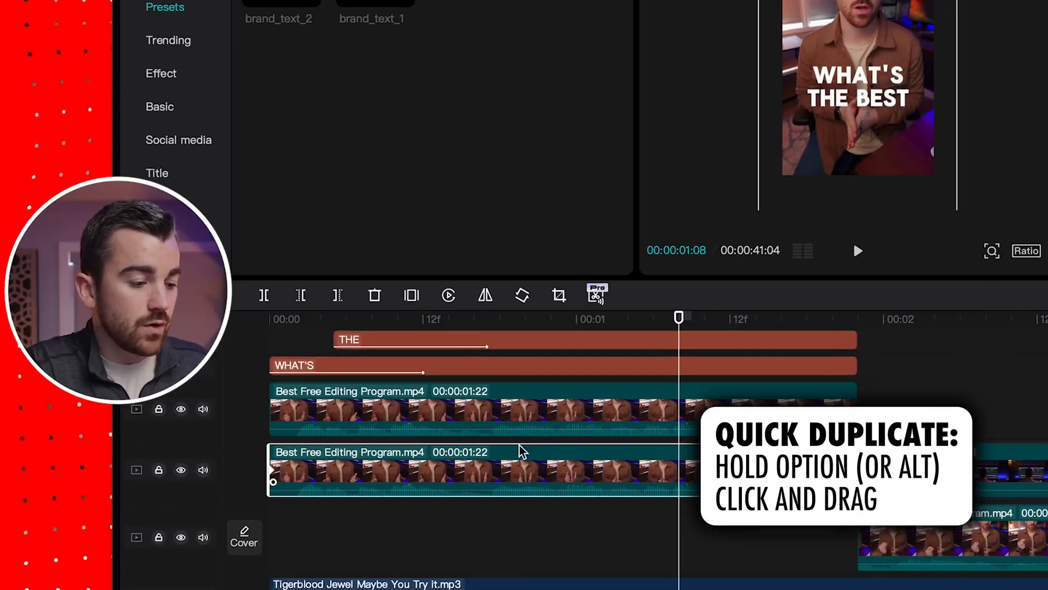
{"action": "left_click", "coordinate": [527, 468]}
{"action": "left_click", "coordinate": [531, 416]}
{"action": "left_click", "coordinate": [533, 472]}
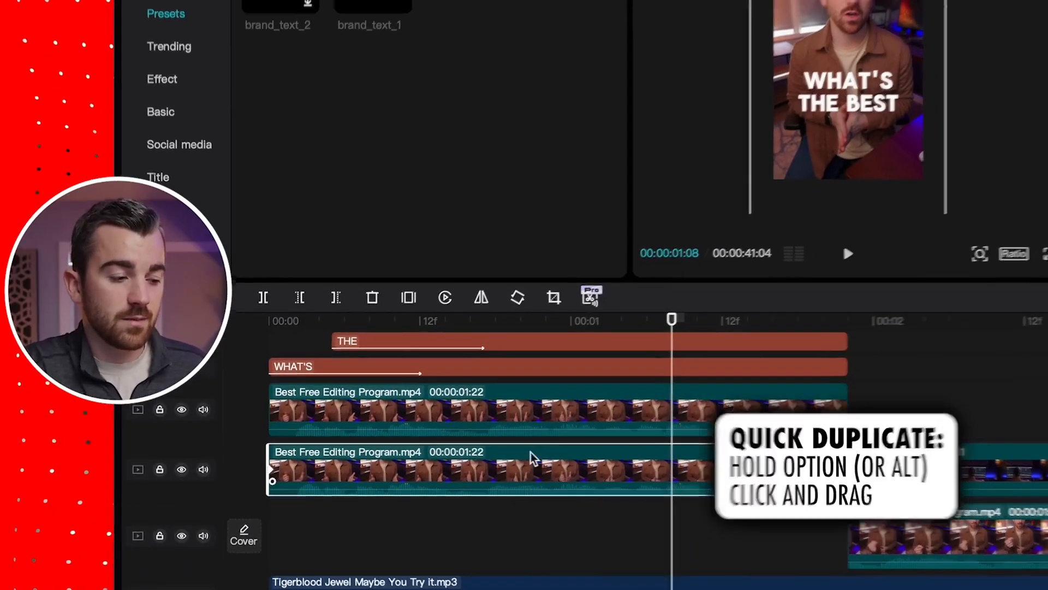
Turn on Auto cutout for the upper copy of the first video clip
{"action": "left_click", "coordinate": [568, 411]}
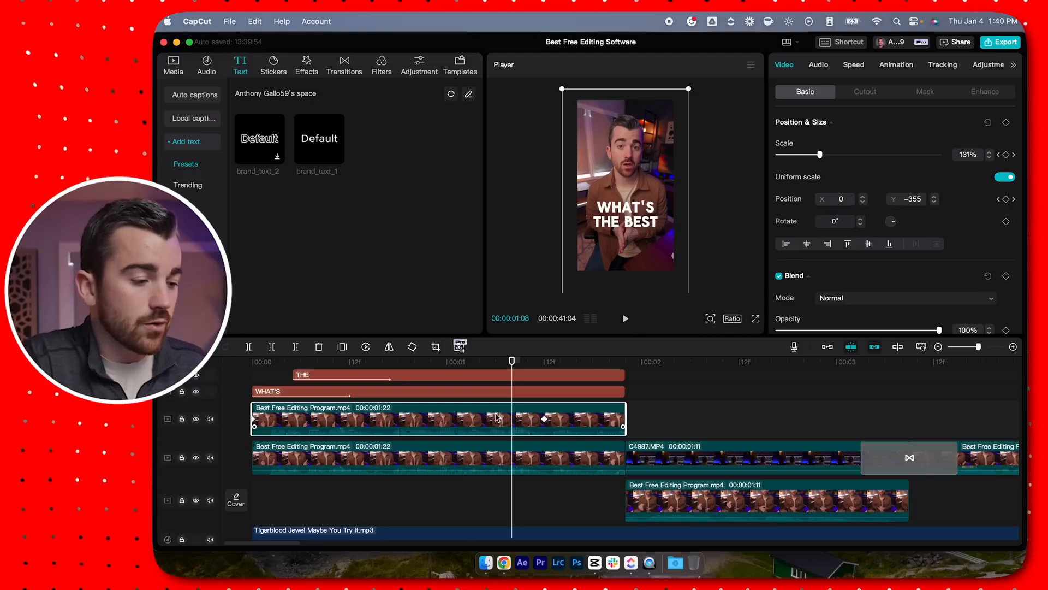
{"action": "scroll", "coordinate": [459, 420], "scroll_direction": "up", "scroll_amount": 1}
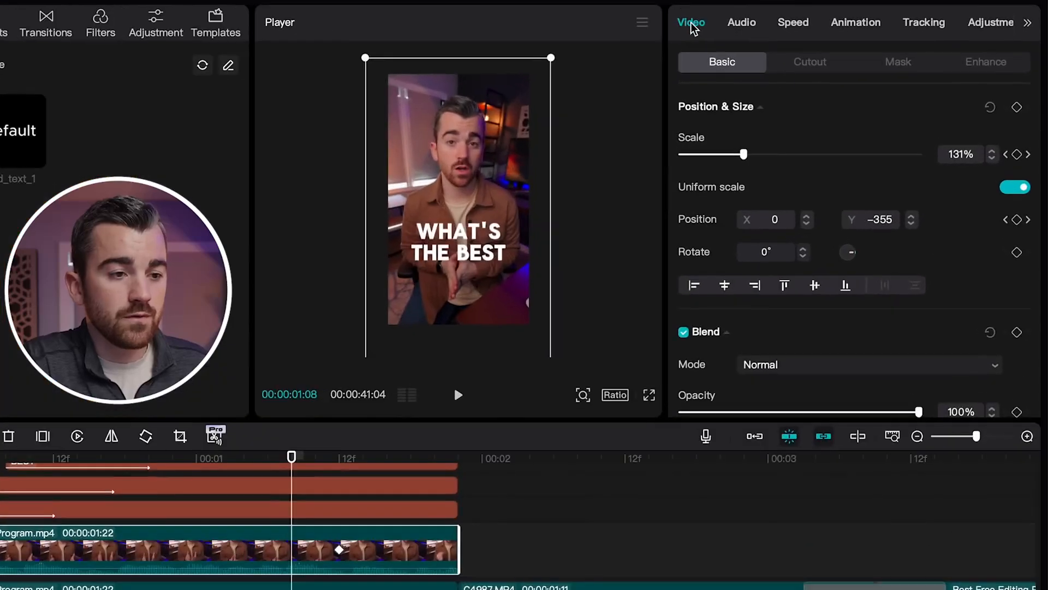
{"action": "left_click", "coordinate": [812, 67]}
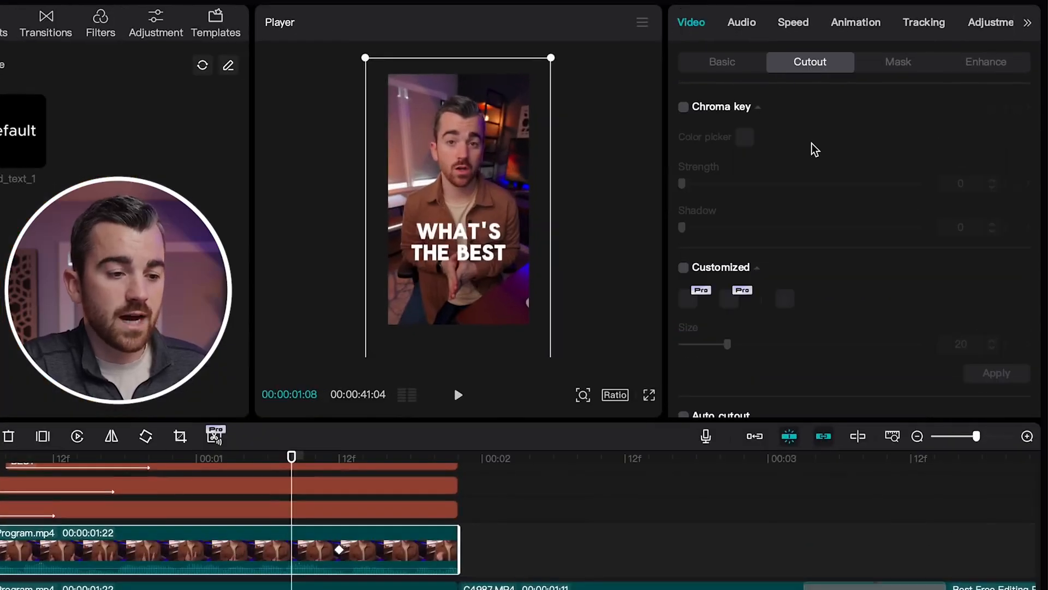
{"action": "scroll", "coordinate": [814, 149], "scroll_direction": "down", "scroll_amount": 1}
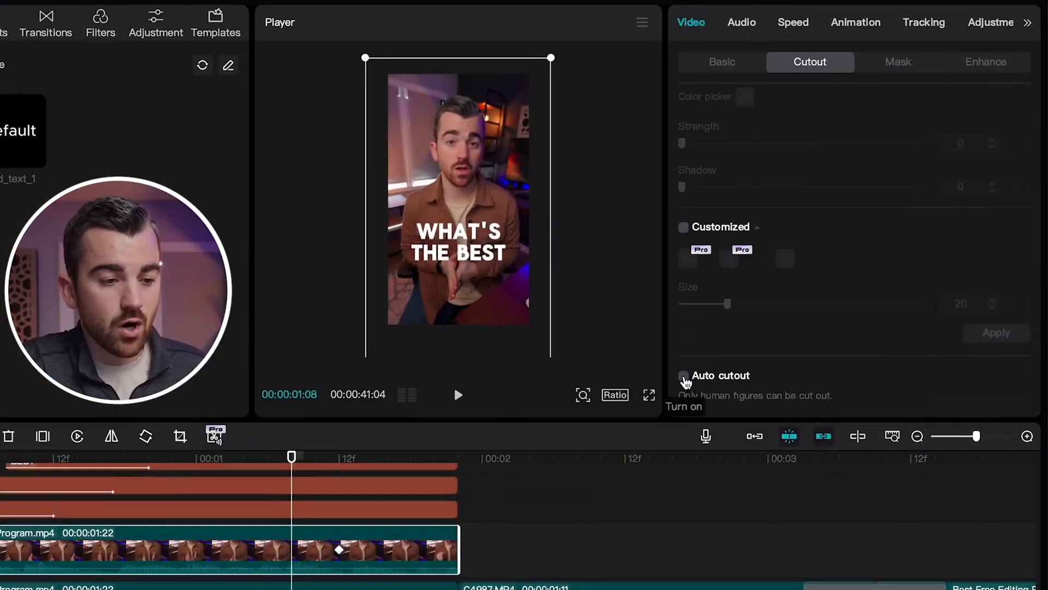
{"action": "left_click", "coordinate": [684, 378]}
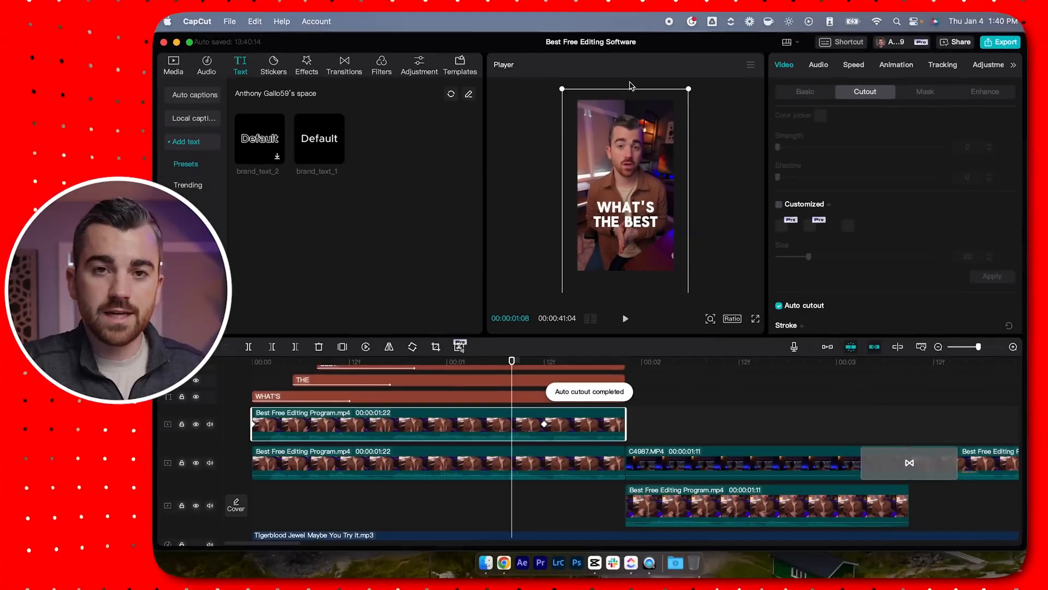
Hide the track holding the original first clip so that only the cutout copy shows there
{"action": "left_click", "coordinate": [410, 464]}
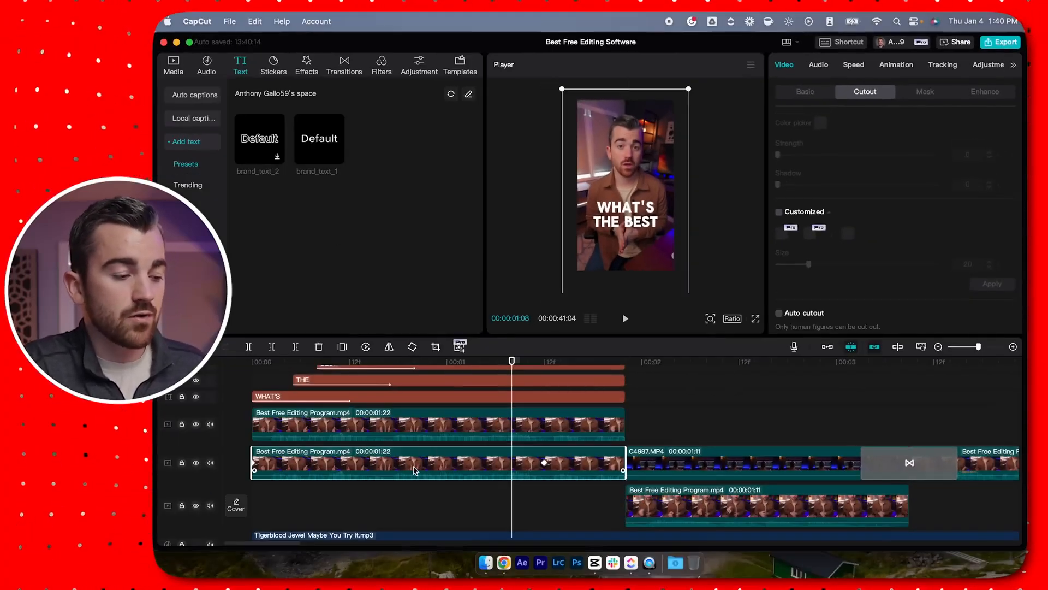
{"action": "left_click", "coordinate": [196, 463]}
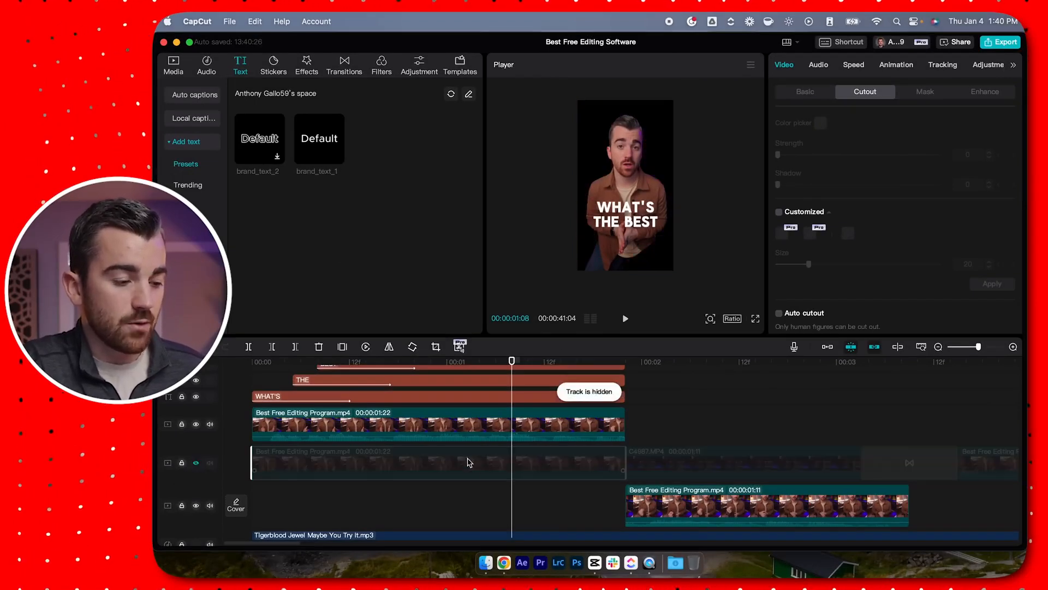
{"action": "left_click", "coordinate": [487, 429]}
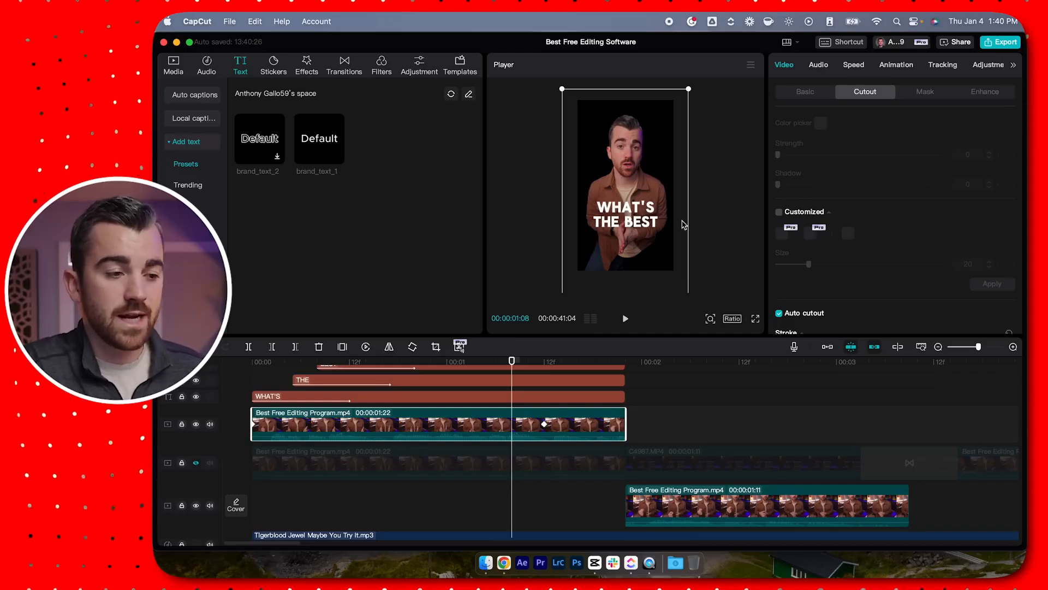
Place Crumpled Paper Background.mp4 at the timeline start on its own track between the cutout copy and the original clip
{"action": "left_click", "coordinate": [172, 65]}
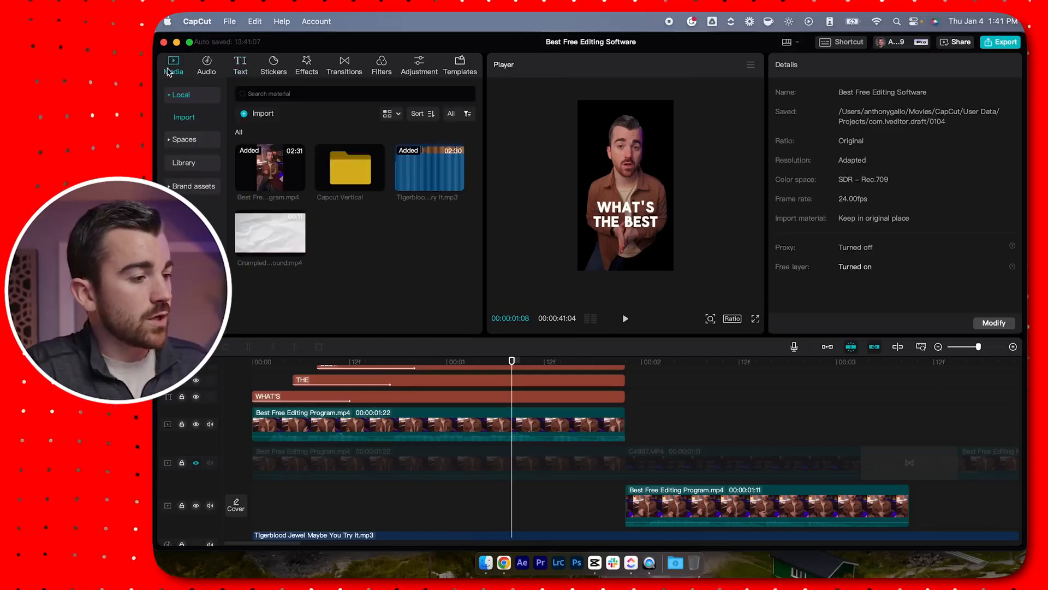
{"action": "left_click", "coordinate": [272, 233]}
{"action": "key", "text": "space"}
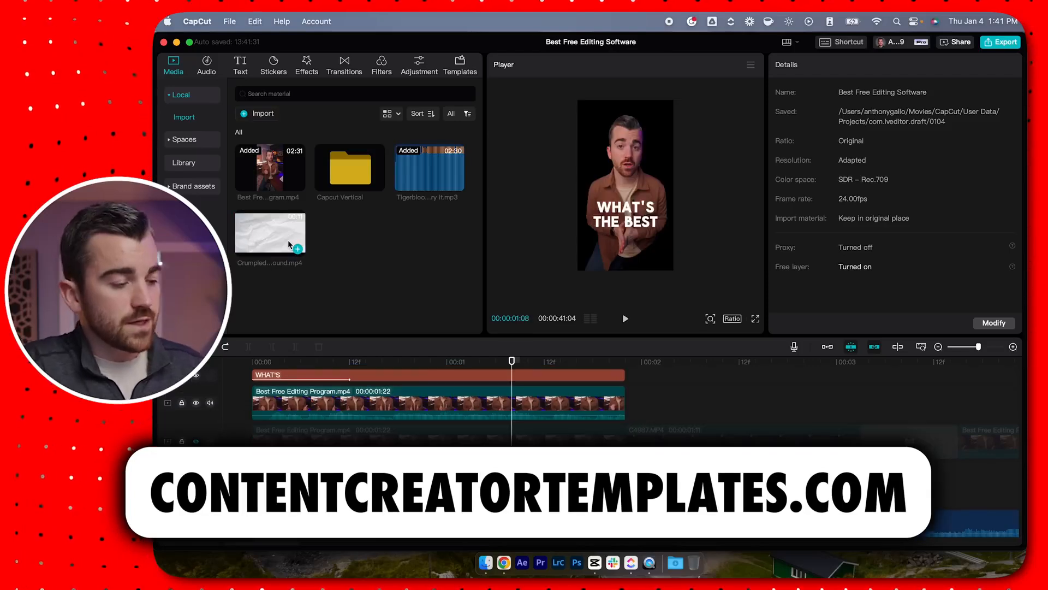
{"action": "left_click_drag", "start_coordinate": [267, 236], "coordinate": [374, 431]}
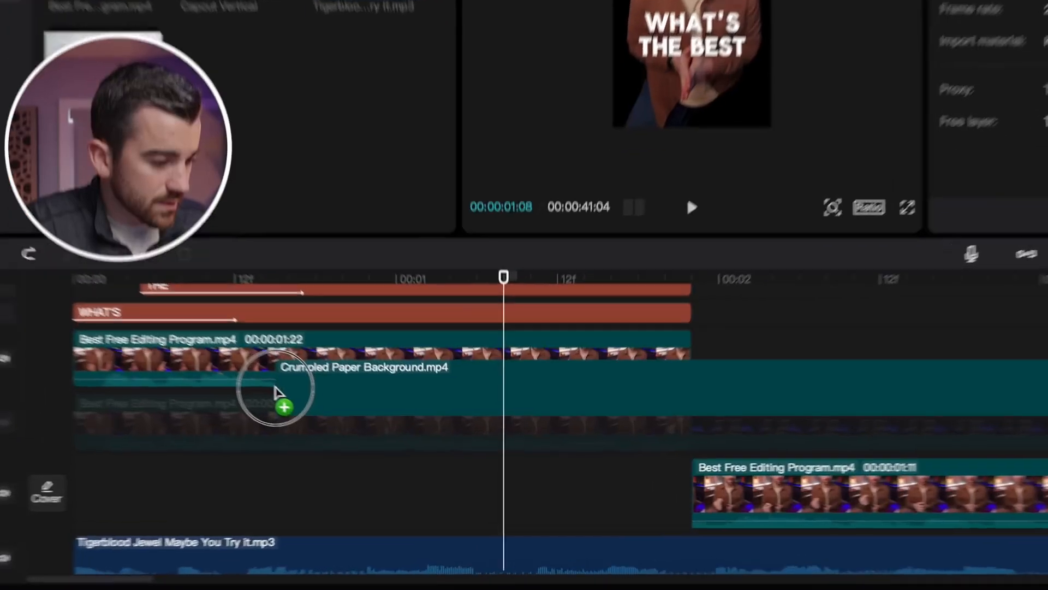
{"action": "mouse_move", "coordinate": [276, 392]}
{"action": "left_mouse_down"}
{"action": "mouse_move", "coordinate": [256, 382]}
{"action": "mouse_move", "coordinate": [257, 395]}
{"action": "left_mouse_up"}
{"action": "left_click_drag", "start_coordinate": [352, 411], "coordinate": [44, 415]}
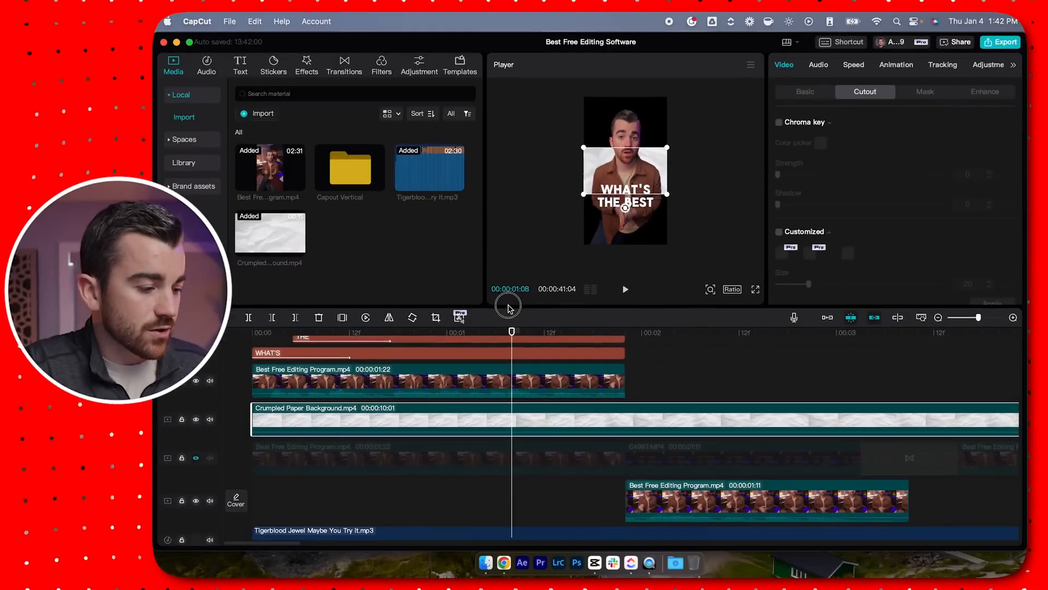
Rotate the crumpled paper clip a quarter turn clockwise and enlarge it to fill the vertical frame
{"action": "scroll", "coordinate": [409, 483], "scroll_direction": "down", "scroll_amount": 2}
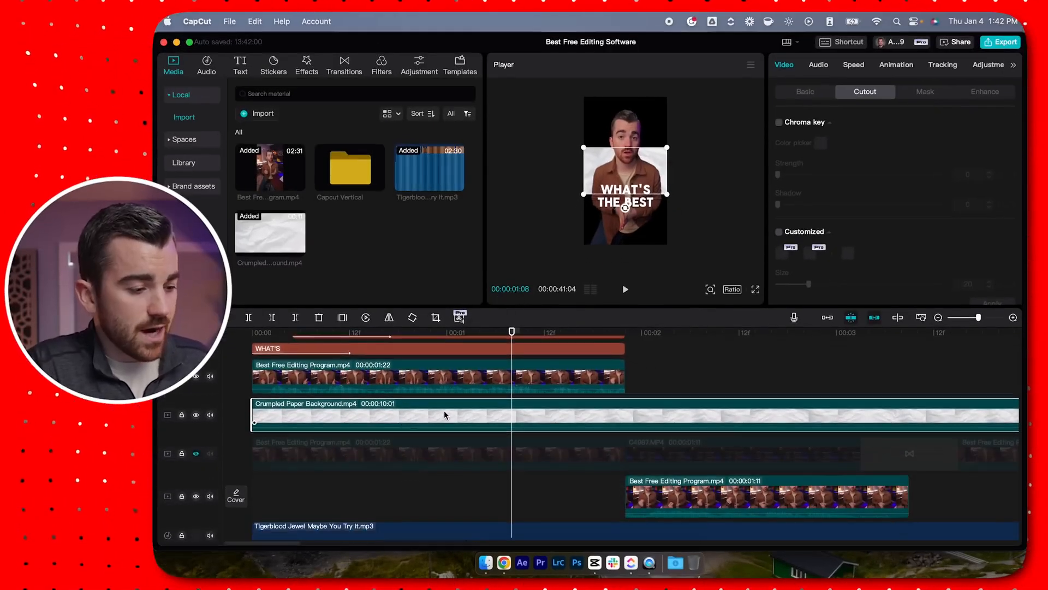
{"action": "left_click", "coordinate": [402, 375]}
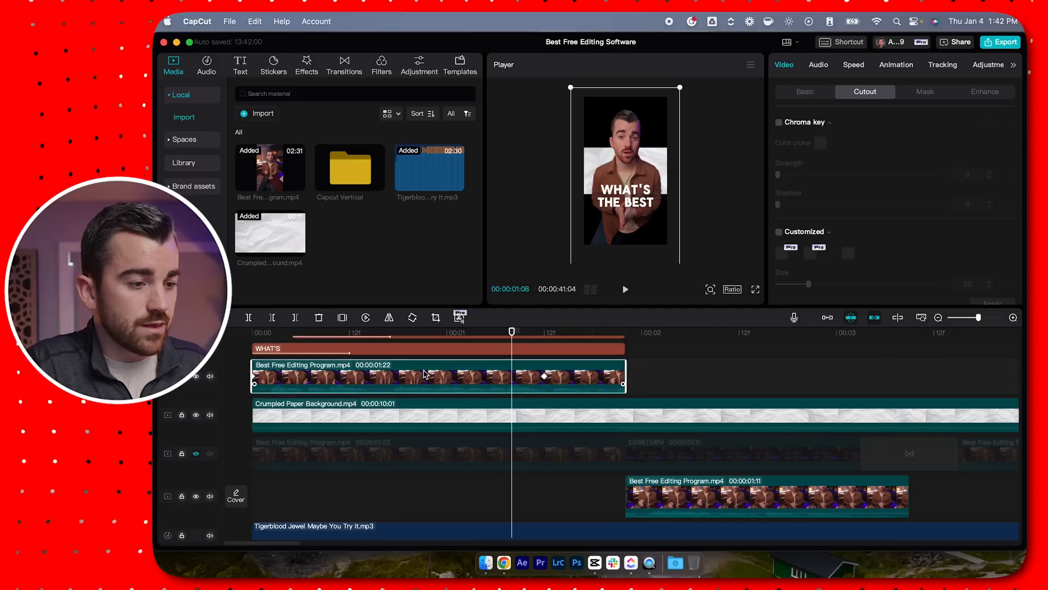
{"action": "left_click", "coordinate": [458, 417]}
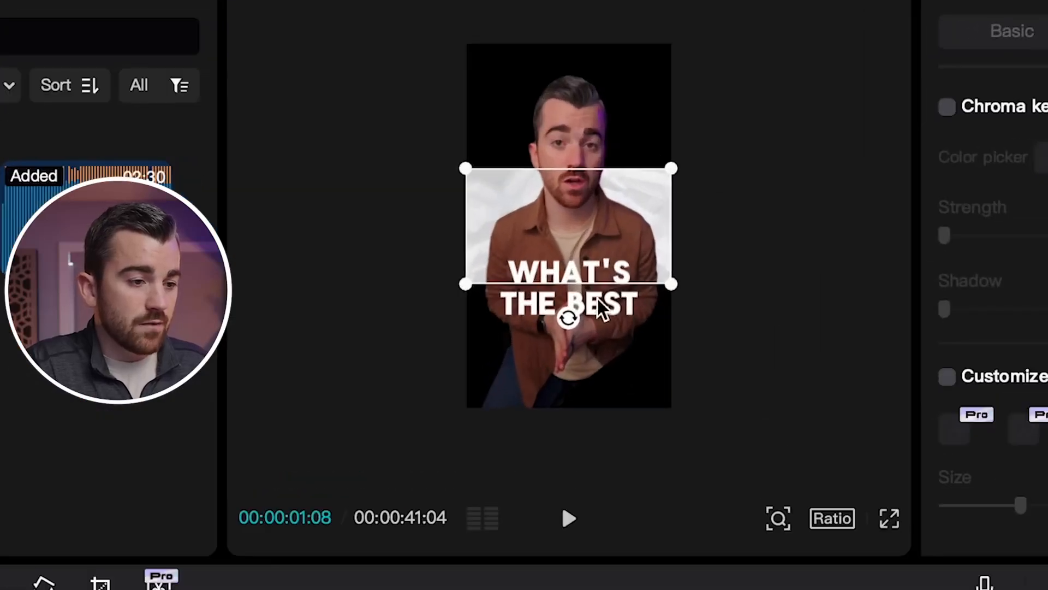
{"action": "left_click_drag", "start_coordinate": [568, 321], "coordinate": [419, 241]}
{"action": "left_click_drag", "start_coordinate": [626, 123], "coordinate": [730, 42]}
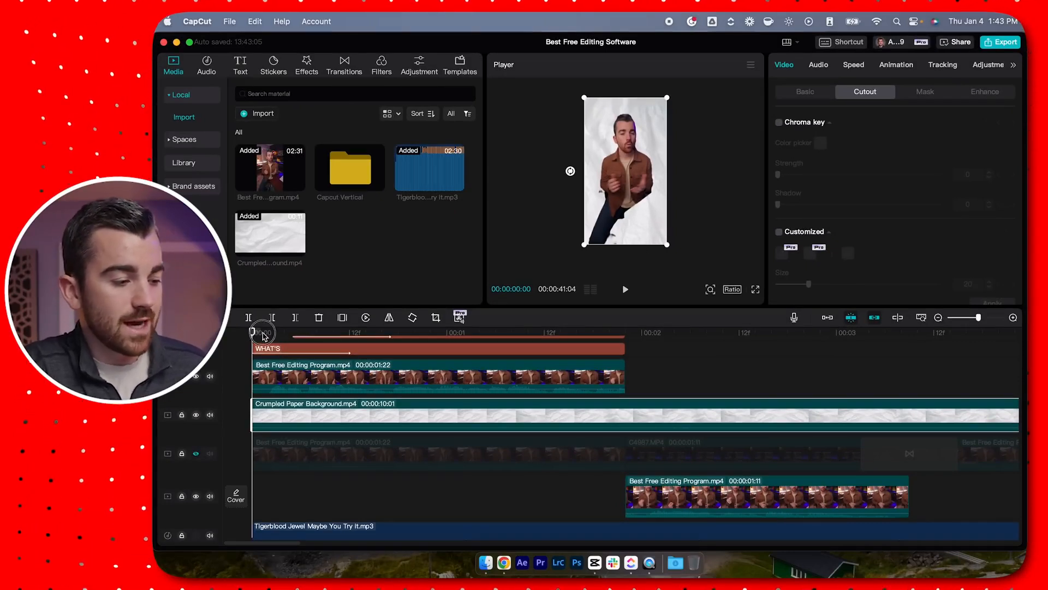
Play the opening from its beginning to check the WHAT'S, THE and BEST titles over the paper background
{"action": "scroll", "coordinate": [300, 382], "scroll_direction": "up", "scroll_amount": 2}
{"action": "scroll", "coordinate": [305, 388], "scroll_direction": "up", "scroll_amount": 1}
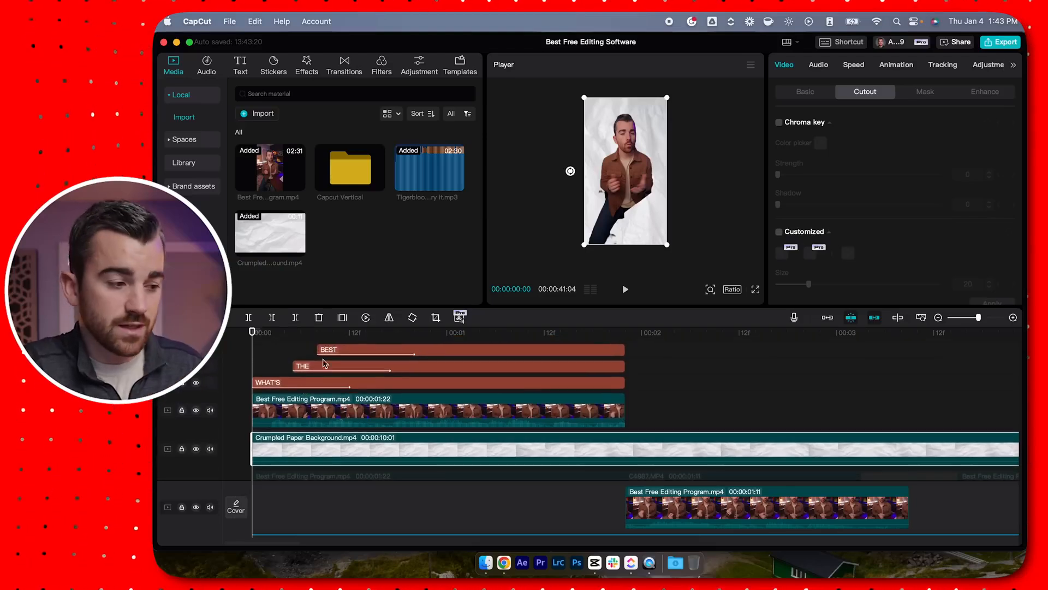
{"action": "left_click", "coordinate": [290, 383]}
{"action": "left_click", "coordinate": [321, 366]}
{"action": "left_click", "coordinate": [357, 349]}
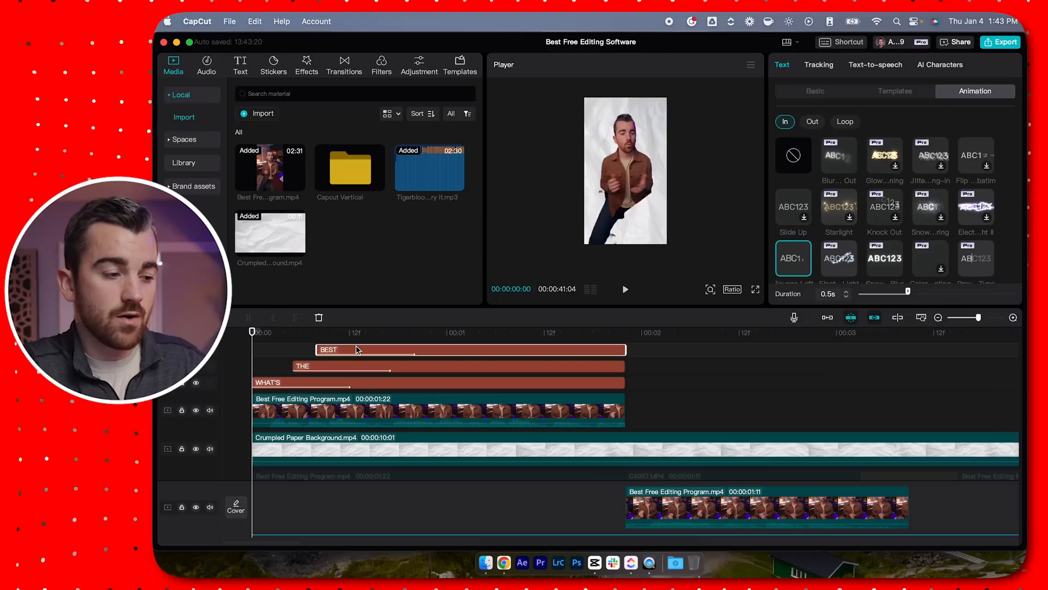
{"action": "left_click", "coordinate": [284, 333]}
{"action": "key", "text": "space"}
{"action": "key", "text": "space"}
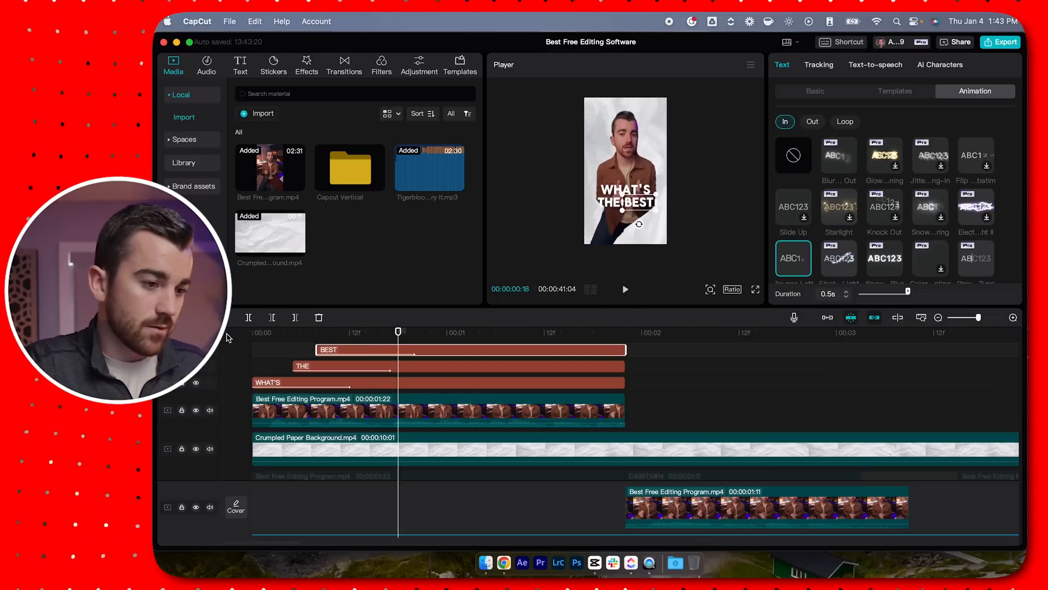
Trim the start of the Crumpled Paper Background.mp4 clip so that it begins at about 00:00:00:16
{"action": "left_click", "coordinate": [380, 451]}
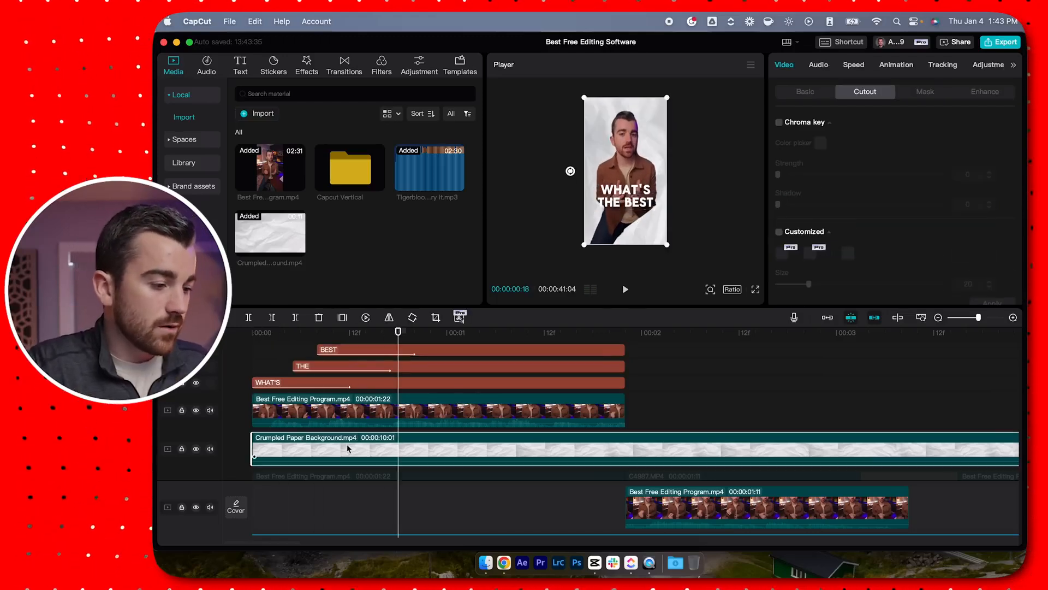
{"action": "left_click_drag", "start_coordinate": [257, 452], "coordinate": [384, 451]}
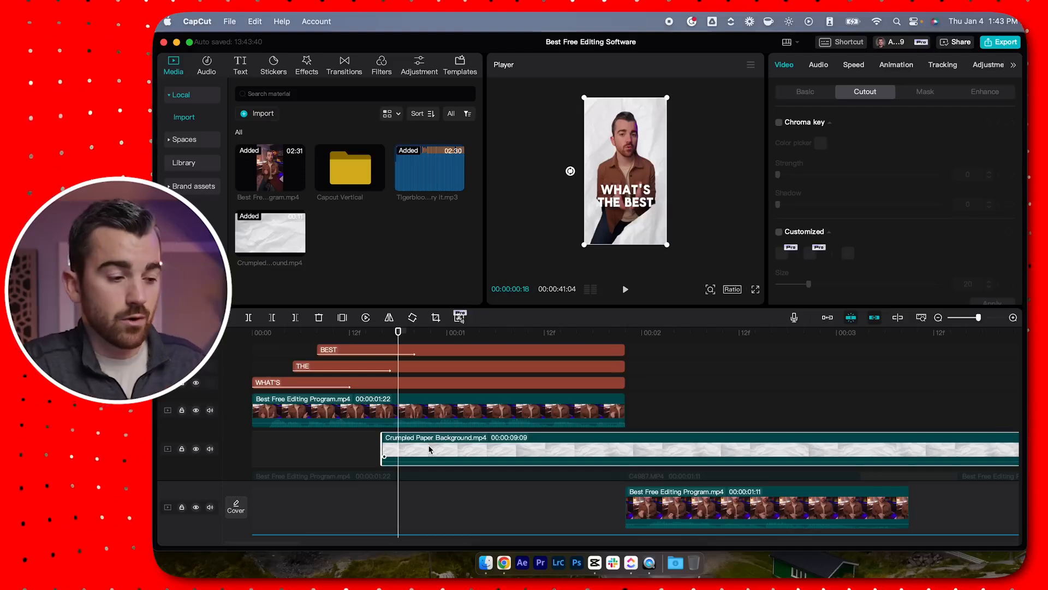
{"action": "left_click", "coordinate": [428, 448]}
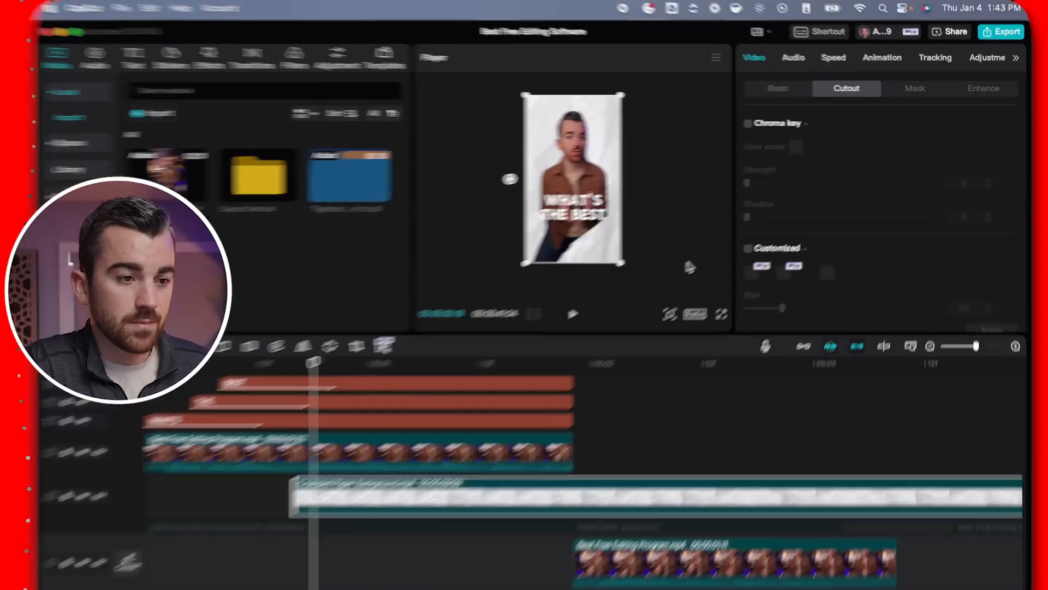
Keyframe a fade-in on the crumpled paper clip: opacity 100% at 00:00:00:18 and 0% at its start, 00:00:00:16
{"action": "left_click", "coordinate": [805, 91]}
{"action": "scroll", "coordinate": [691, 172], "scroll_direction": "down", "scroll_amount": 5}
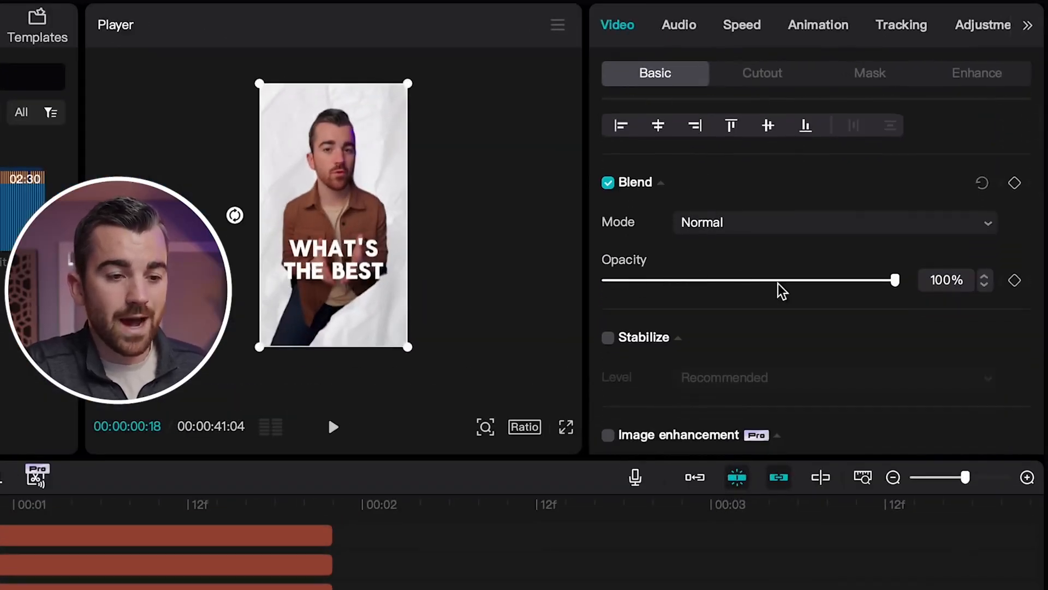
{"action": "left_click", "coordinate": [1014, 281]}
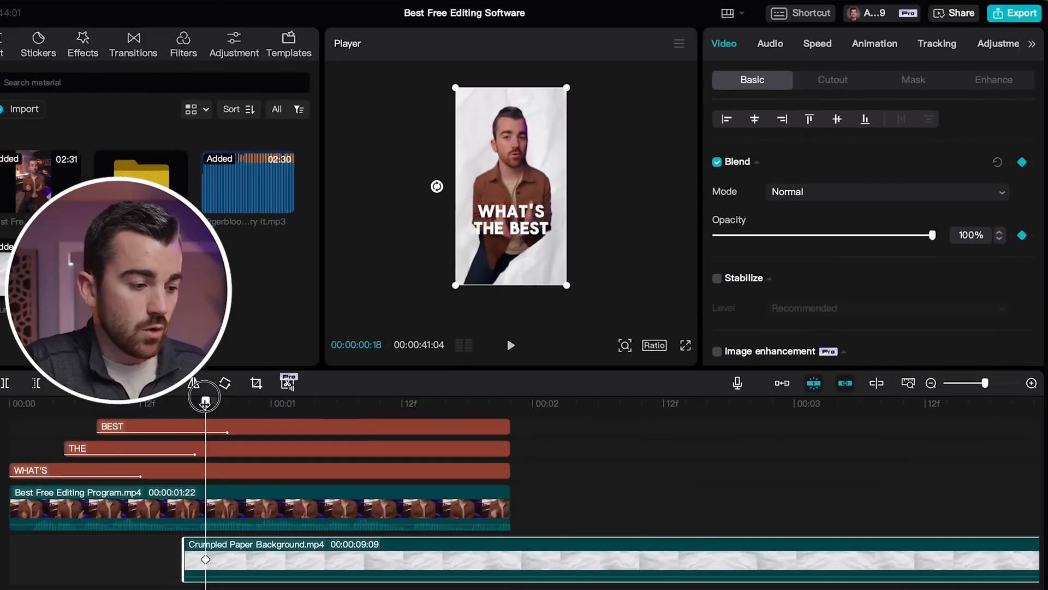
{"action": "left_click_drag", "start_coordinate": [204, 403], "coordinate": [185, 404]}
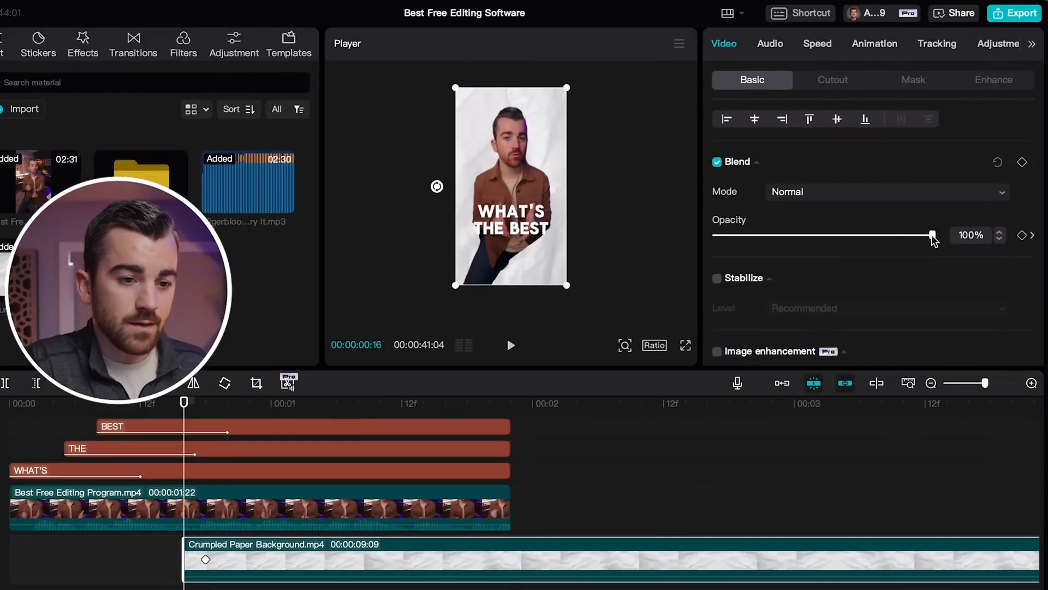
{"action": "left_click_drag", "start_coordinate": [933, 236], "coordinate": [713, 236]}
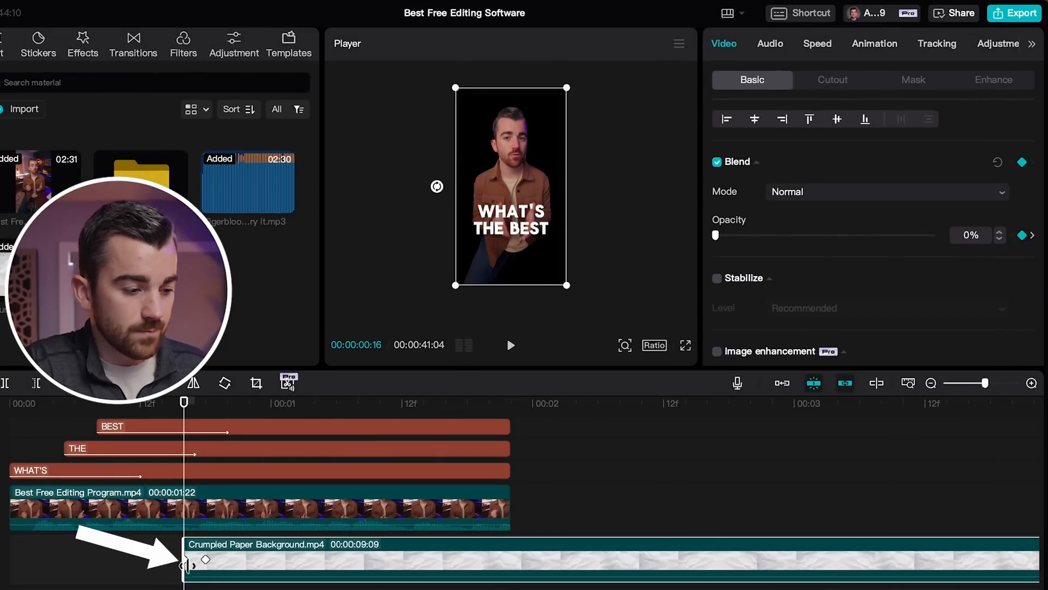
Lengthen the paper's fade-in by moving its 100% opacity keyframe about one frame later
{"action": "scroll", "coordinate": [184, 412], "scroll_direction": "down", "scroll_amount": 1}
{"action": "left_click_drag", "start_coordinate": [186, 401], "coordinate": [188, 435]}
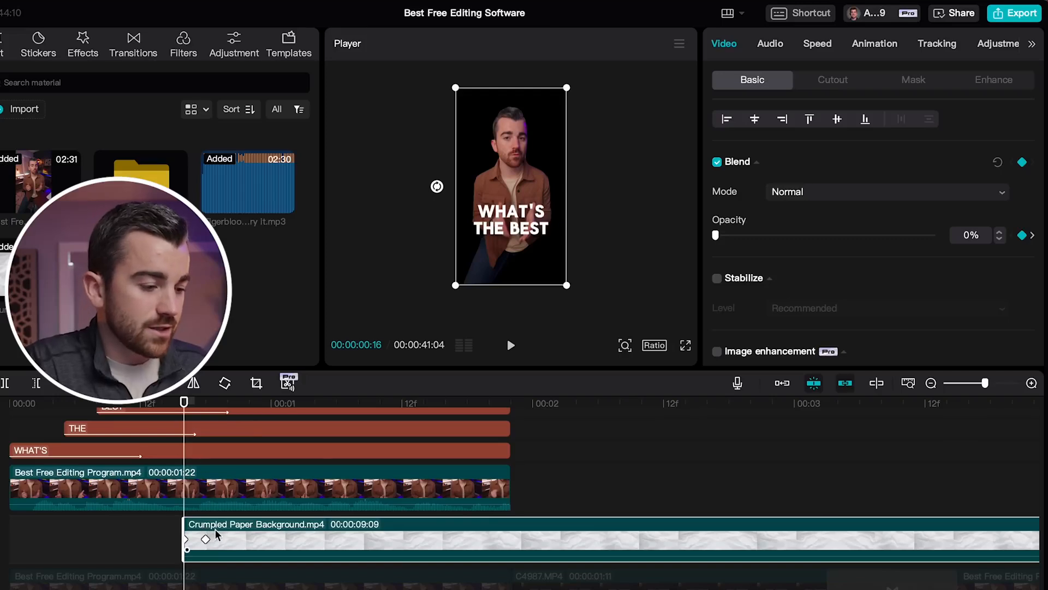
{"action": "left_click_drag", "start_coordinate": [206, 539], "coordinate": [221, 540]}
Show the hidden track holding the original first clip again and play the opening to check the paper's fade-in
{"action": "left_click_drag", "start_coordinate": [206, 405], "coordinate": [153, 407]}
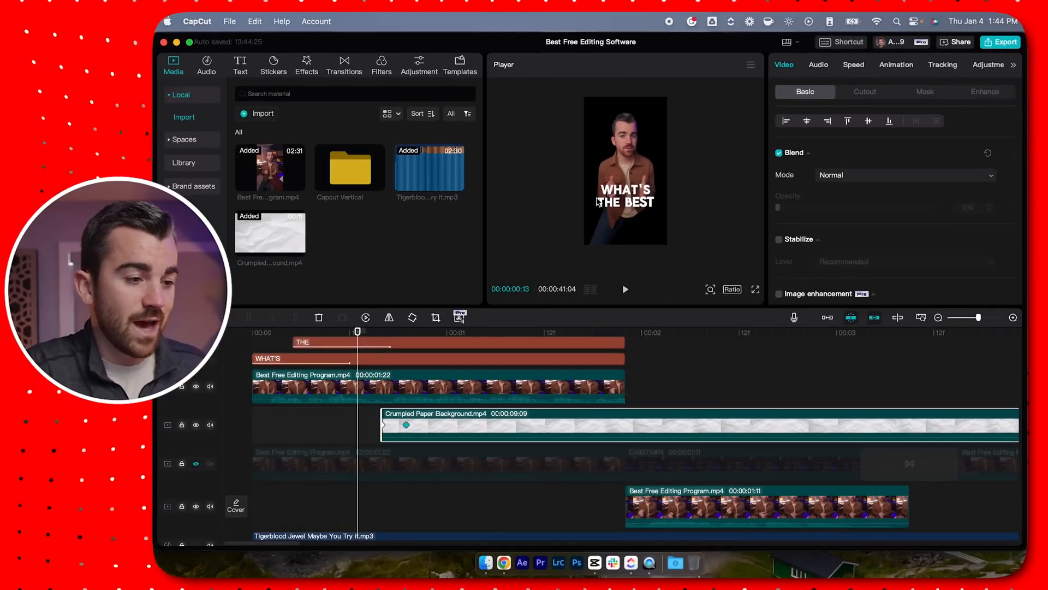
{"action": "scroll", "coordinate": [306, 461], "scroll_direction": "down", "scroll_amount": 1}
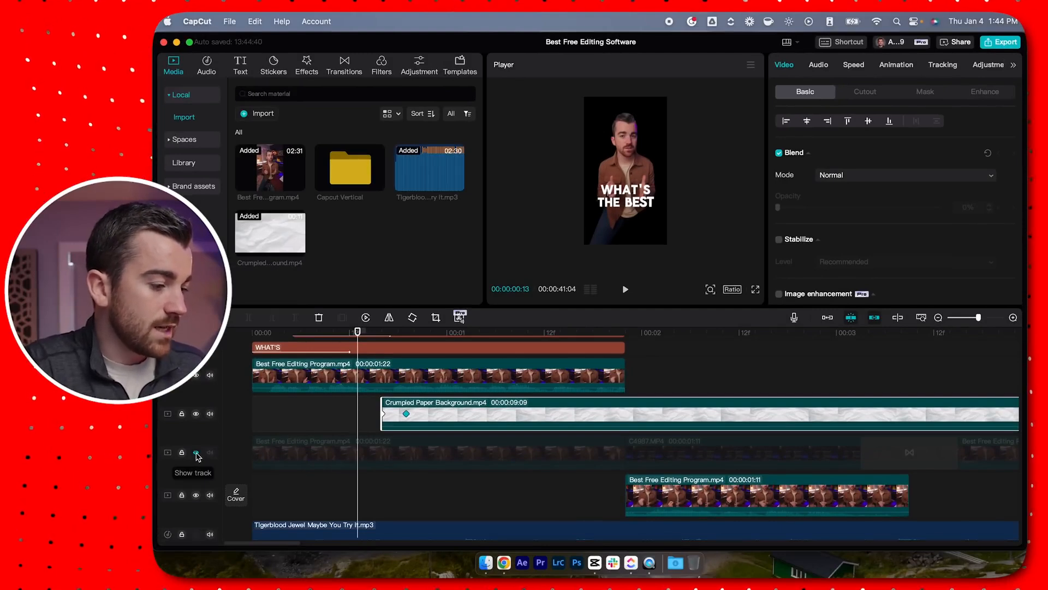
{"action": "left_click", "coordinate": [196, 454]}
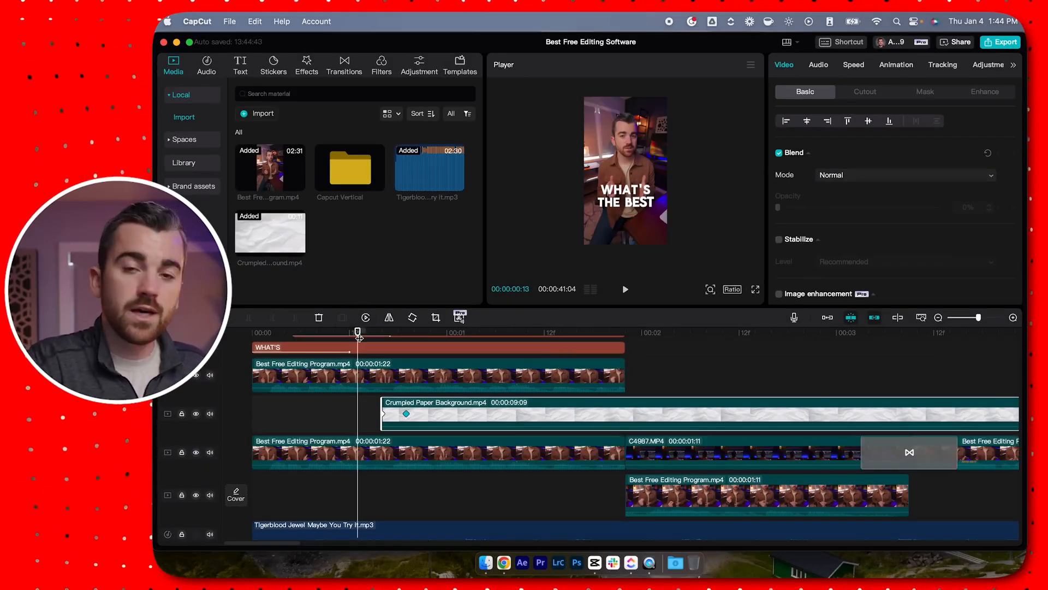
{"action": "key", "text": "space"}
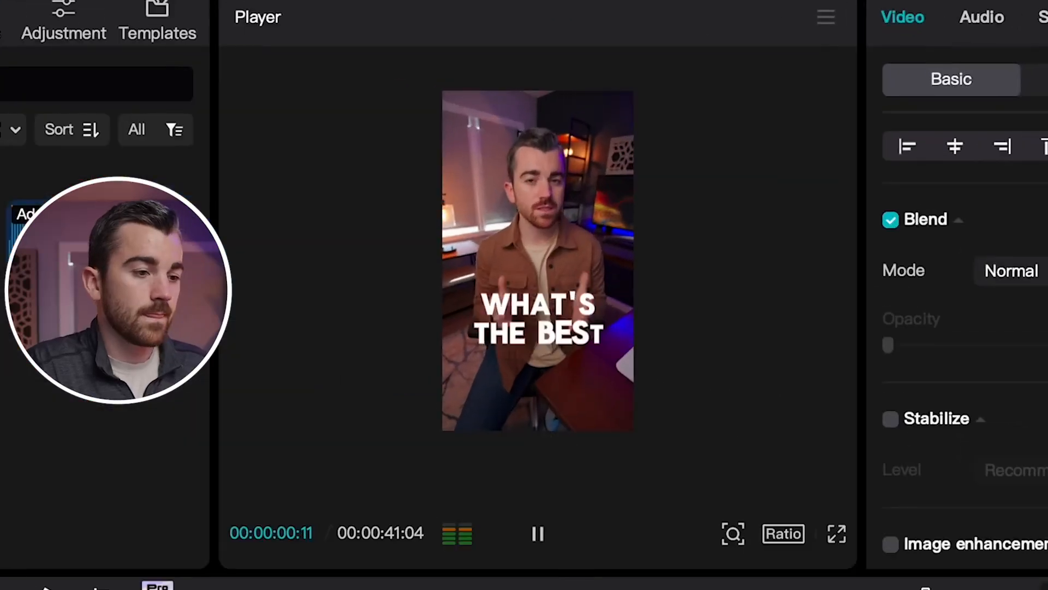
{"action": "key", "text": "space"}
{"action": "left_click_drag", "start_coordinate": [359, 331], "coordinate": [454, 389]}
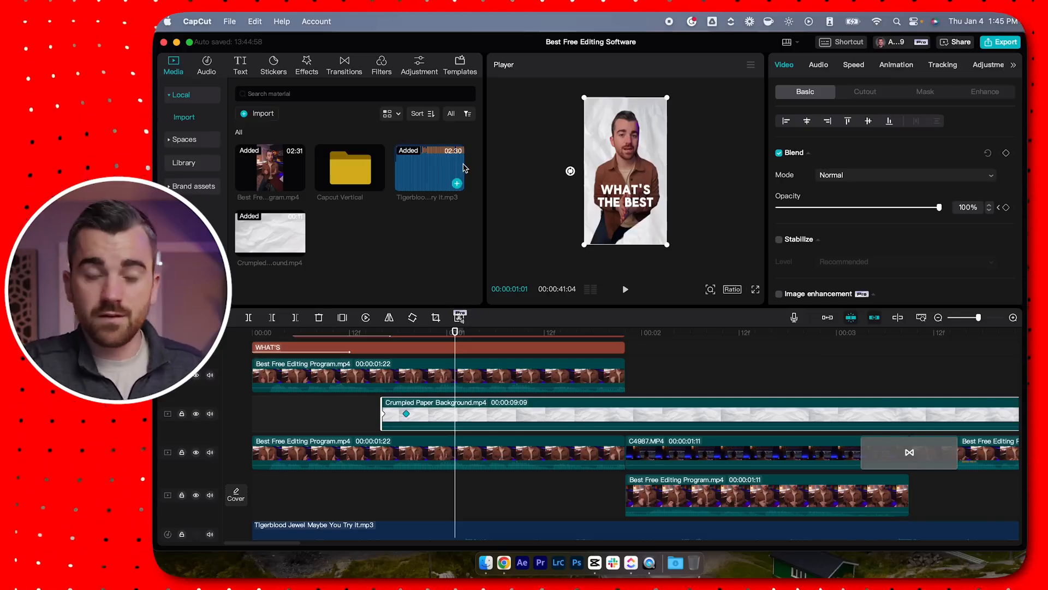
Combine the WHAT'S, THE and BEST titles into one compound clip
{"action": "scroll", "coordinate": [311, 452], "scroll_direction": "up", "scroll_amount": 2}
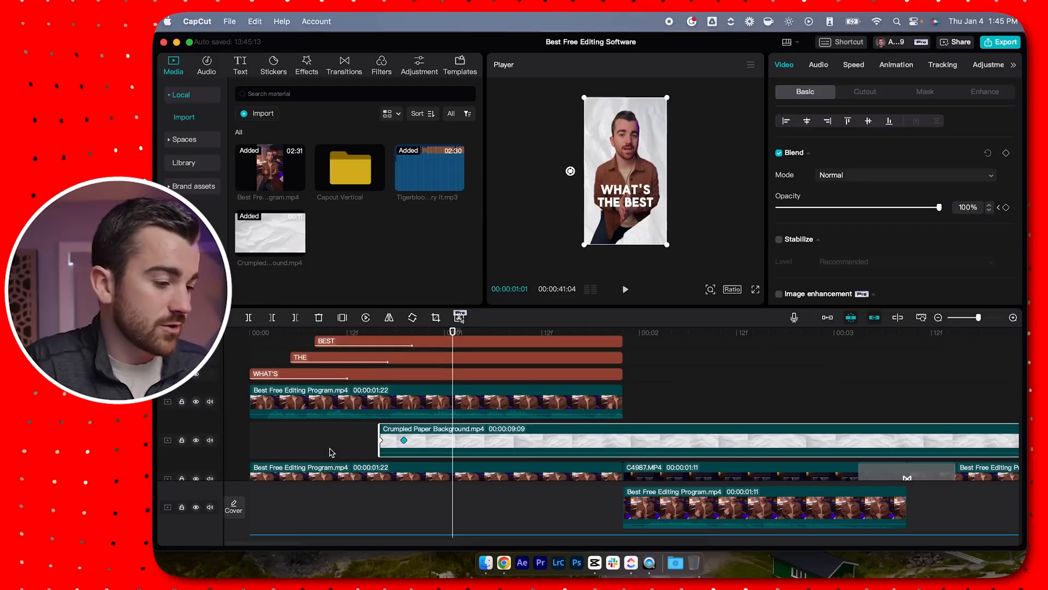
{"action": "scroll", "coordinate": [435, 342], "scroll_direction": "up", "scroll_amount": 2}
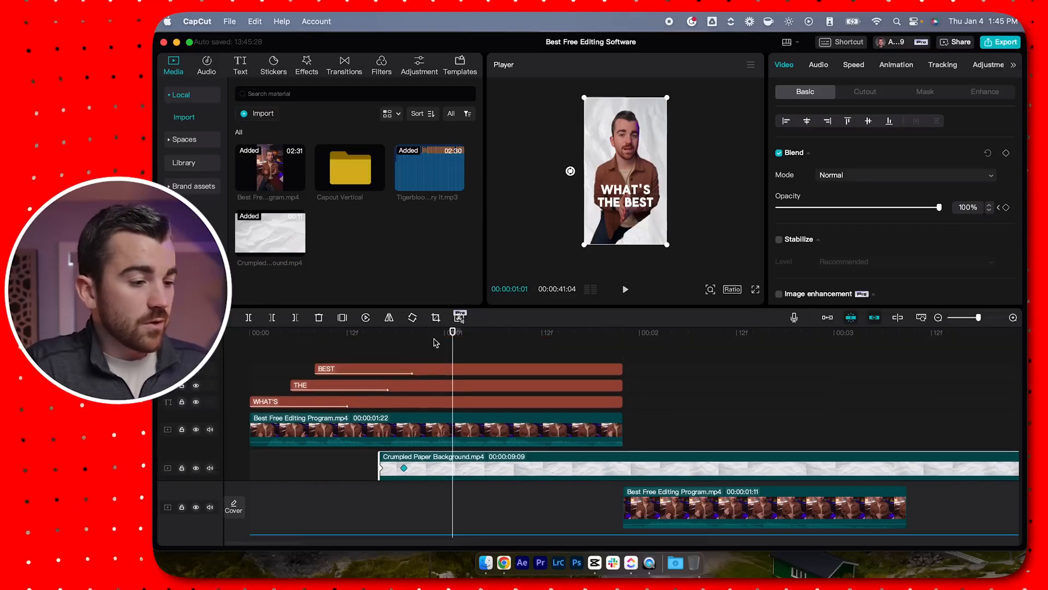
{"action": "left_click_drag", "start_coordinate": [451, 332], "coordinate": [407, 354]}
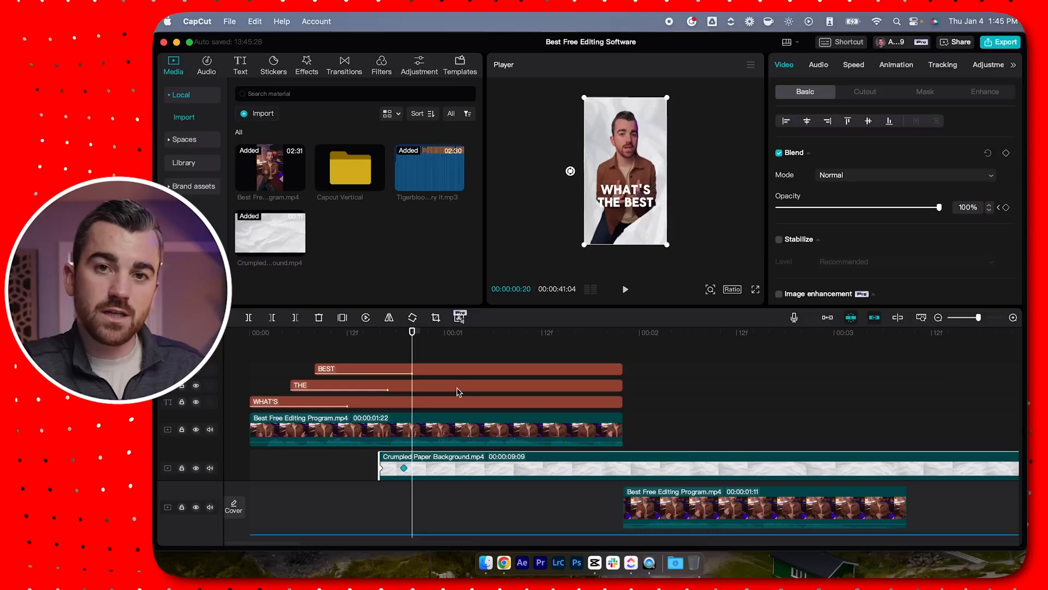
{"action": "left_click_drag", "start_coordinate": [465, 355], "coordinate": [405, 404]}
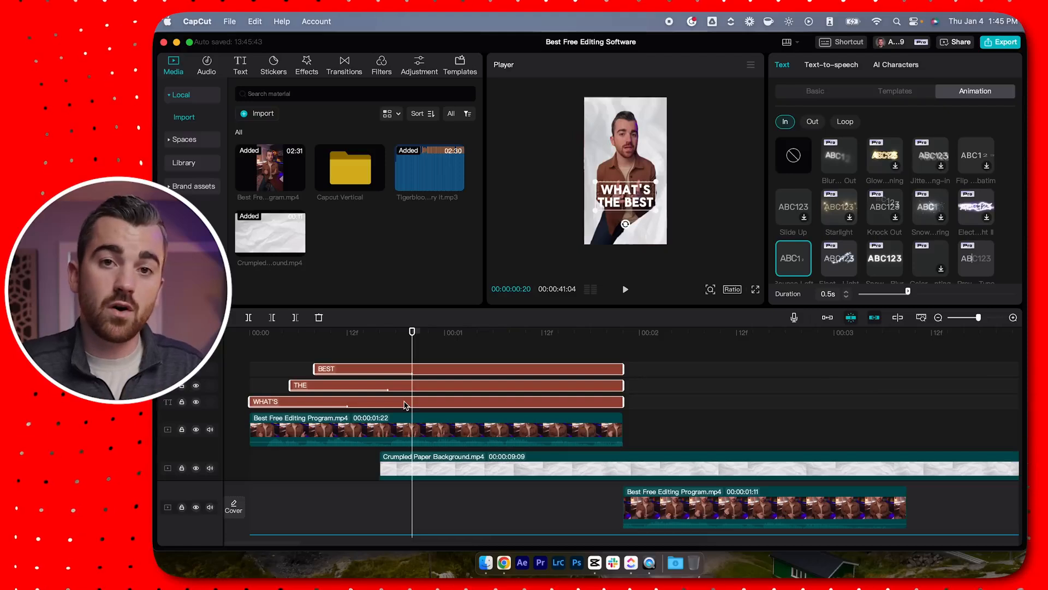
{"action": "left_click_drag", "start_coordinate": [469, 355], "coordinate": [396, 407]}
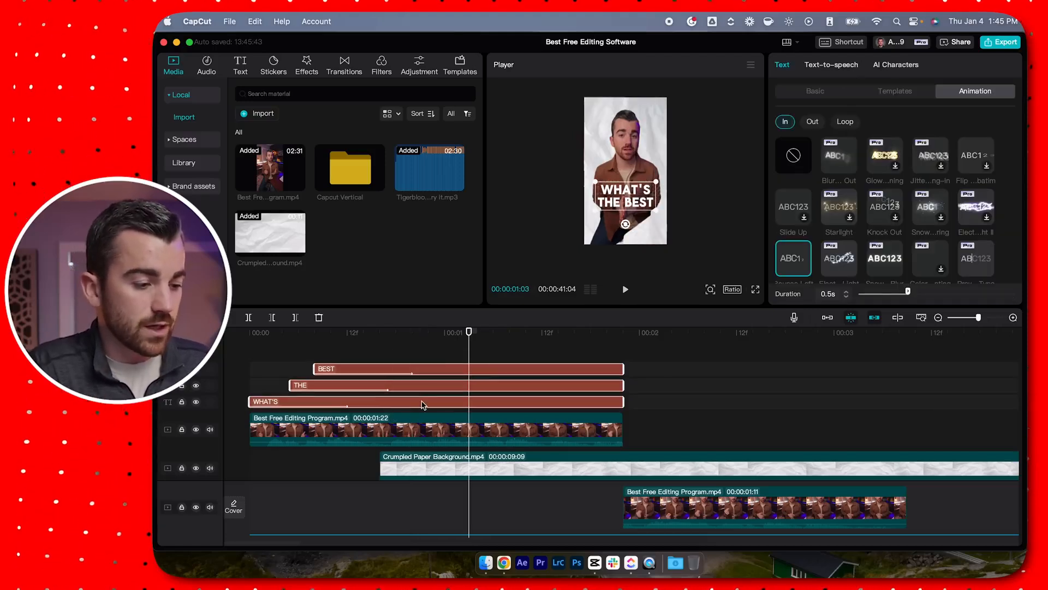
{"action": "right_click", "coordinate": [422, 404]}
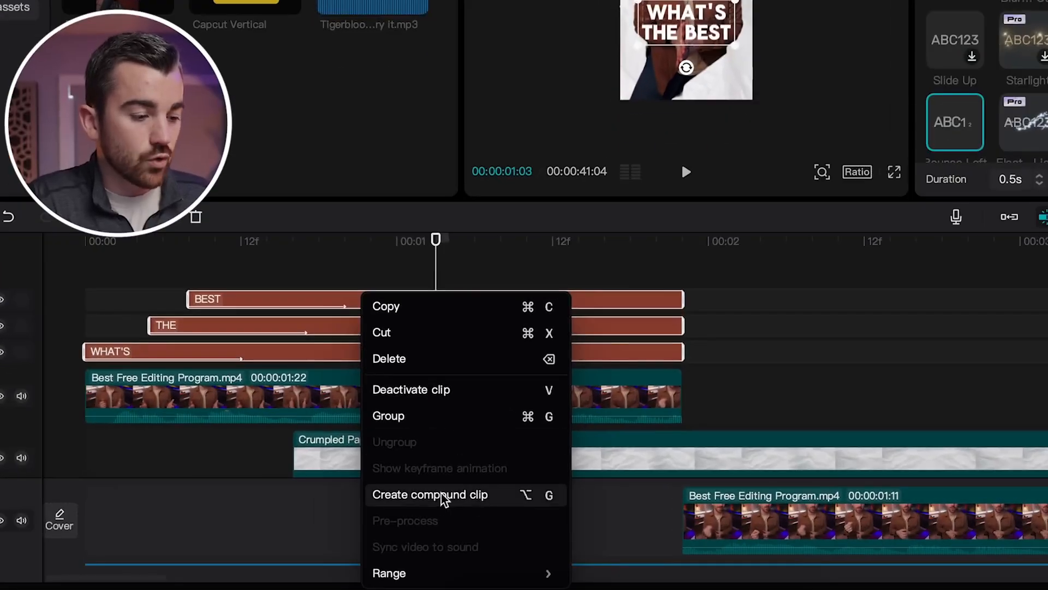
{"action": "left_click", "coordinate": [449, 496]}
Keyframe a fade-out on the title compound clip: opacity 100% at 00:00:00:19 and 0% at 00:00:00:23
{"action": "left_click_drag", "start_coordinate": [439, 240], "coordinate": [335, 241]}
{"action": "left_click", "coordinate": [299, 316]}
{"action": "left_click", "coordinate": [337, 236]}
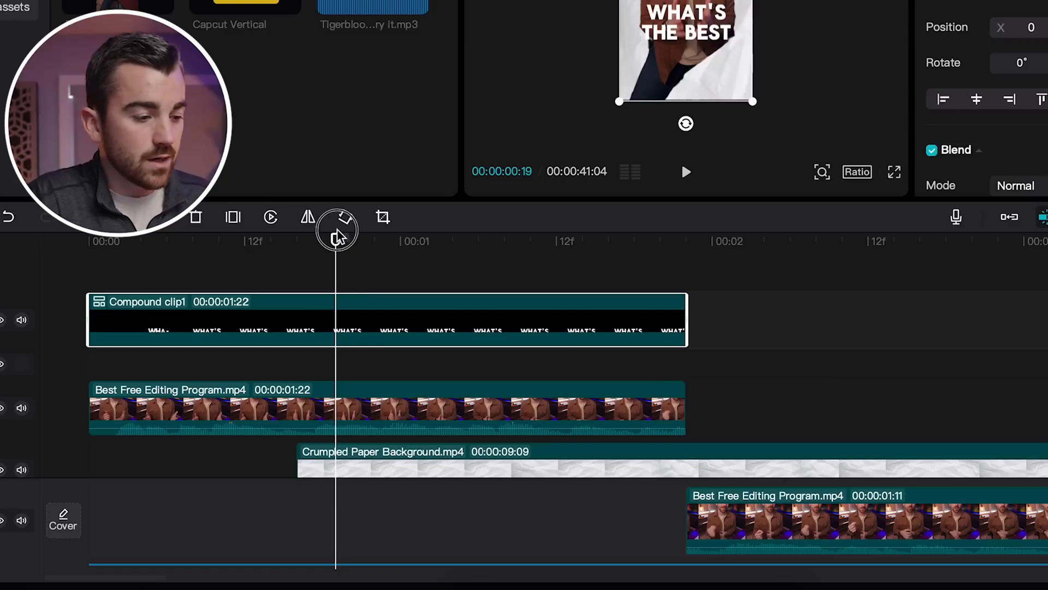
{"action": "left_click", "coordinate": [337, 243]}
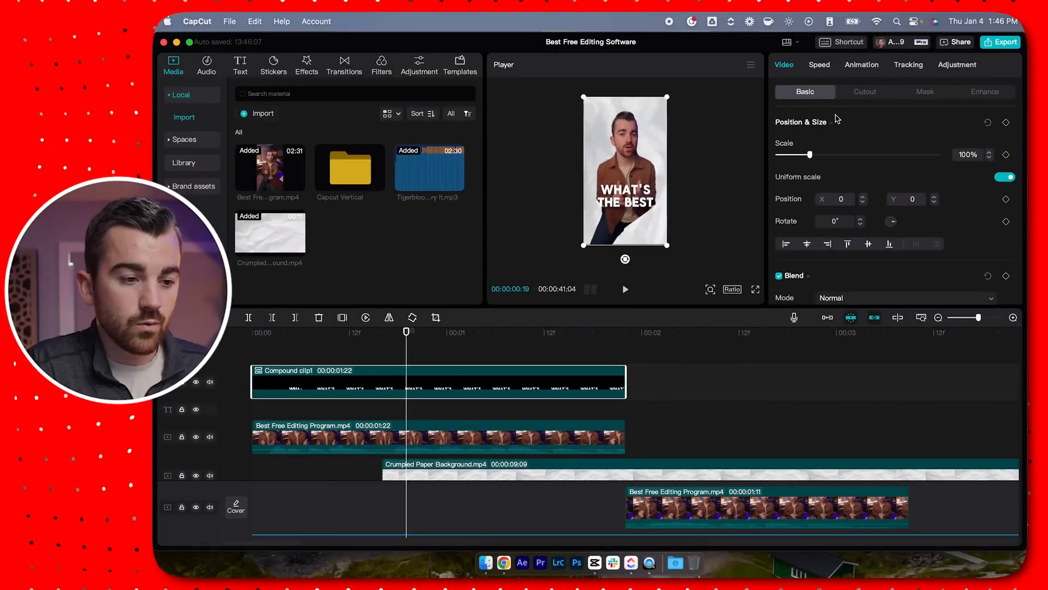
{"action": "scroll", "coordinate": [837, 119], "scroll_direction": "down", "scroll_amount": 5}
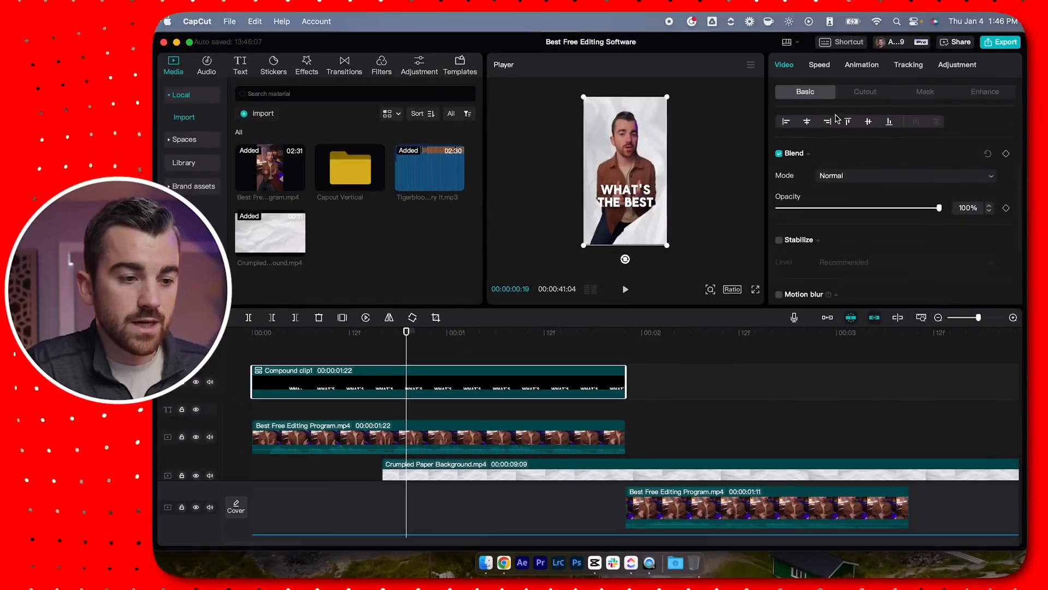
{"action": "left_click", "coordinate": [1006, 195]}
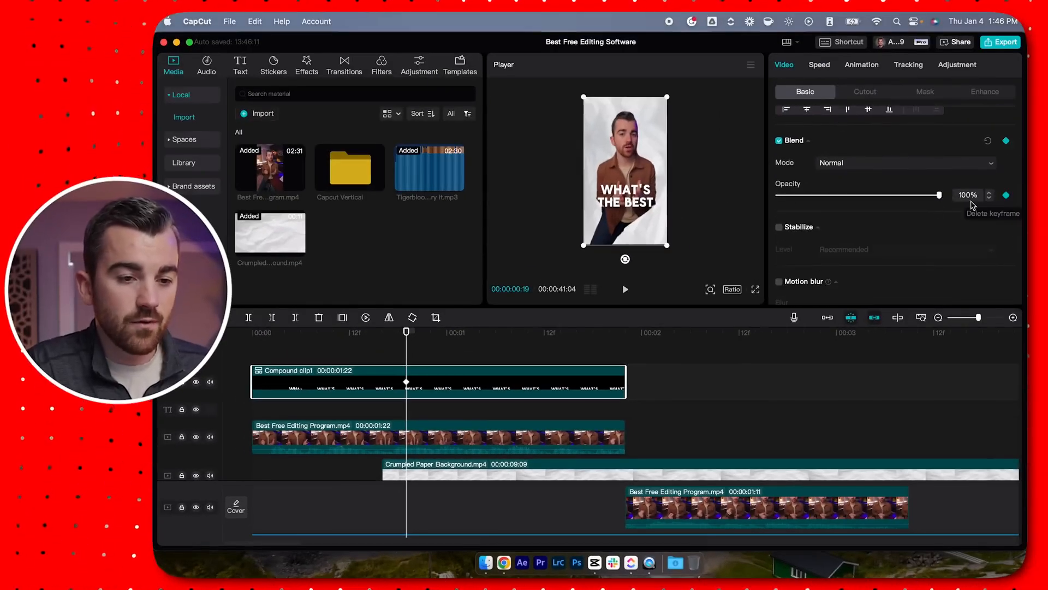
{"action": "key", "text": "Right"}
{"action": "key", "text": "Right"}
{"action": "key", "text": "Right"}
{"action": "key", "text": "Right"}
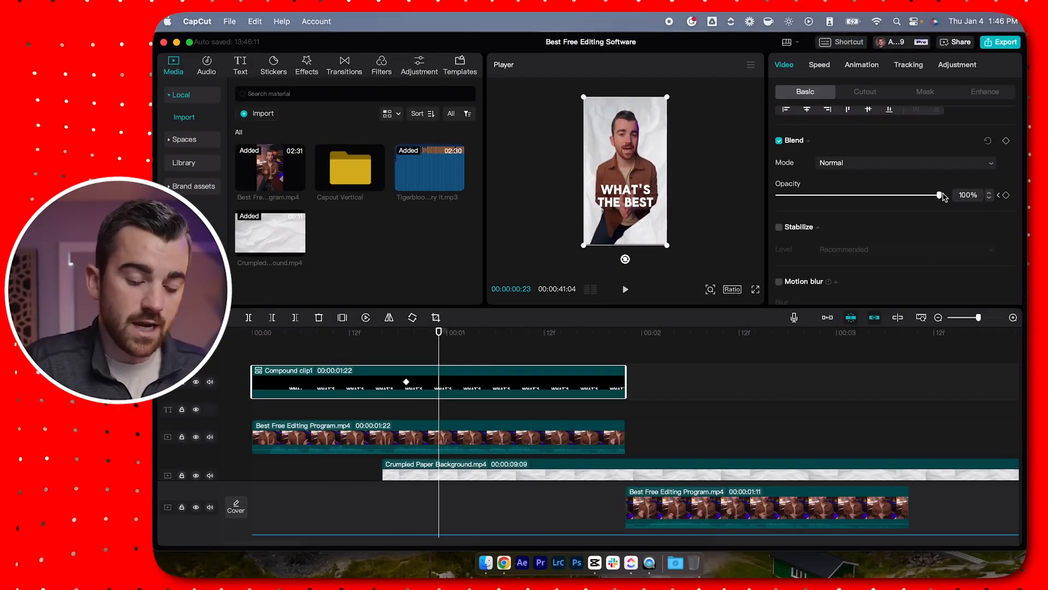
{"action": "left_click_drag", "start_coordinate": [940, 195], "coordinate": [765, 204]}
Scrub through and play the opening to check the timing of the titles' fade-out
{"action": "mouse_move", "coordinate": [435, 335]}
{"action": "left_mouse_down"}
{"action": "mouse_move", "coordinate": [410, 330]}
{"action": "mouse_move", "coordinate": [428, 329]}
{"action": "left_mouse_up"}
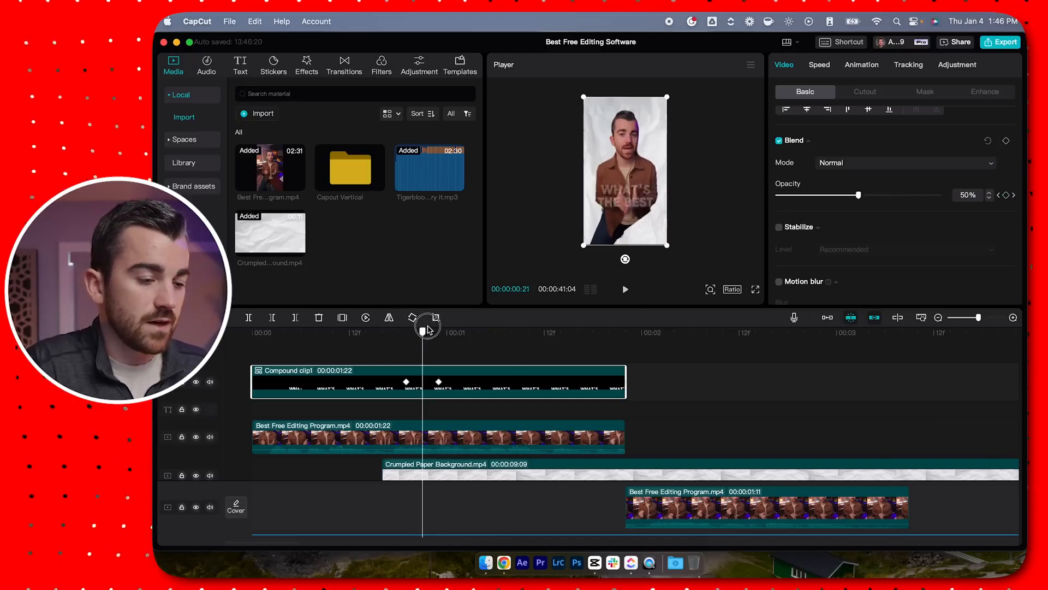
{"action": "left_click_drag", "start_coordinate": [428, 330], "coordinate": [450, 329]}
{"action": "key", "text": "space"}
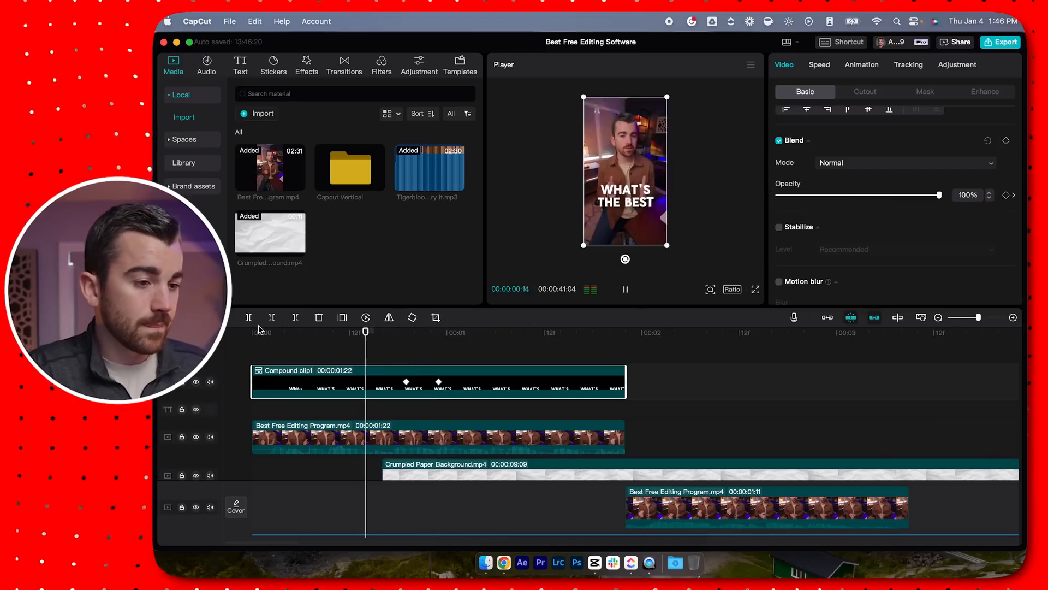
{"action": "key", "text": "space"}
Move the compound clip's two opacity keyframes earlier, to about 00:00:00:17 and 00:00:00:20, and replay the fade-out
{"action": "left_click_drag", "start_coordinate": [406, 383], "coordinate": [390, 383]}
{"action": "left_click_drag", "start_coordinate": [439, 384], "coordinate": [416, 389]}
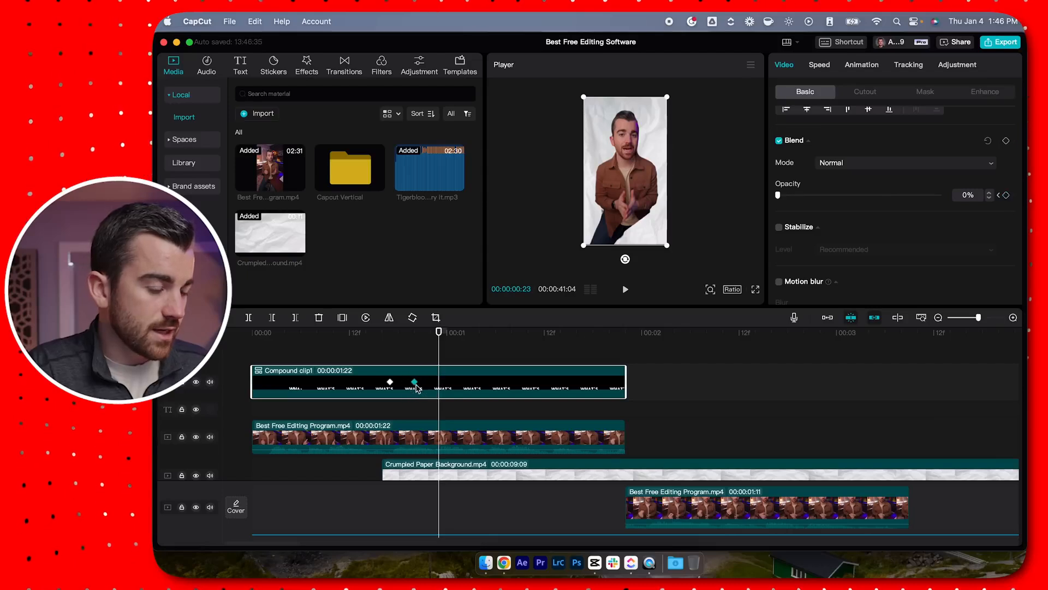
{"action": "left_click", "coordinate": [352, 333]}
{"action": "key", "text": "space"}
{"action": "key", "text": "space"}
Add a position keyframe at 00:00:00:19 to the cutout copy of Best Free Editing Program.mp4
{"action": "left_click", "coordinate": [383, 334]}
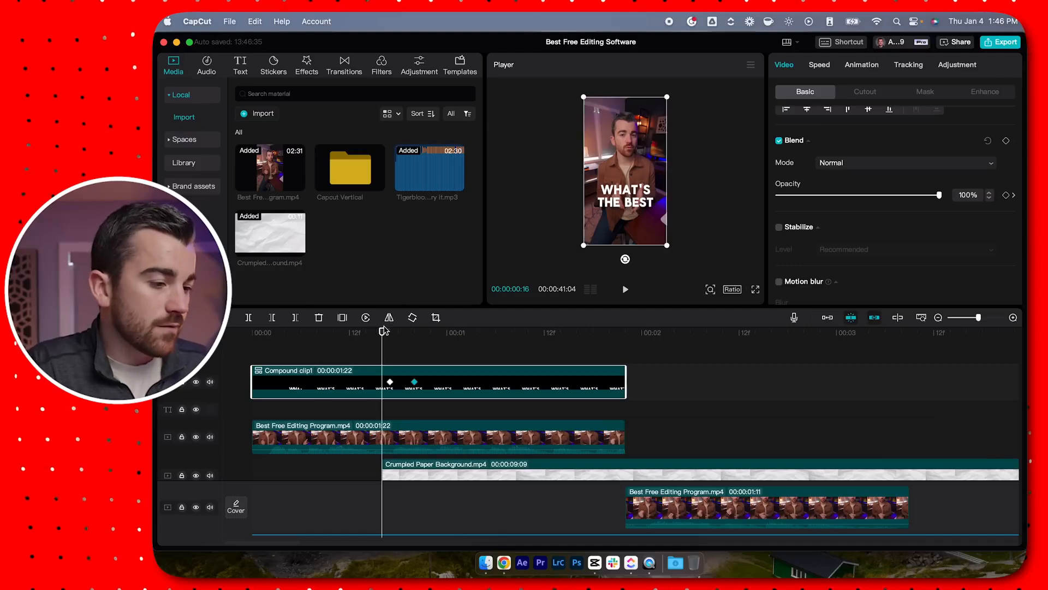
{"action": "left_click_drag", "start_coordinate": [389, 334], "coordinate": [403, 337]}
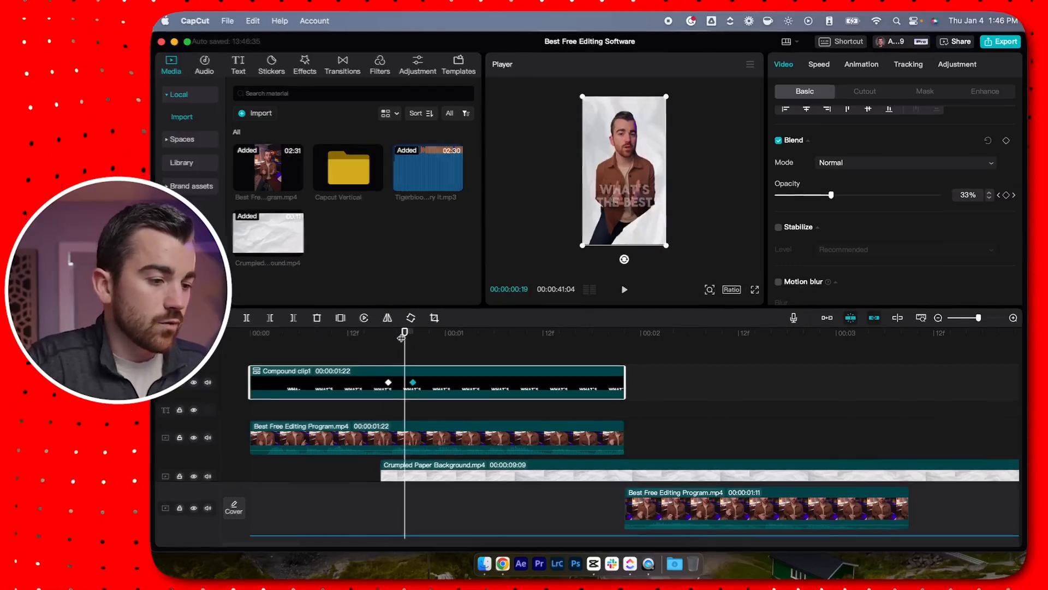
{"action": "scroll", "coordinate": [437, 415], "scroll_direction": "down", "scroll_amount": 2}
{"action": "left_click", "coordinate": [428, 410]}
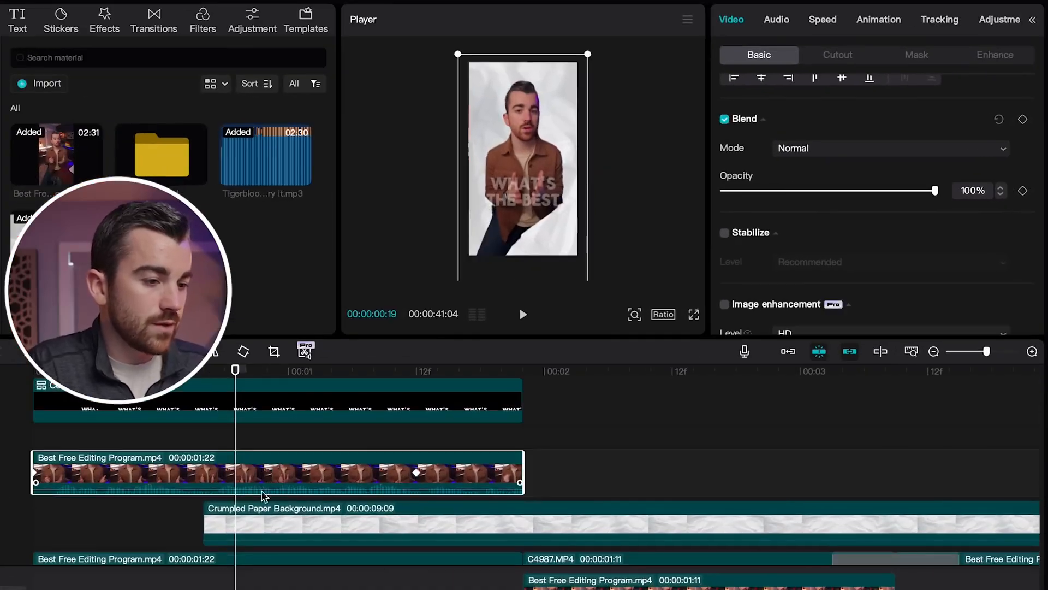
{"action": "scroll", "coordinate": [254, 458], "scroll_direction": "down", "scroll_amount": 1}
{"action": "scroll", "coordinate": [763, 159], "scroll_direction": "up", "scroll_amount": 4}
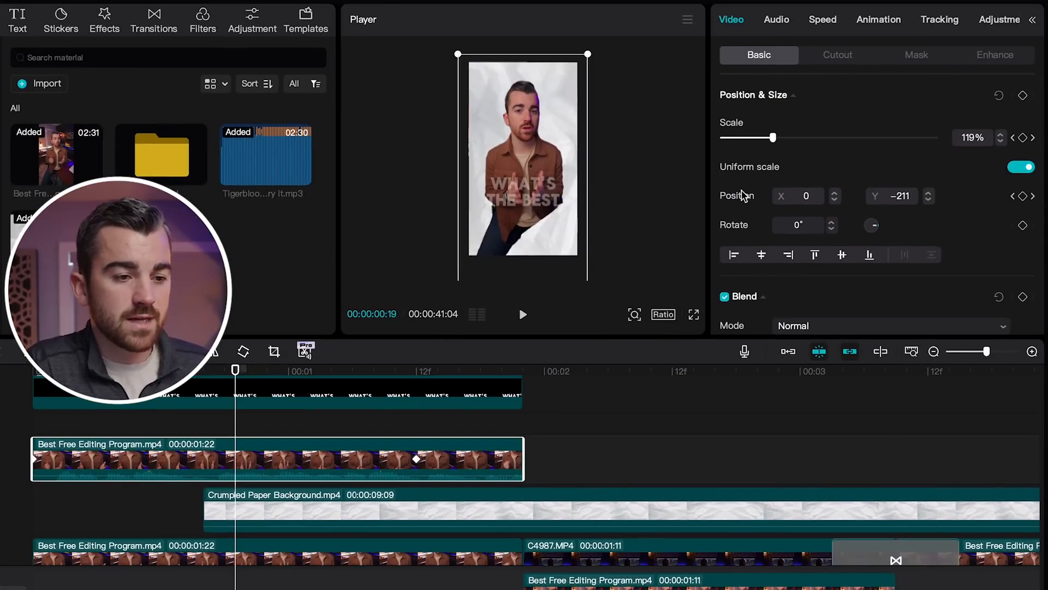
{"action": "left_click", "coordinate": [1024, 198]}
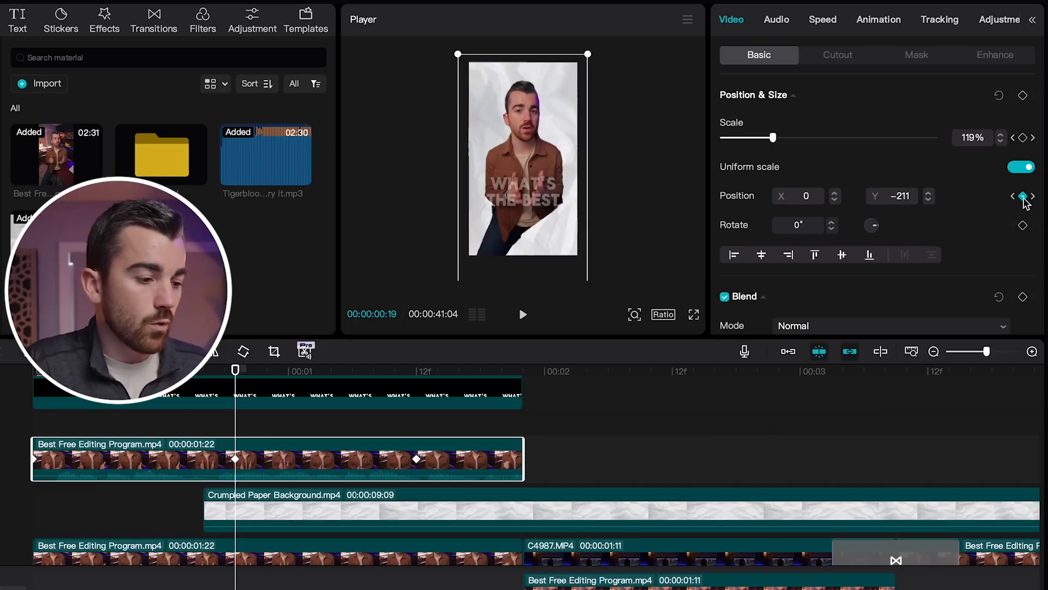
At 00:00:01:00, slide the cutout speaker out of the frame to the left, to about X -2108, and return to the timeline start
{"action": "key", "text": "Right"}
{"action": "key", "text": "Right"}
{"action": "key", "text": "Right"}
{"action": "key", "text": "Right"}
{"action": "key", "text": "Right"}
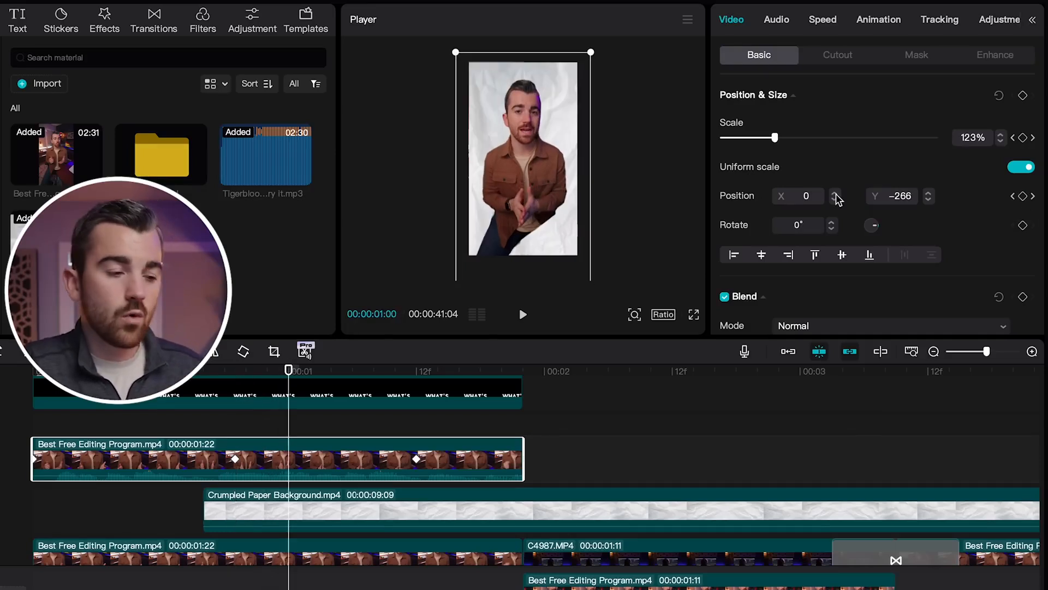
{"action": "left_click_drag", "start_coordinate": [529, 171], "coordinate": [423, 171]}
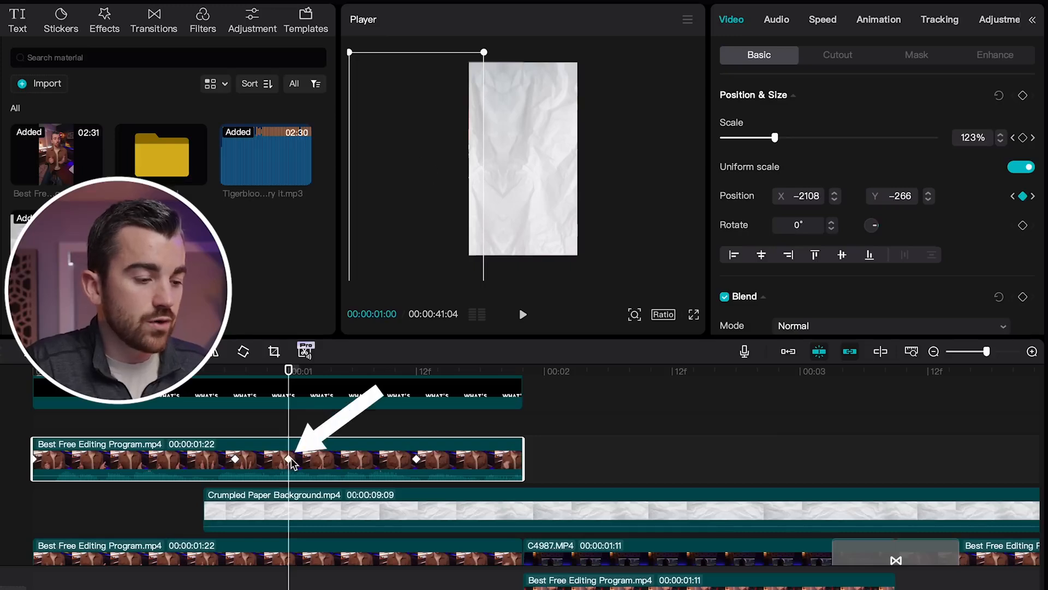
{"action": "left_click_drag", "start_coordinate": [289, 370], "coordinate": [228, 396]}
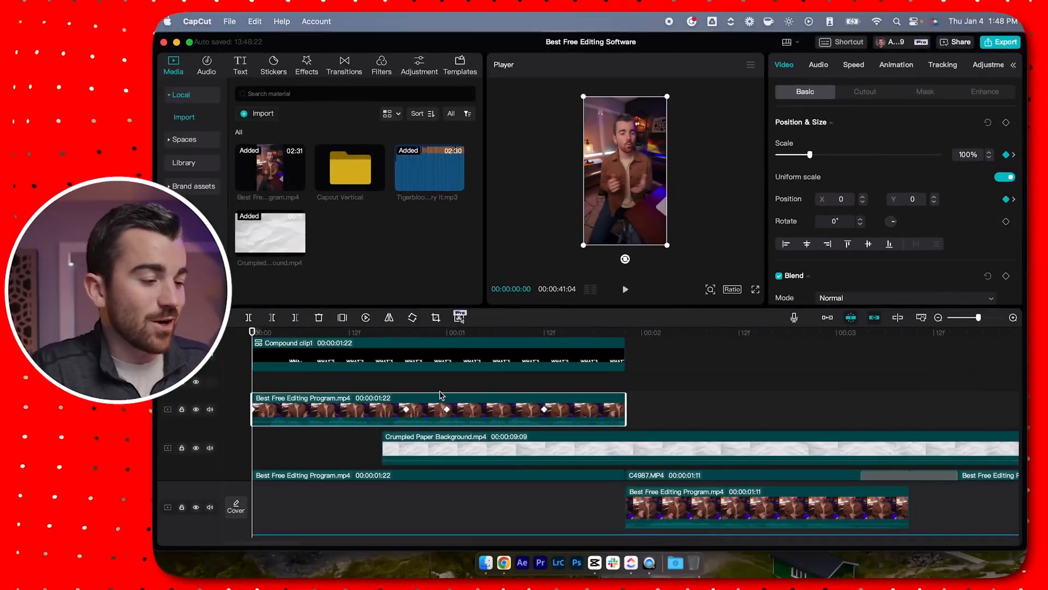
Add a default text title reading FREE at 00:00:01:00, on a track above the compound clip
{"action": "scroll", "coordinate": [438, 395], "scroll_direction": "up", "scroll_amount": 2}
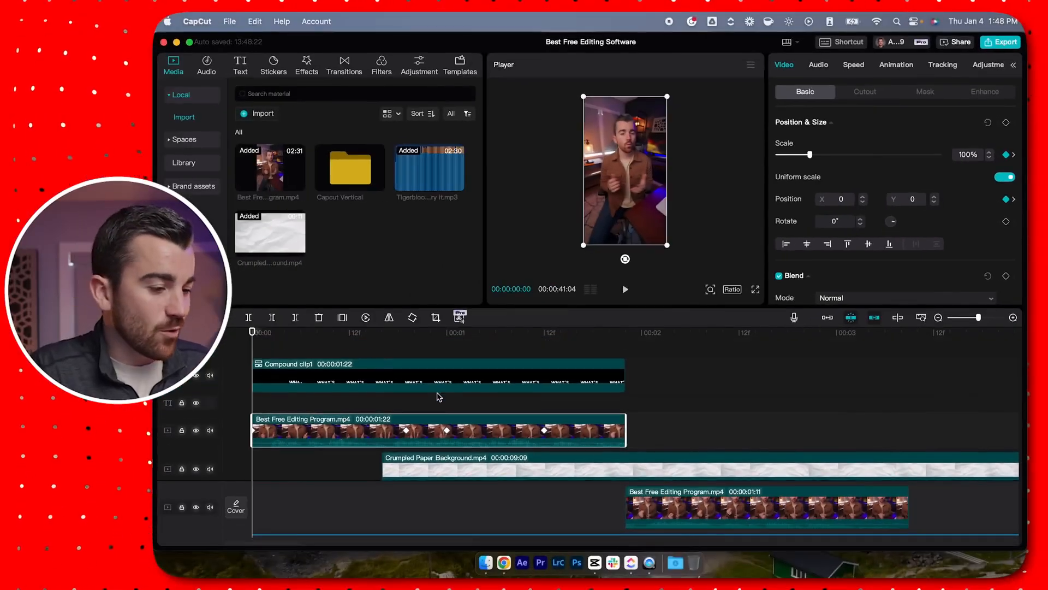
{"action": "scroll", "coordinate": [438, 396], "scroll_direction": "up", "scroll_amount": 1}
{"action": "left_click_drag", "start_coordinate": [281, 335], "coordinate": [449, 361]}
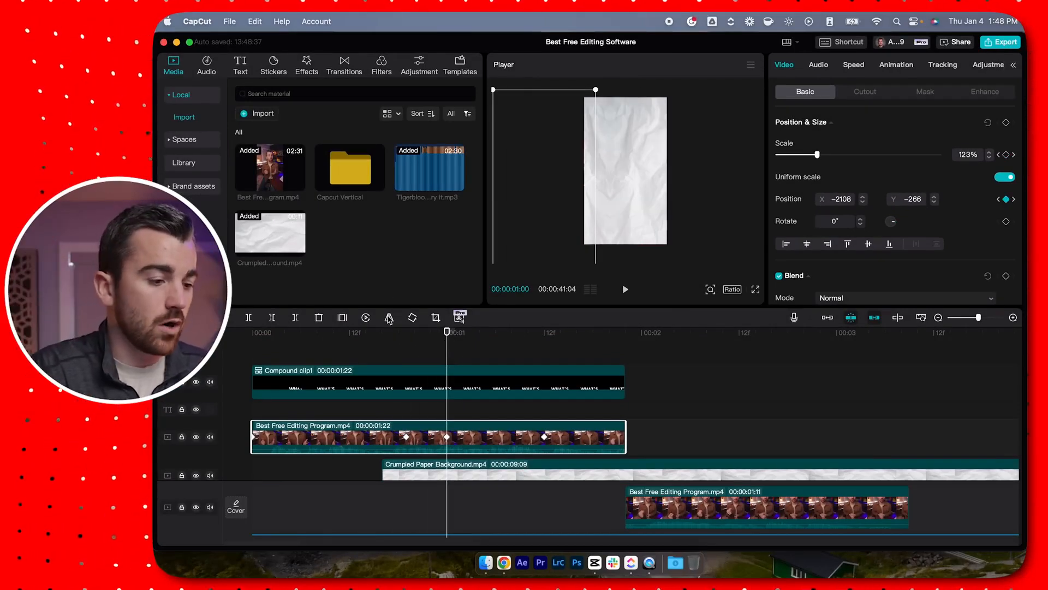
{"action": "left_click", "coordinate": [245, 70]}
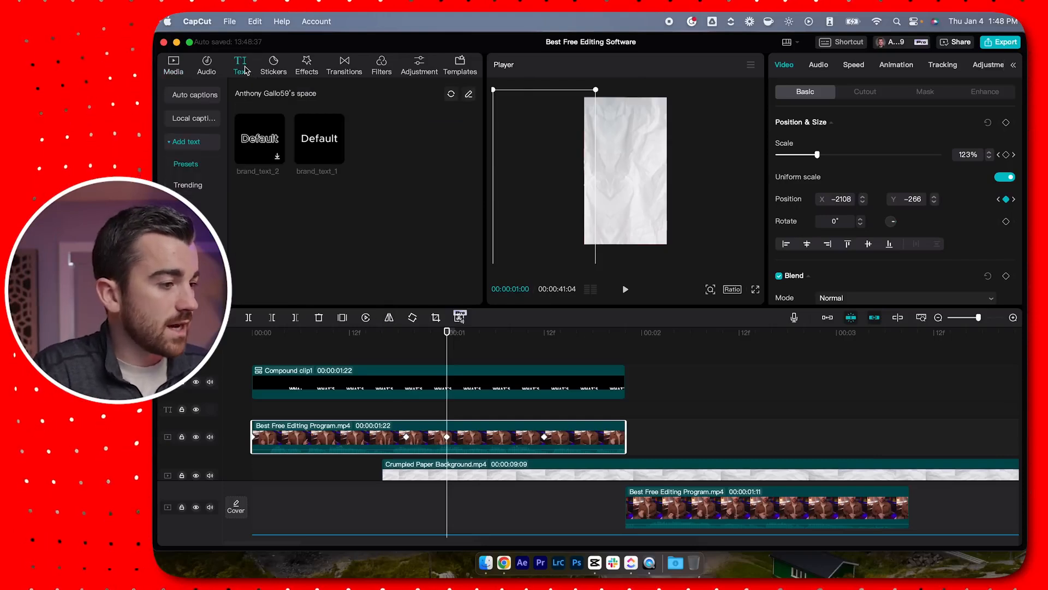
{"action": "left_click_drag", "start_coordinate": [299, 155], "coordinate": [484, 355]}
{"action": "double_click", "coordinate": [614, 168]}
{"action": "type", "text": "FREE"}
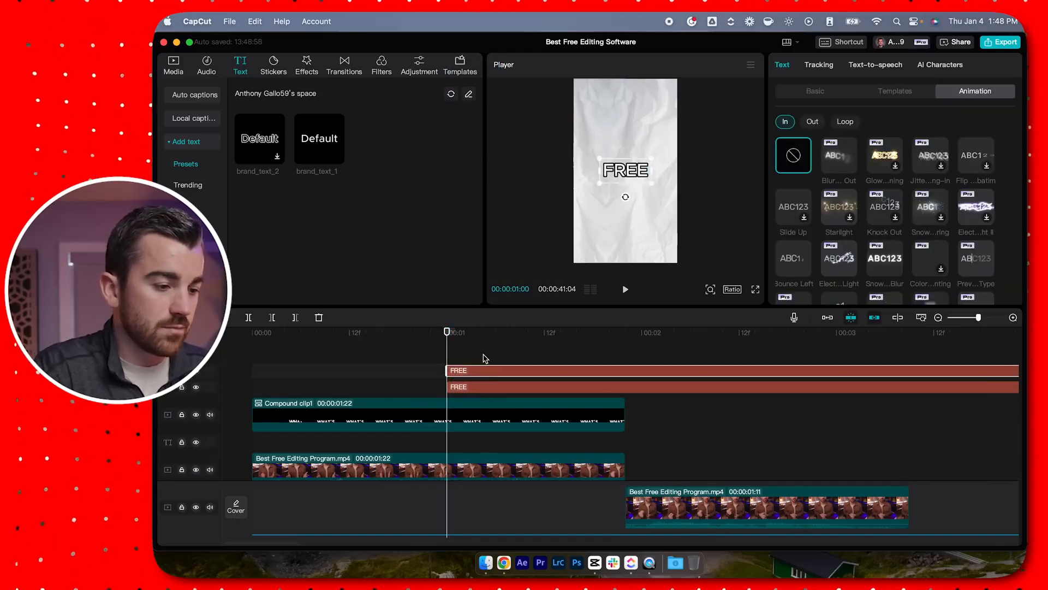
Add two more titles reading EDITING and SOFTWARE at 00:00:01:00, and stack the three words vertically on the paper background
{"action": "double_click", "coordinate": [627, 173]}
{"action": "type", "text": "EDITING"}
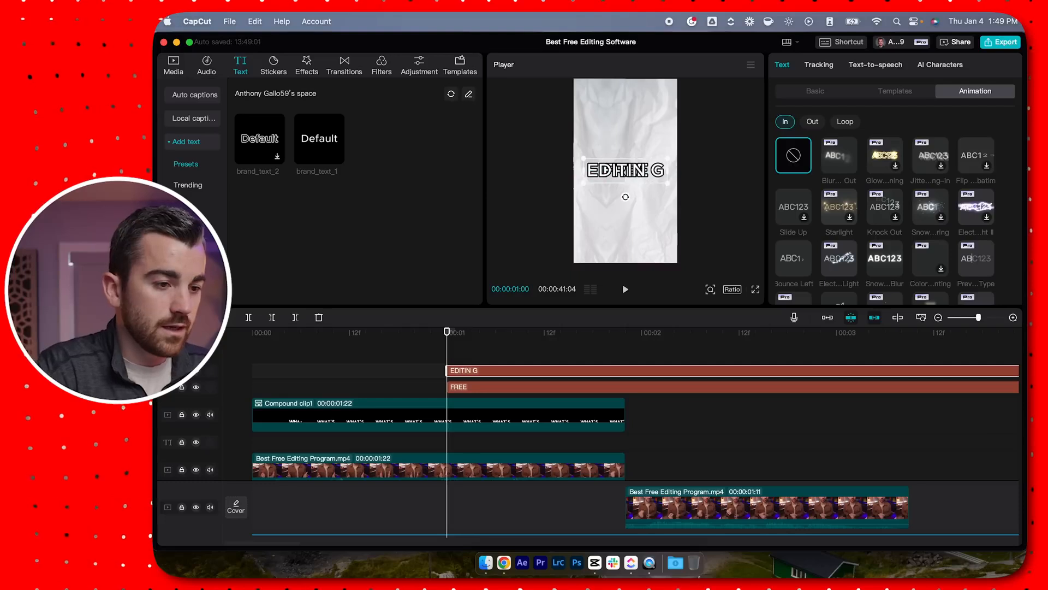
{"action": "left_click_drag", "start_coordinate": [479, 370], "coordinate": [479, 358]}
{"action": "double_click", "coordinate": [625, 170]}
{"action": "type", "text": "SOFTWARE"}
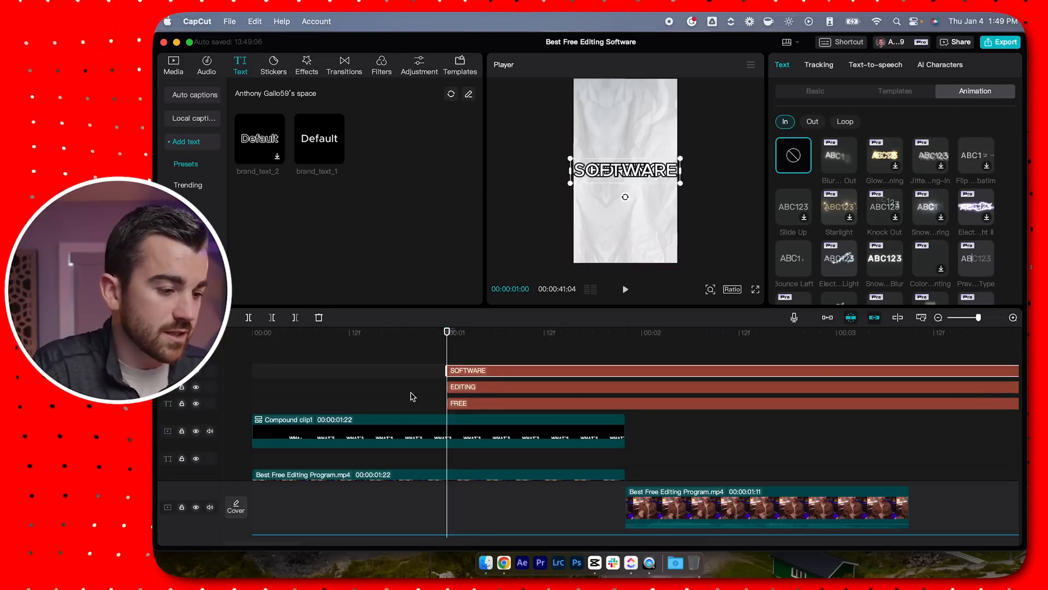
{"action": "left_click", "coordinate": [455, 340]}
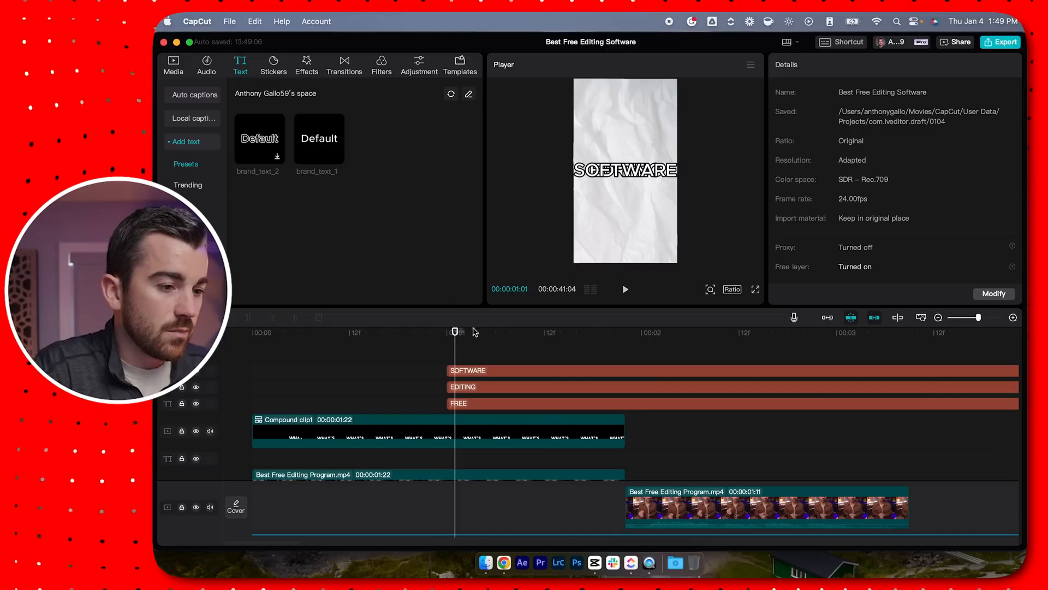
{"action": "left_click_drag", "start_coordinate": [632, 169], "coordinate": [637, 141]}
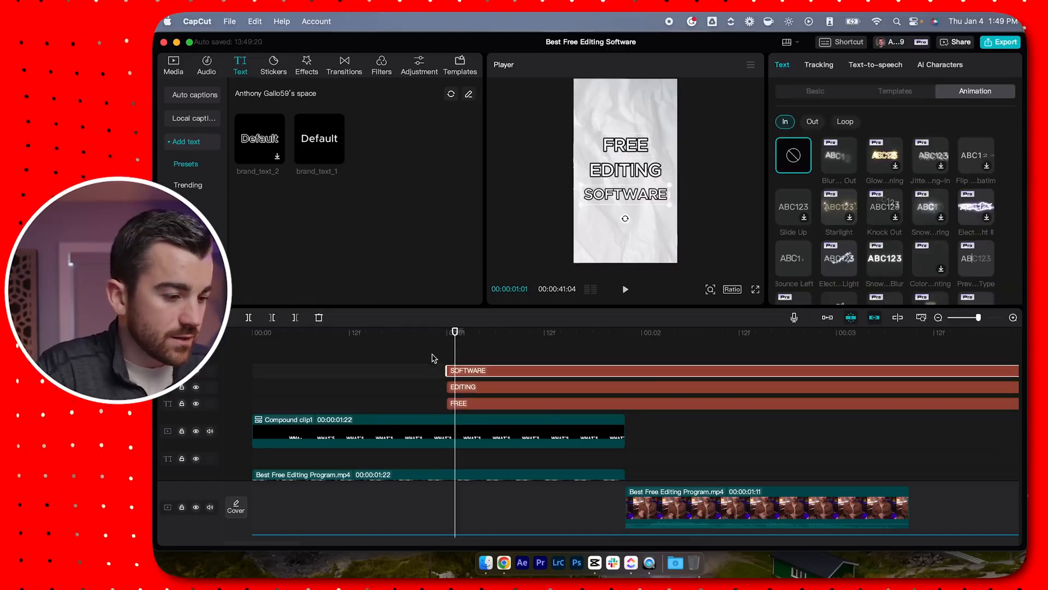
Set the font of the FREE, EDITING and SOFTWARE titles to ZY Resolve and their color to black
{"action": "left_click_drag", "start_coordinate": [431, 358], "coordinate": [496, 405]}
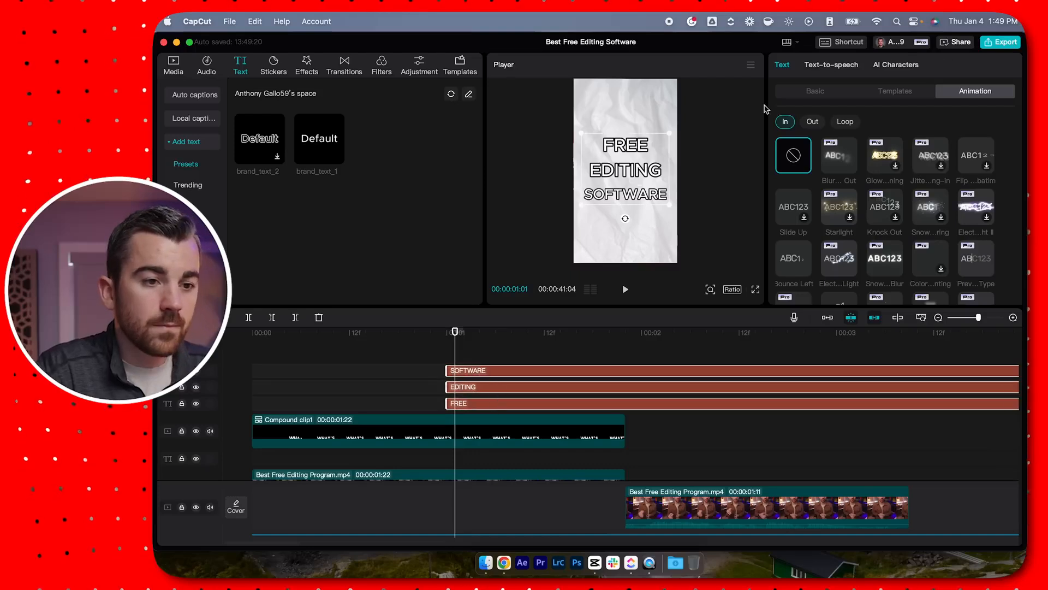
{"action": "left_click", "coordinate": [817, 91]}
{"action": "left_click", "coordinate": [851, 122]}
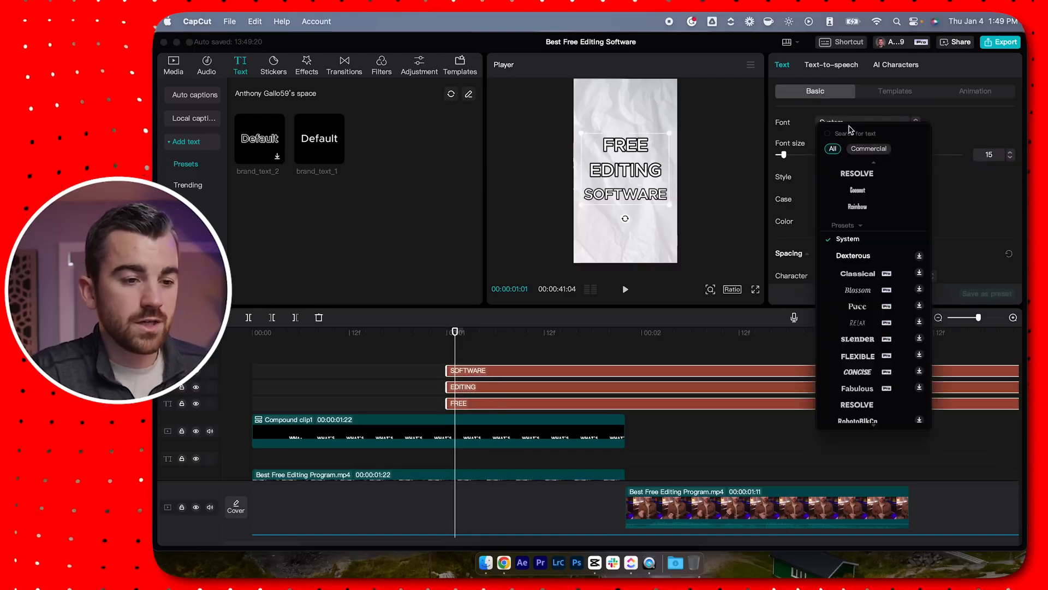
{"action": "left_click", "coordinate": [857, 373]}
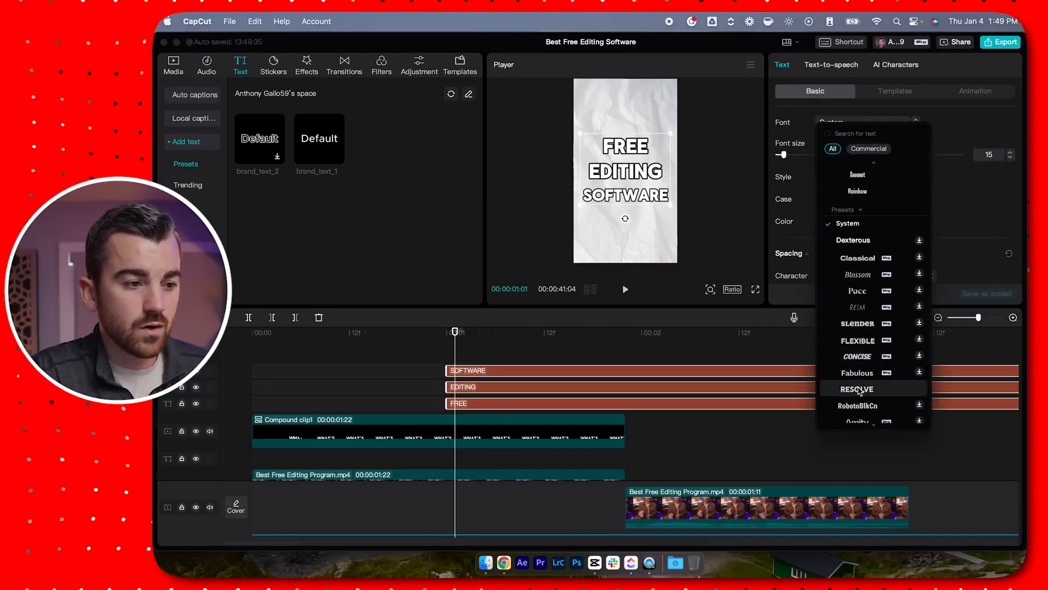
{"action": "scroll", "coordinate": [924, 203], "scroll_direction": "down", "scroll_amount": 5}
{"action": "scroll", "coordinate": [803, 184], "scroll_direction": "up", "scroll_amount": 5}
{"action": "left_click", "coordinate": [844, 223]}
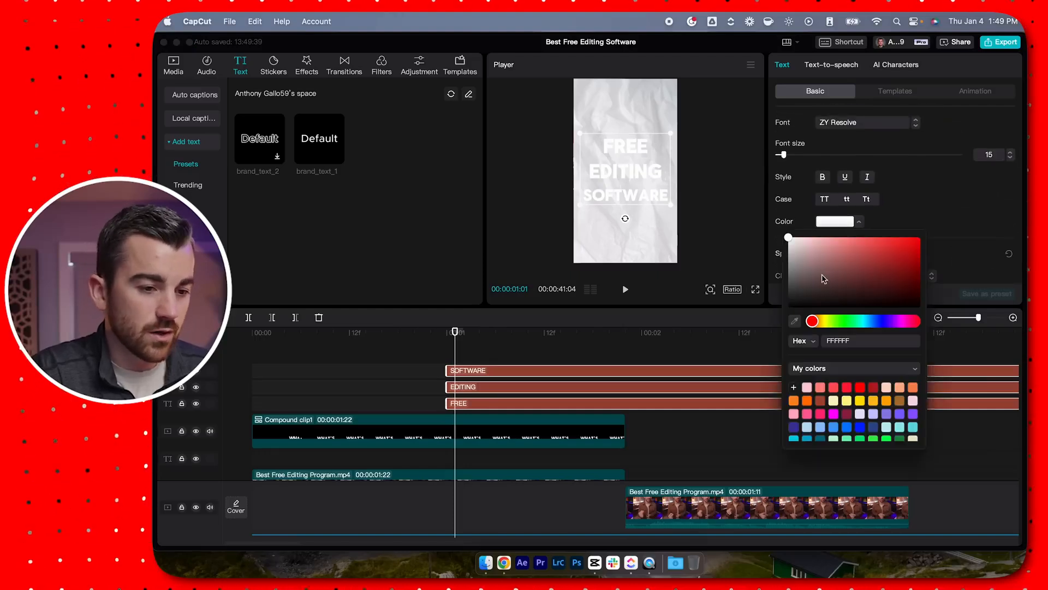
{"action": "left_click_drag", "start_coordinate": [823, 279], "coordinate": [734, 337]}
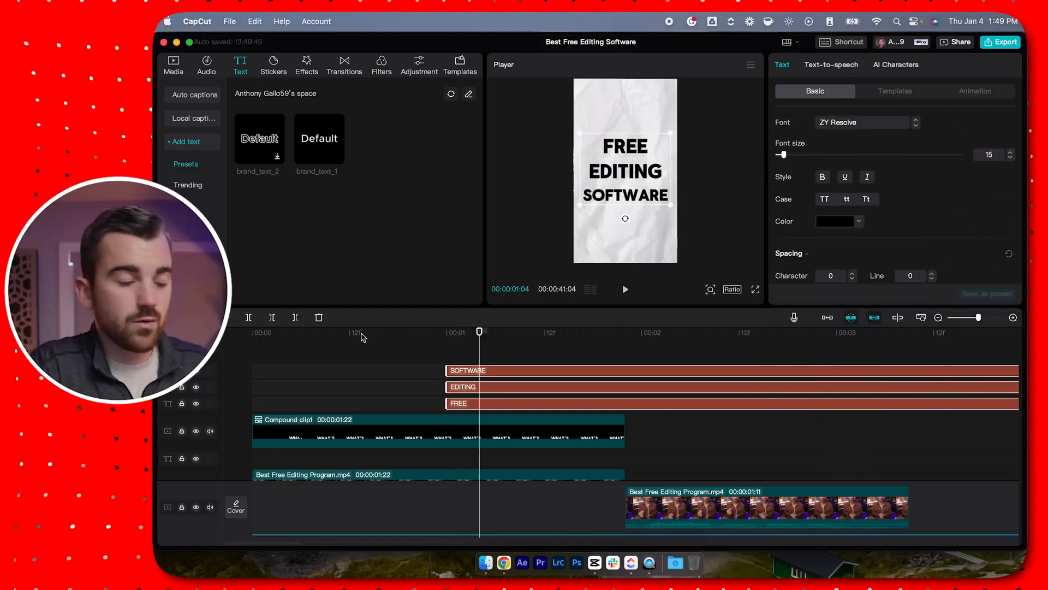
Stagger the titles' starts, FREE at about 00:00:00:21, EDITING at 00:00:01:01 and SOFTWARE at 00:00:01:10, and play the opening
{"action": "left_click_drag", "start_coordinate": [392, 337], "coordinate": [300, 334]}
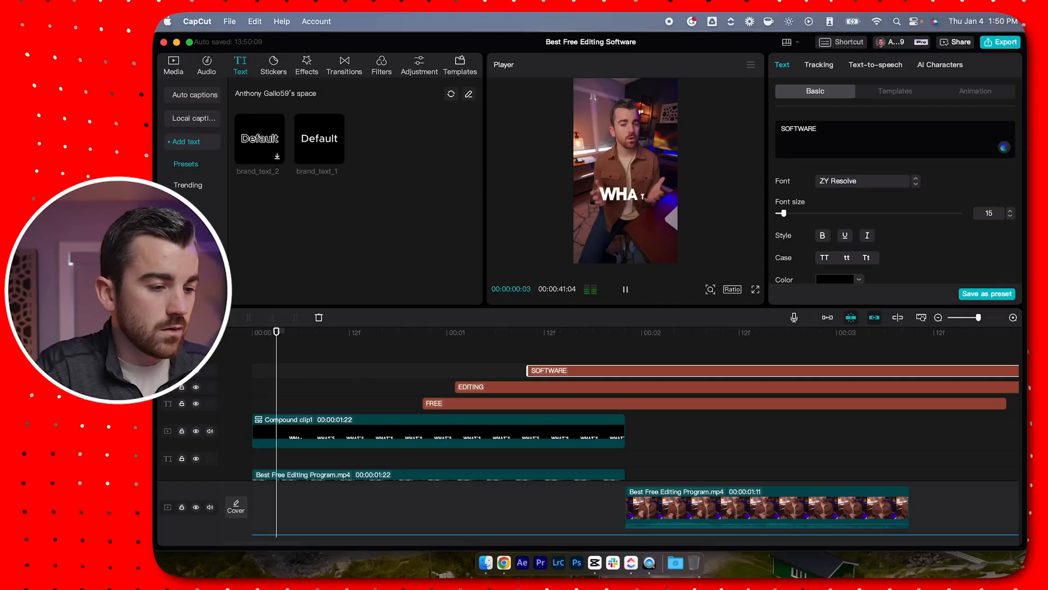
{"action": "key", "text": "space"}
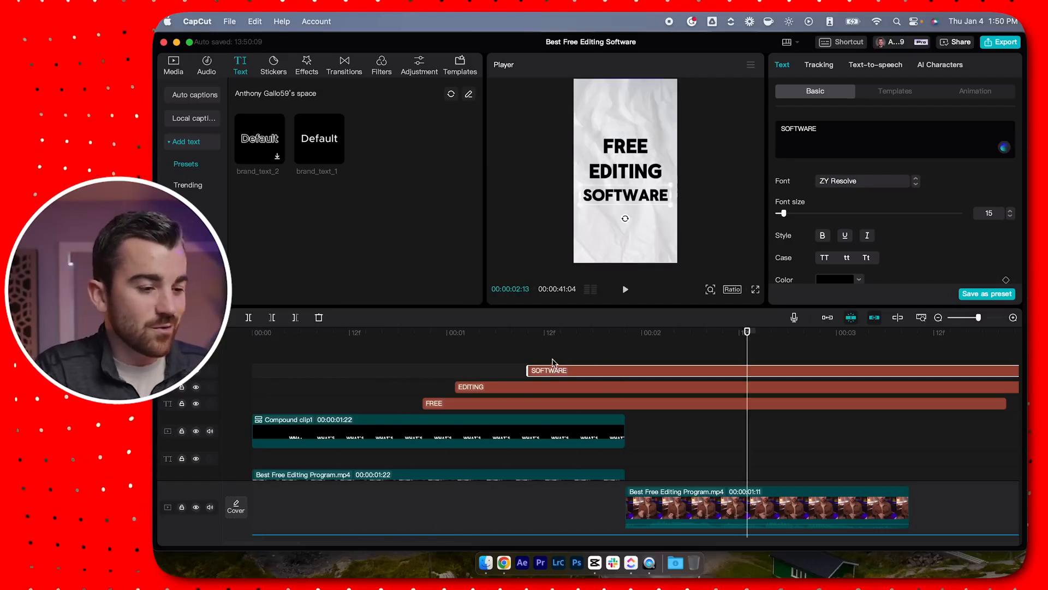
Apply the Glitch in-animation to the FREE, EDITING and SOFTWARE titles and preview it
{"action": "left_click_drag", "start_coordinate": [561, 355], "coordinate": [437, 407]}
{"action": "left_click", "coordinate": [971, 92]}
{"action": "scroll", "coordinate": [913, 251], "scroll_direction": "down", "scroll_amount": 3}
{"action": "scroll", "coordinate": [912, 252], "scroll_direction": "down", "scroll_amount": 5}
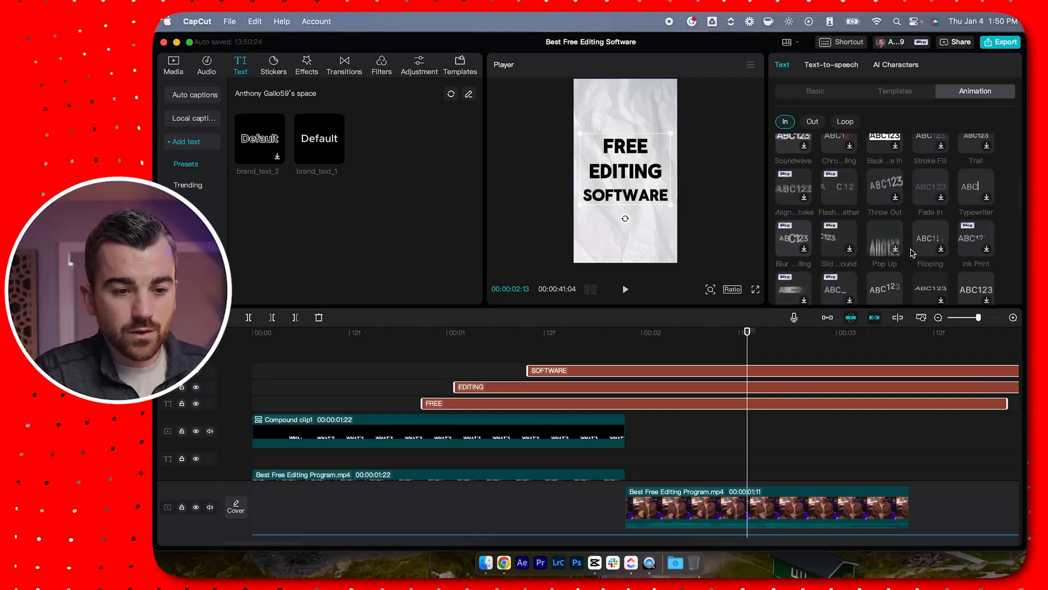
{"action": "scroll", "coordinate": [911, 252], "scroll_direction": "down", "scroll_amount": 2}
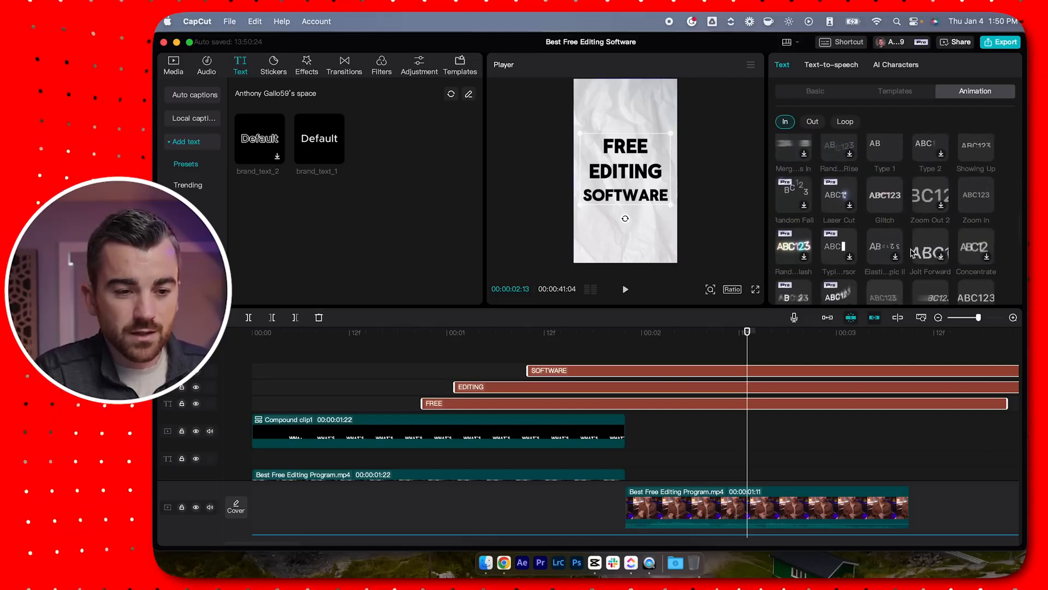
{"action": "left_click", "coordinate": [884, 193]}
{"action": "left_click_drag", "start_coordinate": [594, 334], "coordinate": [323, 347]}
{"action": "key", "text": "space"}
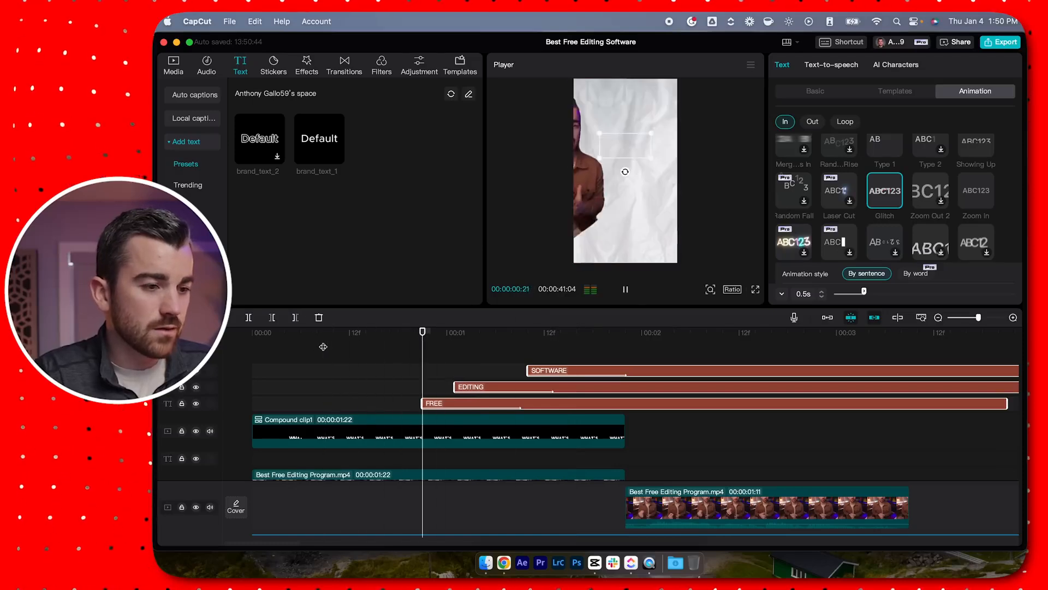
{"action": "key", "text": "space"}
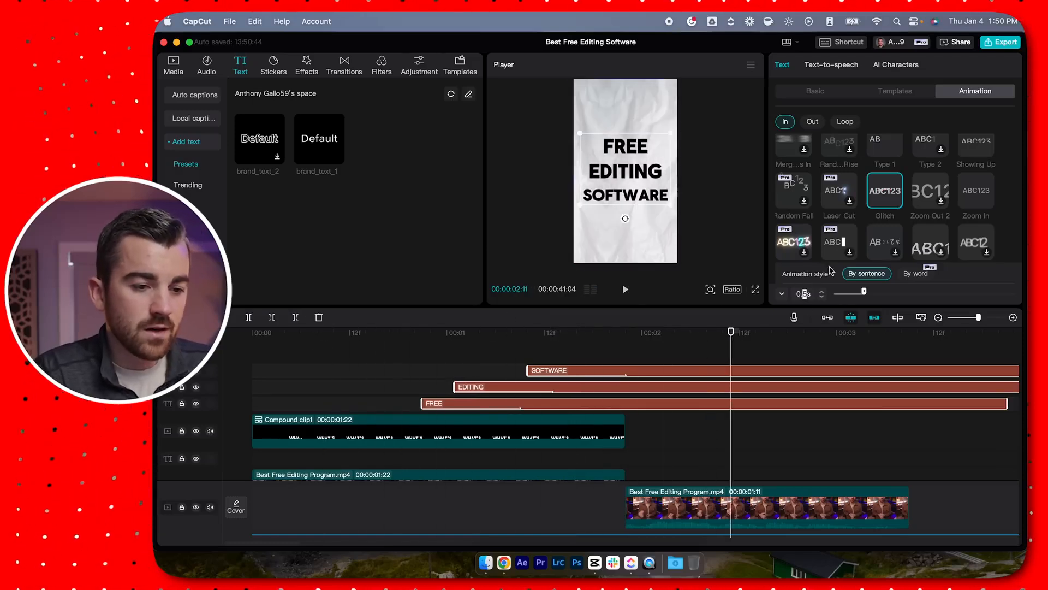
Shorten the three titles' Glitch animation to 0.3 s and replay their entrance
{"action": "left_click_drag", "start_coordinate": [425, 334], "coordinate": [375, 335]}
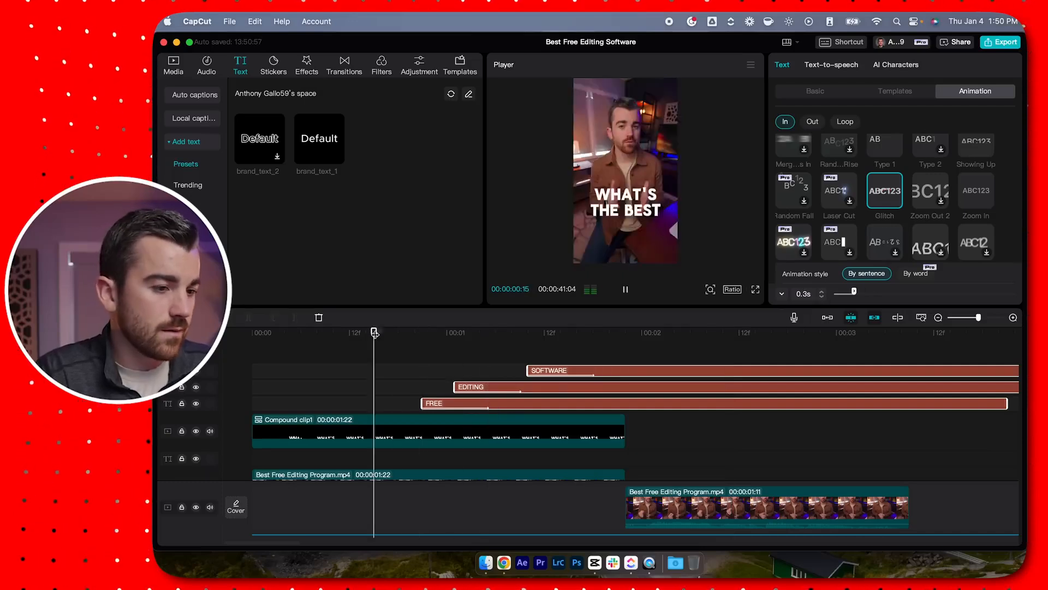
{"action": "key", "text": "space"}
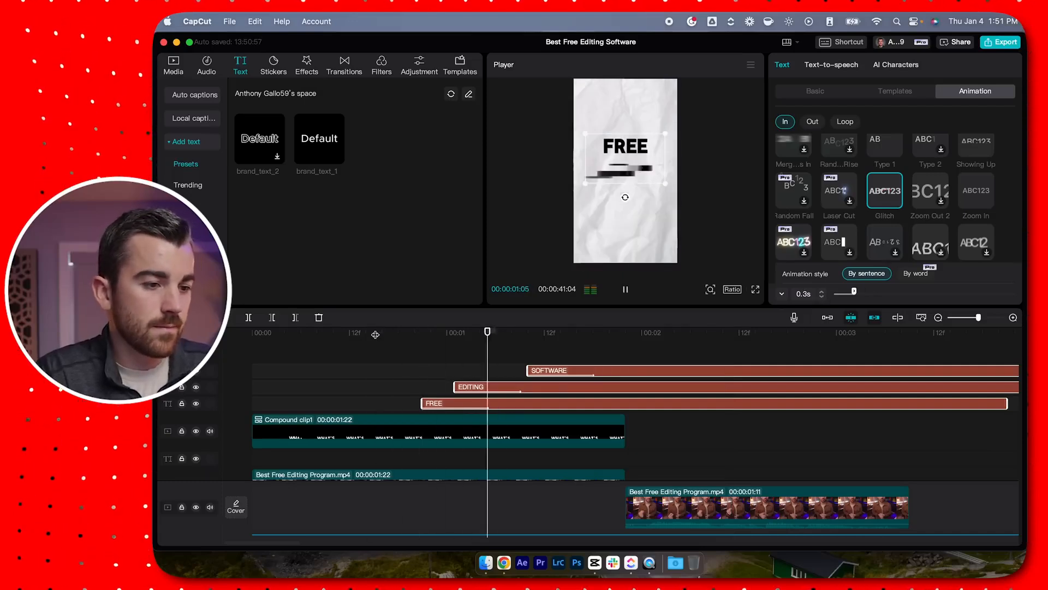
{"action": "left_click", "coordinate": [625, 289]}
Split Crumpled Paper Background.mp4 at 00:00:01:22, where the C4987.MP4 clip begins, and delete the part after the cut
{"action": "left_click", "coordinate": [625, 334]}
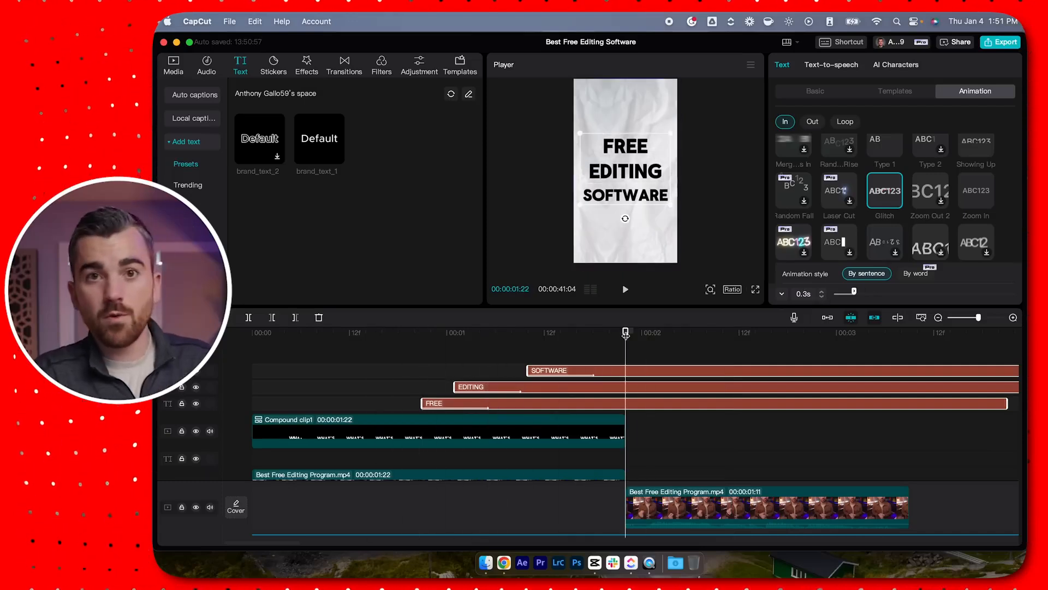
{"action": "scroll", "coordinate": [682, 450], "scroll_direction": "down", "scroll_amount": 5}
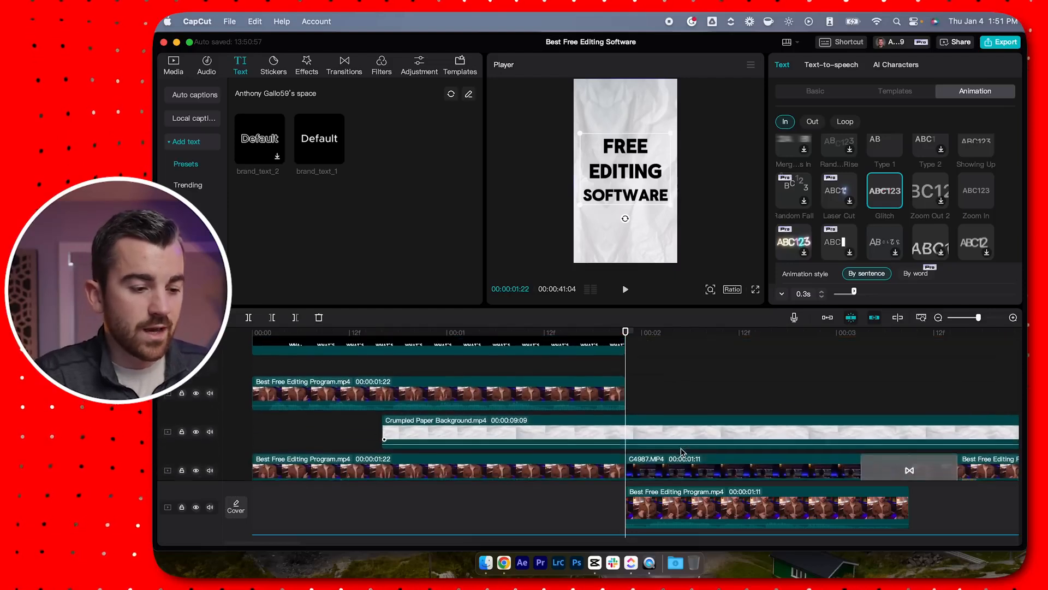
{"action": "scroll", "coordinate": [683, 451], "scroll_direction": "up", "scroll_amount": 2}
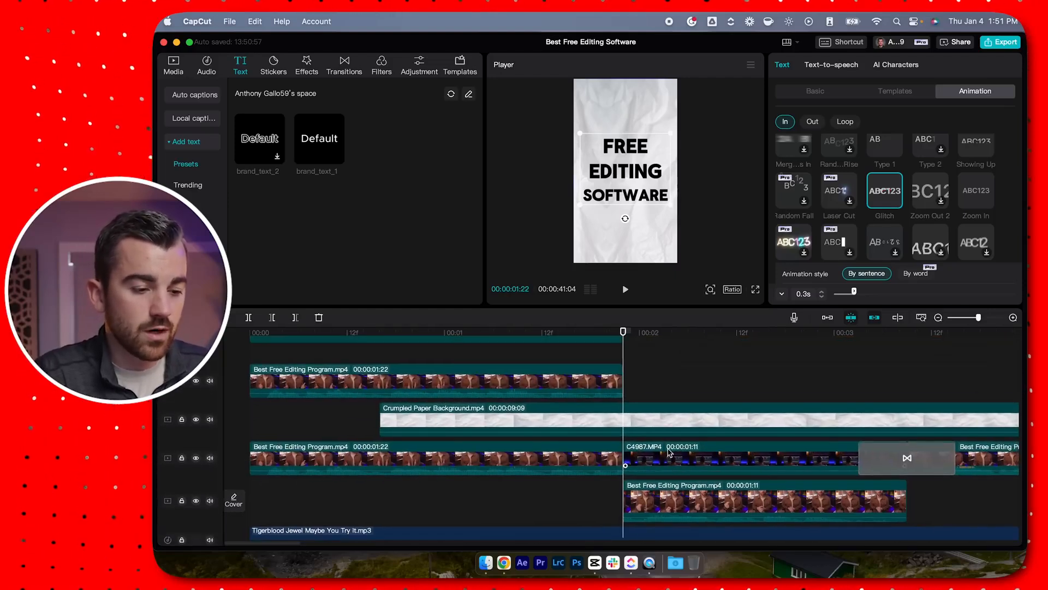
{"action": "scroll", "coordinate": [647, 445], "scroll_direction": "up", "scroll_amount": 2}
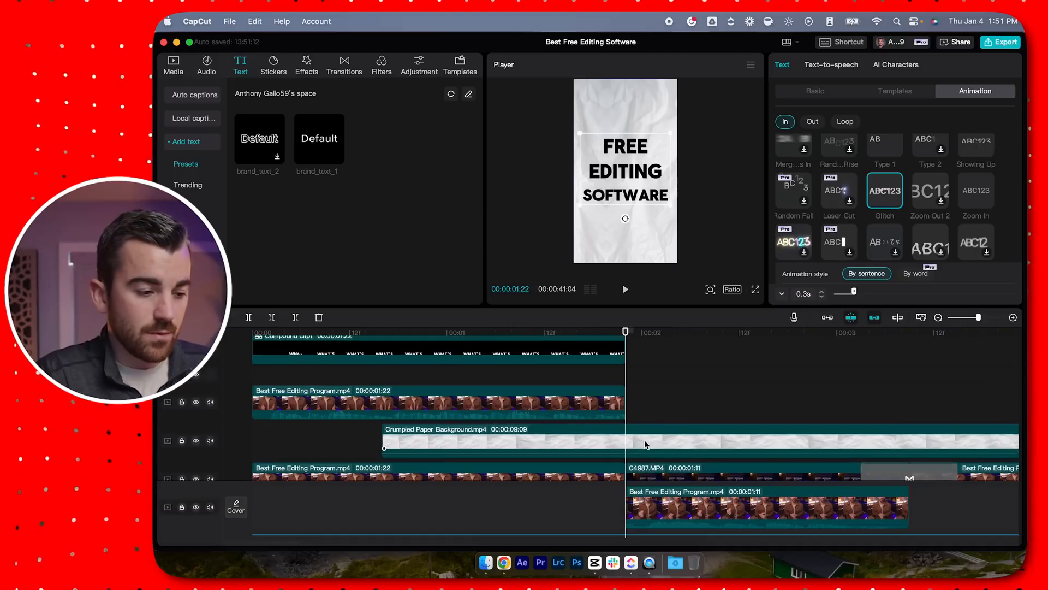
{"action": "left_click", "coordinate": [650, 441]}
{"action": "scroll", "coordinate": [628, 440], "scroll_direction": "down", "scroll_amount": 1}
{"action": "scroll", "coordinate": [492, 439], "scroll_direction": "down", "scroll_amount": 4}
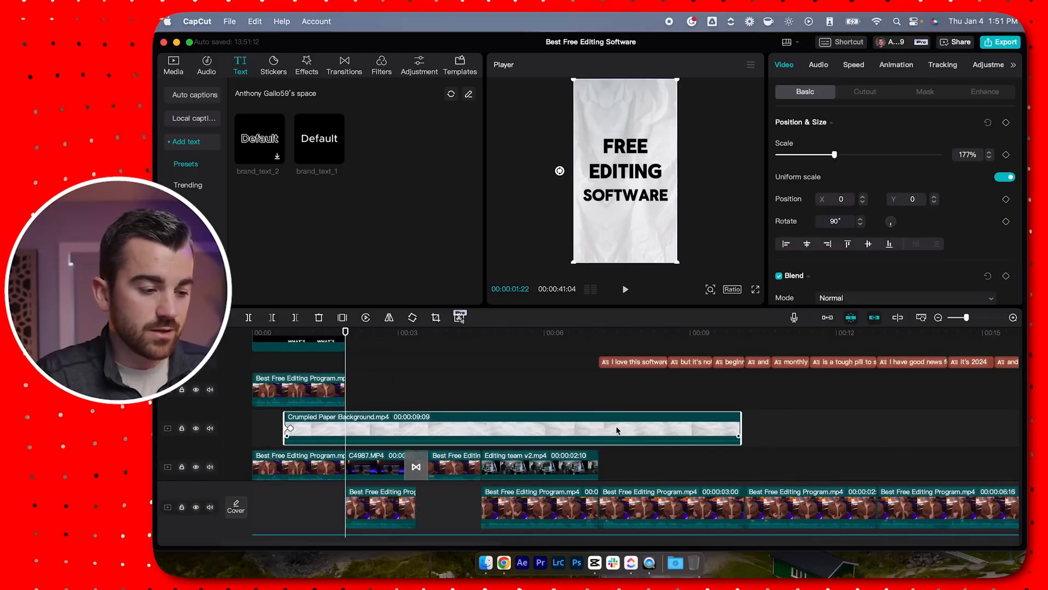
{"action": "scroll", "coordinate": [382, 426], "scroll_direction": "up", "scroll_amount": 8}
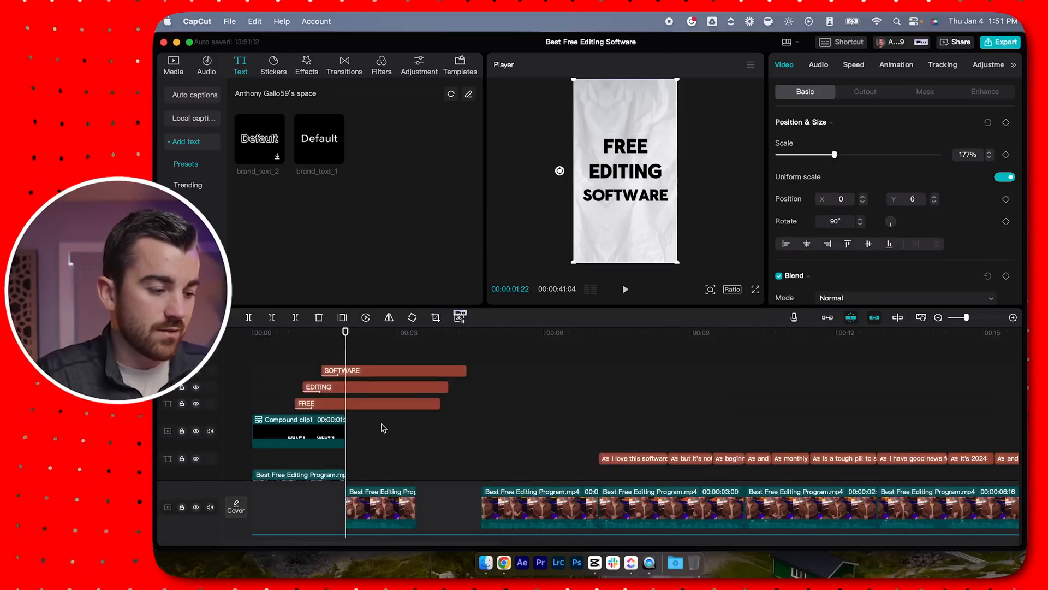
{"action": "scroll", "coordinate": [384, 428], "scroll_direction": "down", "scroll_amount": 10}
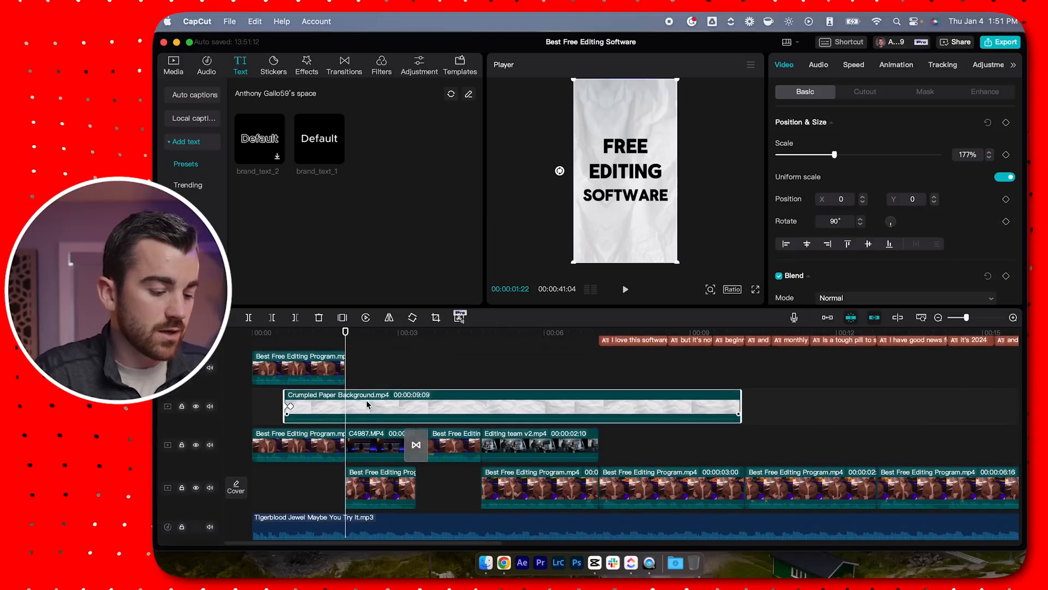
{"action": "key", "text": "super+b"}
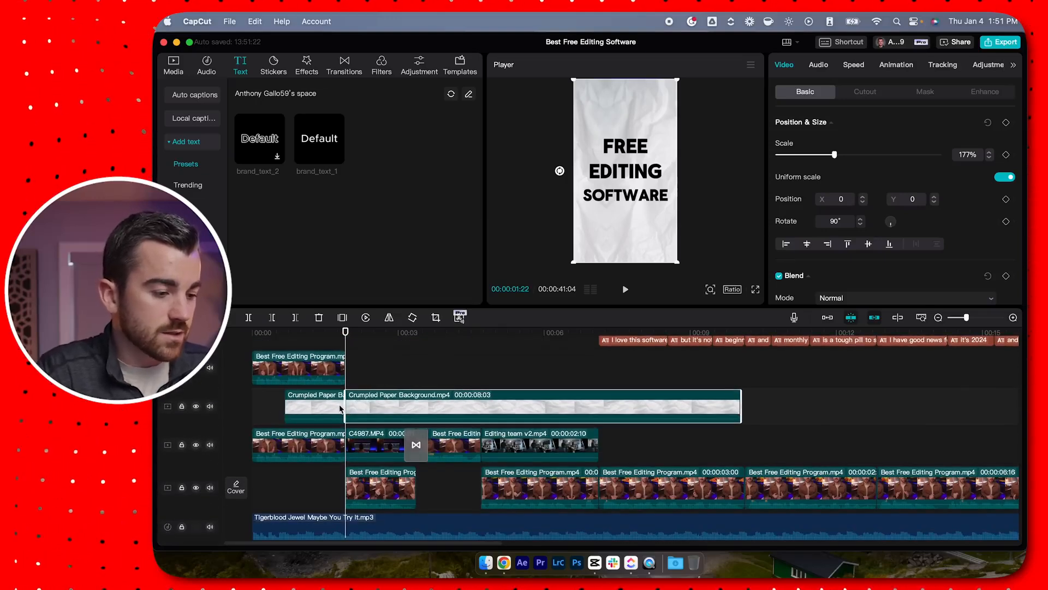
{"action": "key", "text": "Delete"}
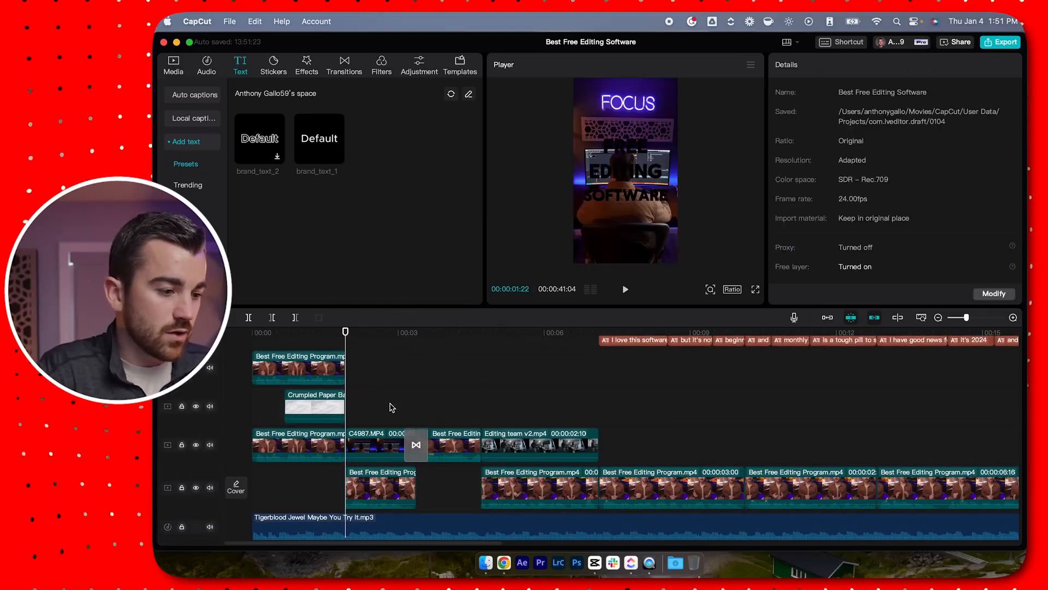
Split the FREE, EDITING and SOFTWARE titles at 00:00:01:22 and delete the parts after the cut
{"action": "scroll", "coordinate": [391, 407], "scroll_direction": "up", "scroll_amount": 10}
{"action": "left_click_drag", "start_coordinate": [499, 364], "coordinate": [376, 405]}
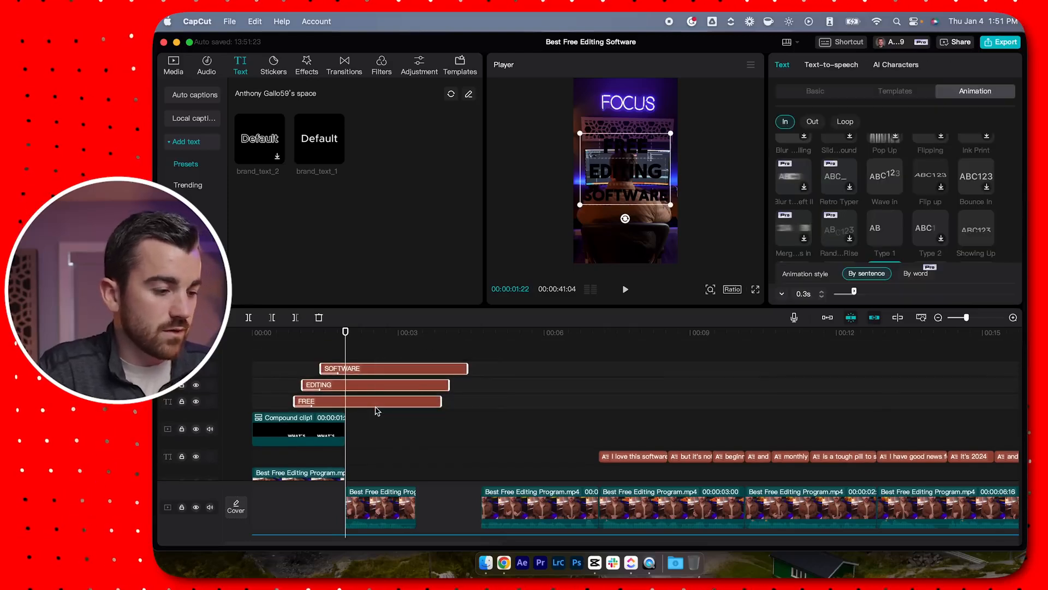
{"action": "key", "text": "super+b"}
{"action": "key", "text": "Delete"}
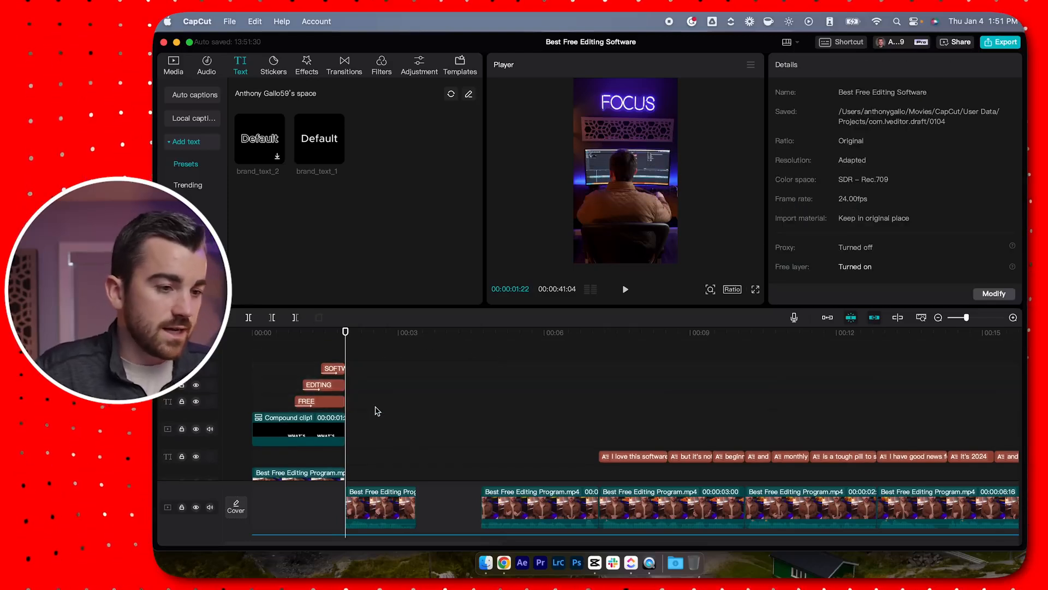
Play the opening from the start into the C4987.MP4 clip and review the clips on the timeline
{"action": "scroll", "coordinate": [377, 412], "scroll_direction": "down", "scroll_amount": 2}
{"action": "scroll", "coordinate": [349, 437], "scroll_direction": "up", "scroll_amount": 2}
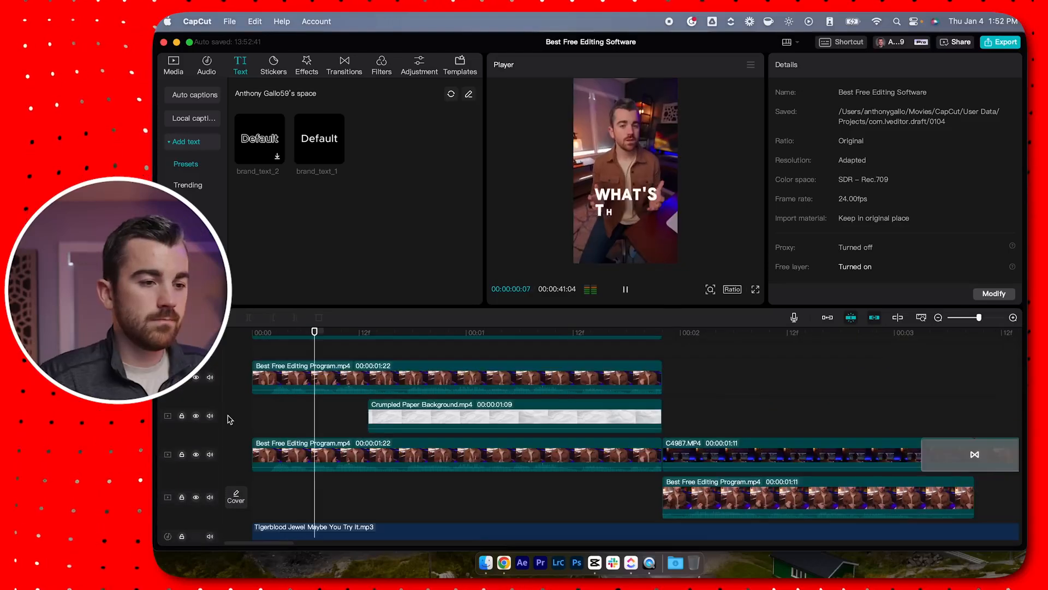
{"action": "key", "text": "space"}
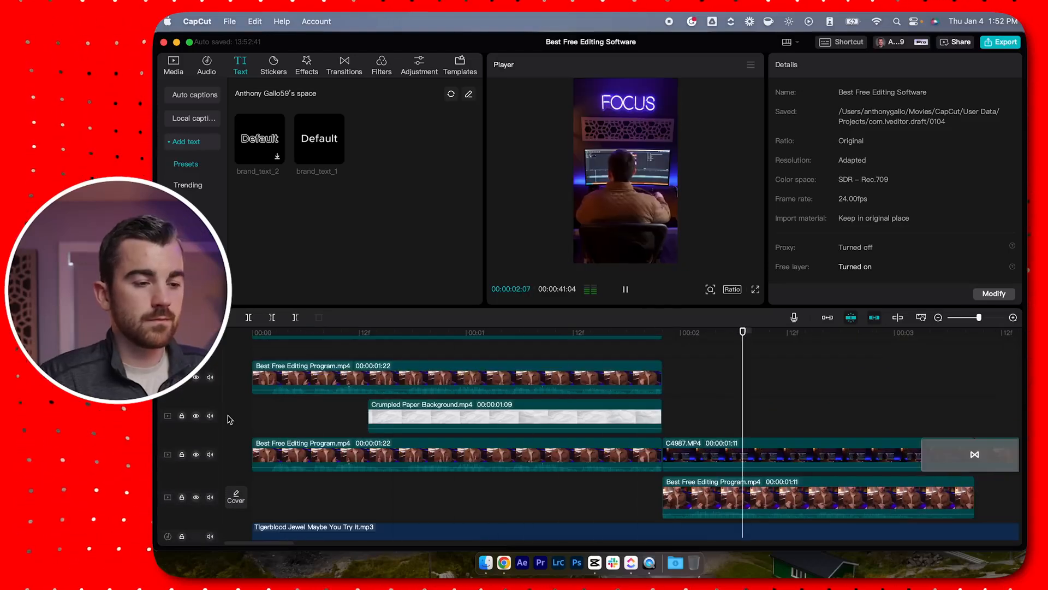
{"action": "key", "text": "space"}
{"action": "scroll", "coordinate": [606, 499], "scroll_direction": "down", "scroll_amount": 2}
{"action": "scroll", "coordinate": [605, 496], "scroll_direction": "up", "scroll_amount": 5}
{"action": "scroll", "coordinate": [621, 380], "scroll_direction": "down", "scroll_amount": 3}
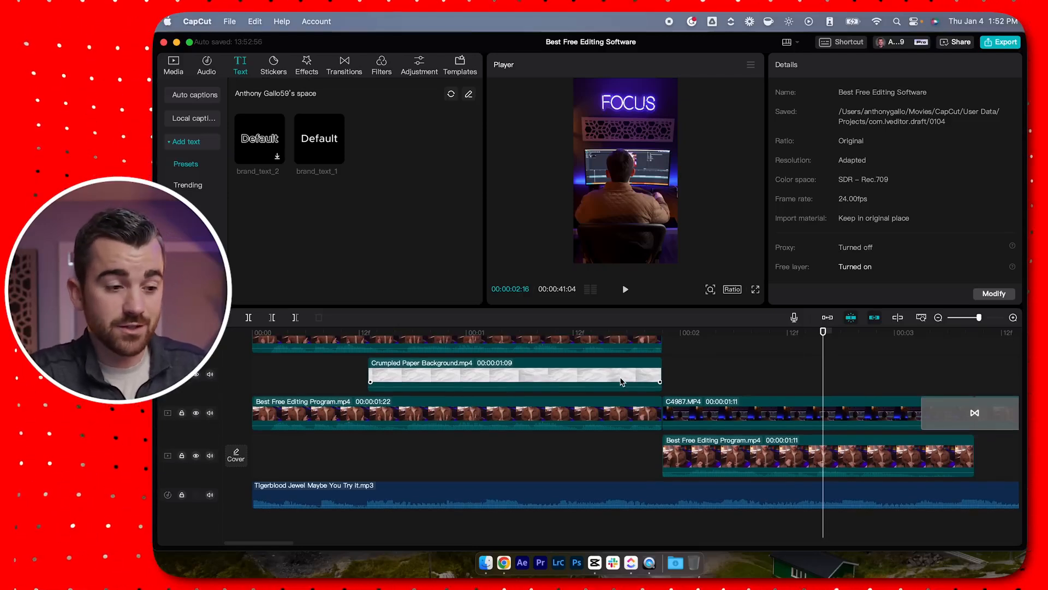
{"action": "scroll", "coordinate": [586, 462], "scroll_direction": "up", "scroll_amount": 5}
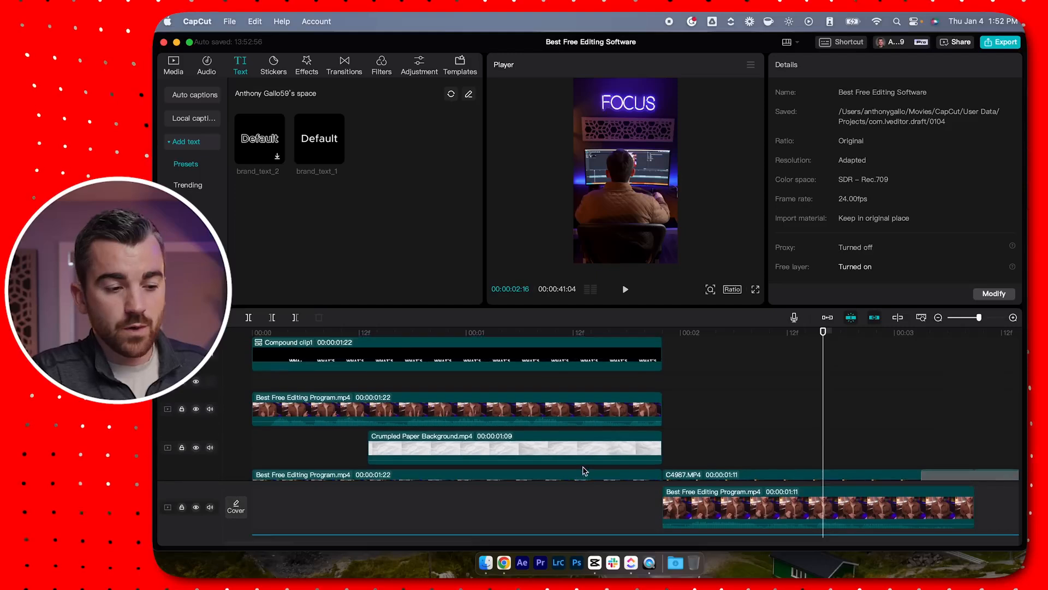
{"action": "scroll", "coordinate": [585, 470], "scroll_direction": "down", "scroll_amount": 3}
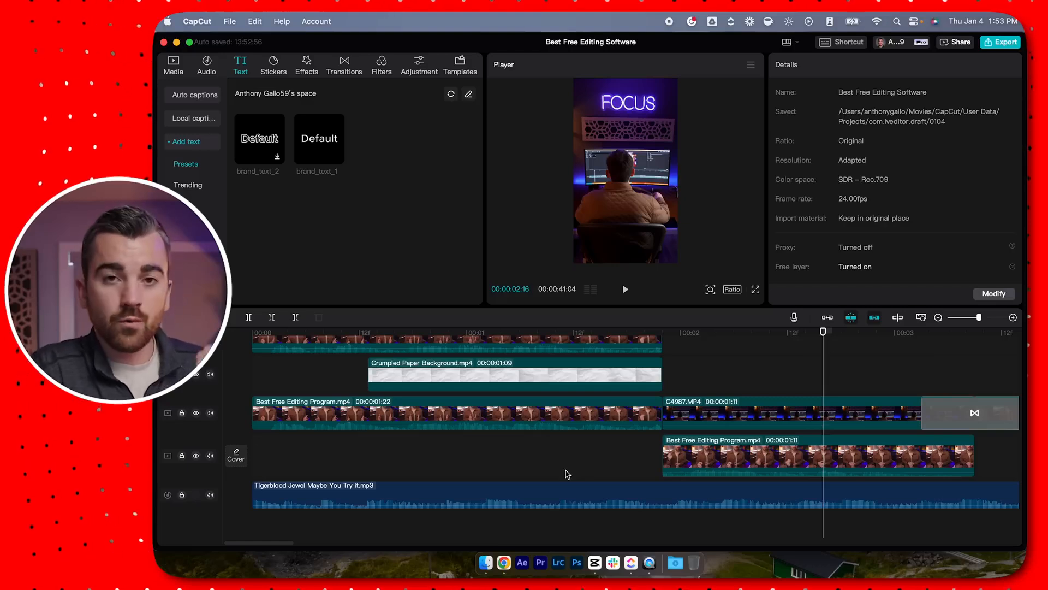
{"action": "scroll", "coordinate": [569, 457], "scroll_direction": "up", "scroll_amount": 5}
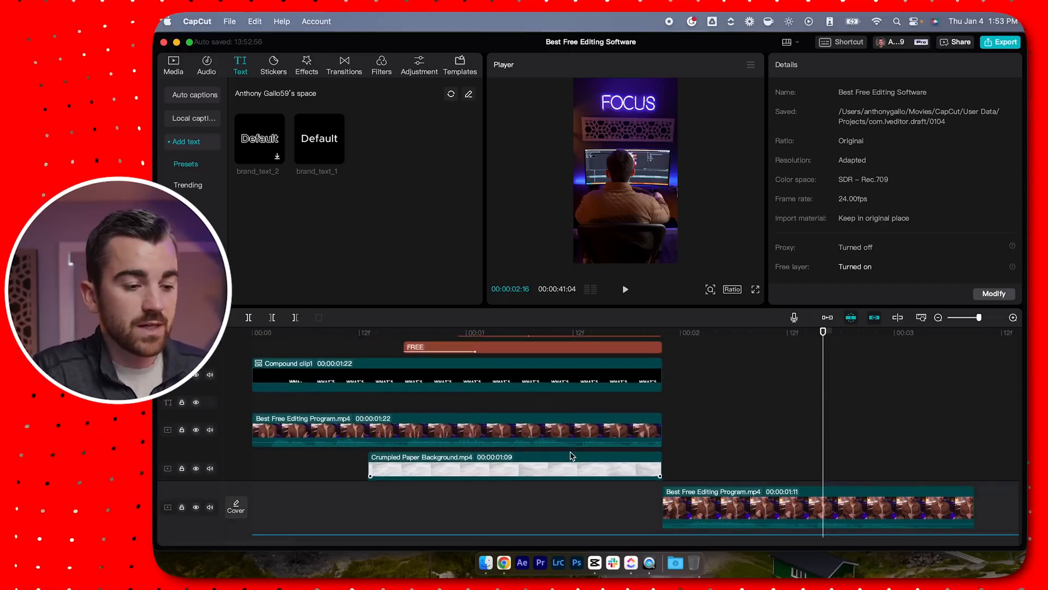
{"action": "scroll", "coordinate": [571, 456], "scroll_direction": "down", "scroll_amount": 5}
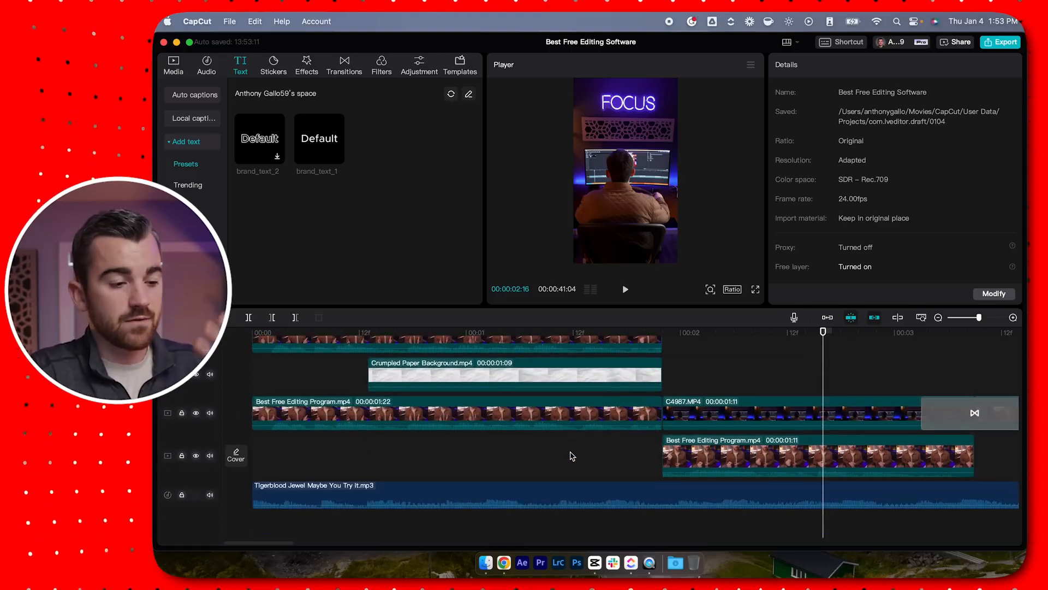
{"action": "left_click", "coordinate": [592, 457]}
{"action": "left_click", "coordinate": [509, 457]}
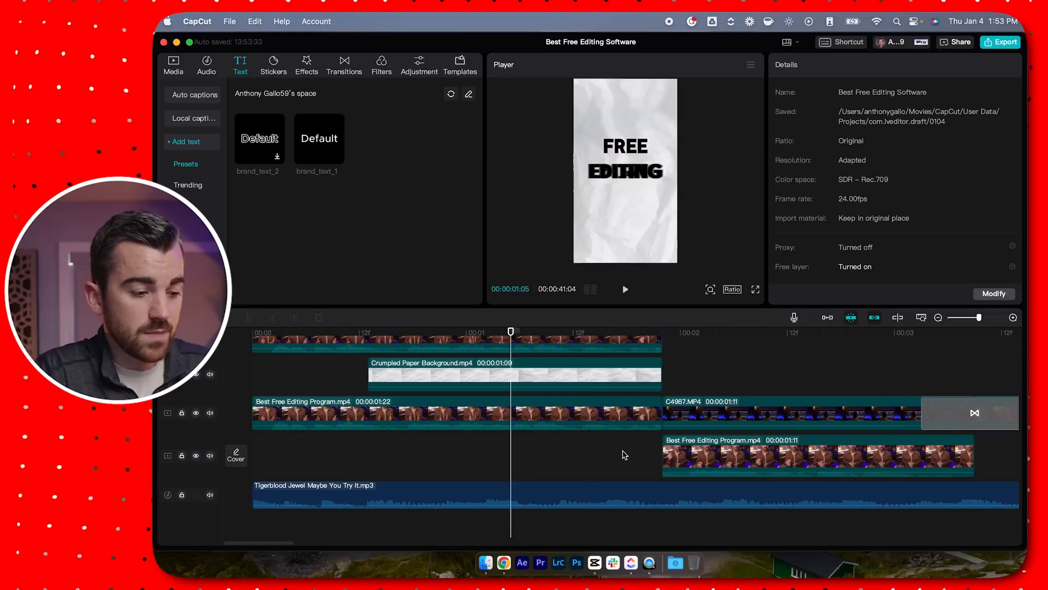
{"action": "mouse_move", "coordinate": [619, 457]}
{"action": "left_mouse_down"}
{"action": "mouse_move", "coordinate": [502, 403]}
{"action": "mouse_move", "coordinate": [499, 307]}
{"action": "mouse_move", "coordinate": [494, 365]}
{"action": "left_mouse_up"}
{"action": "right_click", "coordinate": [577, 391]}
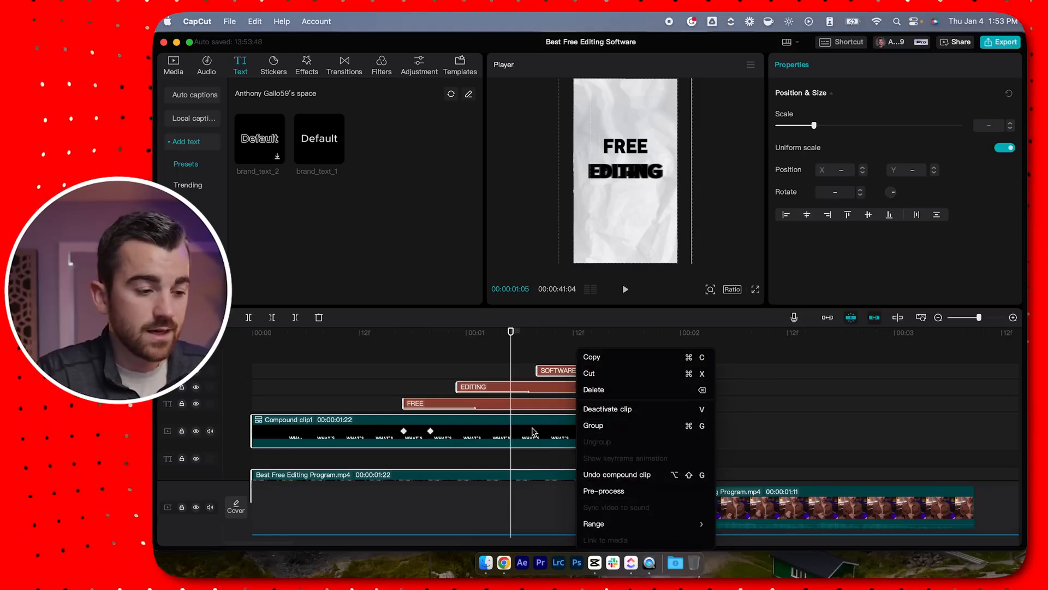
{"action": "left_click", "coordinate": [546, 438]}
{"action": "left_click", "coordinate": [689, 435]}
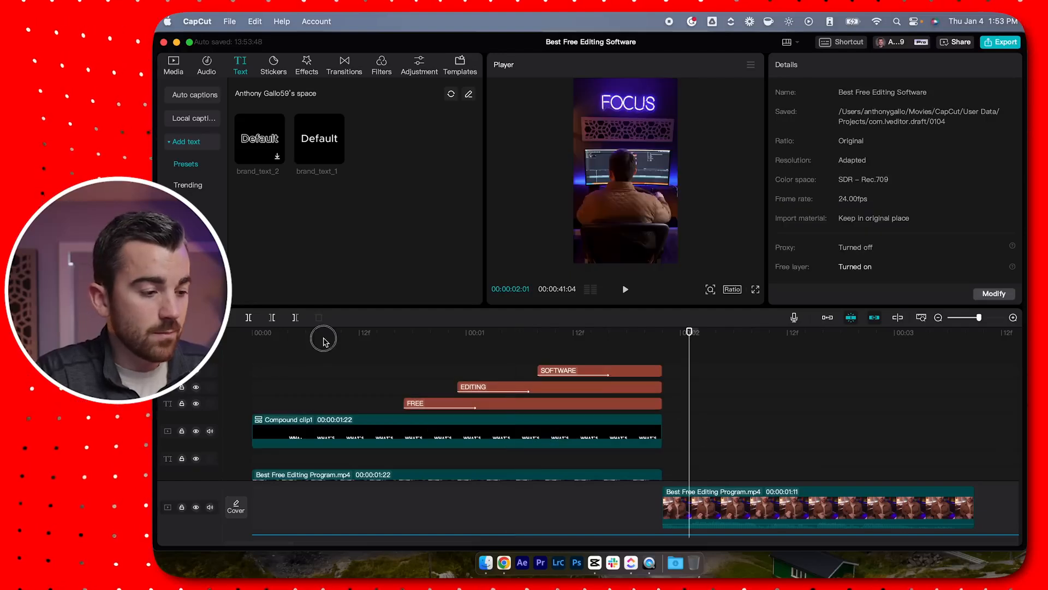
Trim the end of Compound clip1 to 00:00:00:21, just after the FREE title starts glitching in
{"action": "left_click_drag", "start_coordinate": [363, 334], "coordinate": [373, 337]}
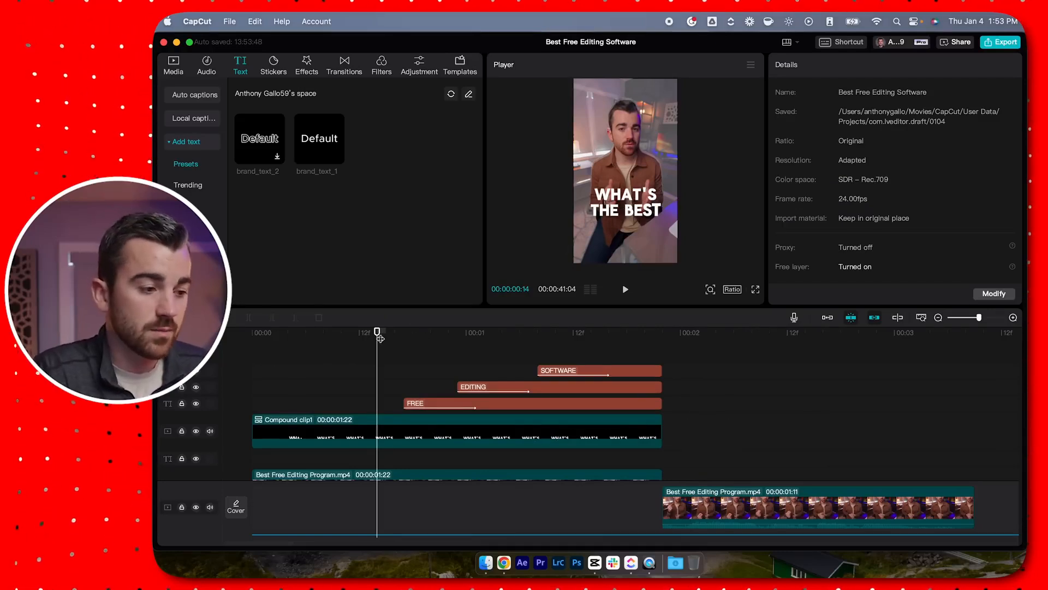
{"action": "left_click_drag", "start_coordinate": [377, 333], "coordinate": [443, 327]}
{"action": "left_click", "coordinate": [461, 432]}
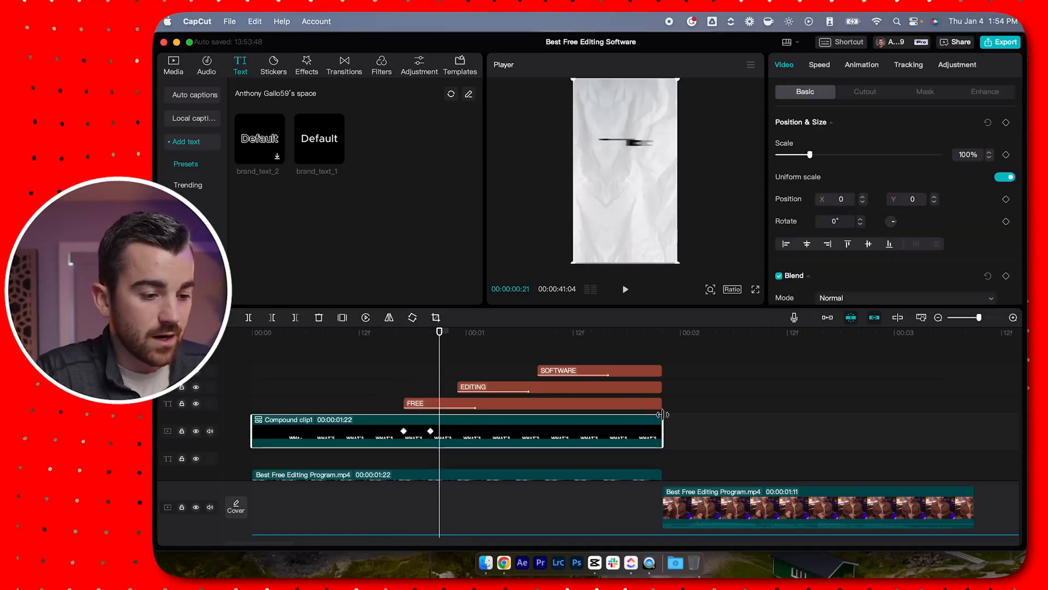
{"action": "left_click_drag", "start_coordinate": [663, 426], "coordinate": [440, 427]}
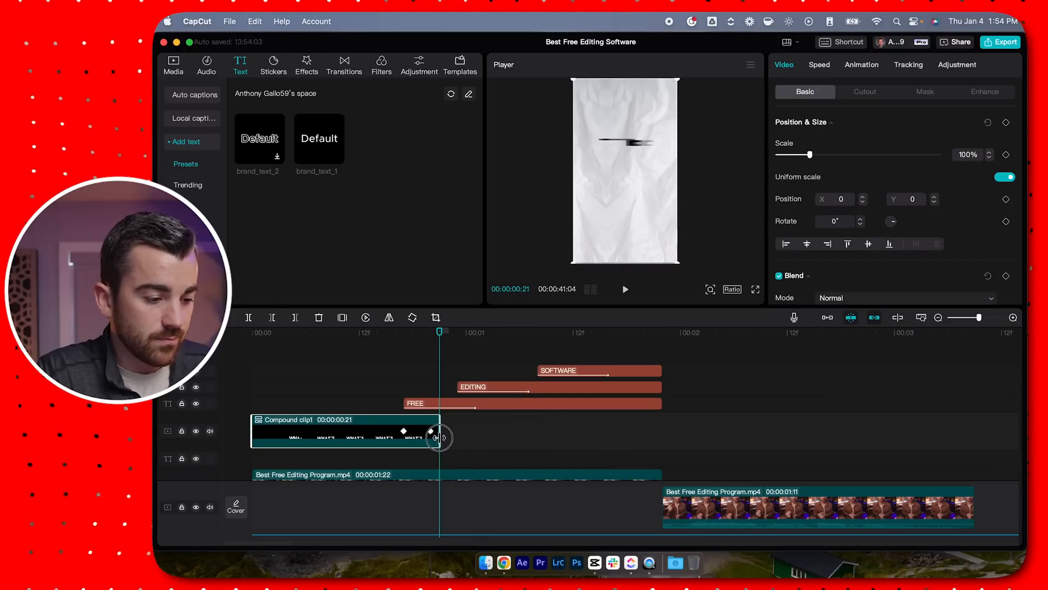
{"action": "left_click_drag", "start_coordinate": [406, 338], "coordinate": [446, 340]}
Combine the three titles, both opening speaker clips and the paper background into one compound clip, leaving out Compound clip1, and play the opening
{"action": "left_click_drag", "start_coordinate": [608, 361], "coordinate": [530, 493]}
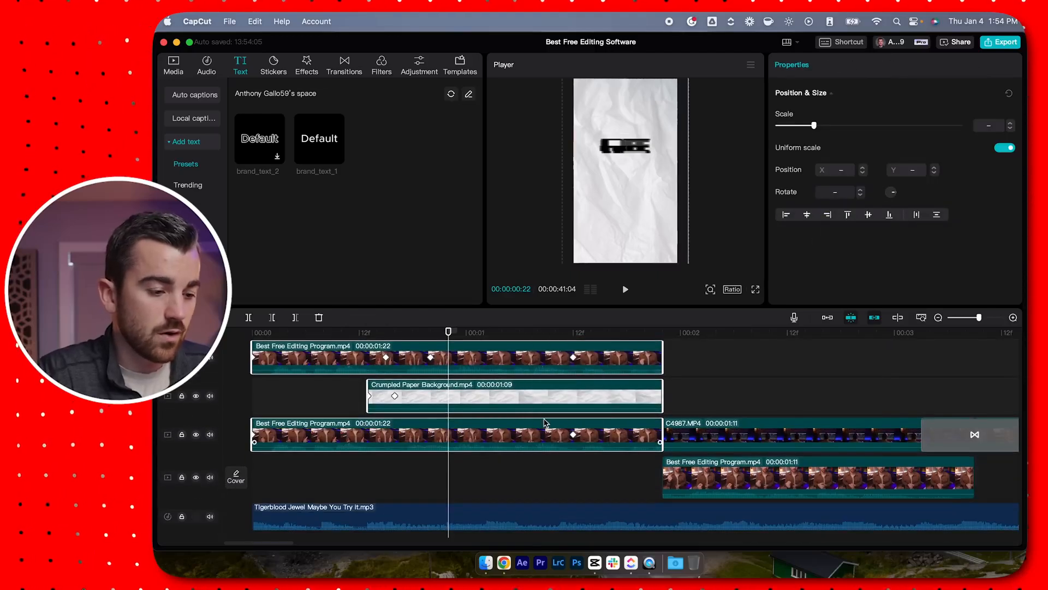
{"action": "right_click", "coordinate": [529, 432]}
{"action": "left_click", "coordinate": [572, 474]}
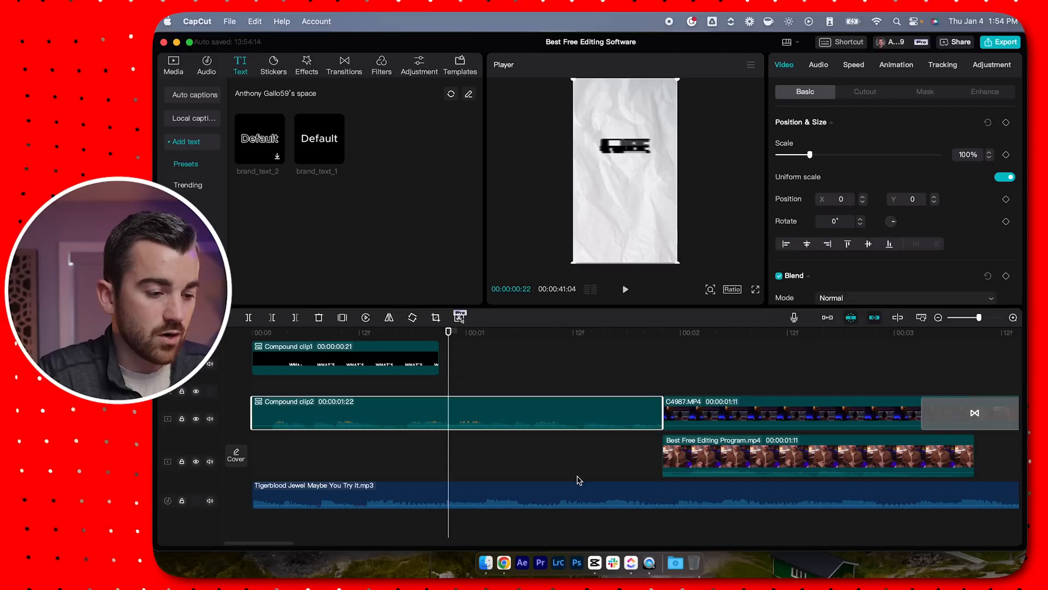
{"action": "key", "text": "Home"}
{"action": "key", "text": "space"}
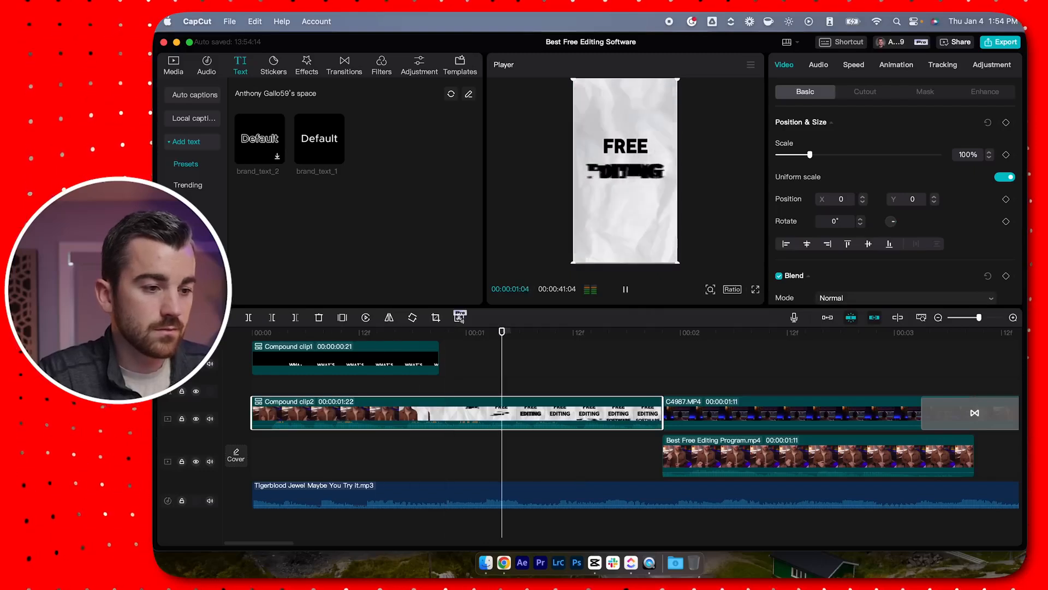
{"action": "left_click", "coordinate": [546, 392]}
Break Compound clip2 back into its separate layers and undo that change
{"action": "left_click", "coordinate": [492, 441]}
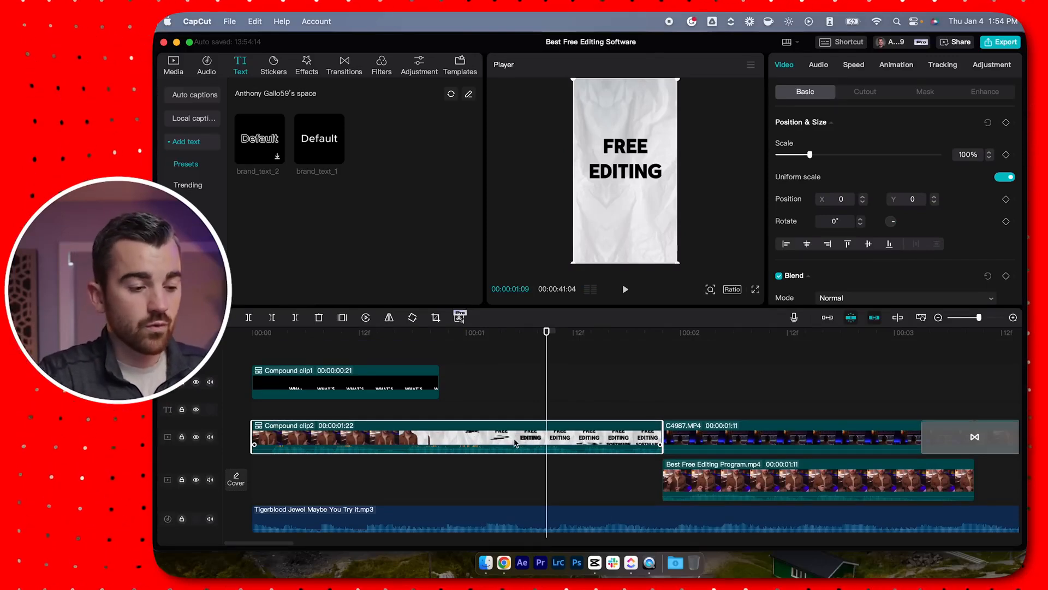
{"action": "right_click", "coordinate": [513, 442]}
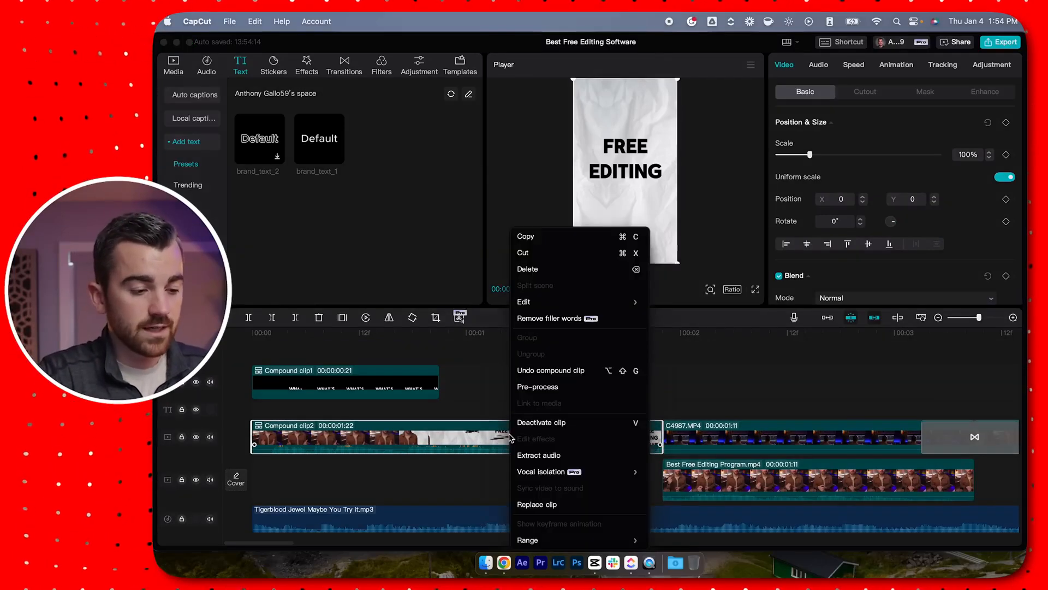
{"action": "left_click", "coordinate": [555, 371]}
{"action": "scroll", "coordinate": [543, 399], "scroll_direction": "down", "scroll_amount": 3}
{"action": "scroll", "coordinate": [539, 400], "scroll_direction": "up", "scroll_amount": 2}
{"action": "key", "text": "super+z"}
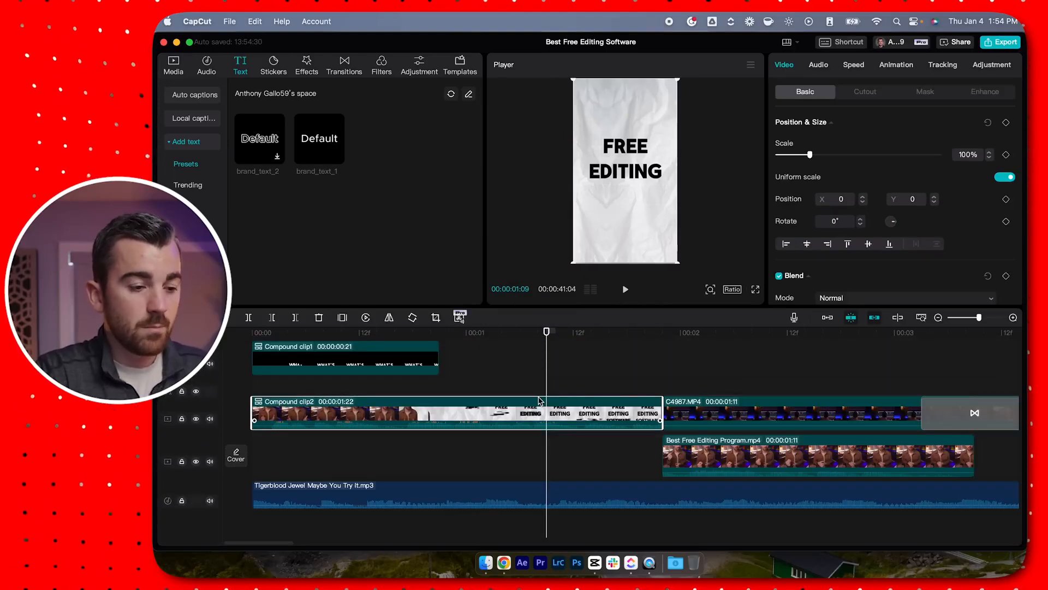
Add the Glare II transition between Compound clip2 and C4987.MP4 and play the opening from the start
{"action": "left_click_drag", "start_coordinate": [650, 333], "coordinate": [621, 333]}
{"action": "scroll", "coordinate": [664, 417], "scroll_direction": "up", "scroll_amount": 1}
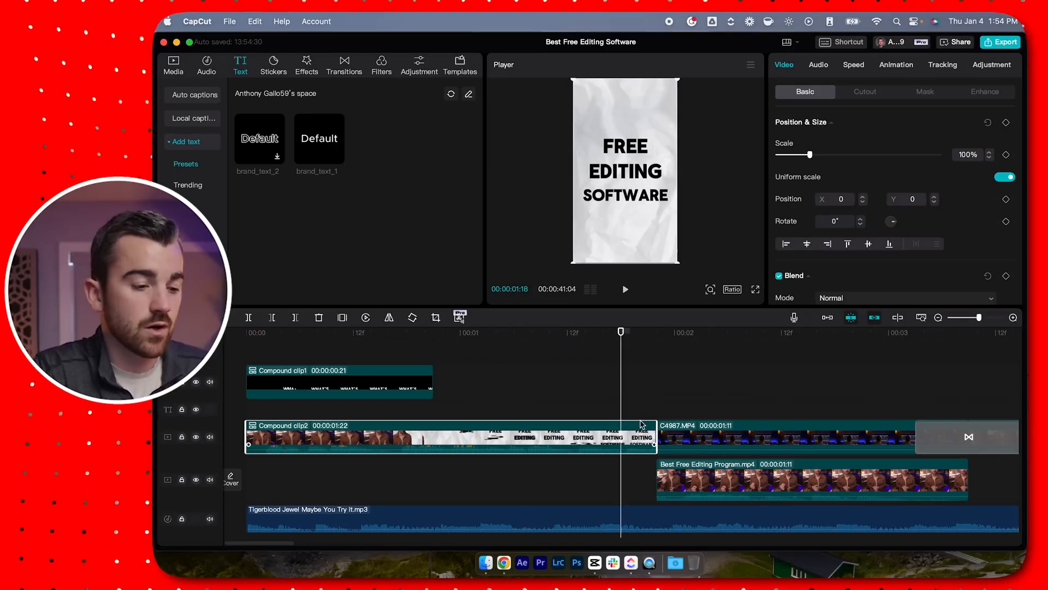
{"action": "left_click", "coordinate": [342, 64]}
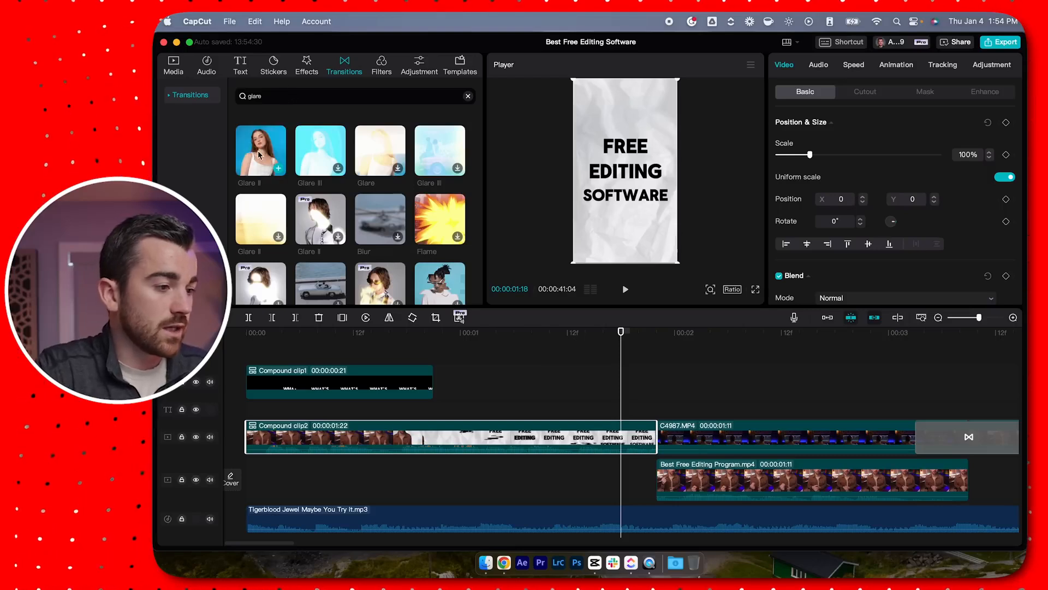
{"action": "left_click_drag", "start_coordinate": [259, 155], "coordinate": [657, 436]}
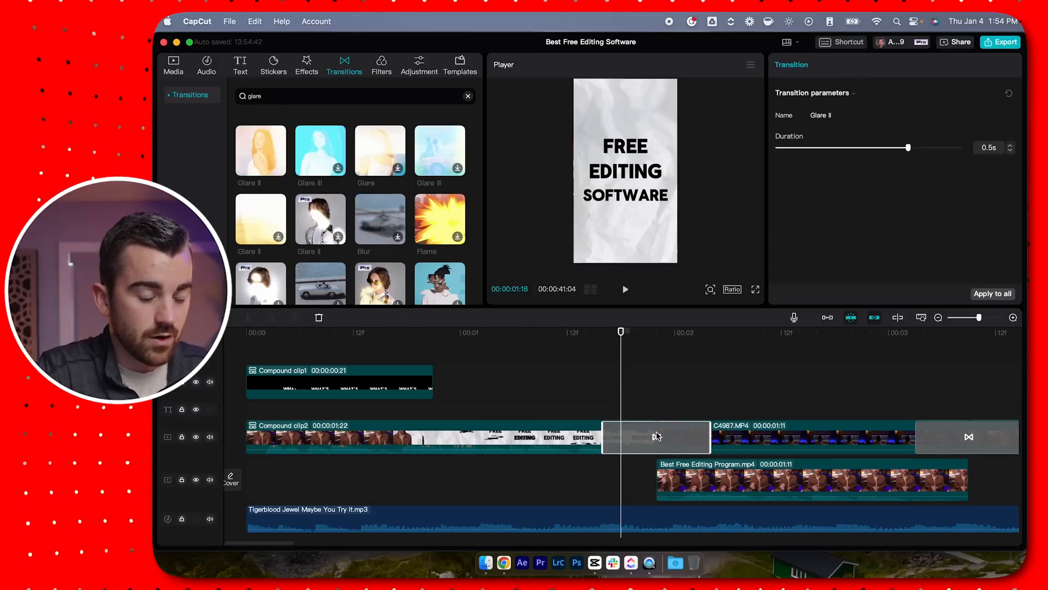
{"action": "left_click_drag", "start_coordinate": [621, 332], "coordinate": [218, 334]}
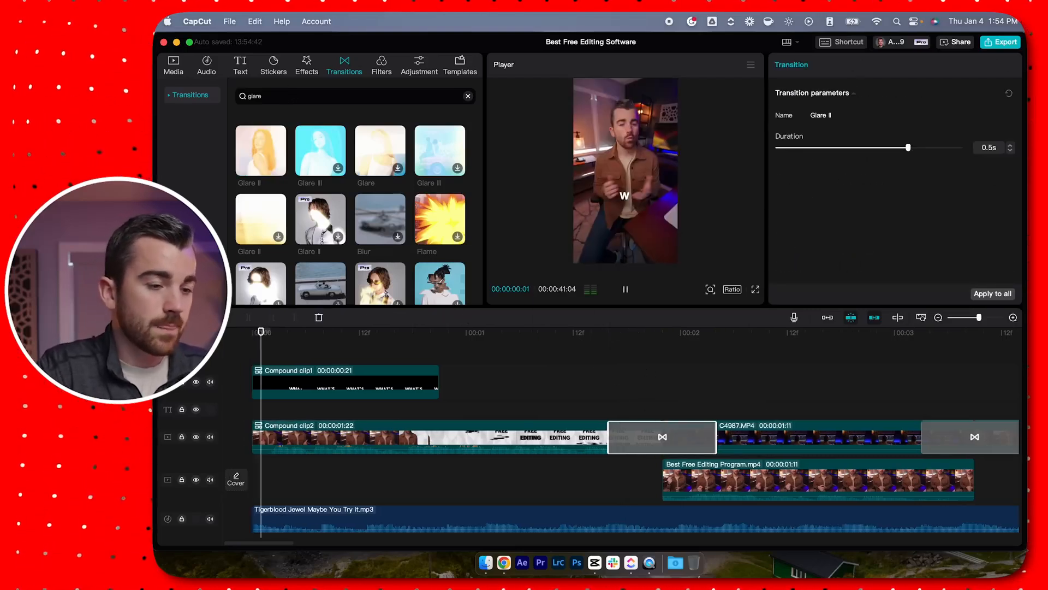
{"action": "key", "text": "space"}
Play the Glare II transition and the FOR BEGINNERS and In 2024? titles over C4987.MP4
{"action": "key", "text": "space"}
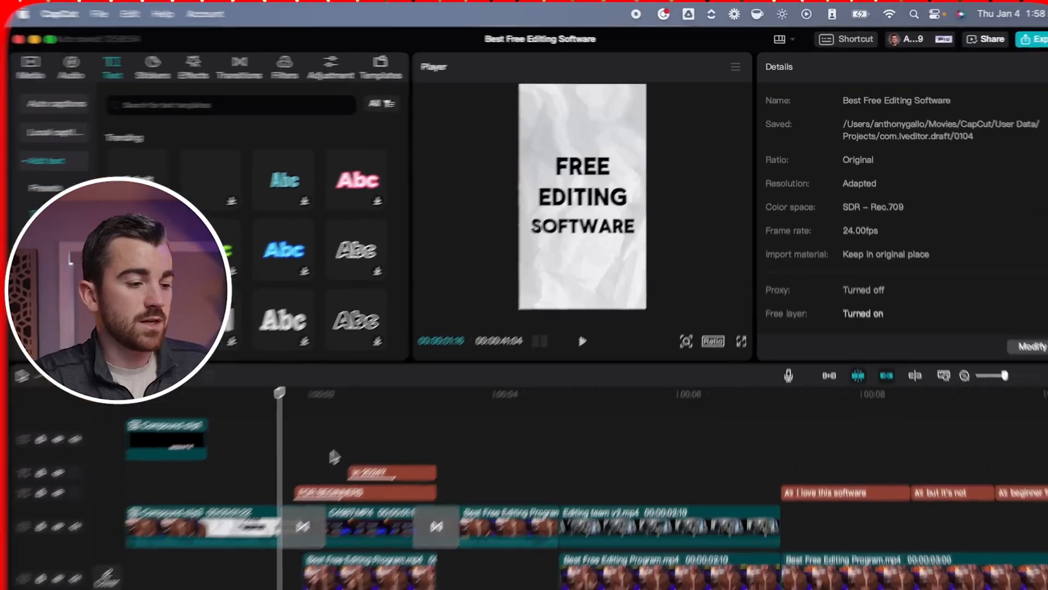
{"action": "key", "text": "space"}
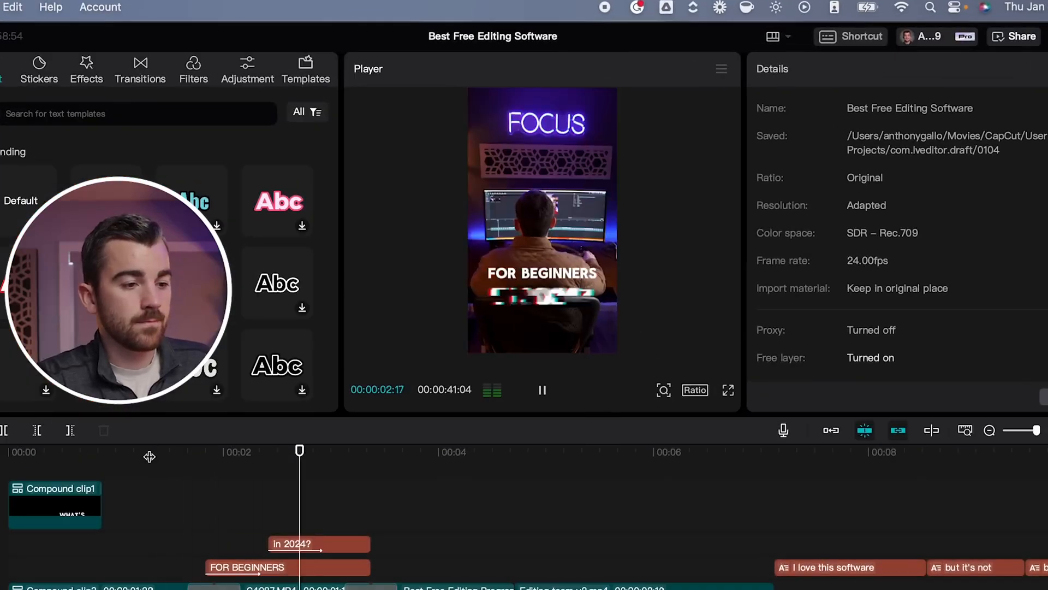
{"action": "left_click", "coordinate": [372, 452]}
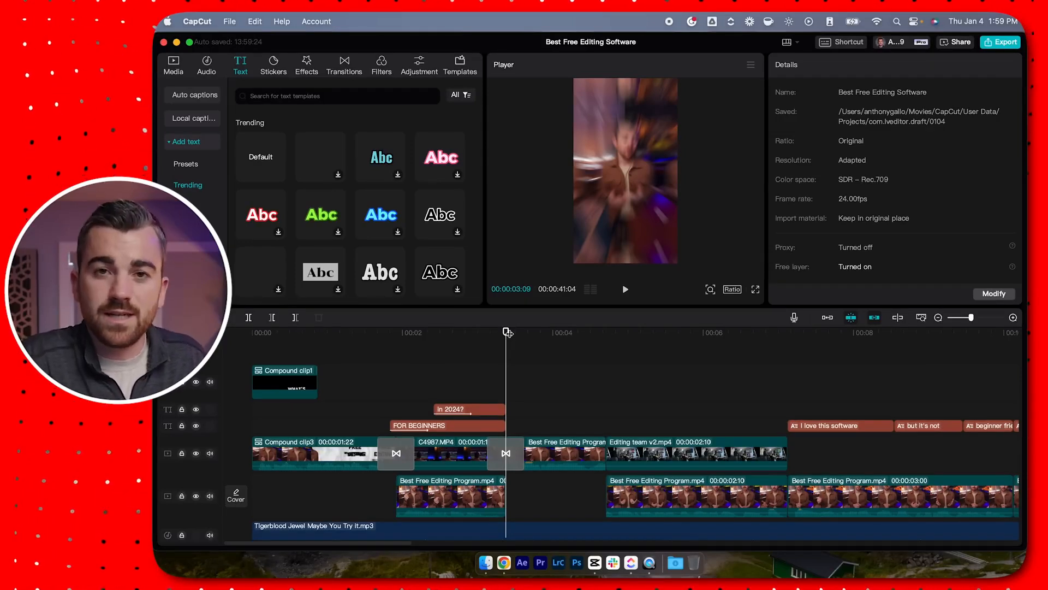
Add Scale and Position keyframes at 00:00:03:09 to the speaker clip that follows C4987.MP4
{"action": "left_click_drag", "start_coordinate": [511, 335], "coordinate": [506, 370]}
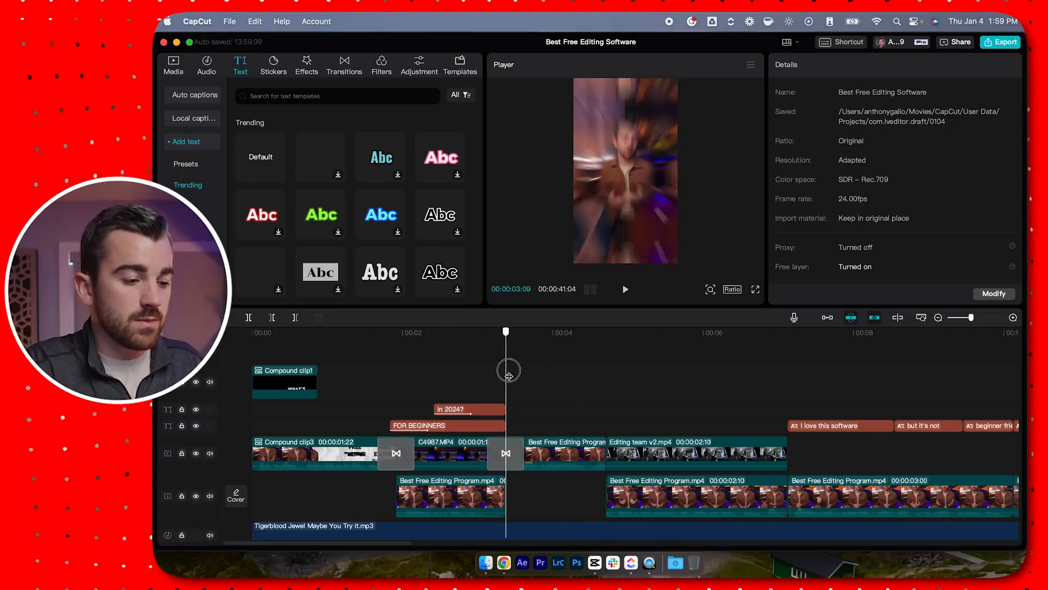
{"action": "left_click", "coordinate": [549, 454]}
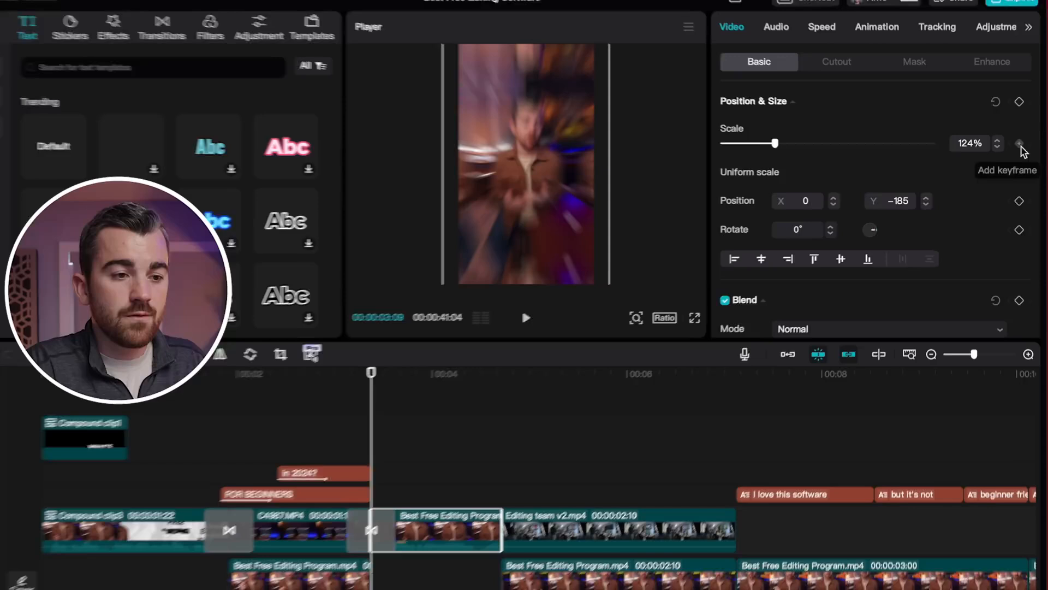
{"action": "left_click", "coordinate": [1005, 154]}
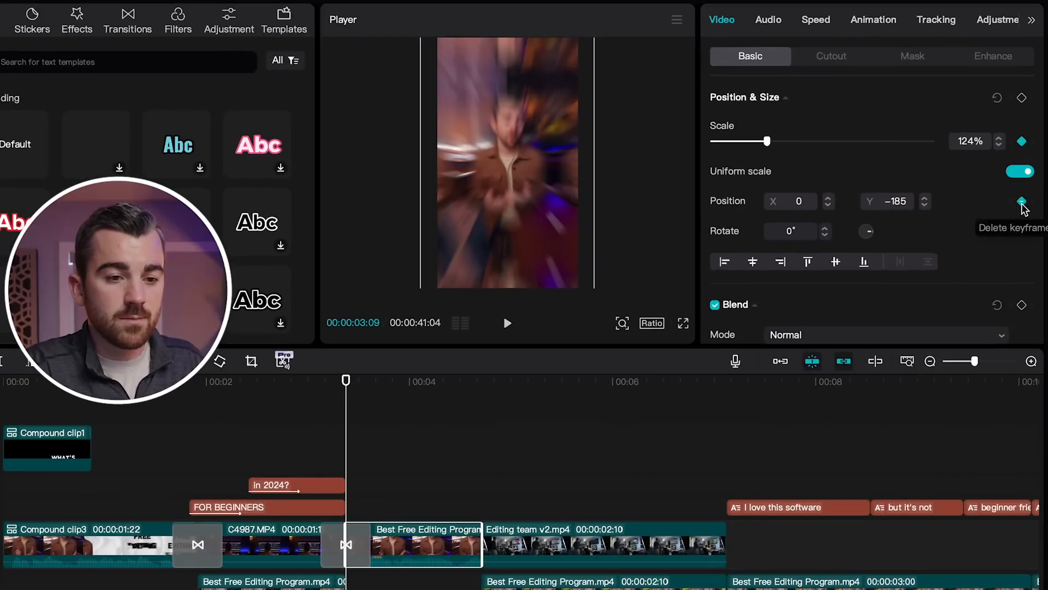
{"action": "left_click", "coordinate": [1022, 202]}
Enlarge the speaker clip to 141% with Position Y -276 near its end and move those keyframes to the clip's last frame
{"action": "left_click_drag", "start_coordinate": [346, 386], "coordinate": [477, 391]}
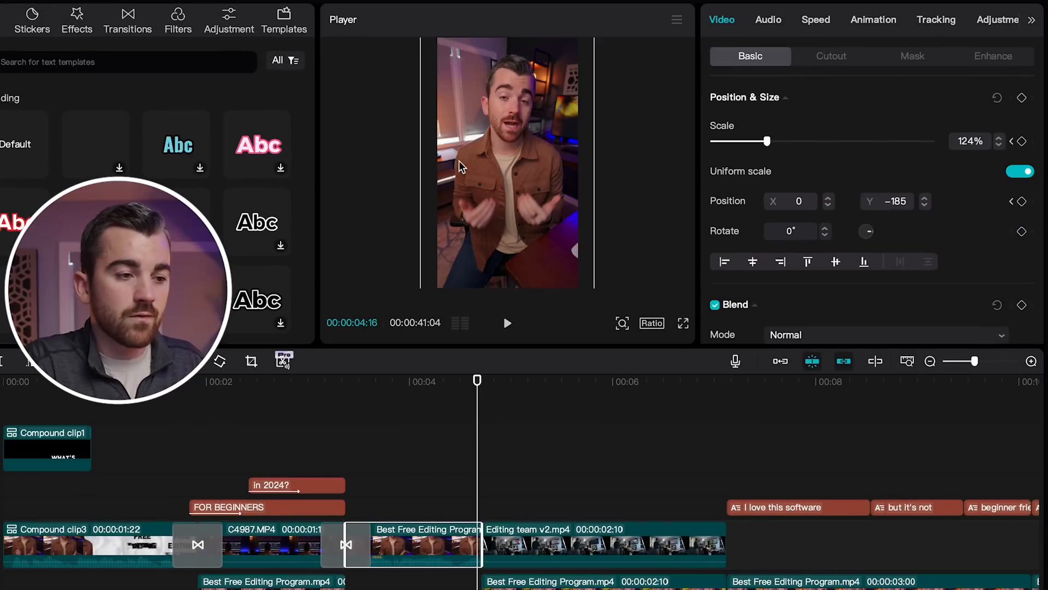
{"action": "mouse_move", "coordinate": [623, 323]}
{"action": "left_click", "coordinate": [568, 349]}
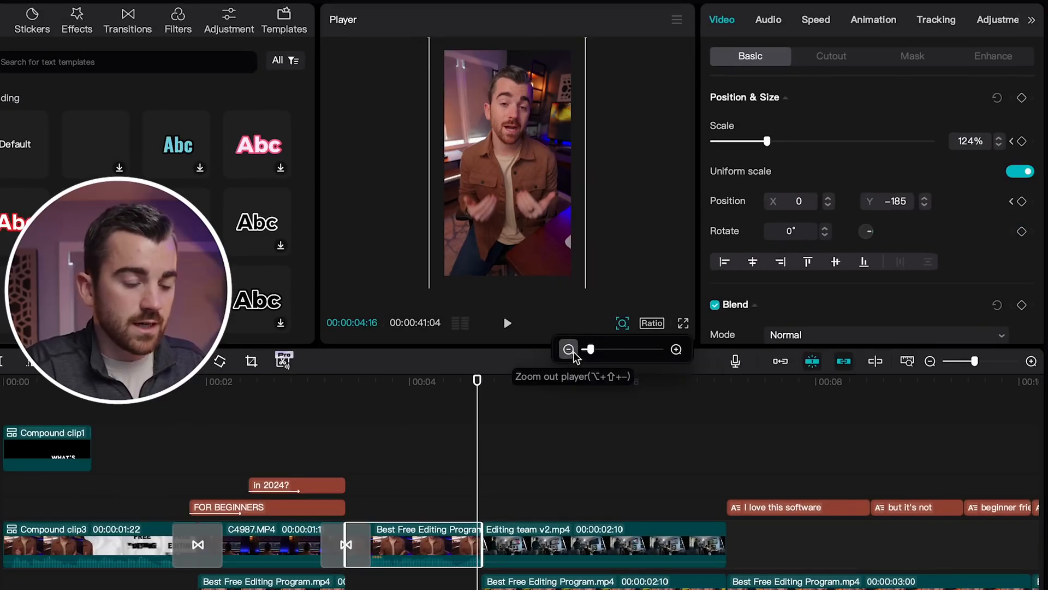
{"action": "left_click", "coordinate": [568, 349]}
{"action": "left_click_drag", "start_coordinate": [578, 50], "coordinate": [595, 36]}
{"action": "left_click_drag", "start_coordinate": [531, 115], "coordinate": [533, 129]}
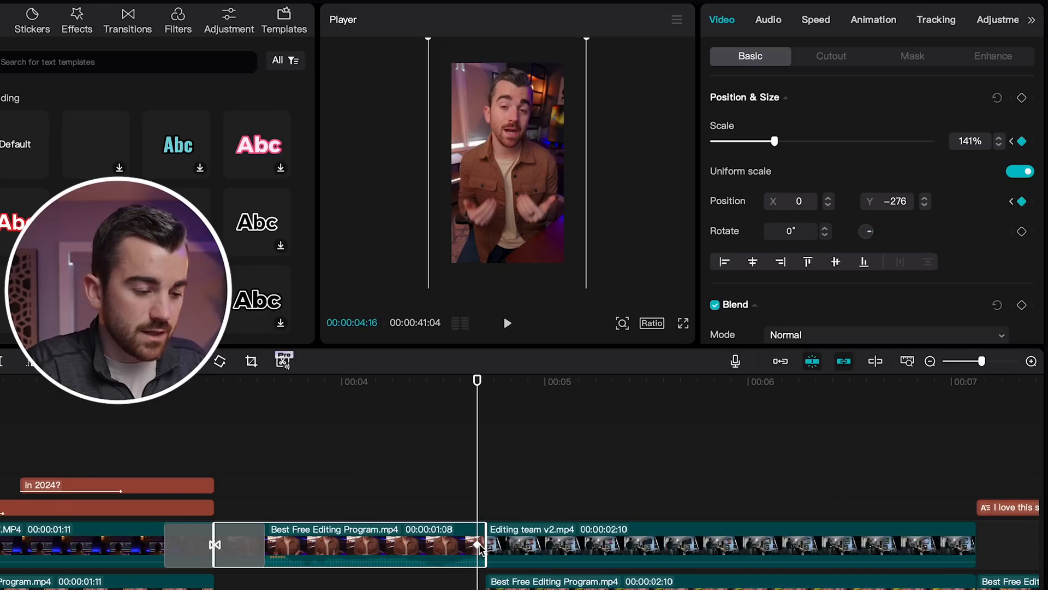
{"action": "left_click_drag", "start_coordinate": [478, 545], "coordinate": [483, 544]}
Play and scrub through the speaker clip to review its slow zoom-in
{"action": "left_click_drag", "start_coordinate": [475, 387], "coordinate": [113, 382]}
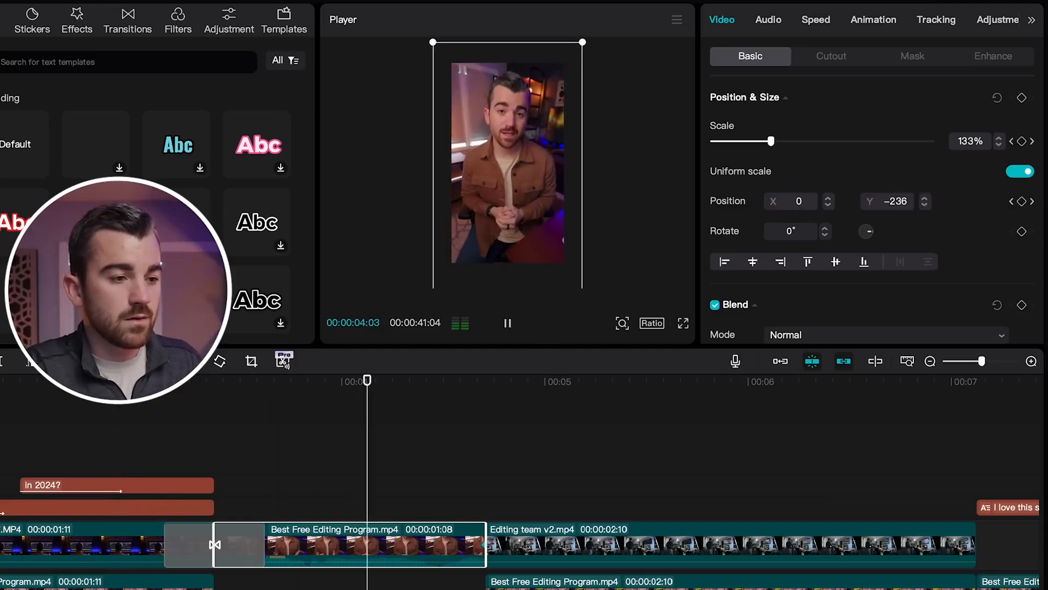
{"action": "left_click", "coordinate": [426, 382]}
{"action": "mouse_move", "coordinate": [427, 385]}
{"action": "left_mouse_down"}
{"action": "mouse_move", "coordinate": [215, 377]}
{"action": "mouse_move", "coordinate": [440, 382]}
{"action": "left_mouse_up"}
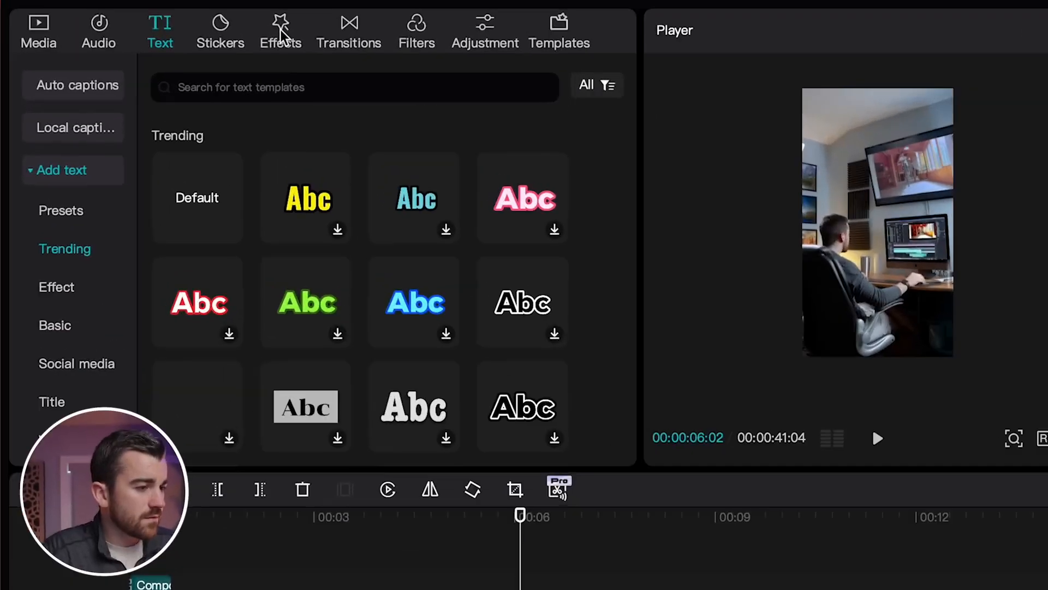
Search the video effects for "paper" and apply Kraft Paper Off to the Editing team v2.mp4 clip
{"action": "left_click", "coordinate": [306, 64]}
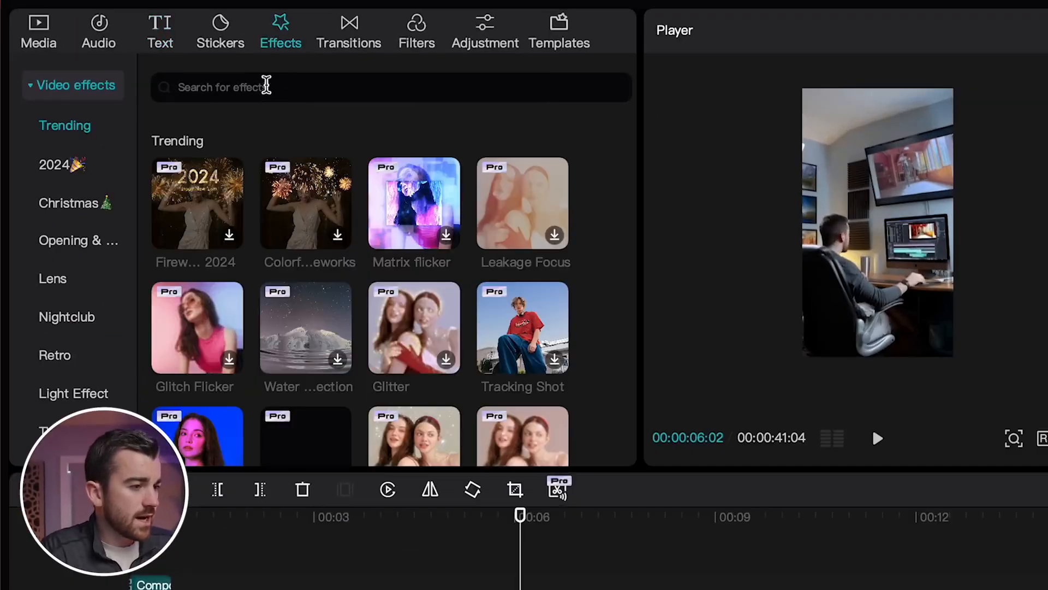
{"action": "left_click", "coordinate": [55, 86]}
{"action": "left_click", "coordinate": [266, 89]}
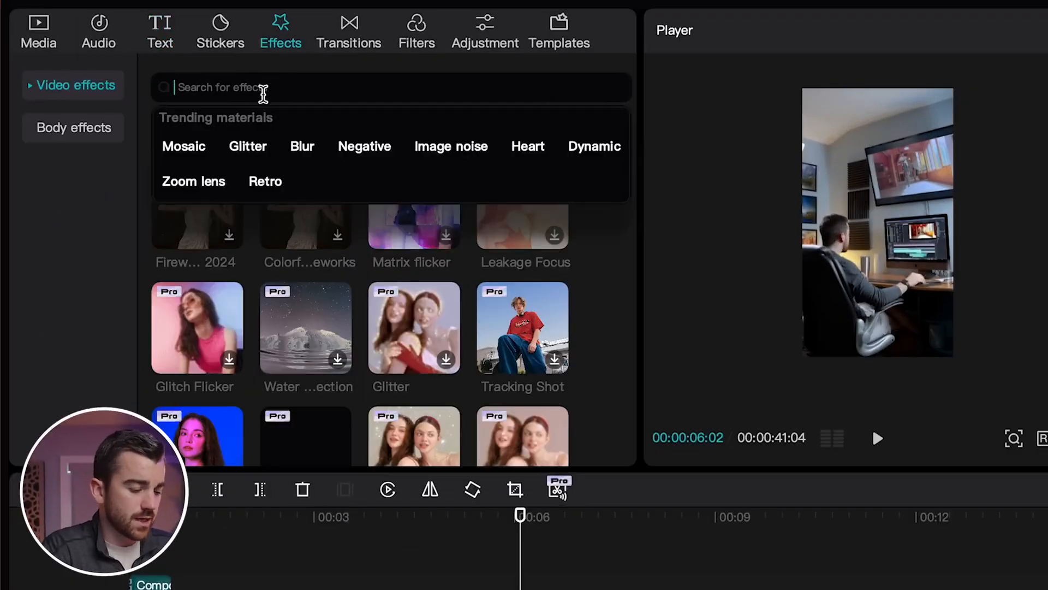
{"action": "type", "text": "paper"}
{"action": "key", "text": "Return"}
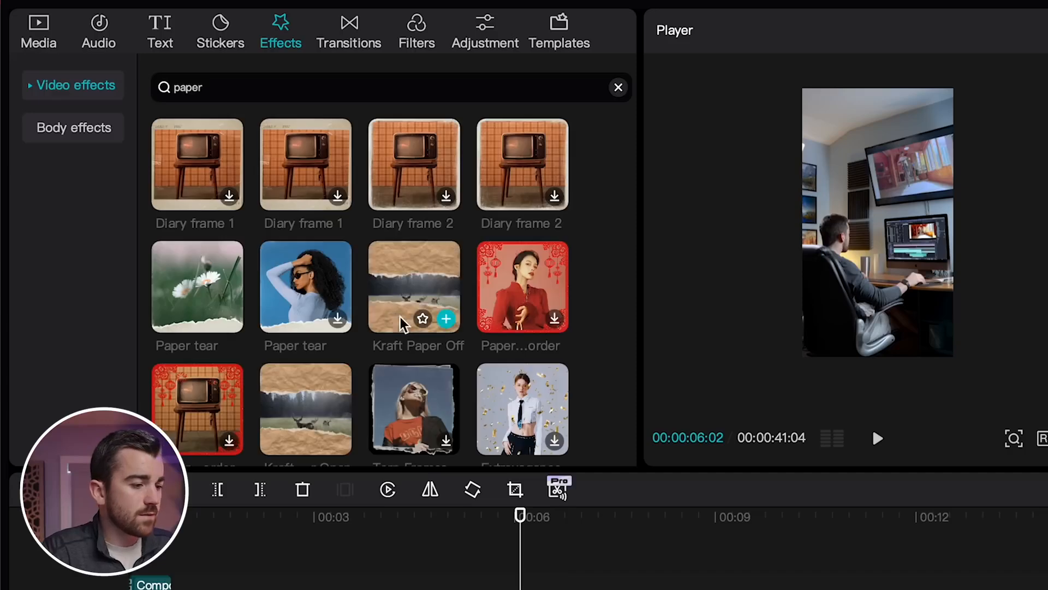
{"action": "left_click_drag", "start_coordinate": [424, 293], "coordinate": [327, 484]}
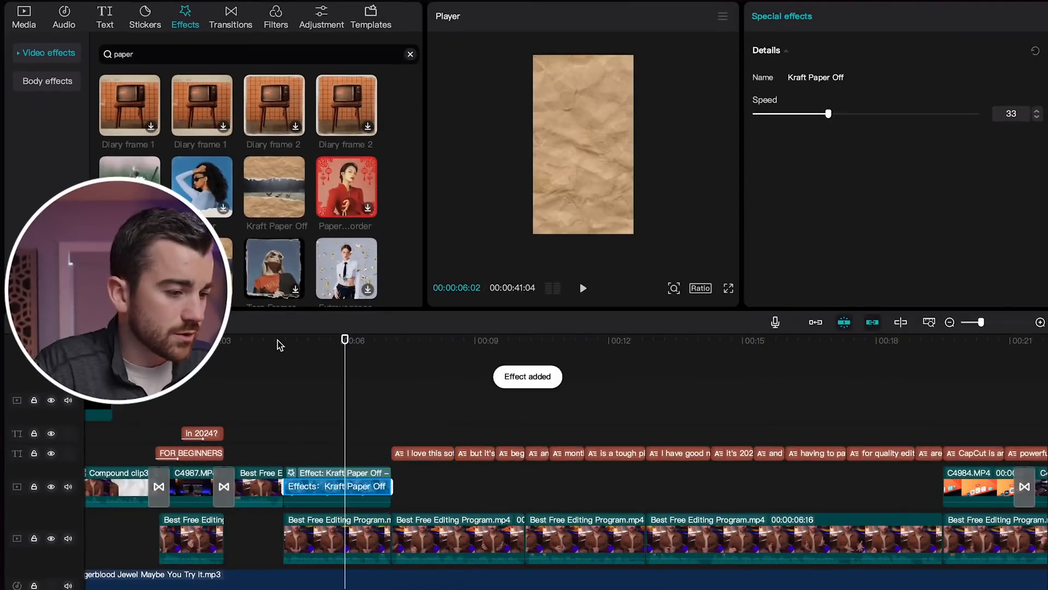
Trim the start of the Kraft Paper Off effect to about 0.7 seconds into the Editing team v2.mp4 clip and play it back
{"action": "left_click", "coordinate": [267, 343]}
{"action": "key", "text": "space"}
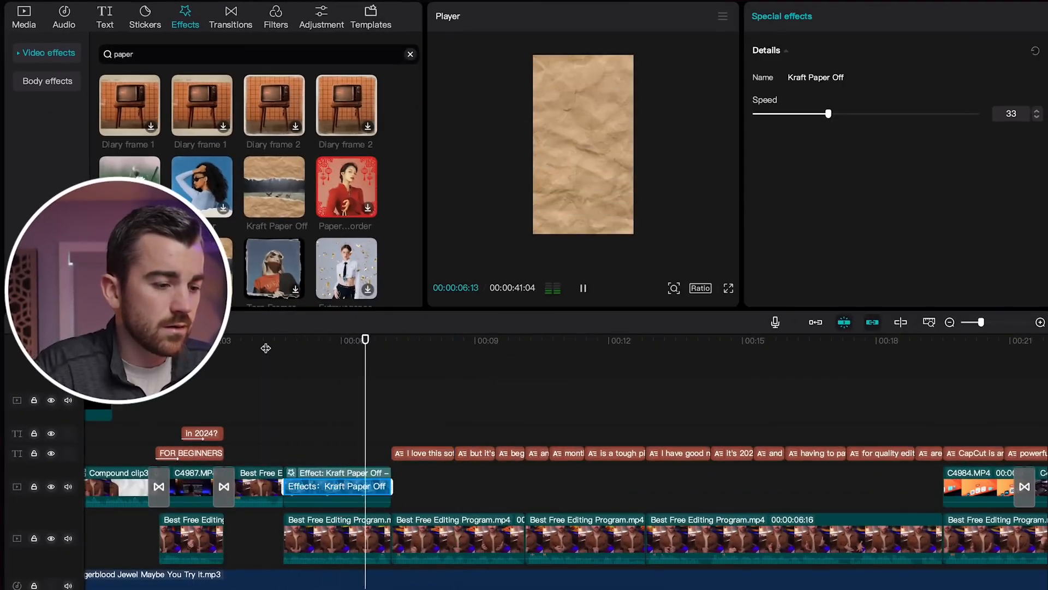
{"action": "key", "text": "space"}
{"action": "scroll", "coordinate": [358, 454], "scroll_direction": "up", "scroll_amount": 5}
{"action": "scroll", "coordinate": [359, 454], "scroll_direction": "left", "scroll_amount": 3}
{"action": "scroll", "coordinate": [358, 453], "scroll_direction": "left", "scroll_amount": 3}
{"action": "left_click_drag", "start_coordinate": [179, 484], "coordinate": [309, 484]}
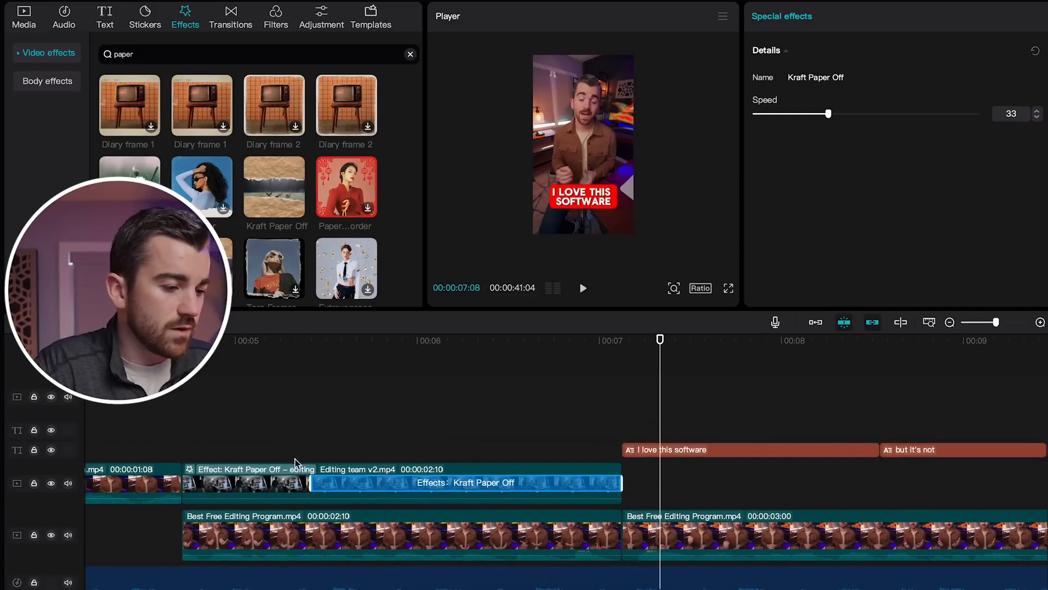
{"action": "left_click_drag", "start_coordinate": [331, 343], "coordinate": [182, 343]}
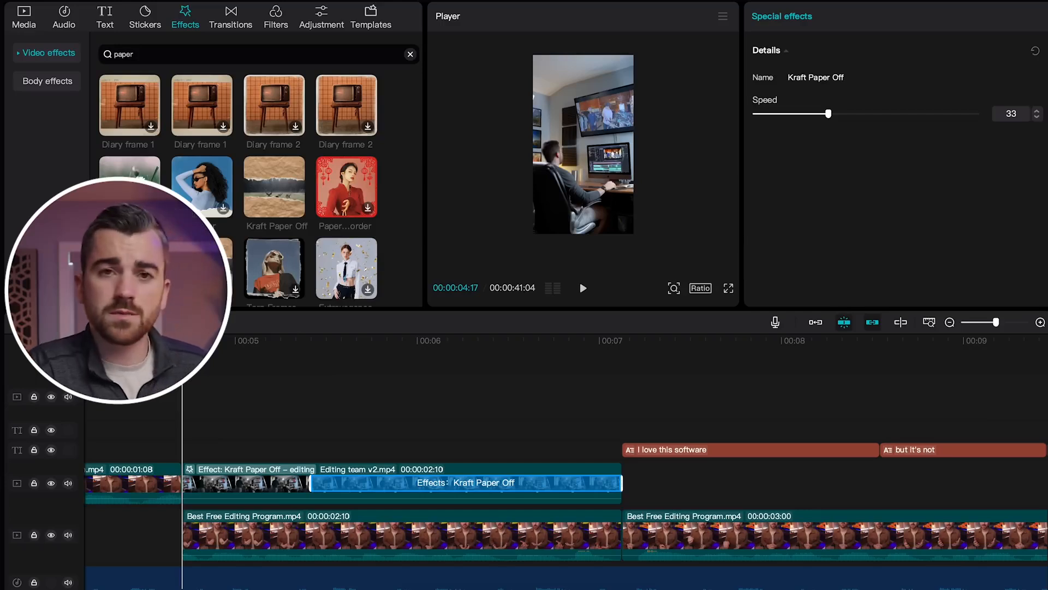
{"action": "key", "text": "space"}
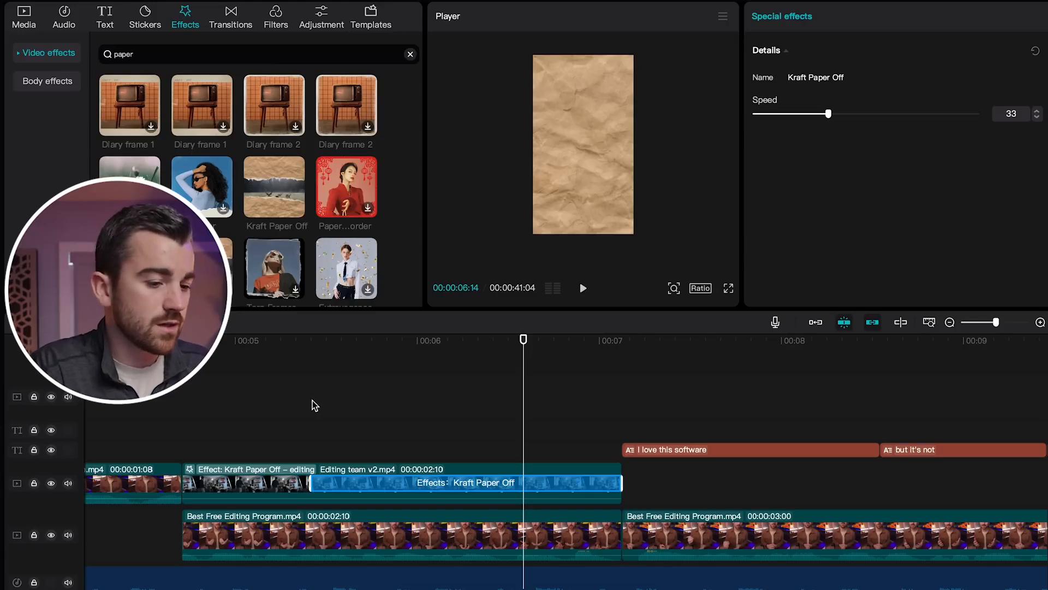
Duplicate the "FOR BEGINNERS" and "In 2024?" titles over the end of the Editing team v2.mp4 clip
{"action": "scroll", "coordinate": [312, 405], "scroll_direction": "down", "scroll_amount": 1}
{"action": "scroll", "coordinate": [312, 405], "scroll_direction": "left", "scroll_amount": 1}
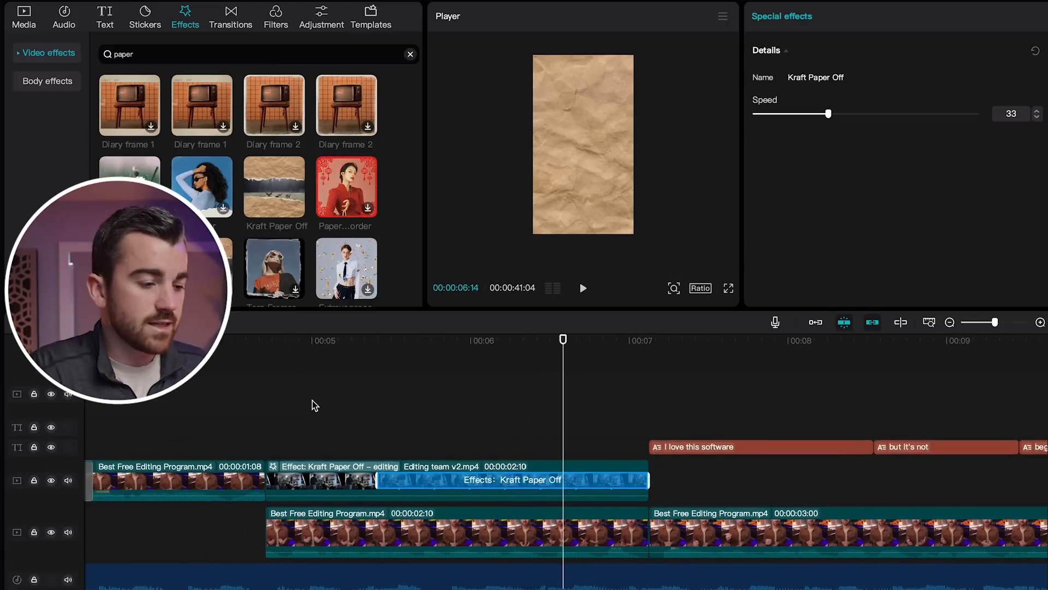
{"action": "scroll", "coordinate": [314, 406], "scroll_direction": "left", "scroll_amount": 3}
{"action": "scroll", "coordinate": [314, 405], "scroll_direction": "down", "scroll_amount": 2}
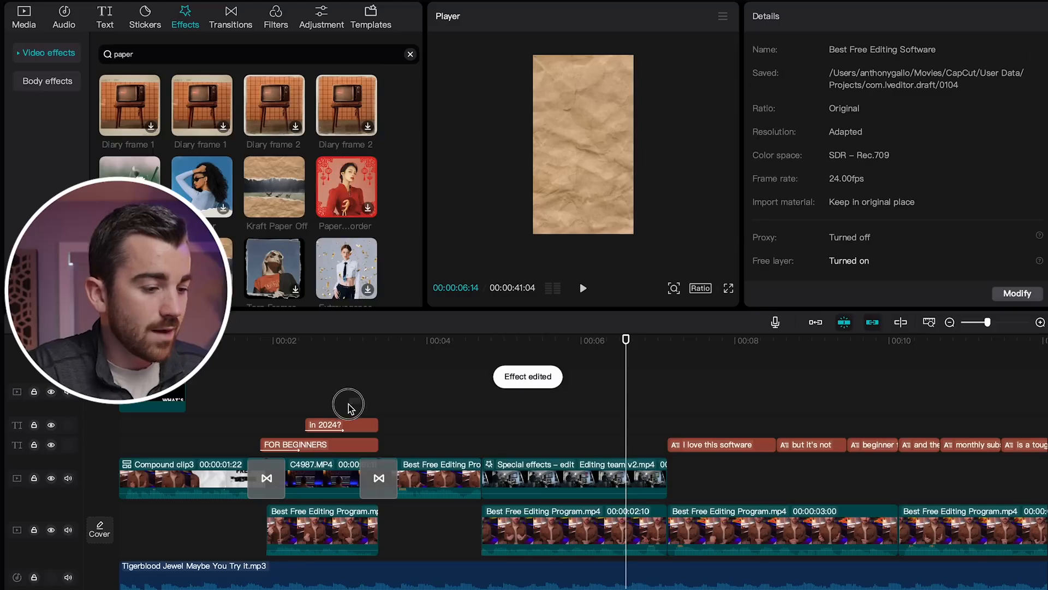
{"action": "left_click", "coordinate": [318, 430]}
{"action": "left_click", "coordinate": [319, 444]}
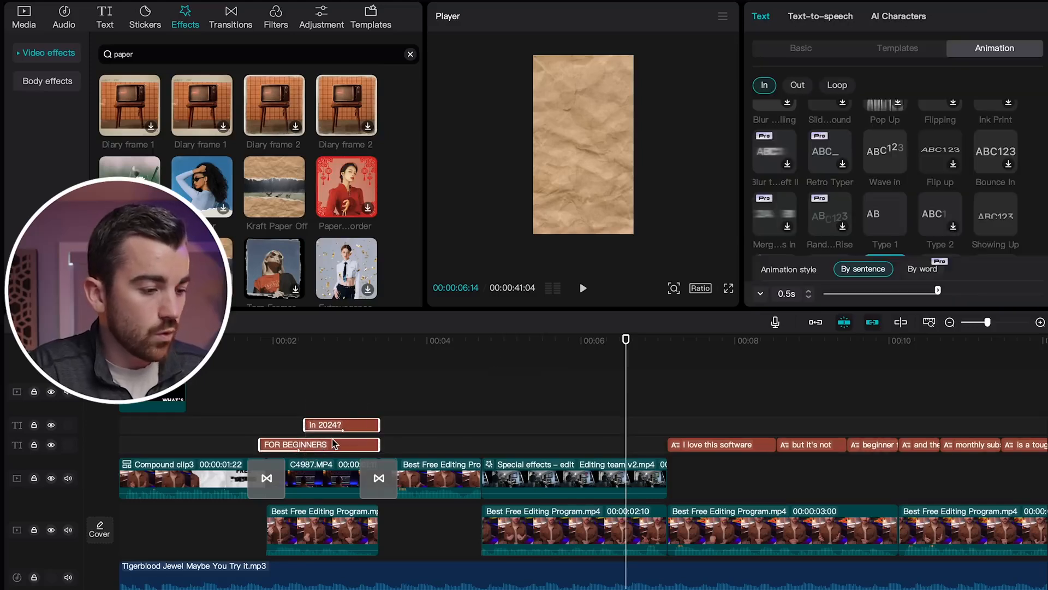
{"action": "left_click_drag", "start_coordinate": [335, 451], "coordinate": [659, 431]}
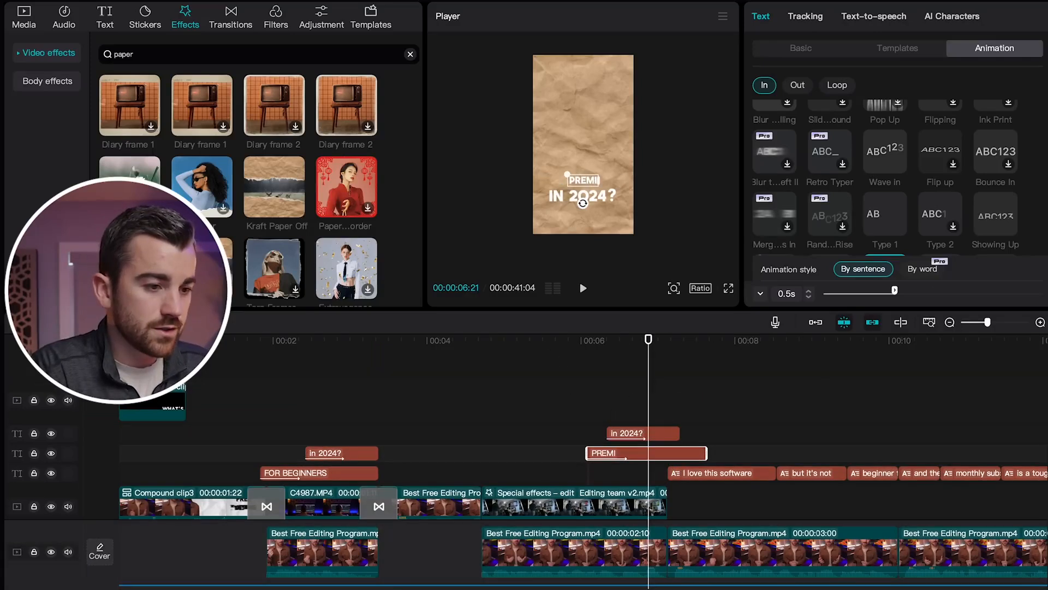
Change the copied titles to "PREMIERE" and "PRO" and trim both to the end of the Editing team v2.mp4 clip
{"action": "type", "text": "ERE"}
{"action": "left_click", "coordinate": [601, 192]}
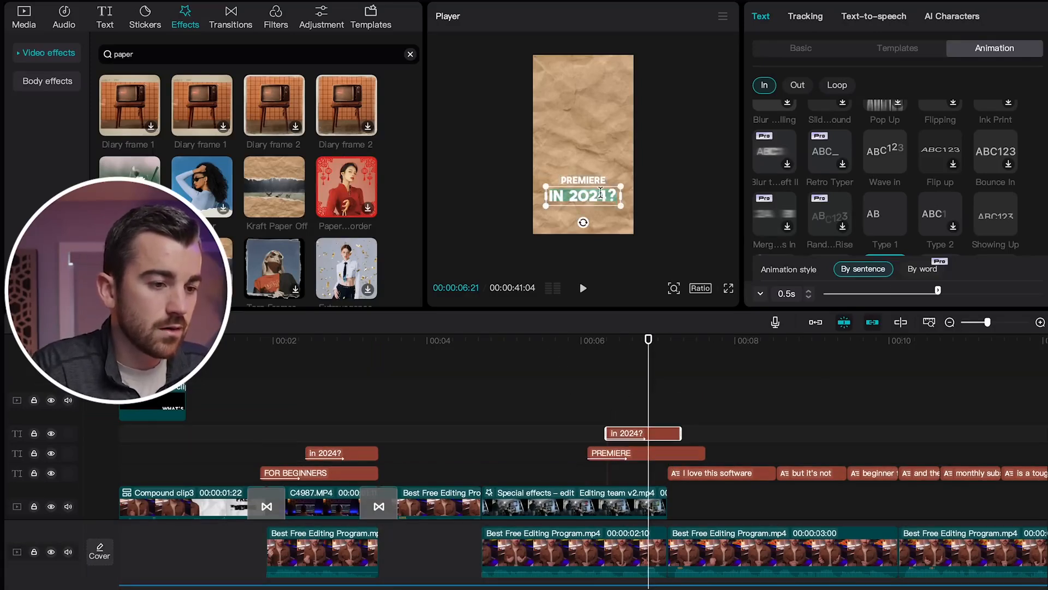
{"action": "type", "text": "PRO"}
{"action": "key", "text": "space"}
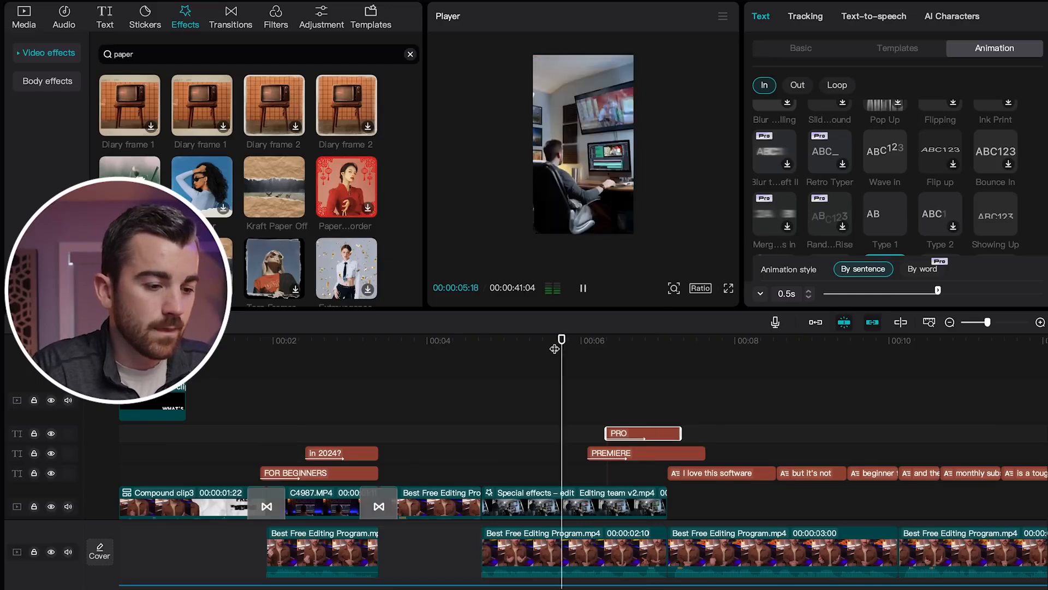
{"action": "left_click_drag", "start_coordinate": [704, 453], "coordinate": [664, 452]}
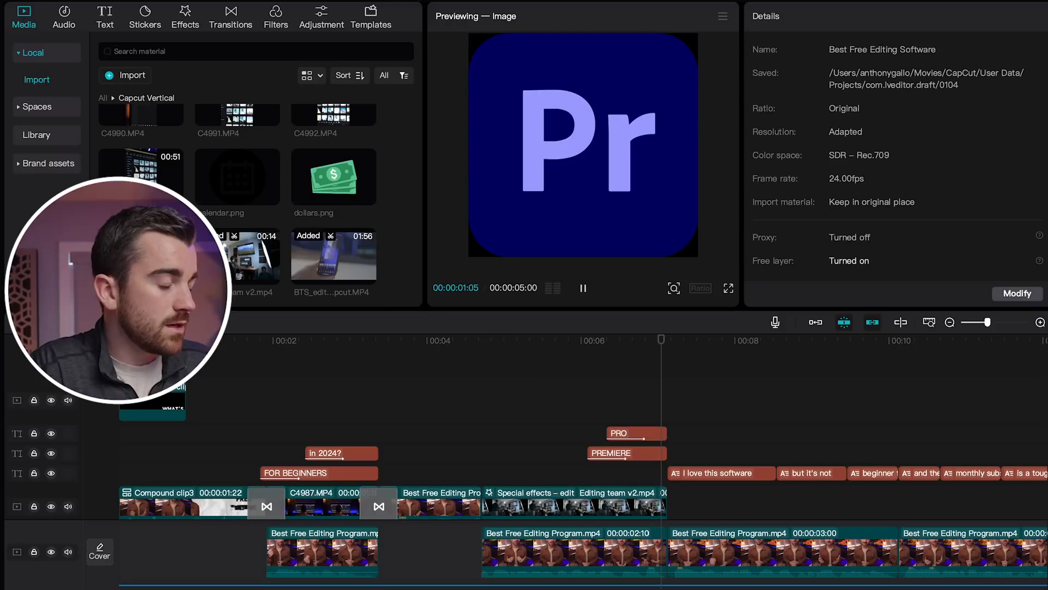
Place Premiere Pro Logo.png below the titles at 33% scale, Position Y -810, with a 0.5s Slide Up in animation
{"action": "left_click_drag", "start_coordinate": [439, 256], "coordinate": [619, 401]}
{"action": "left_click_drag", "start_coordinate": [534, 97], "coordinate": [580, 188]}
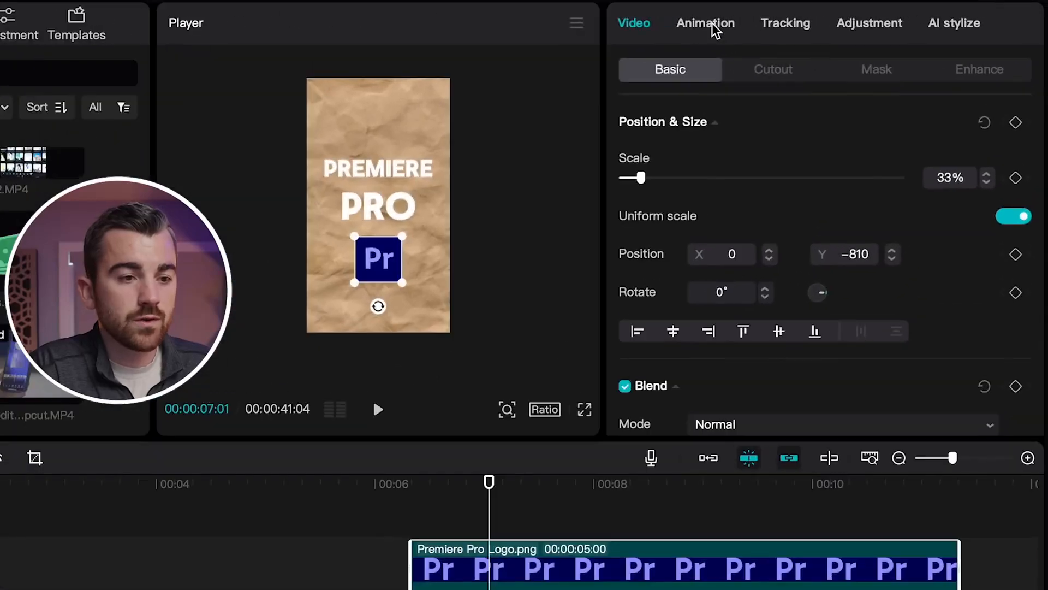
{"action": "left_click", "coordinate": [707, 22]}
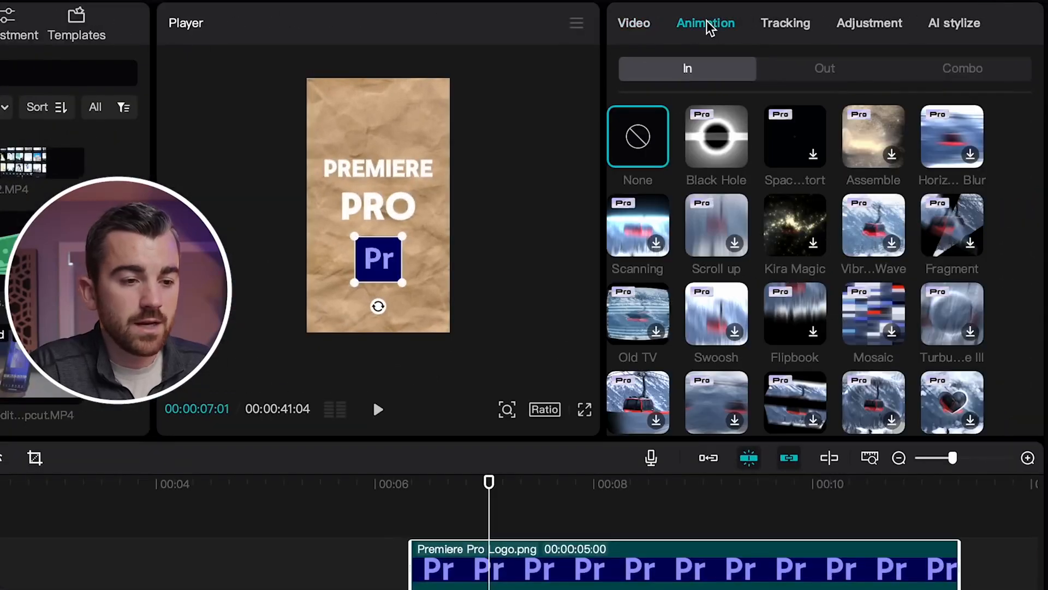
{"action": "scroll", "coordinate": [860, 267], "scroll_direction": "down", "scroll_amount": 5}
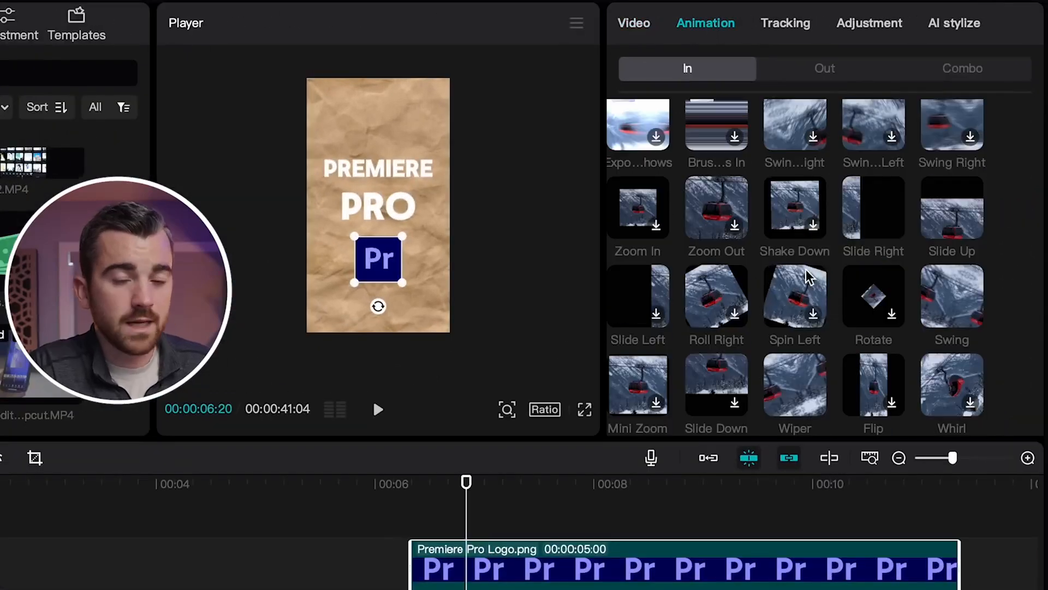
{"action": "left_click", "coordinate": [949, 213]}
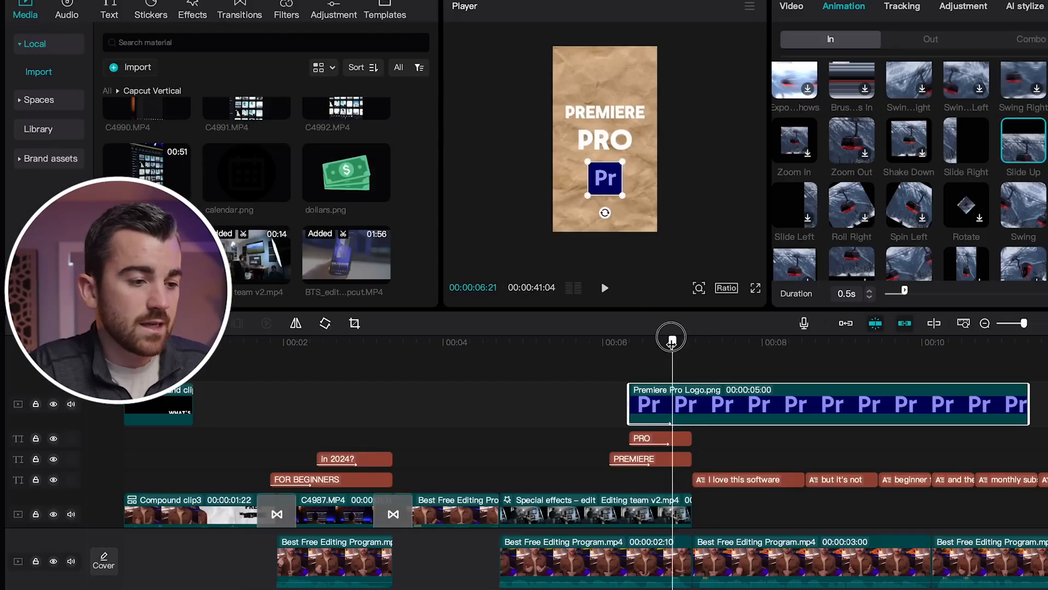
{"action": "left_click_drag", "start_coordinate": [672, 342], "coordinate": [628, 344]}
{"action": "key", "text": "space"}
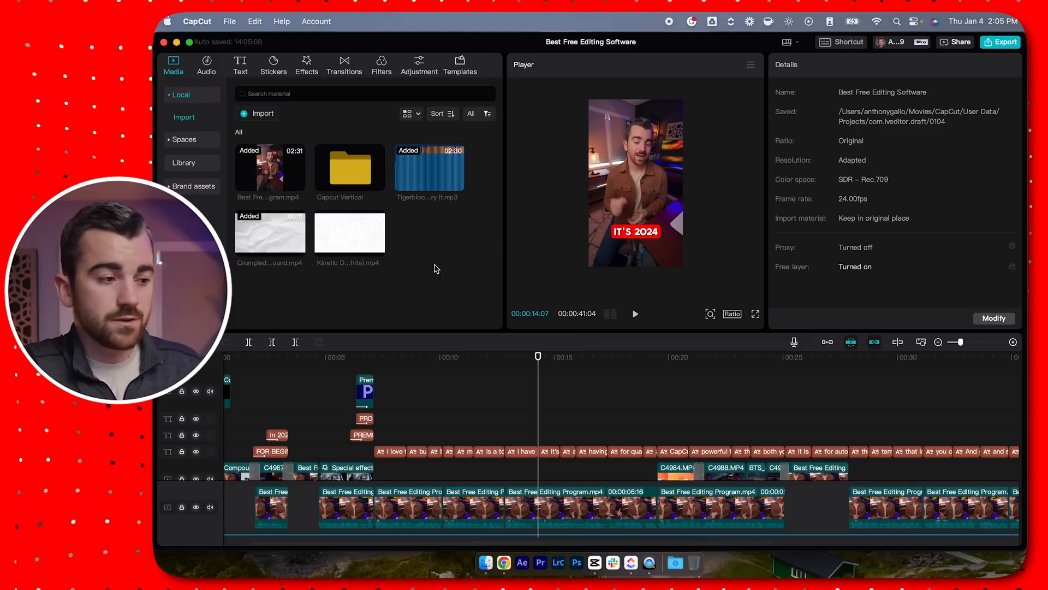
Add the Kinetic Dots background (white) clip at 00:00:14:07, rotated 90° and scaled to 179% to fill the vertical frame
{"action": "left_click", "coordinate": [356, 244]}
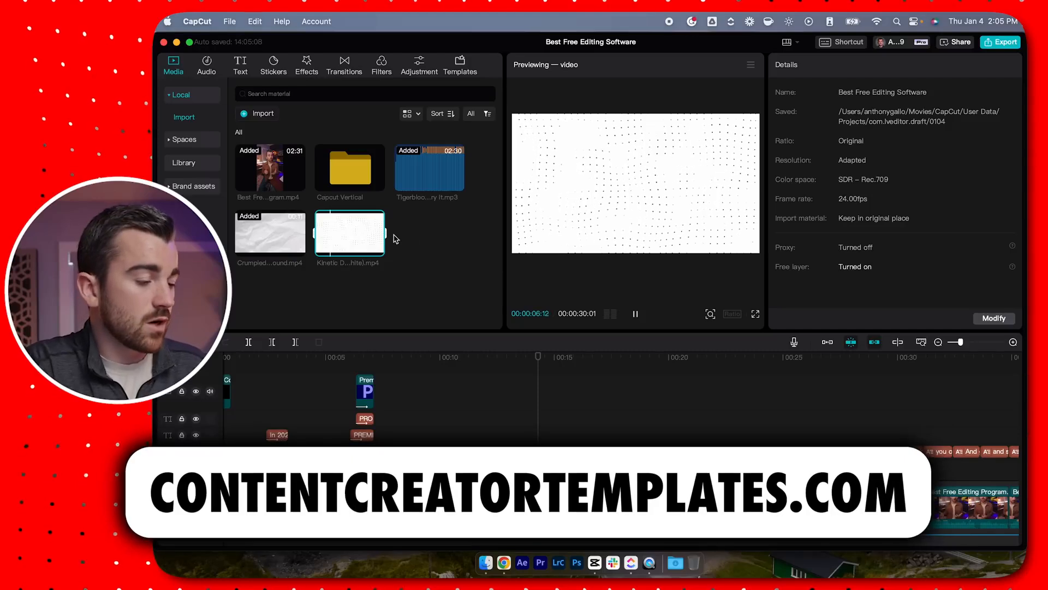
{"action": "left_click_drag", "start_coordinate": [347, 240], "coordinate": [541, 436]}
{"action": "left_click_drag", "start_coordinate": [635, 227], "coordinate": [563, 189]}
{"action": "left_click_drag", "start_coordinate": [661, 136], "coordinate": [693, 105]}
{"action": "left_click_drag", "start_coordinate": [693, 105], "coordinate": [700, 98]}
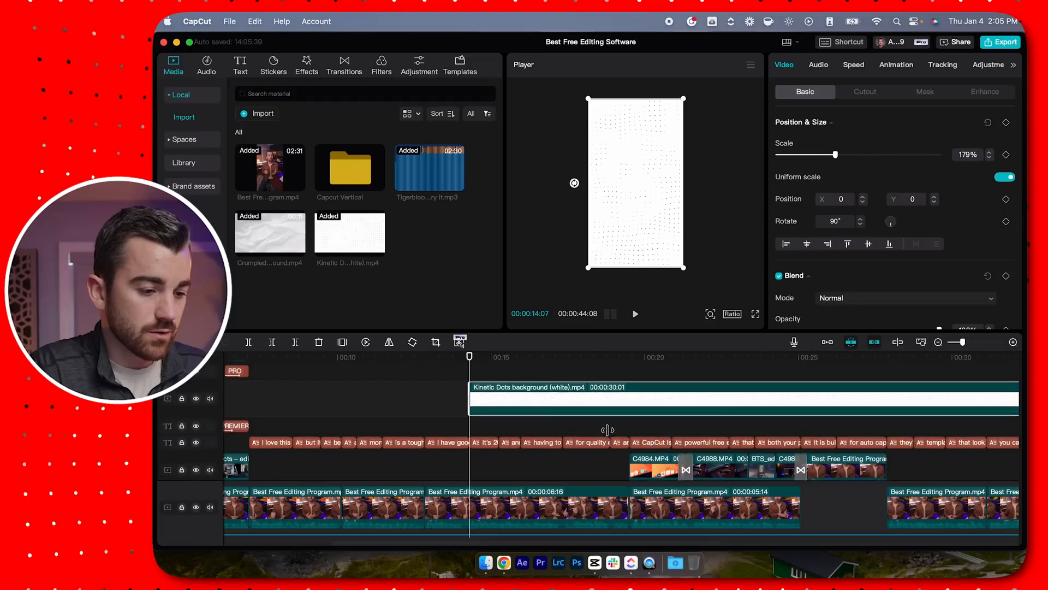
Move the captions from "It's 2024" up to the "CapCut is" caption onto a track above the dots background and play them back
{"action": "left_click_drag", "start_coordinate": [615, 431], "coordinate": [460, 361]}
{"action": "key", "text": "space"}
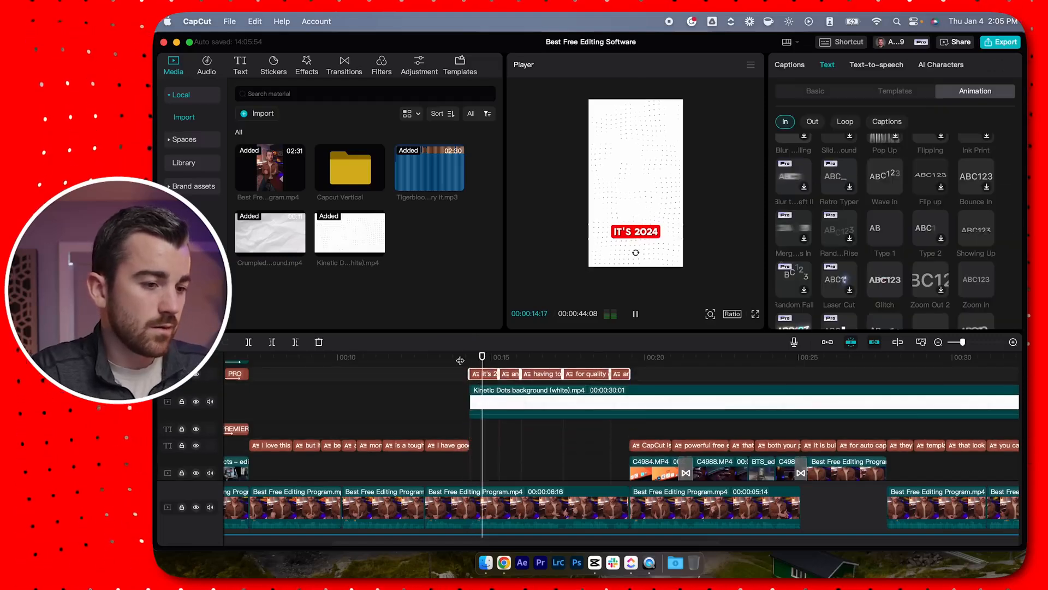
{"action": "left_click", "coordinate": [454, 360]}
{"action": "left_click", "coordinate": [486, 374]}
{"action": "left_click", "coordinate": [483, 365]}
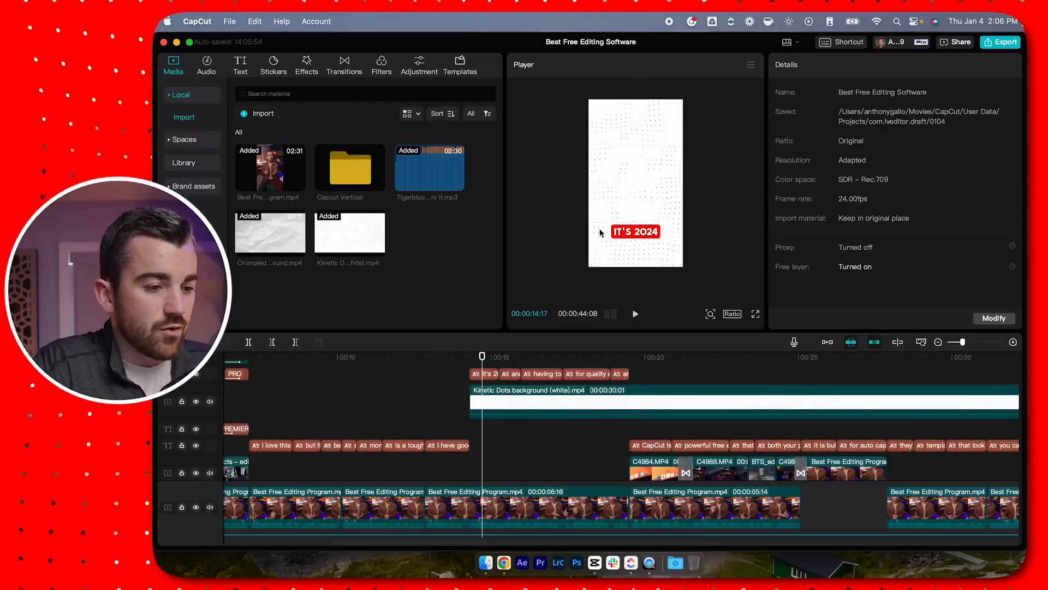
Move the "It's 2024" caption to the upper part of the frame, enlarge its font and set its background color to black
{"action": "left_click", "coordinate": [629, 232]}
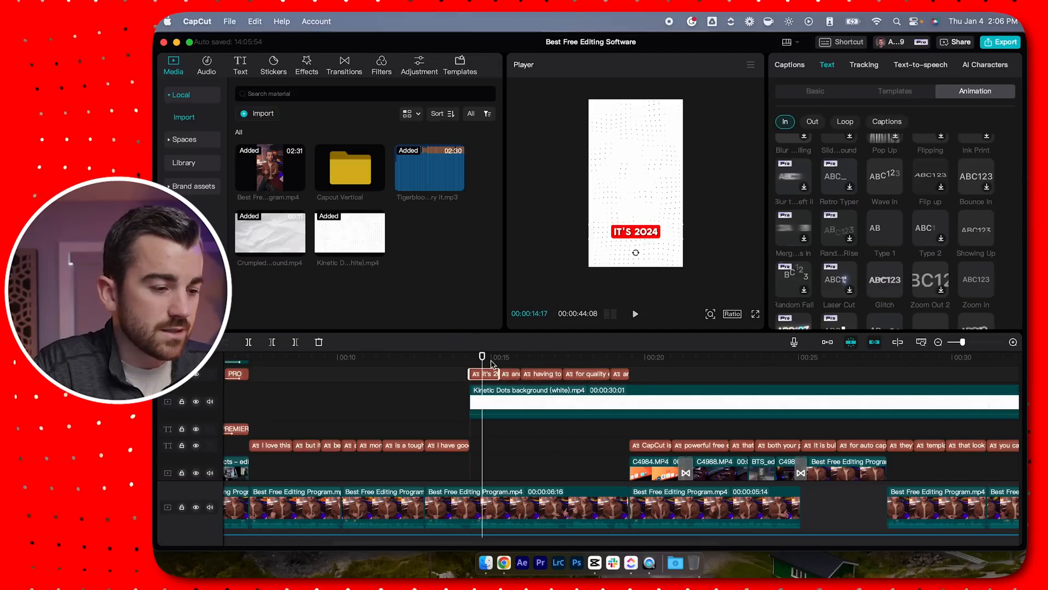
{"action": "left_click", "coordinate": [815, 90]}
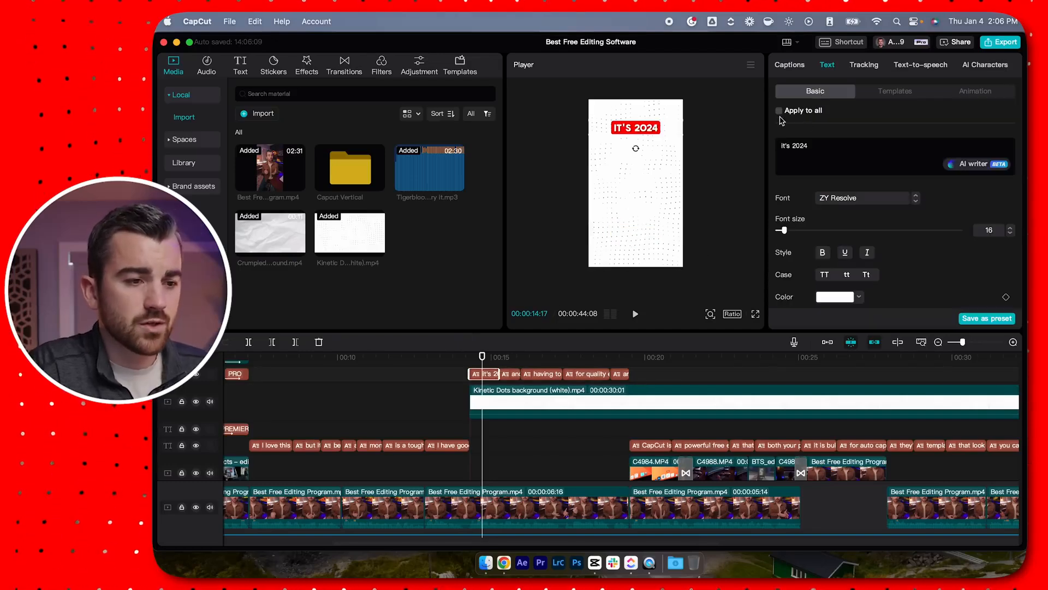
{"action": "left_click_drag", "start_coordinate": [785, 231], "coordinate": [790, 231]}
{"action": "scroll", "coordinate": [790, 230], "scroll_direction": "down", "scroll_amount": 5}
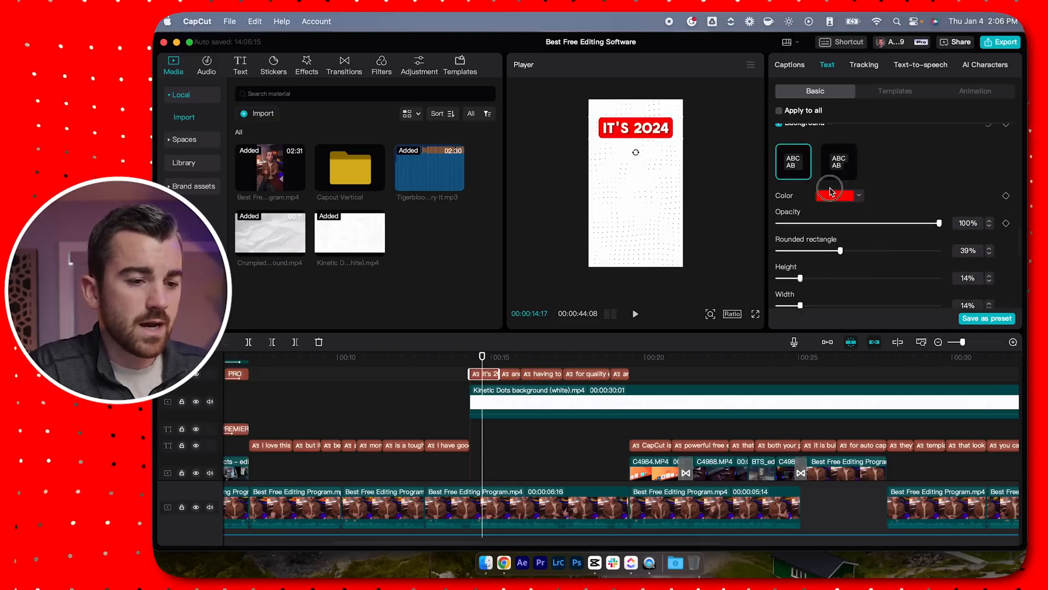
{"action": "left_click", "coordinate": [835, 195]}
{"action": "left_click", "coordinate": [825, 260]}
{"action": "left_click_drag", "start_coordinate": [824, 260], "coordinate": [822, 276]}
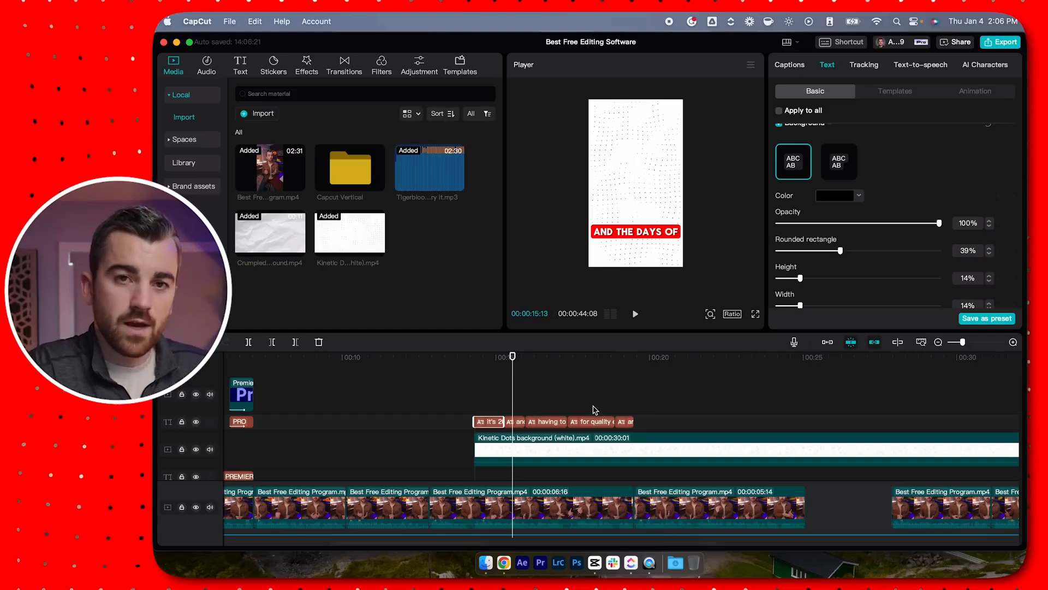
Extend "It's 2024" to the speaker clip's end and combine the following captions into "THE DAYS OF HAVING TO PAY" below it
{"action": "left_click_drag", "start_coordinate": [610, 412], "coordinate": [549, 414]}
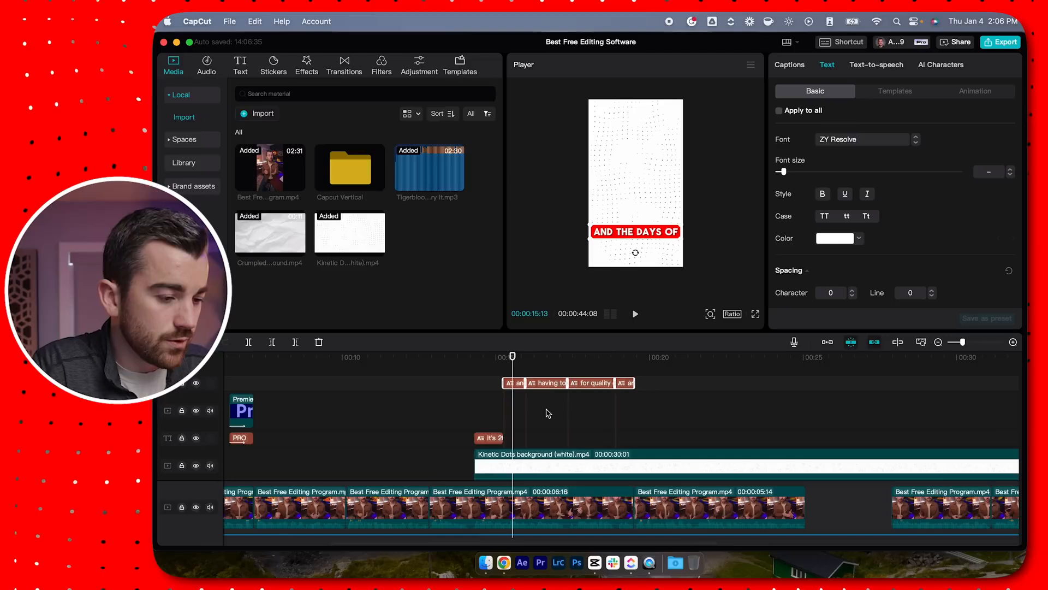
{"action": "left_click_drag", "start_coordinate": [501, 437], "coordinate": [553, 435]}
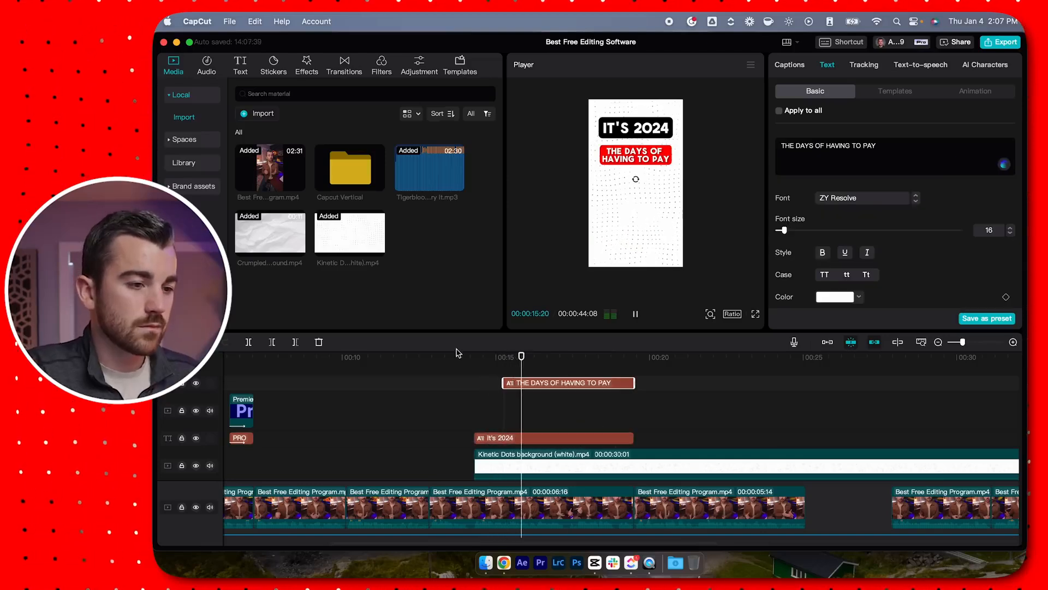
{"action": "key", "text": "space"}
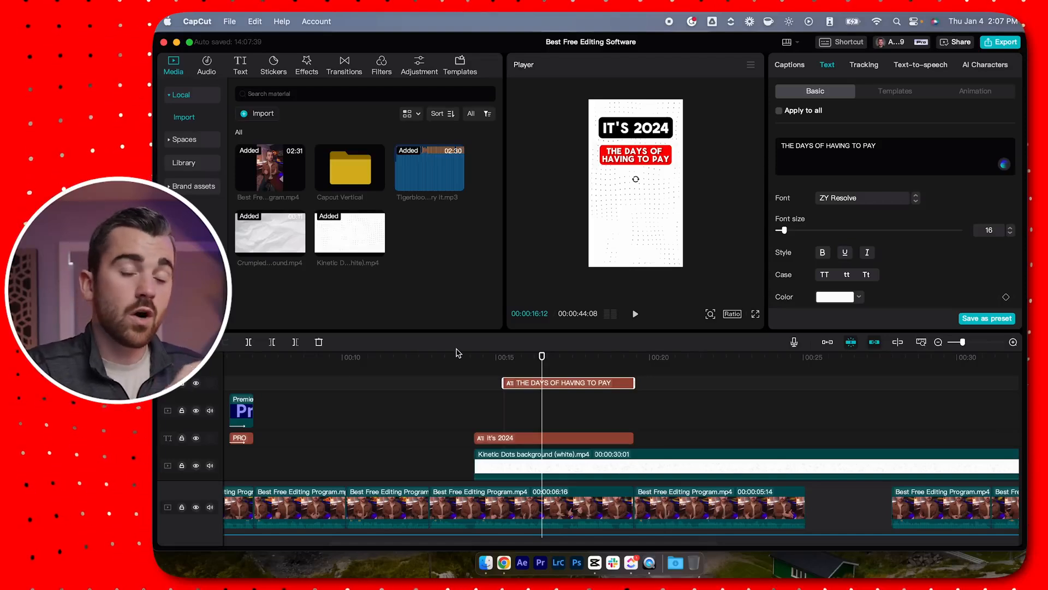
Add dollars.png above the red caption on the timeline, scale it to 47% and arrange three copies below the captions
{"action": "double_click", "coordinate": [352, 176]}
{"action": "left_click", "coordinate": [427, 223]}
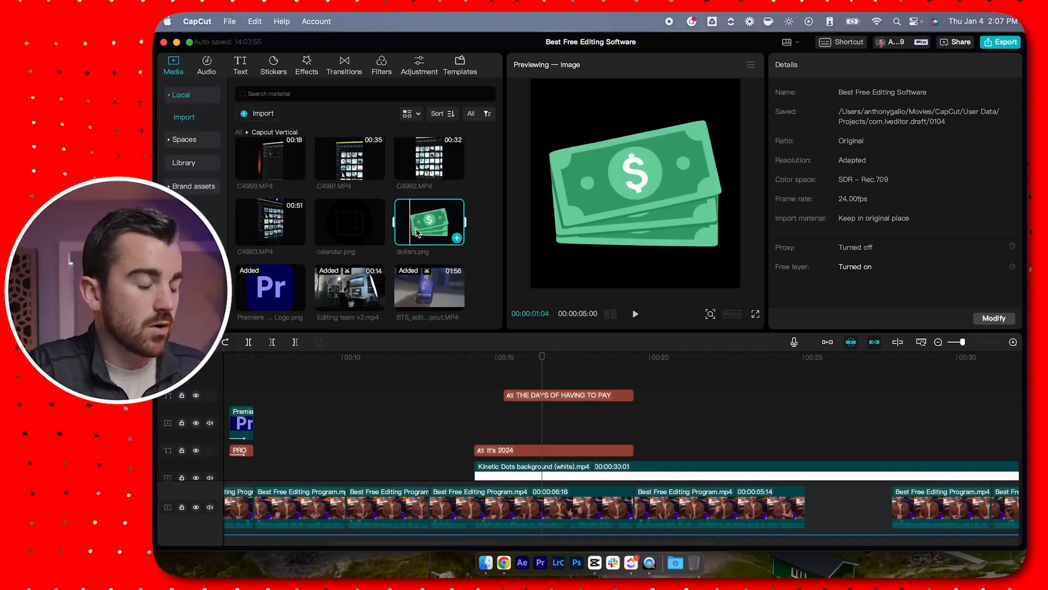
{"action": "left_click_drag", "start_coordinate": [406, 218], "coordinate": [536, 382]}
{"action": "left_click_drag", "start_coordinate": [685, 137], "coordinate": [658, 161]}
{"action": "left_click_drag", "start_coordinate": [638, 184], "coordinate": [654, 192]}
{"action": "left_click_drag", "start_coordinate": [547, 408], "coordinate": [549, 380]}
{"action": "left_click_drag", "start_coordinate": [548, 418], "coordinate": [547, 386]}
{"action": "left_click_drag", "start_coordinate": [658, 199], "coordinate": [617, 211]}
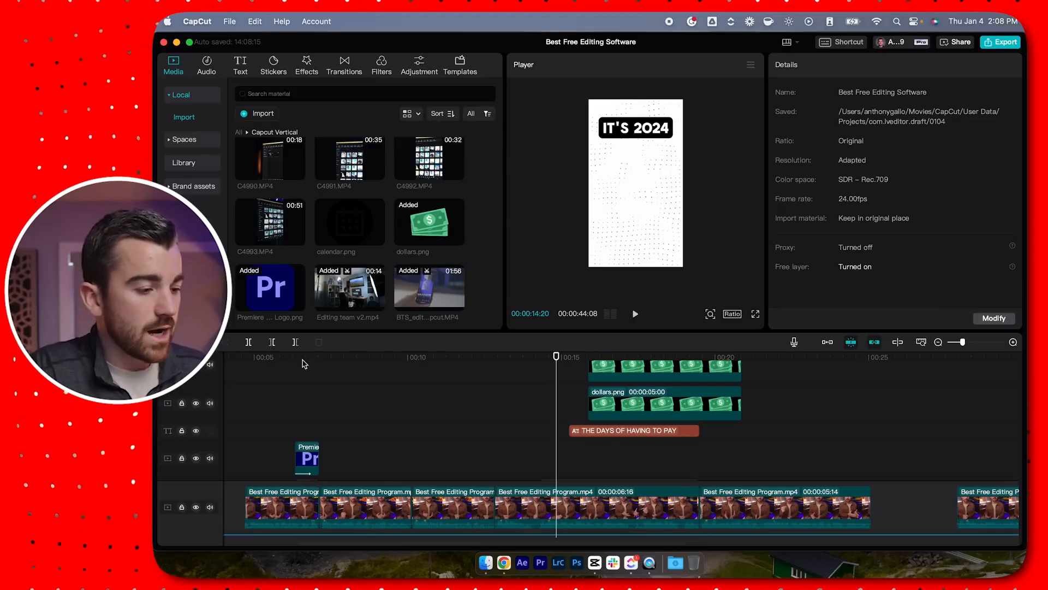
Apply the Slide Up in animation to all three dollars.png clips
{"action": "left_click_drag", "start_coordinate": [303, 360], "coordinate": [588, 356]}
{"action": "scroll", "coordinate": [582, 356], "scroll_direction": "up", "scroll_amount": 3}
{"action": "left_click", "coordinate": [615, 453]}
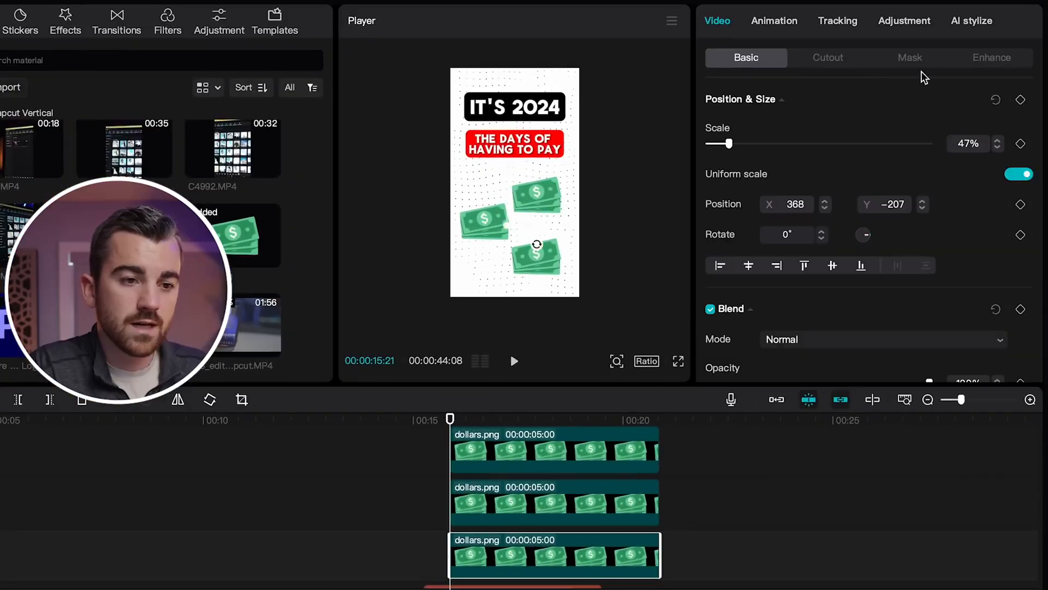
{"action": "left_click", "coordinate": [791, 25]}
{"action": "left_click", "coordinate": [966, 180]}
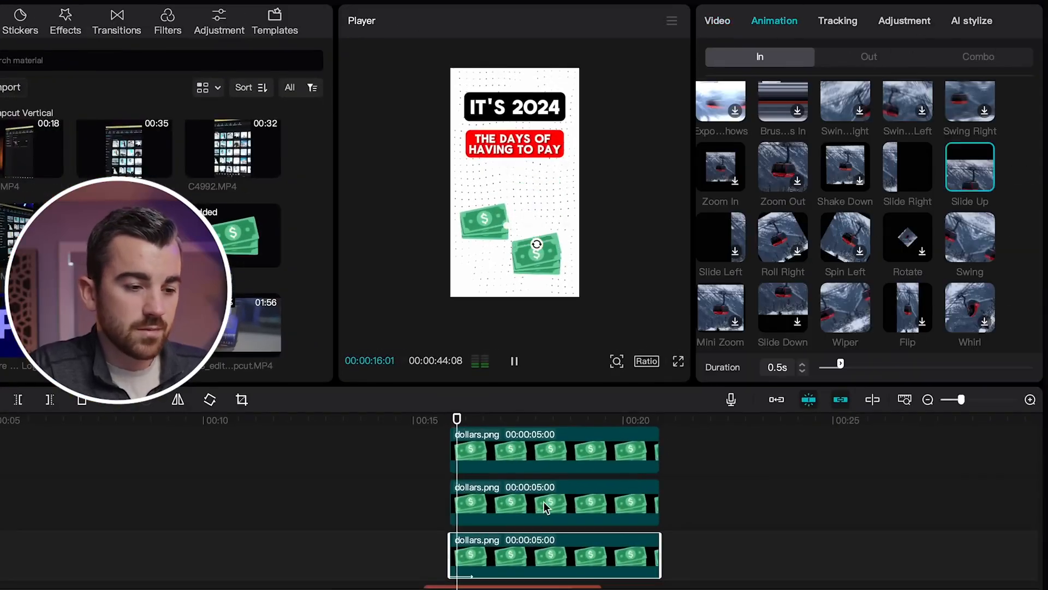
{"action": "left_click", "coordinate": [547, 505]}
{"action": "left_click", "coordinate": [959, 183]}
{"action": "left_click", "coordinate": [536, 445]}
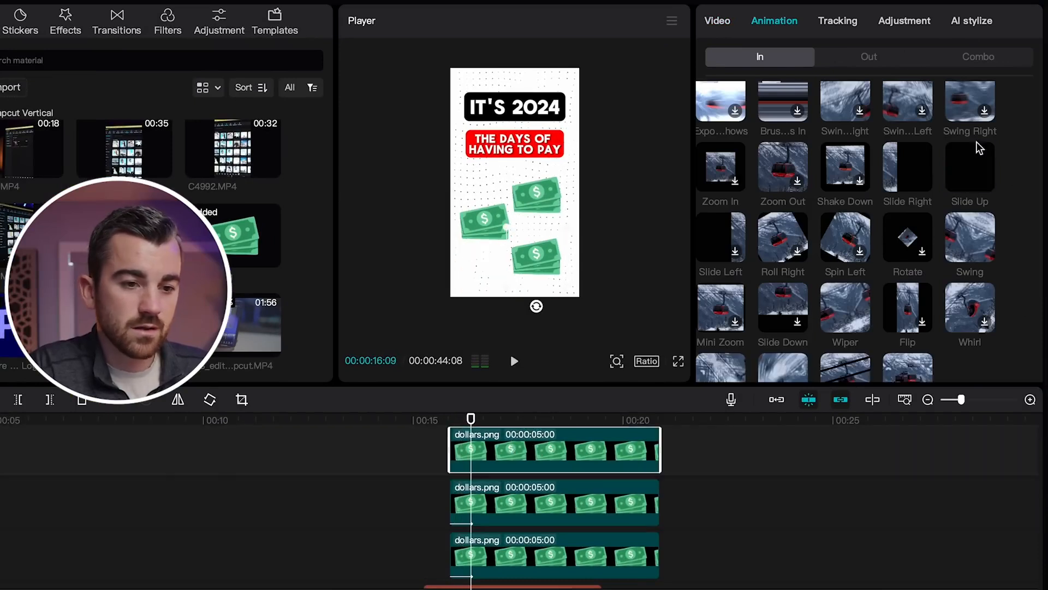
{"action": "left_click", "coordinate": [974, 163]}
Stagger the start times of the three dollars.png clips so they enter one after another, and play the sequence
{"action": "left_click", "coordinate": [415, 420]}
{"action": "key", "text": "space"}
{"action": "key", "text": "space"}
{"action": "scroll", "coordinate": [493, 540], "scroll_direction": "up", "scroll_amount": 3}
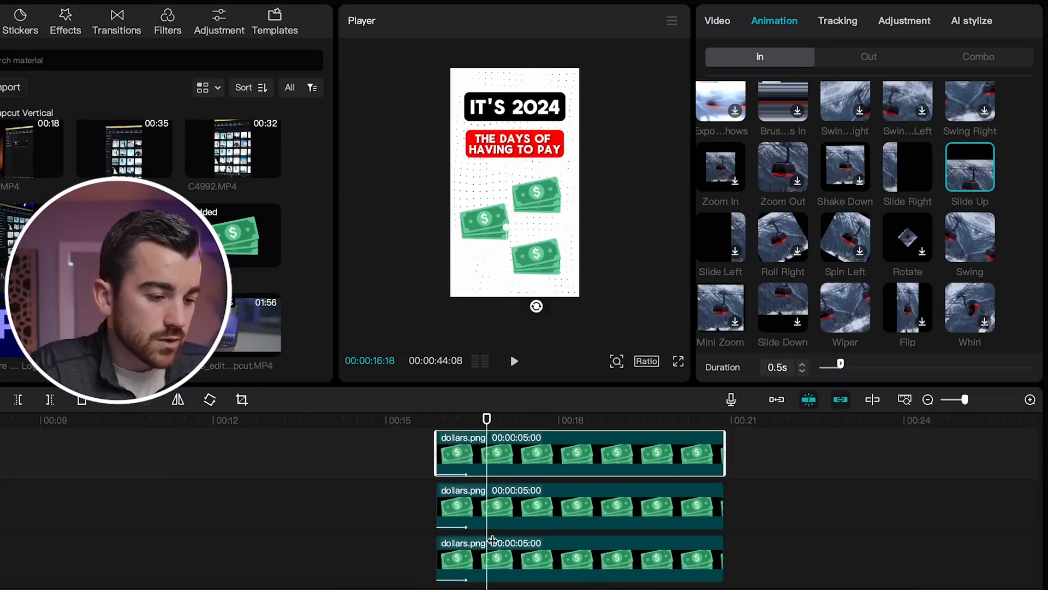
{"action": "scroll", "coordinate": [493, 540], "scroll_direction": "down", "scroll_amount": 1}
{"action": "left_click_drag", "start_coordinate": [492, 490], "coordinate": [503, 491]}
{"action": "left_click_drag", "start_coordinate": [504, 444], "coordinate": [532, 448]}
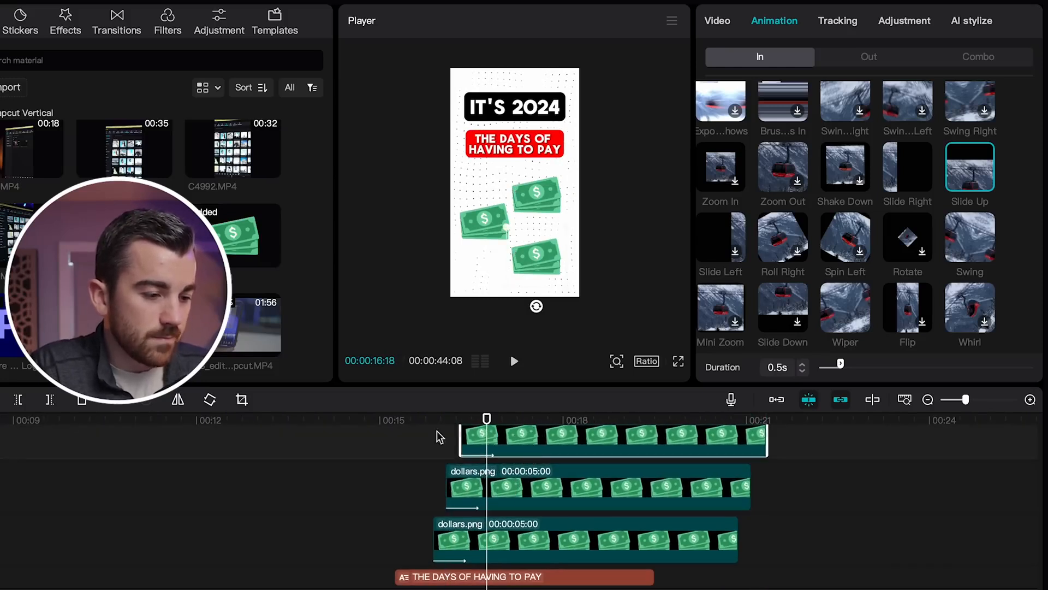
{"action": "left_click", "coordinate": [373, 427]}
{"action": "key", "text": "space"}
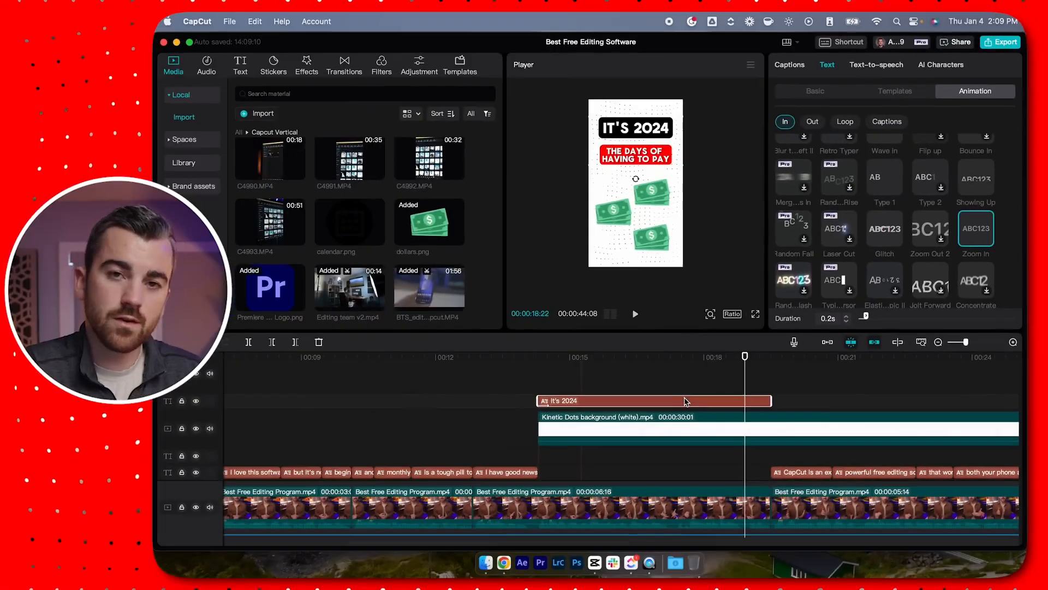
Split the "It's 2024" title, the red caption and the three dollars.png clips at 00:00:18:22 and delete their remaining ends
{"action": "scroll", "coordinate": [773, 417], "scroll_direction": "up", "scroll_amount": 5}
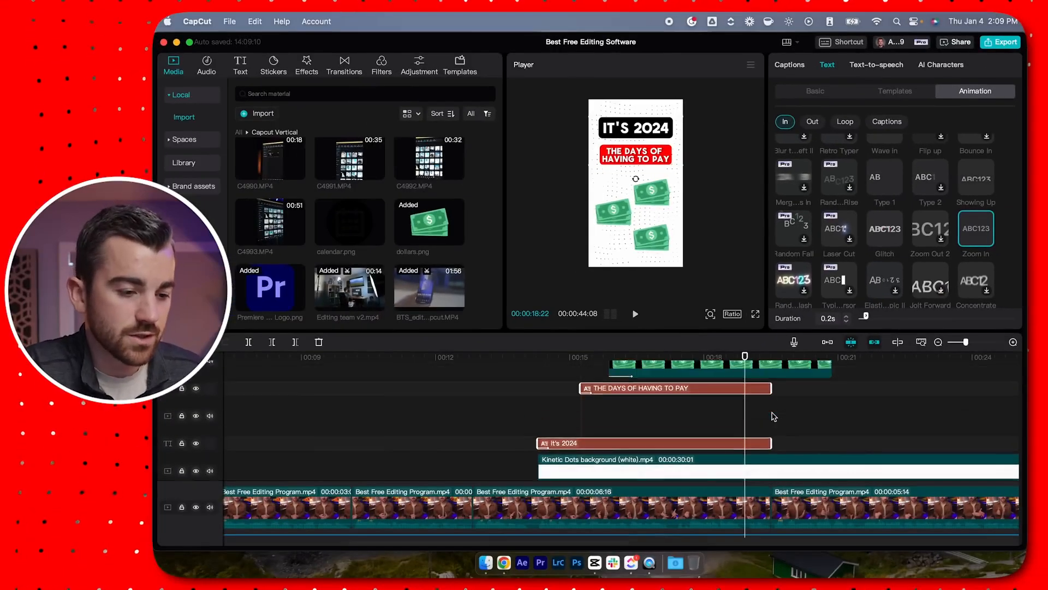
{"action": "scroll", "coordinate": [773, 418], "scroll_direction": "up", "scroll_amount": 4}
{"action": "left_click_drag", "start_coordinate": [878, 385], "coordinate": [744, 450]}
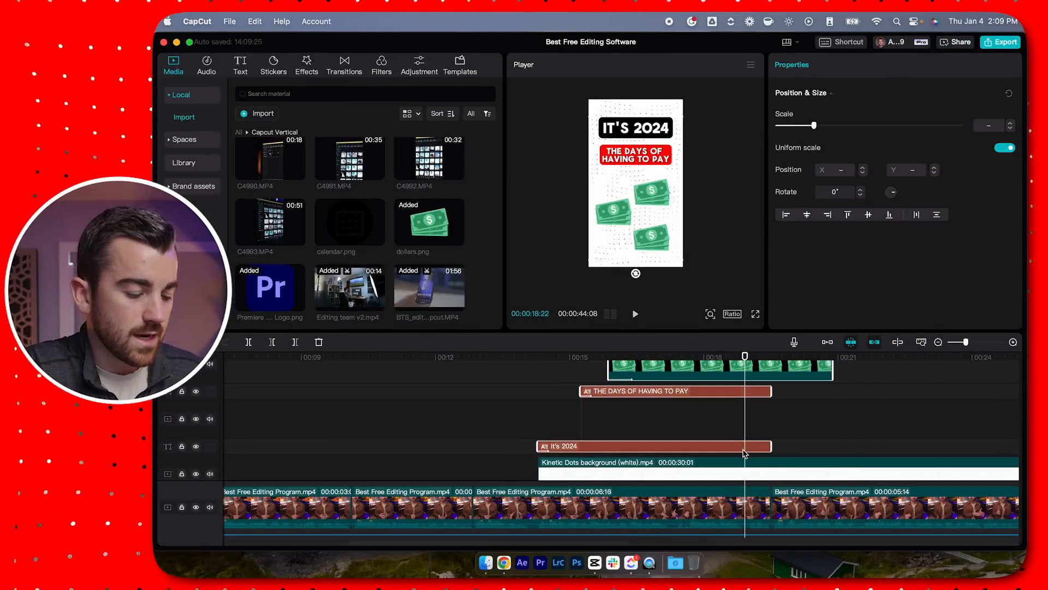
{"action": "key", "text": "super+b"}
{"action": "scroll", "coordinate": [778, 413], "scroll_direction": "down", "scroll_amount": 8}
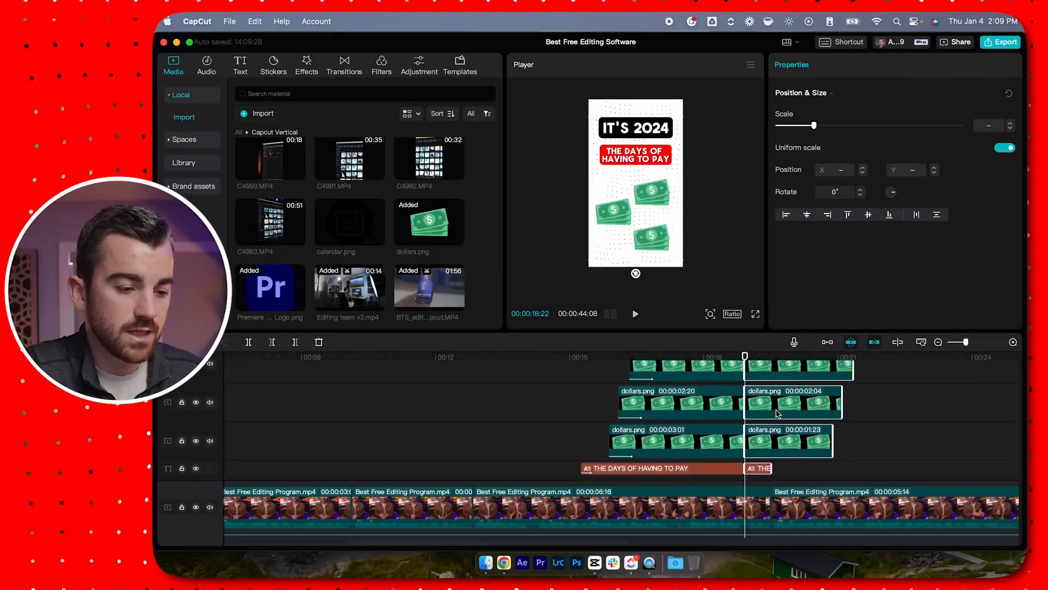
{"action": "scroll", "coordinate": [778, 413], "scroll_direction": "up", "scroll_amount": 3}
{"action": "key", "text": "Delete"}
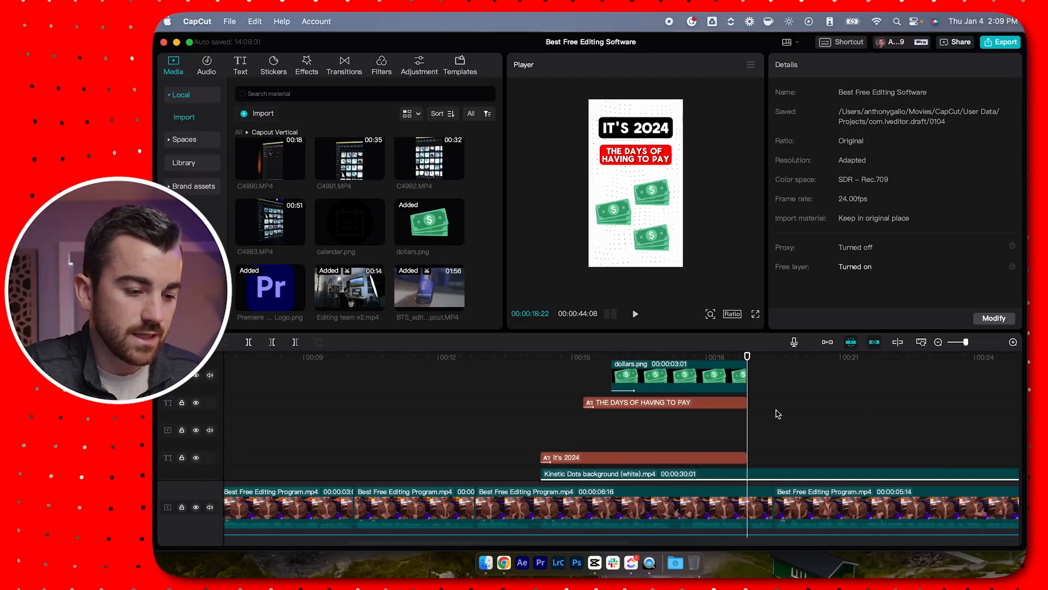
Cut the white Kinetic Dots background at 00:00:18:22, delete the part after it, and play the sequence
{"action": "scroll", "coordinate": [776, 415], "scroll_direction": "down", "scroll_amount": 3}
{"action": "left_click", "coordinate": [761, 453]}
{"action": "key", "text": "super+b"}
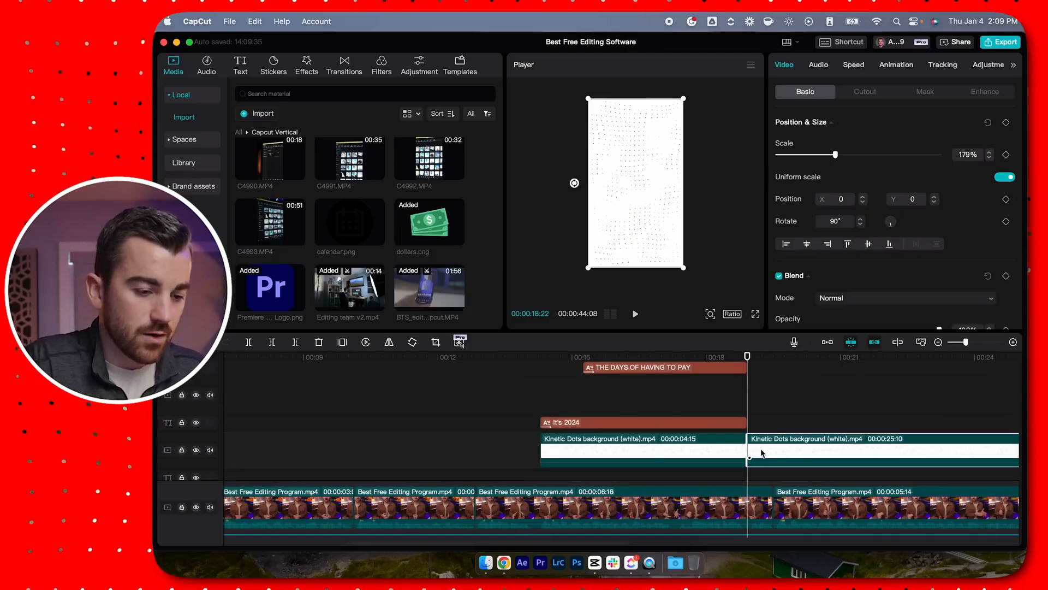
{"action": "key", "text": "Delete"}
{"action": "left_click", "coordinate": [538, 360]}
{"action": "key", "text": "space"}
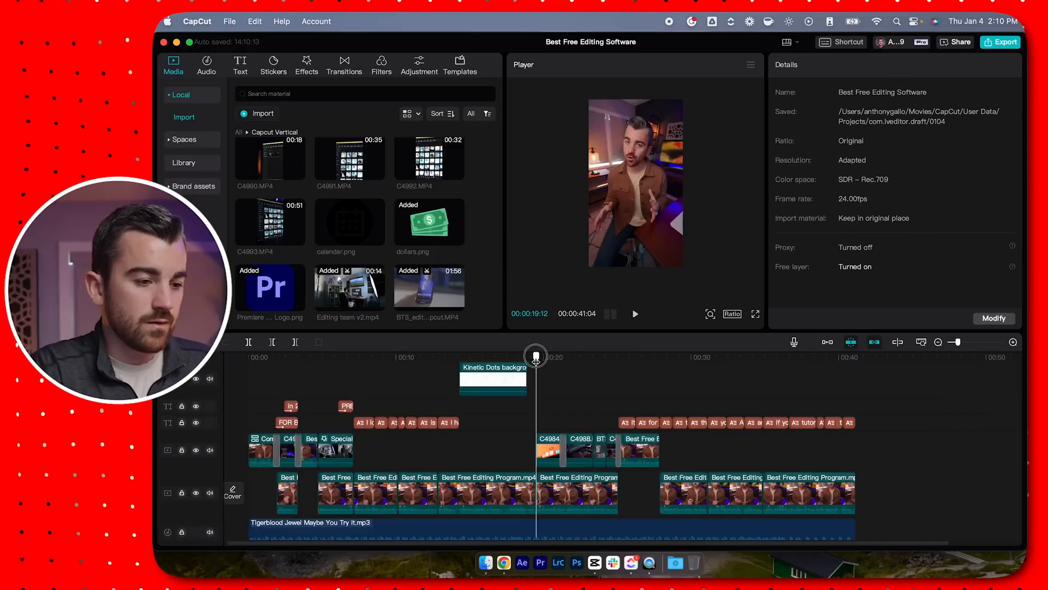
Play the speaker clip from 00:00:27:21 and search the text templates for "subscribe"
{"action": "left_click_drag", "start_coordinate": [533, 356], "coordinate": [622, 359]}
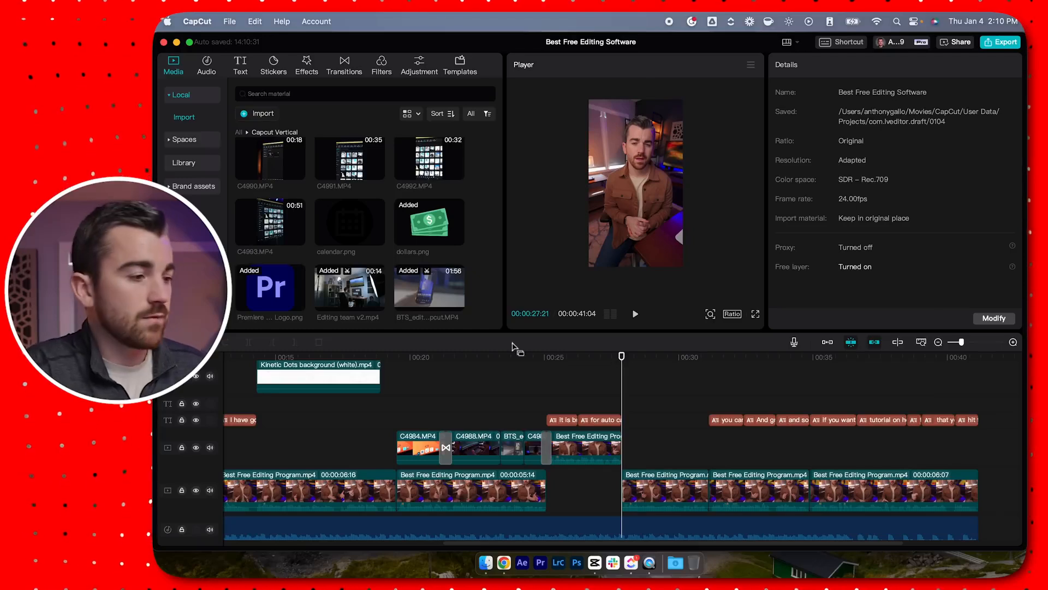
{"action": "key", "text": "space"}
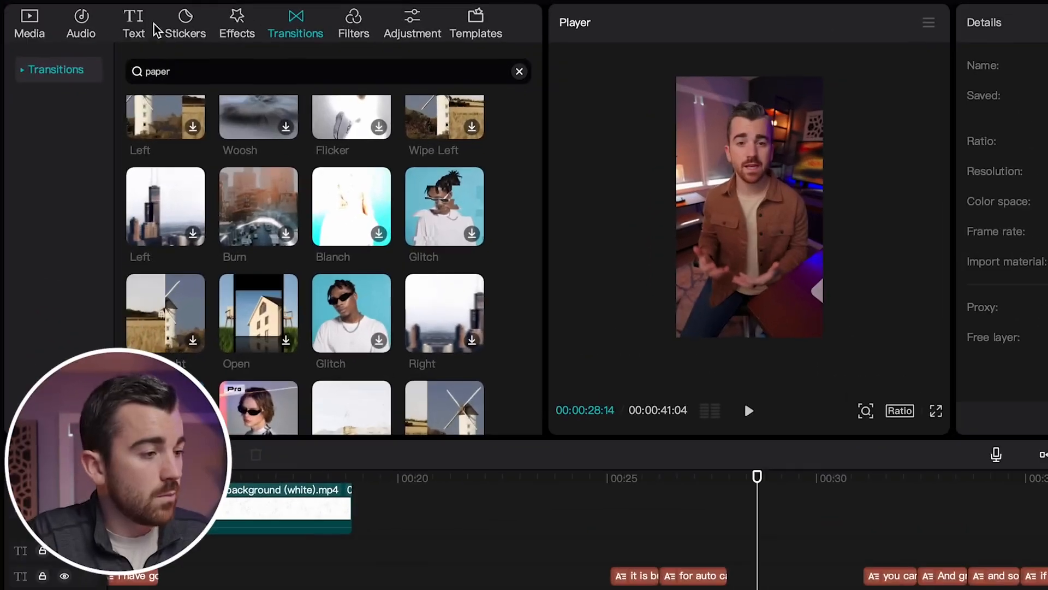
{"action": "left_click", "coordinate": [136, 25]}
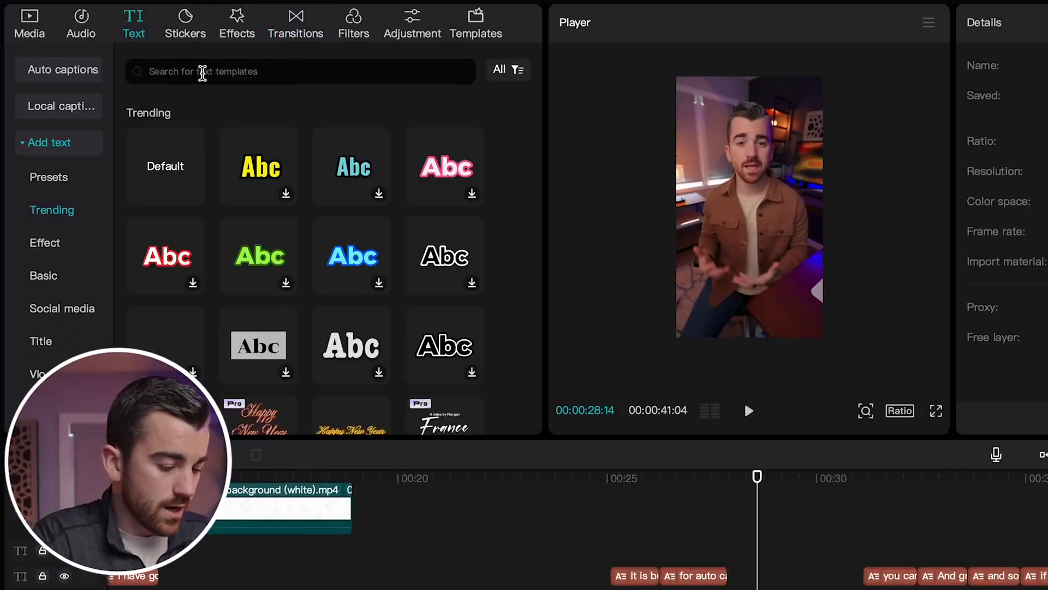
{"action": "left_click", "coordinate": [202, 73]}
{"action": "type", "text": "s"}
{"action": "key", "text": "Return"}
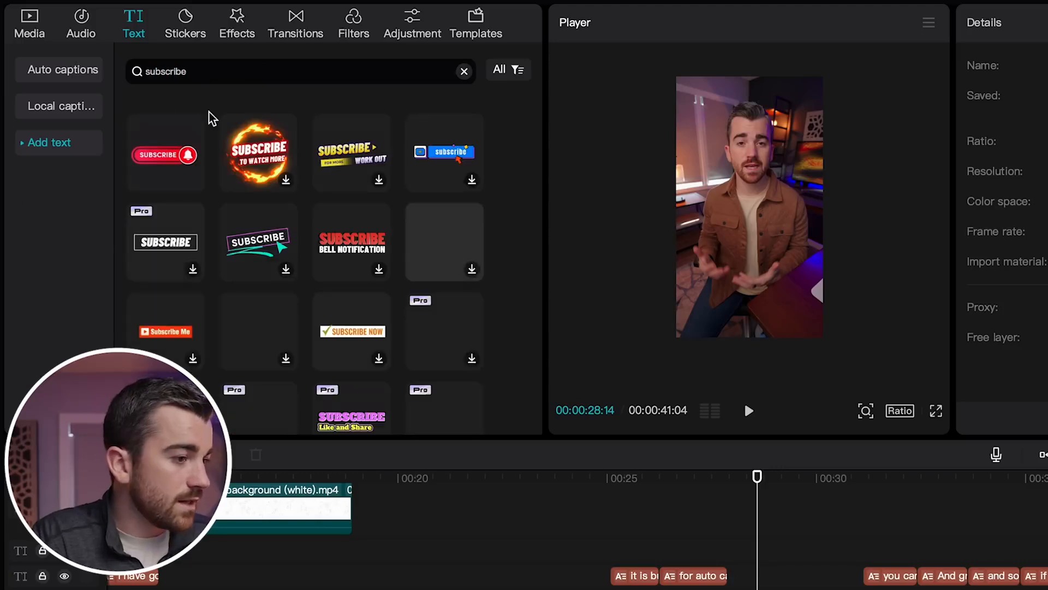
Add the red SUBSCRIBE bell template at the start of the uncaptioned speaker clip, preview its animation and enlarge it
{"action": "left_click_drag", "start_coordinate": [174, 156], "coordinate": [635, 553]}
{"action": "left_click_drag", "start_coordinate": [629, 550], "coordinate": [733, 574]}
{"action": "left_click", "coordinate": [722, 471]}
{"action": "key", "text": "space"}
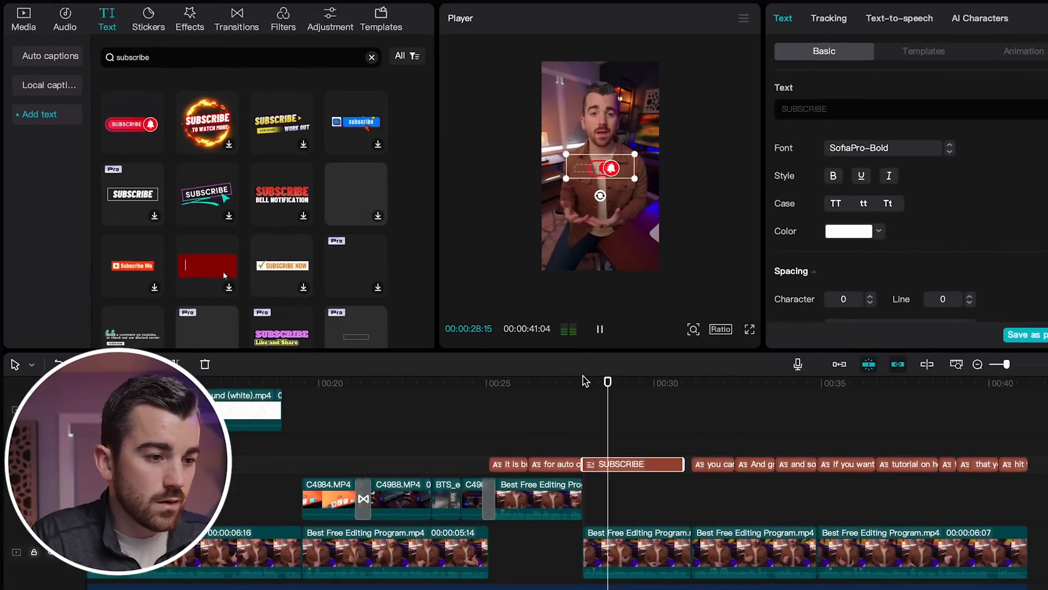
{"action": "key", "text": "space"}
{"action": "left_click_drag", "start_coordinate": [634, 154], "coordinate": [650, 145]}
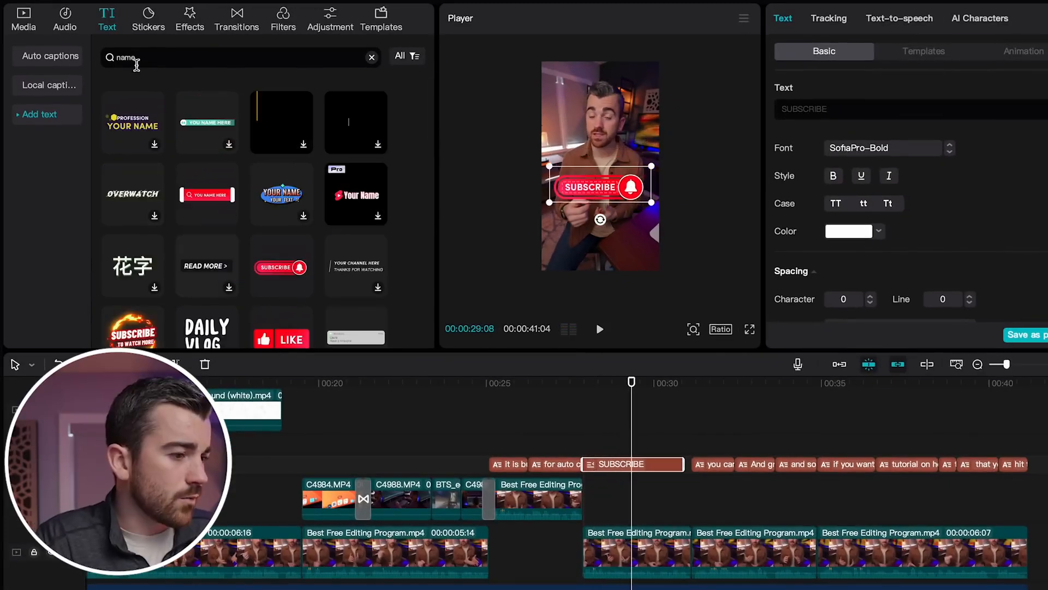
Add the red name search-bar template below SUBSCRIBE, enter the creator's name, start it slightly after SUBSCRIBE and play it
{"action": "mouse_move", "coordinate": [205, 195]}
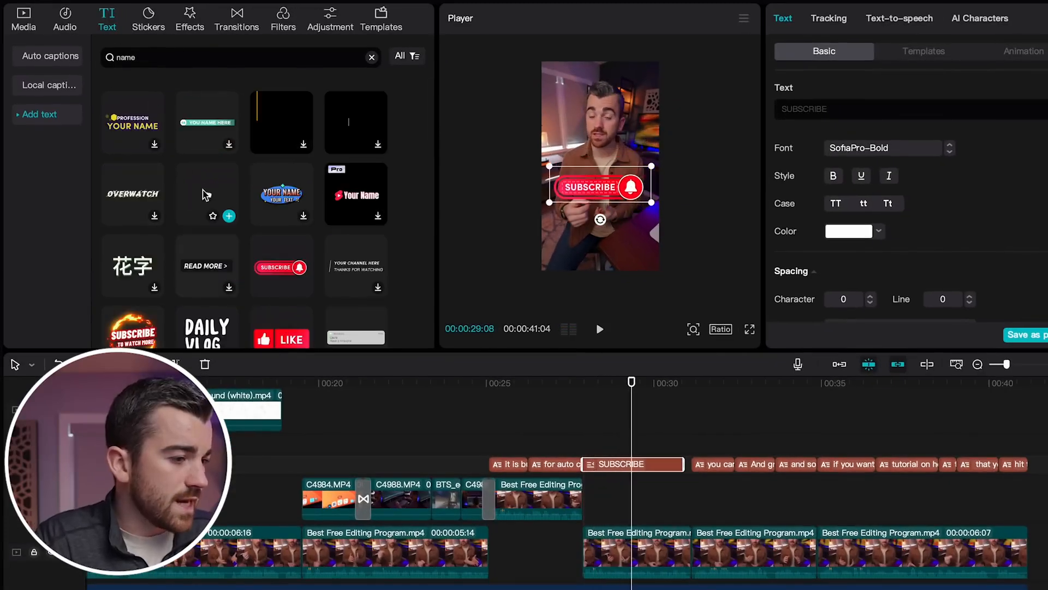
{"action": "left_click_drag", "start_coordinate": [213, 204], "coordinate": [589, 452]}
{"action": "left_click", "coordinate": [819, 109]}
{"action": "type", "text": "ANTHONY G"}
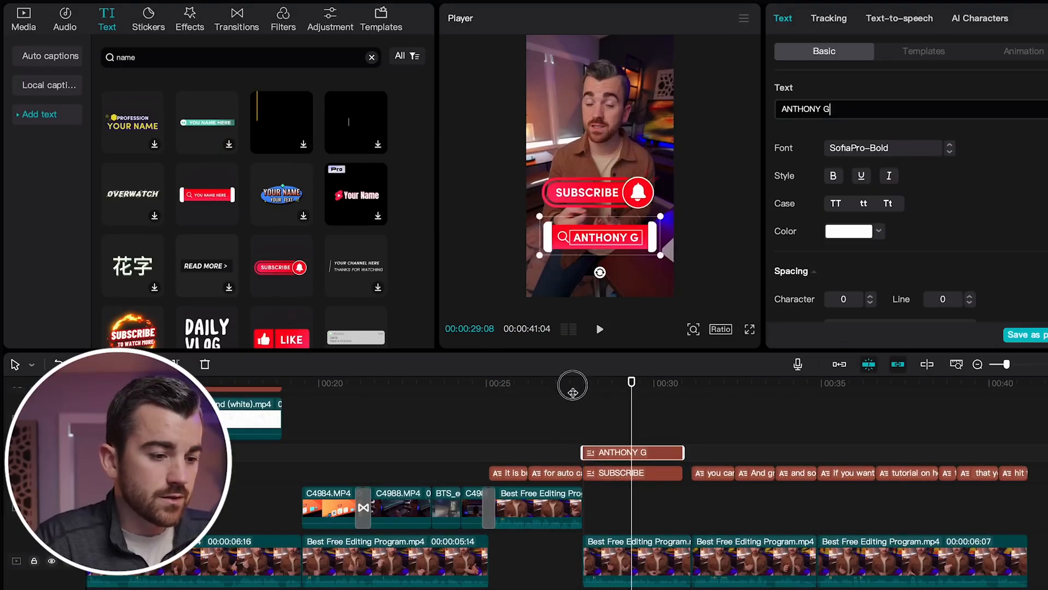
{"action": "left_click", "coordinate": [573, 390]}
{"action": "left_click_drag", "start_coordinate": [615, 452], "coordinate": [630, 453]}
{"action": "key", "text": "space"}
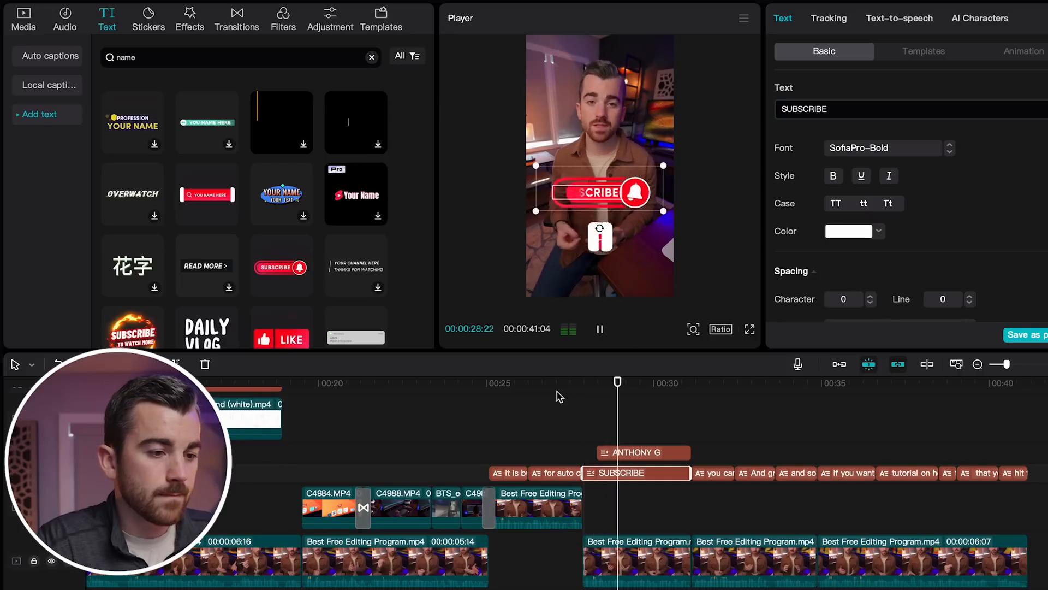
Search the text templates for "like" and place the red thumbs-up LIKE template, tilted, beside the top of the speaker's head
{"action": "left_click", "coordinate": [169, 55]}
{"action": "type", "text": "lik"}
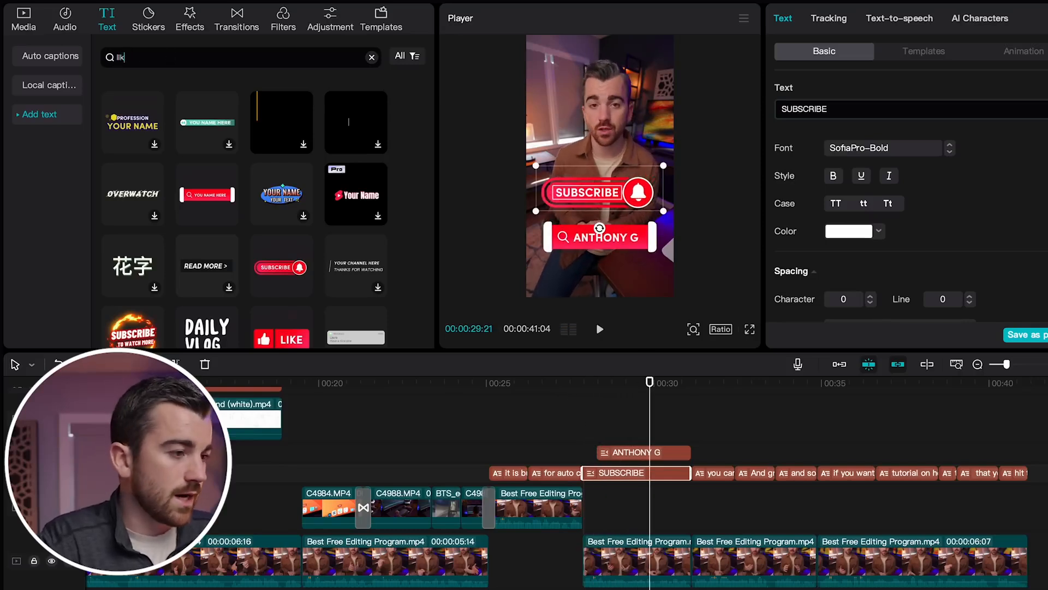
{"action": "type", "text": "e"}
{"action": "left_click_drag", "start_coordinate": [141, 131], "coordinate": [590, 117]}
{"action": "left_click_drag", "start_coordinate": [589, 78], "coordinate": [586, 73]}
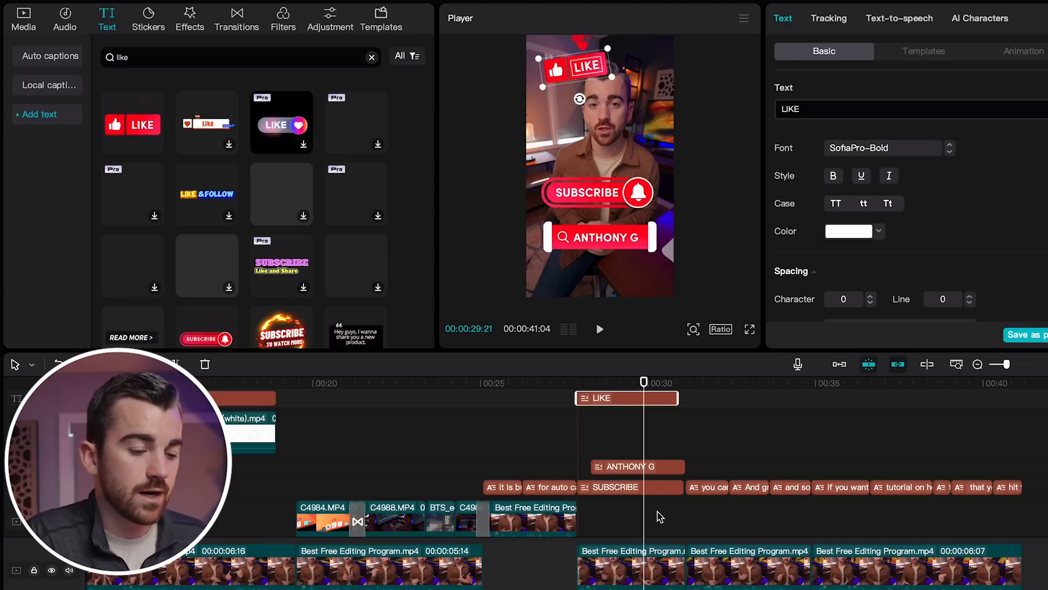
Duplicate the speaker clip under the SUBSCRIBE title onto the track above and apply Auto cutout to the copy
{"action": "left_click", "coordinate": [629, 575]}
{"action": "scroll", "coordinate": [617, 562], "scroll_direction": "down", "scroll_amount": 1}
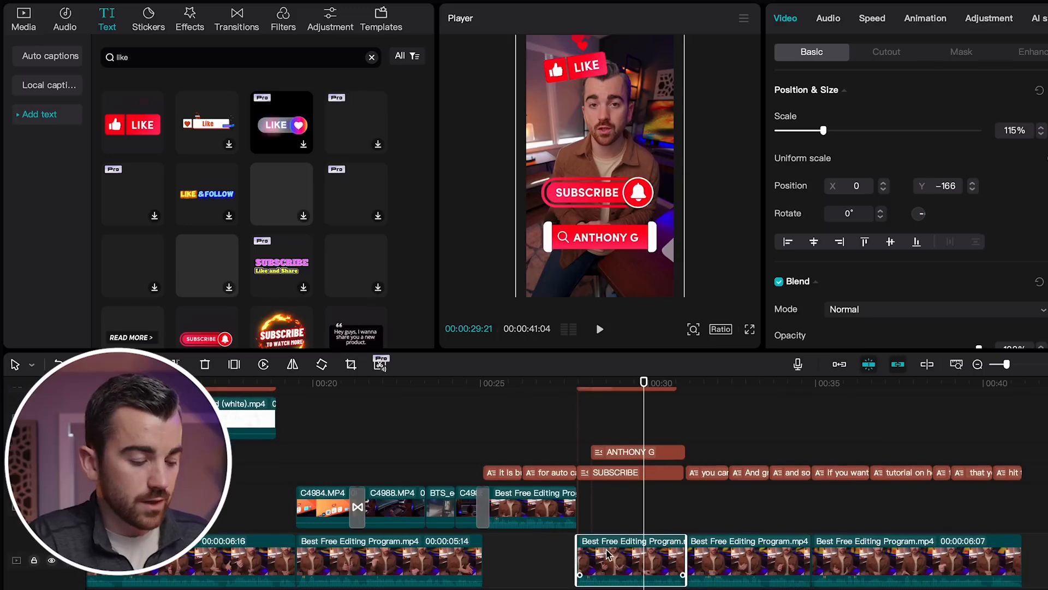
{"action": "left_click_drag", "start_coordinate": [616, 559], "coordinate": [624, 470]}
{"action": "left_click", "coordinate": [881, 58]}
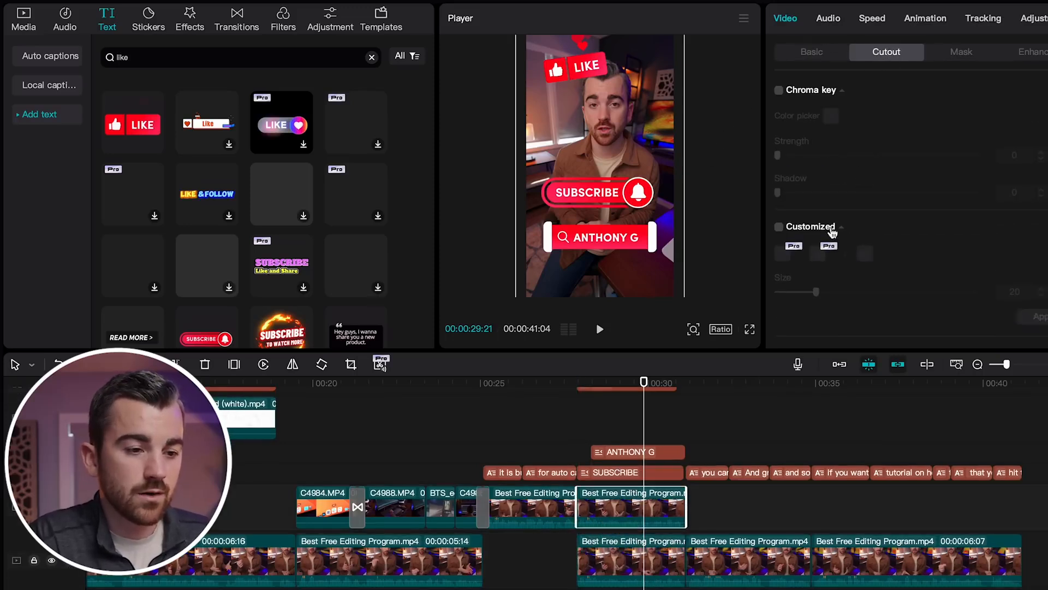
{"action": "left_click", "coordinate": [779, 313]}
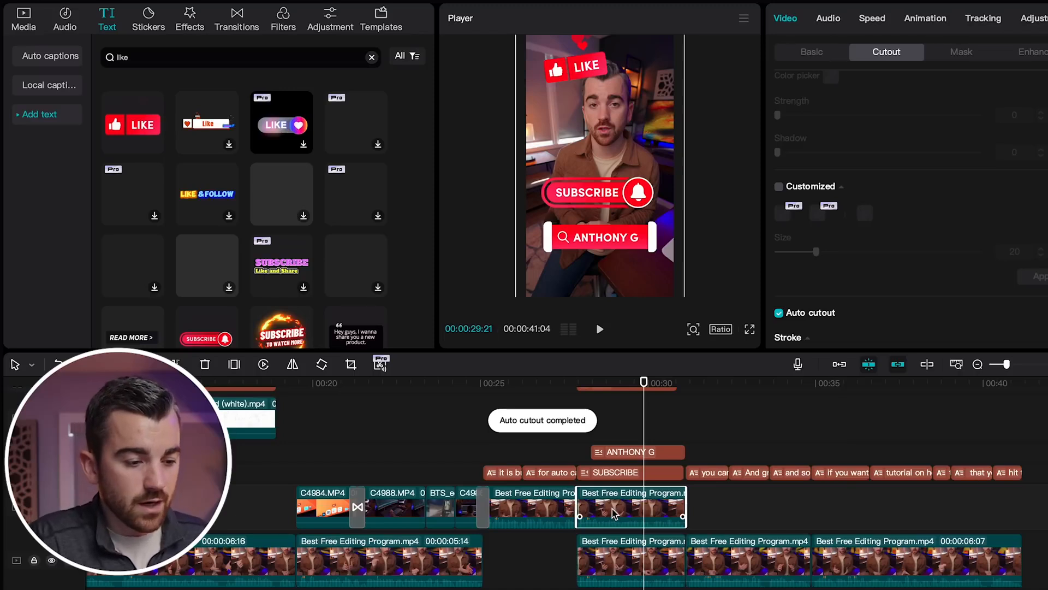
Move the LIKE title between the original speaker clip and its cutout copy so it sits behind the speaker, and play it
{"action": "left_click", "coordinate": [628, 565]}
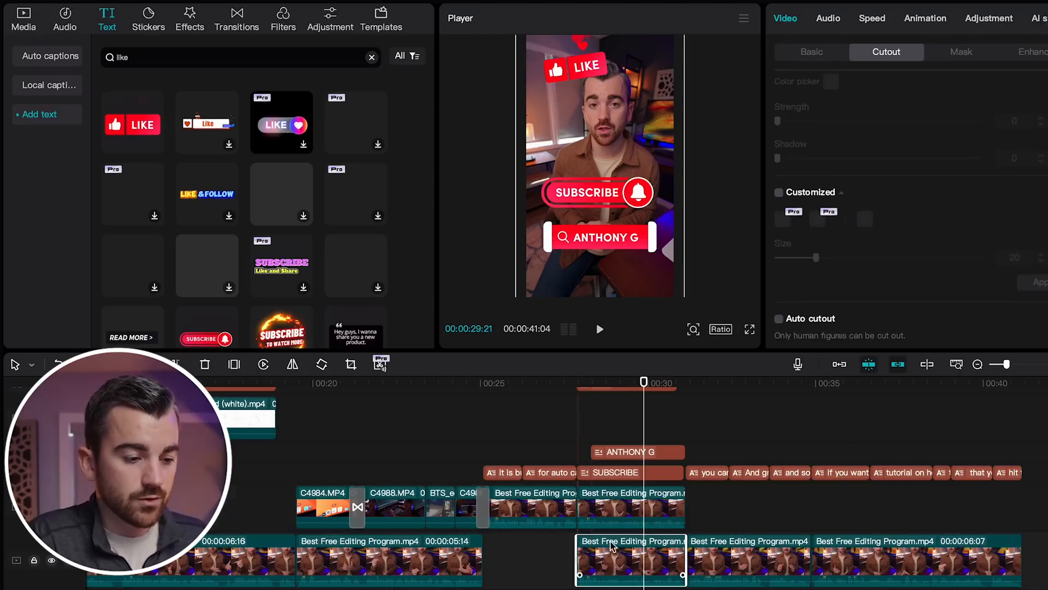
{"action": "scroll", "coordinate": [611, 545], "scroll_direction": "up", "scroll_amount": 1}
{"action": "left_click", "coordinate": [624, 402]}
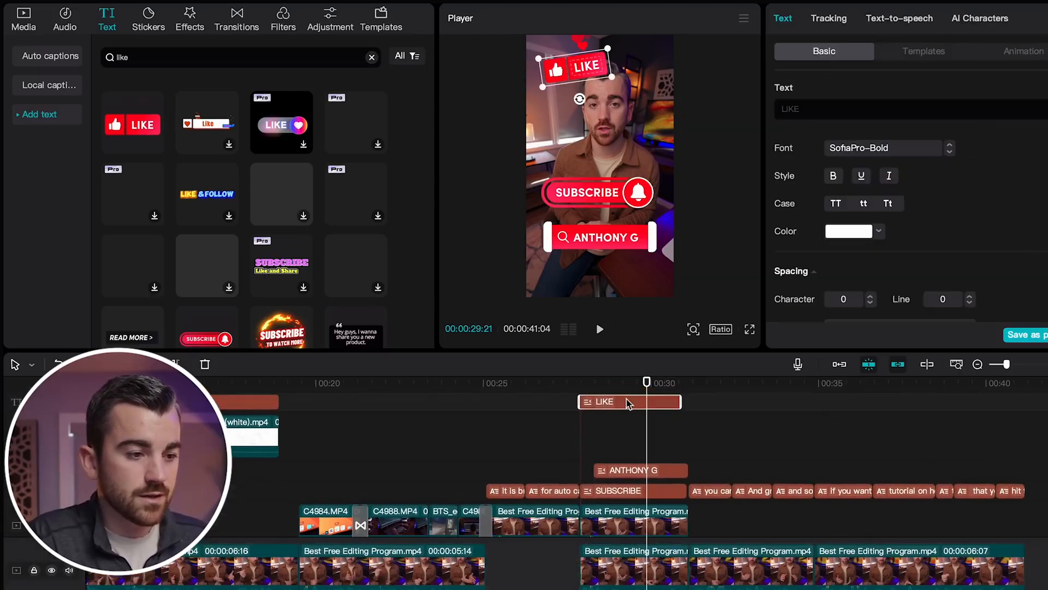
{"action": "left_click_drag", "start_coordinate": [620, 399], "coordinate": [625, 551]}
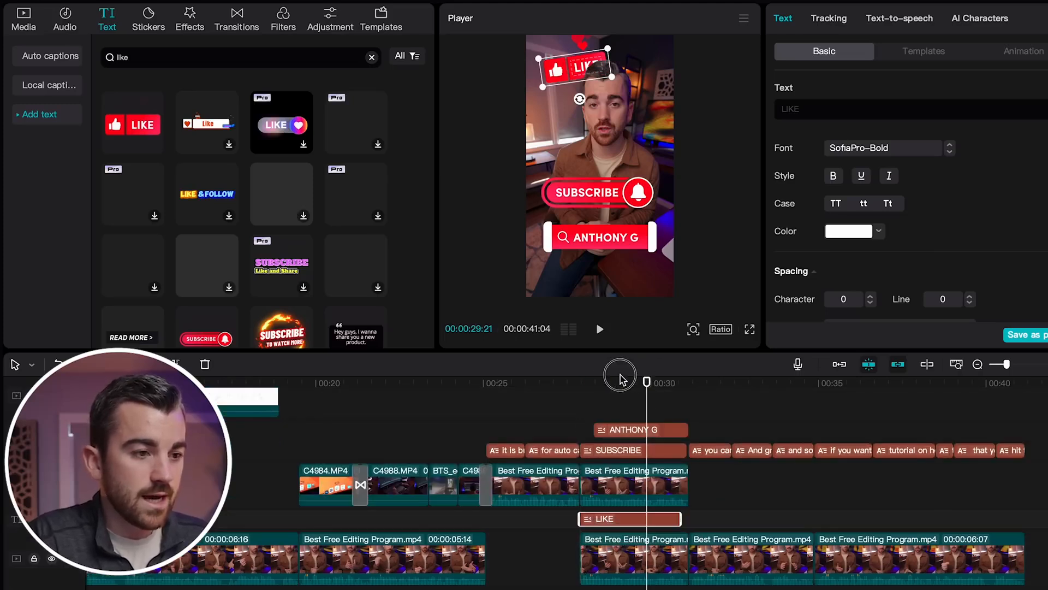
{"action": "left_click", "coordinate": [599, 407]}
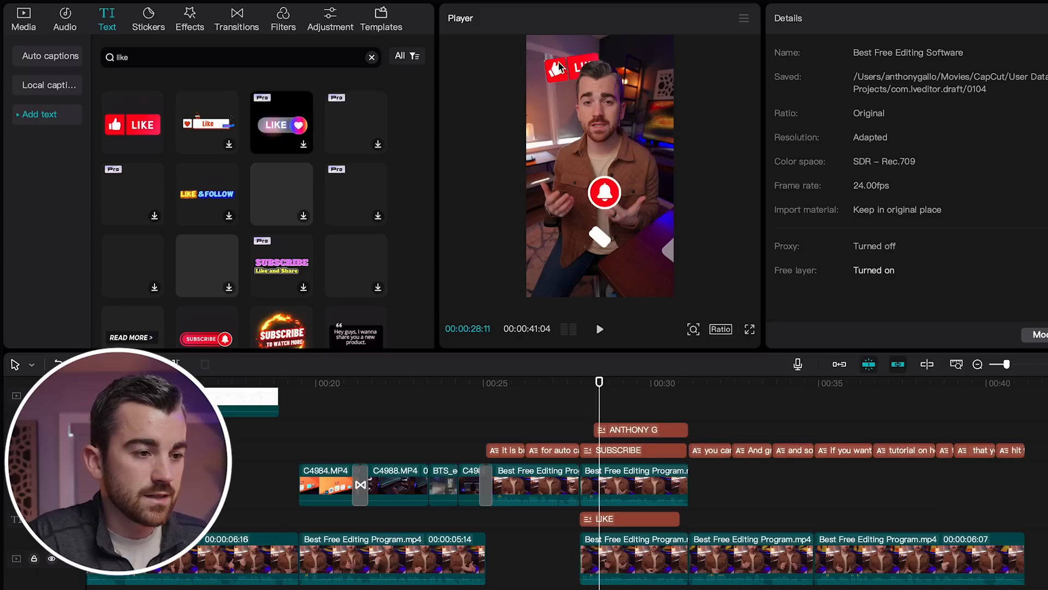
{"action": "key", "text": "space"}
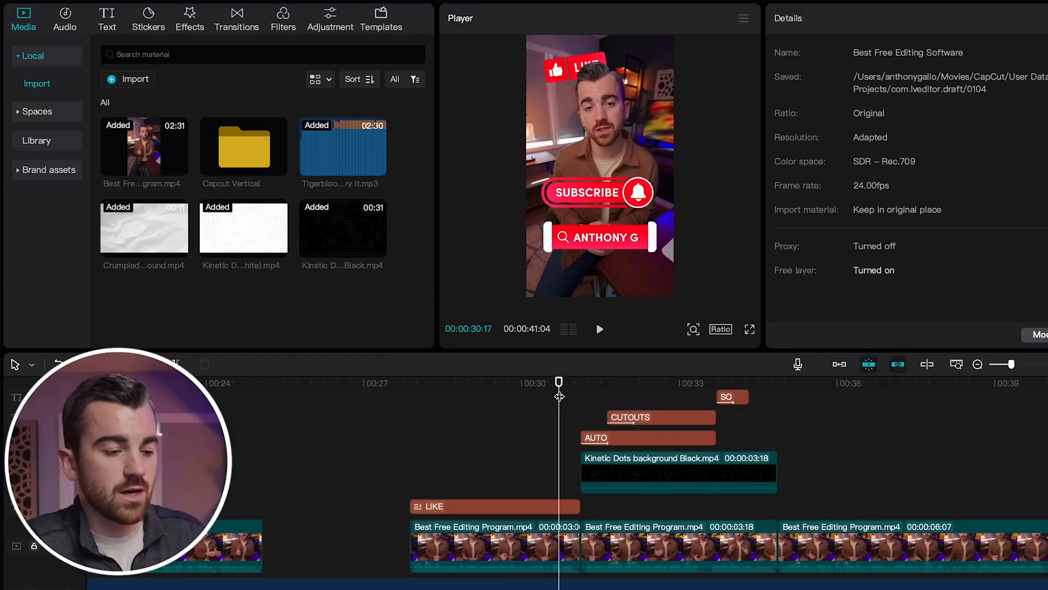
Play the AUTO CUTOUTS section and examine its layers: base clip, black Kinetic Dots background, word titles and top cutout clip
{"action": "key", "text": "space"}
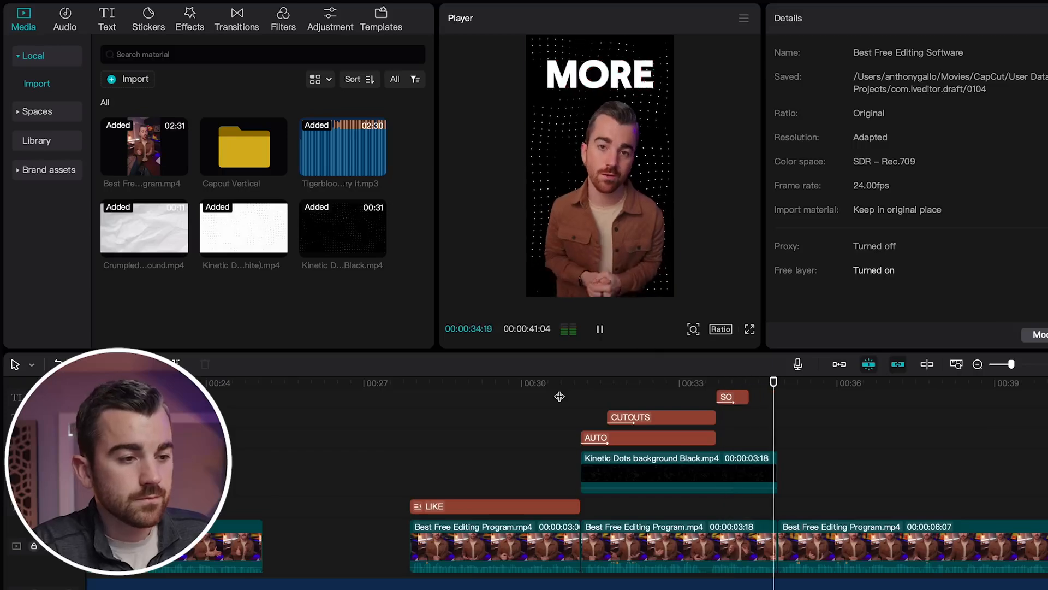
{"action": "key", "text": "space"}
{"action": "scroll", "coordinate": [592, 405], "scroll_direction": "up", "scroll_amount": 1}
{"action": "left_click_drag", "start_coordinate": [593, 389], "coordinate": [632, 385]}
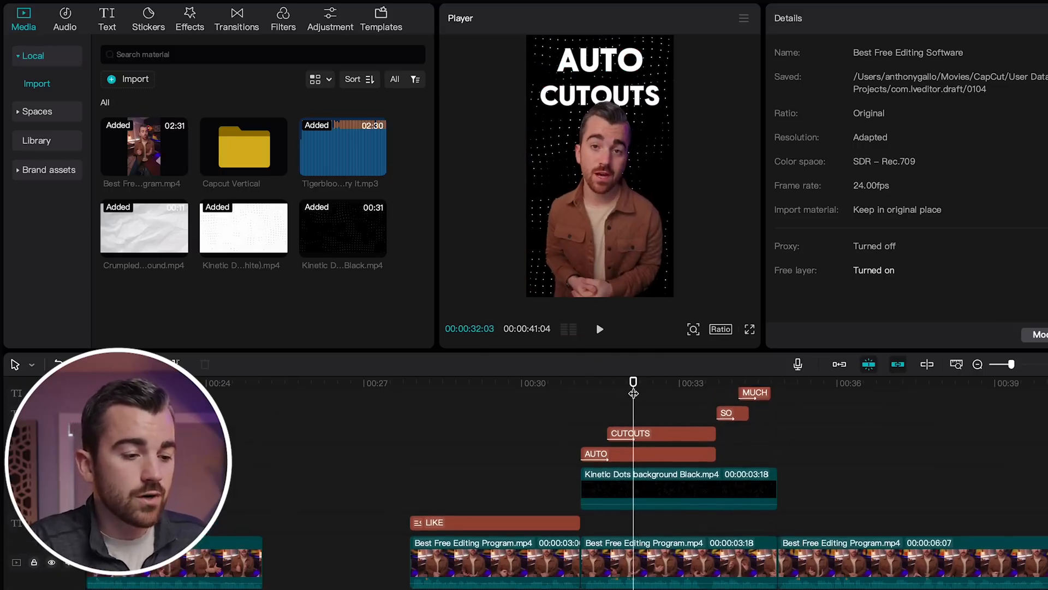
{"action": "scroll", "coordinate": [634, 513], "scroll_direction": "down", "scroll_amount": 2}
{"action": "left_click", "coordinate": [637, 531]}
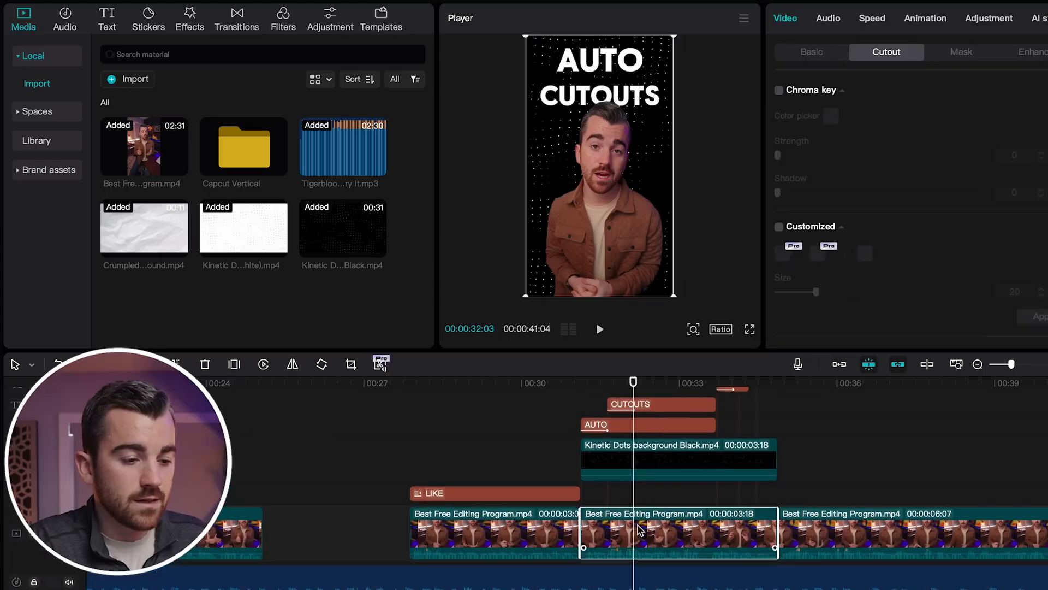
{"action": "scroll", "coordinate": [633, 464], "scroll_direction": "up", "scroll_amount": 1}
{"action": "left_click", "coordinate": [636, 468]}
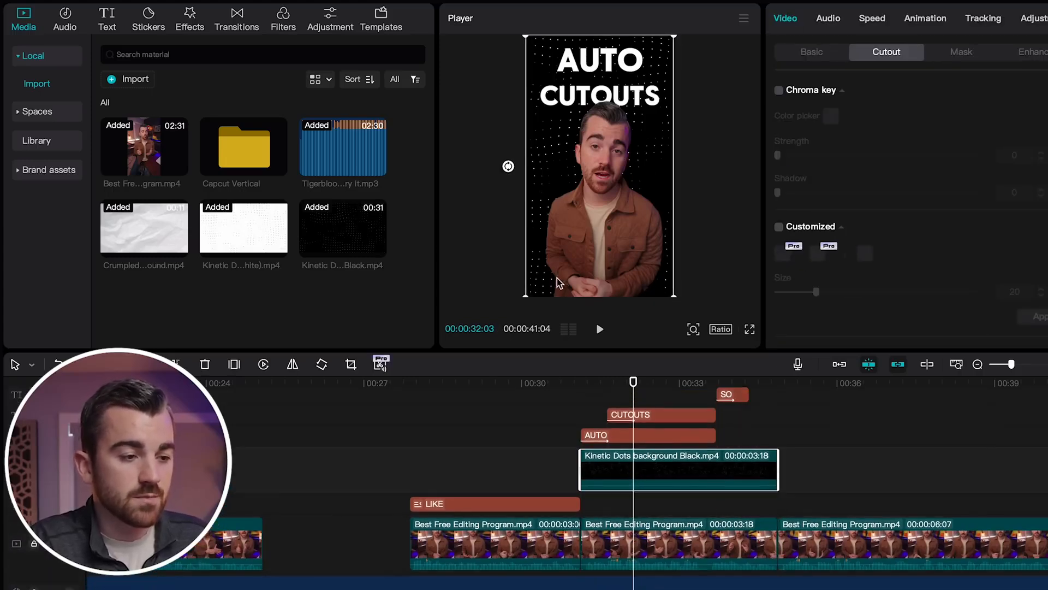
{"action": "scroll", "coordinate": [637, 474], "scroll_direction": "up", "scroll_amount": 3}
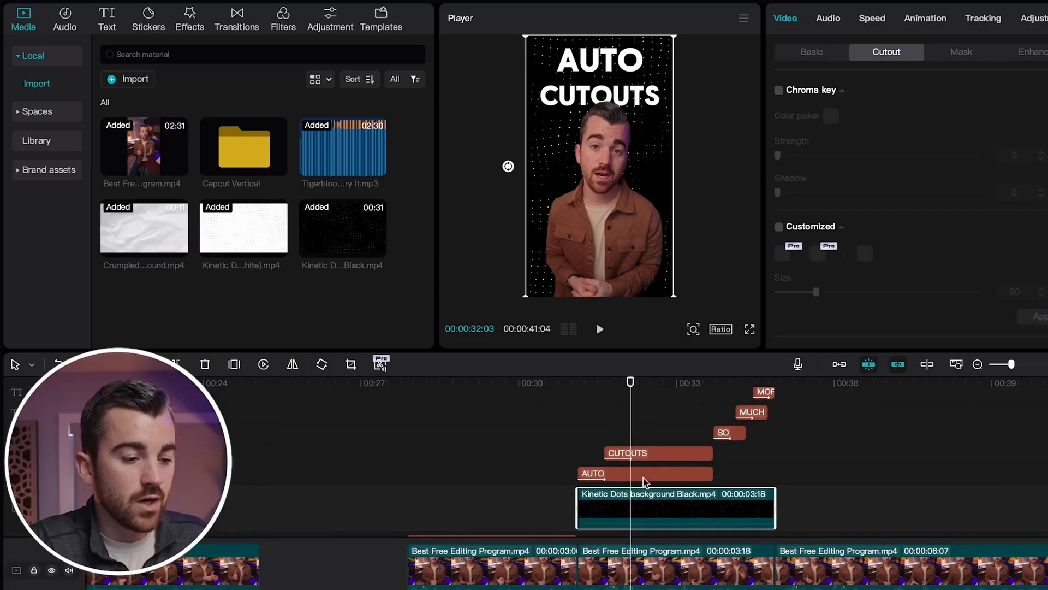
{"action": "left_click", "coordinate": [644, 475]}
{"action": "left_click", "coordinate": [672, 457]}
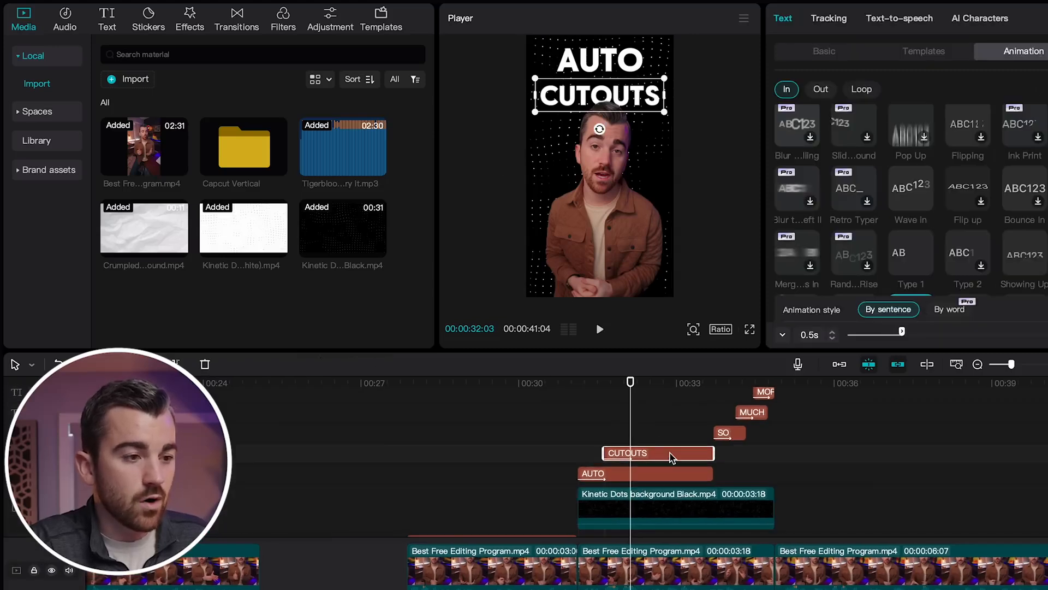
{"action": "scroll", "coordinate": [671, 457], "scroll_direction": "up", "scroll_amount": 4}
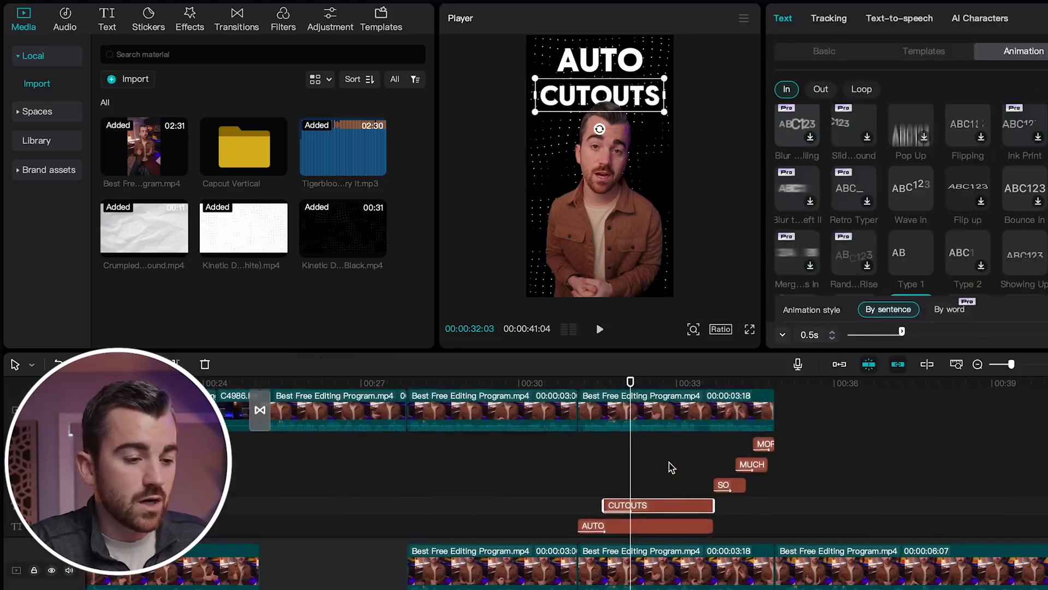
{"action": "left_click", "coordinate": [652, 411]}
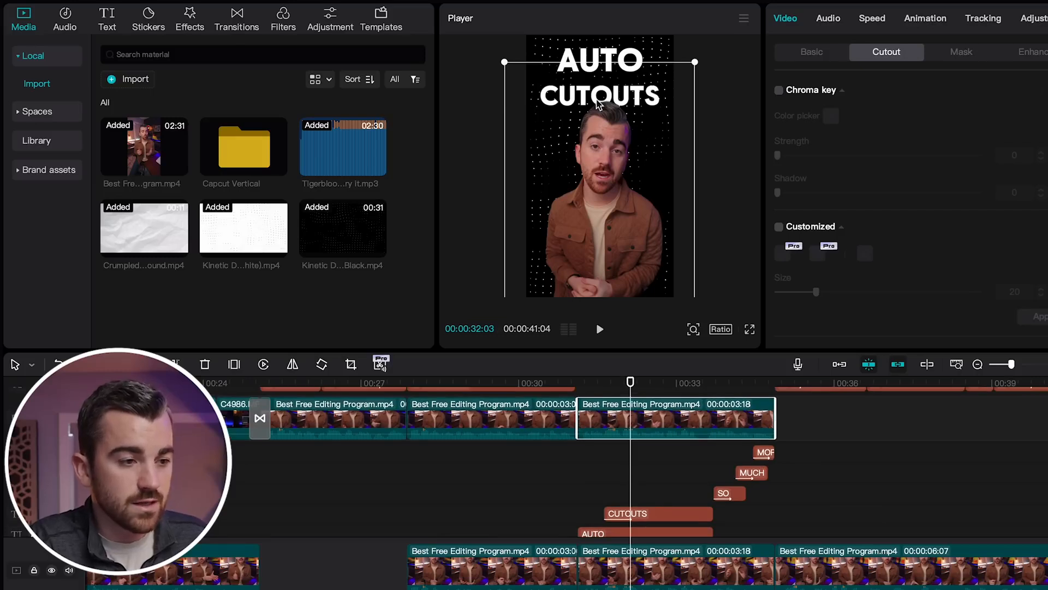
{"action": "scroll", "coordinate": [627, 464], "scroll_direction": "down", "scroll_amount": 2}
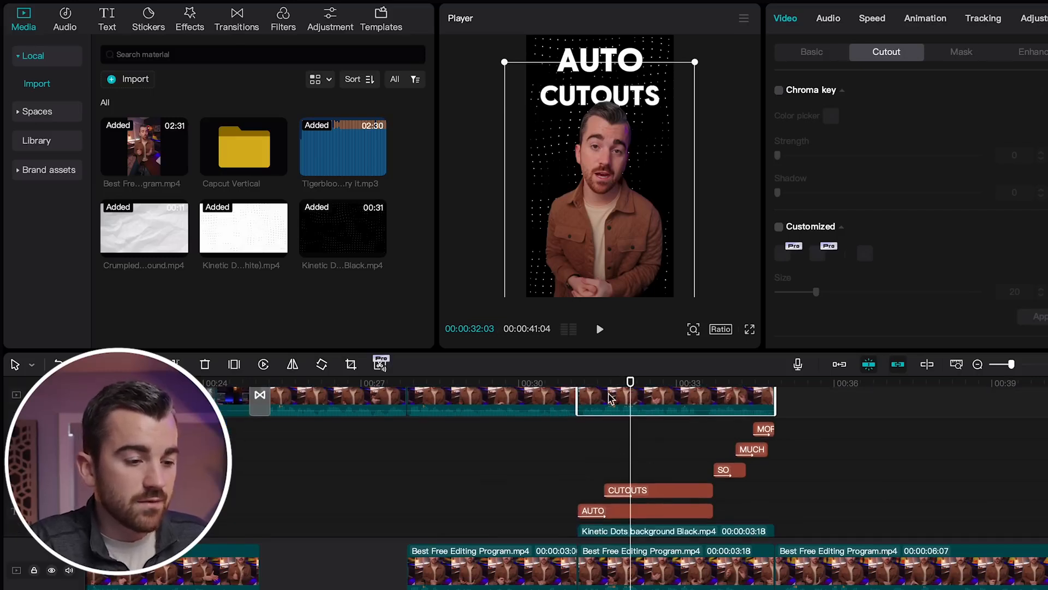
Scrub through the rest of the timeline to review its remaining clips and tracks
{"action": "left_click_drag", "start_coordinate": [629, 382], "coordinate": [797, 382]}
{"action": "scroll", "coordinate": [813, 441], "scroll_direction": "down", "scroll_amount": 5}
{"action": "scroll", "coordinate": [539, 468], "scroll_direction": "down", "scroll_amount": 3}
{"action": "scroll", "coordinate": [540, 468], "scroll_direction": "up", "scroll_amount": 5}
{"action": "scroll", "coordinate": [539, 469], "scroll_direction": "up", "scroll_amount": 1}
{"action": "left_click_drag", "start_coordinate": [544, 382], "coordinate": [604, 382]}
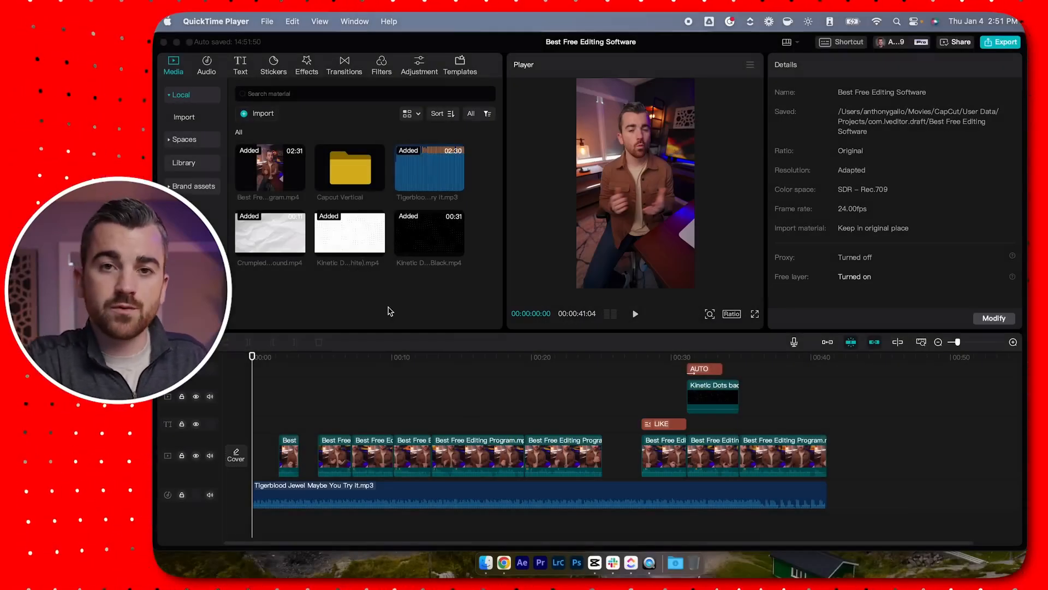
Import the Essential sFX folder from the Essentials assets into the project media and open it to browse its sounds
{"action": "left_click", "coordinate": [360, 290]}
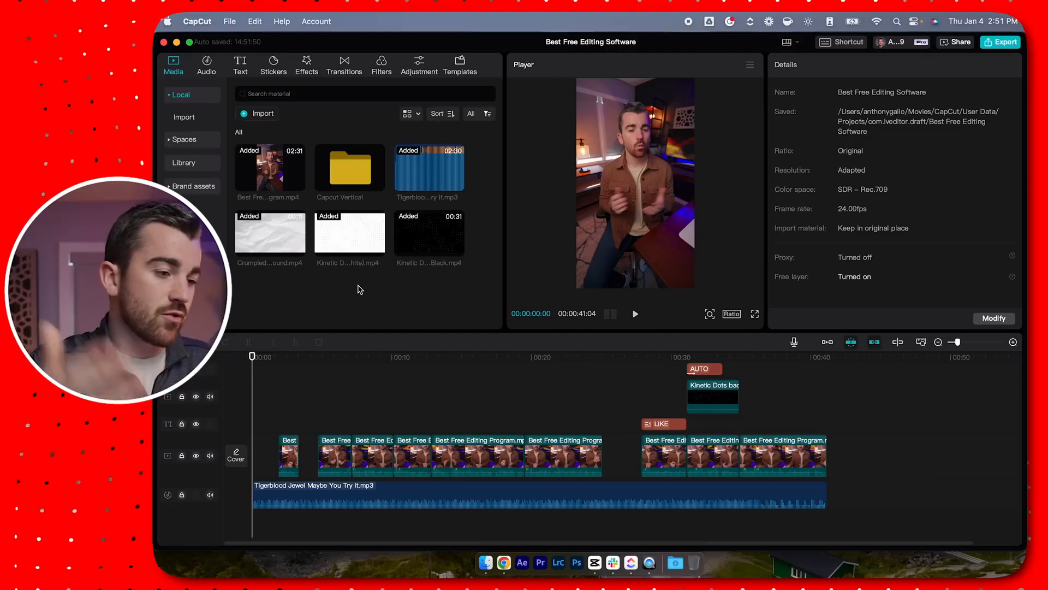
{"action": "left_click", "coordinate": [260, 113]}
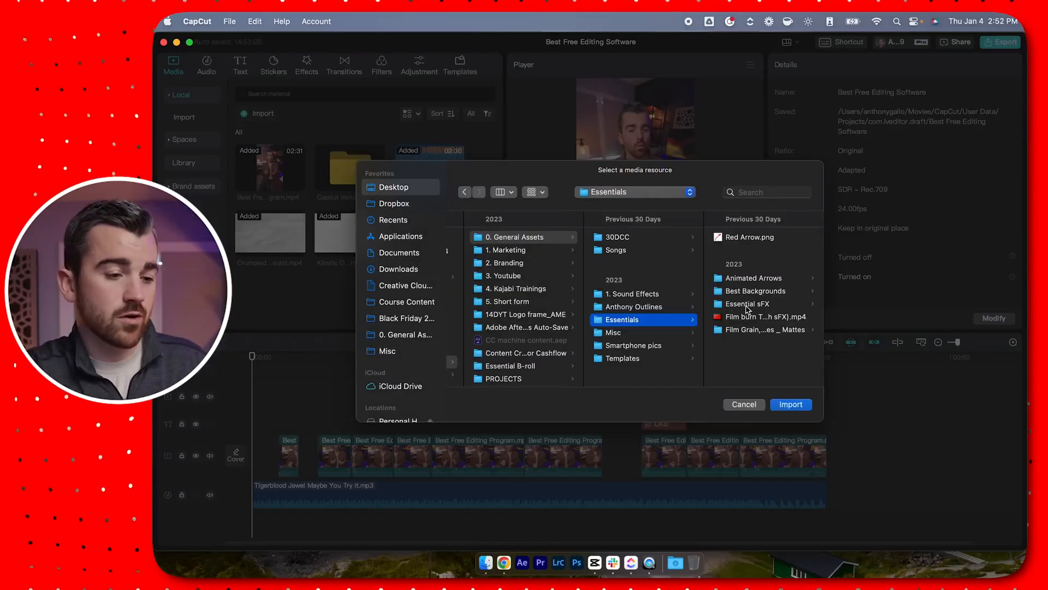
{"action": "left_click", "coordinate": [745, 310]}
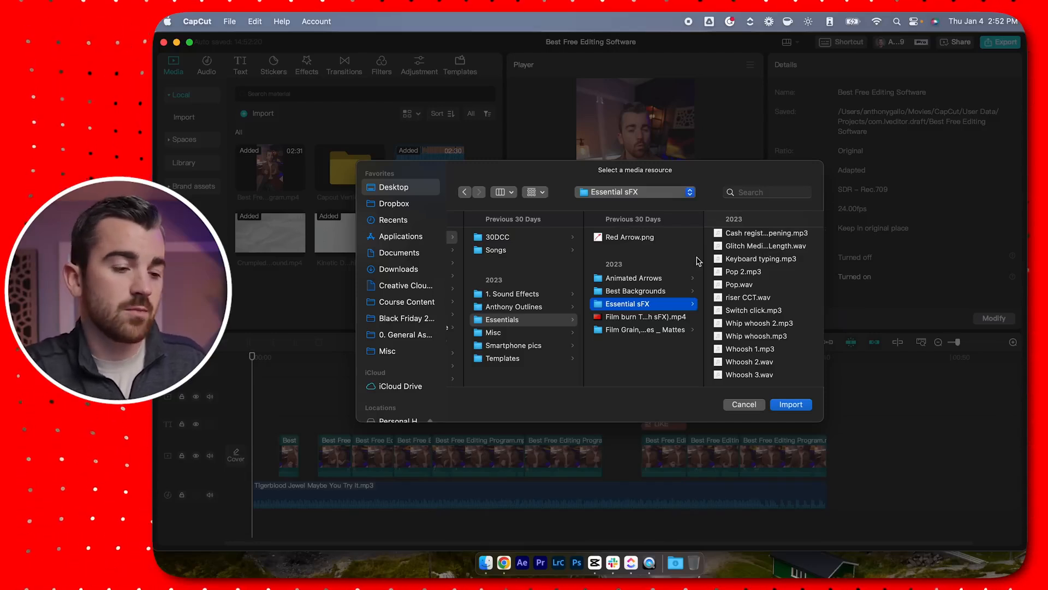
{"action": "key", "text": "Return"}
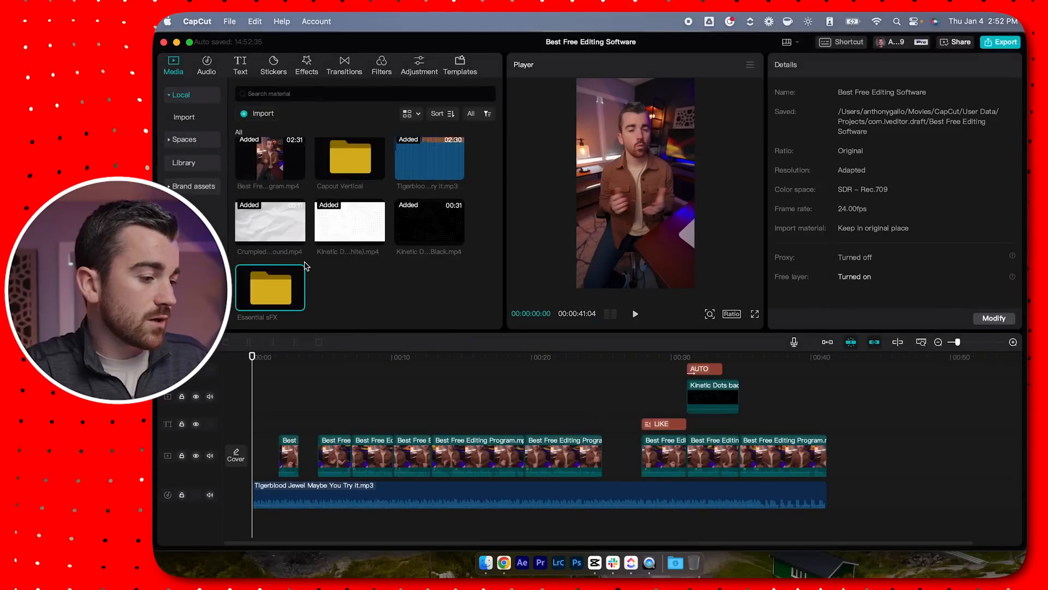
{"action": "double_click", "coordinate": [275, 287]}
{"action": "scroll", "coordinate": [307, 302], "scroll_direction": "down", "scroll_amount": 4}
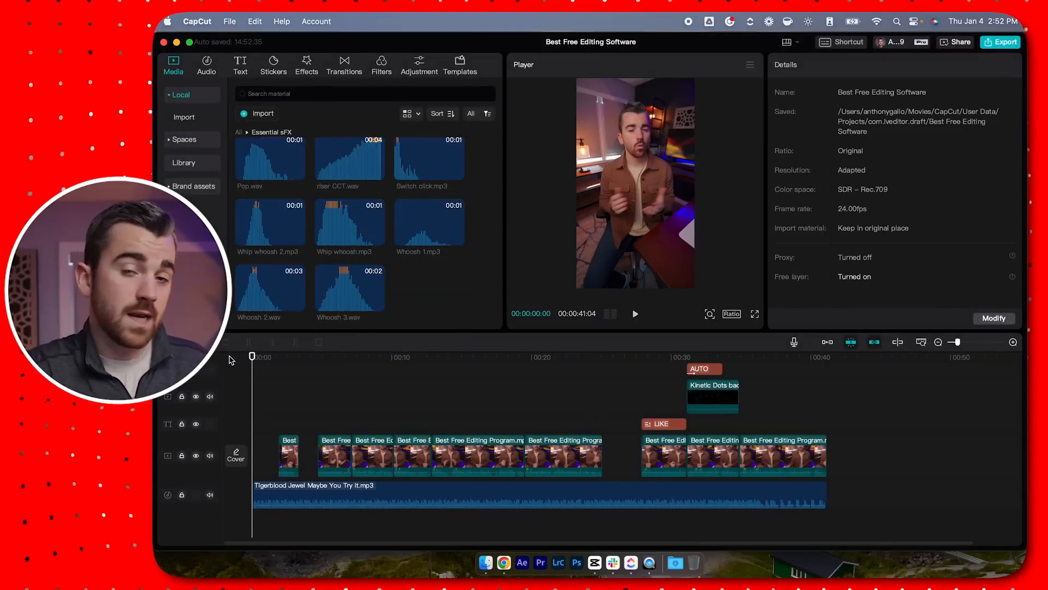
Add Whoosh 1.mp3 on a new audio track under the opening transition from the speaker to the crumpled paper background, and play it
{"action": "mouse_move", "coordinate": [252, 356]}
{"action": "left_mouse_down"}
{"action": "mouse_move", "coordinate": [271, 356]}
{"action": "mouse_move", "coordinate": [260, 357]}
{"action": "left_mouse_up"}
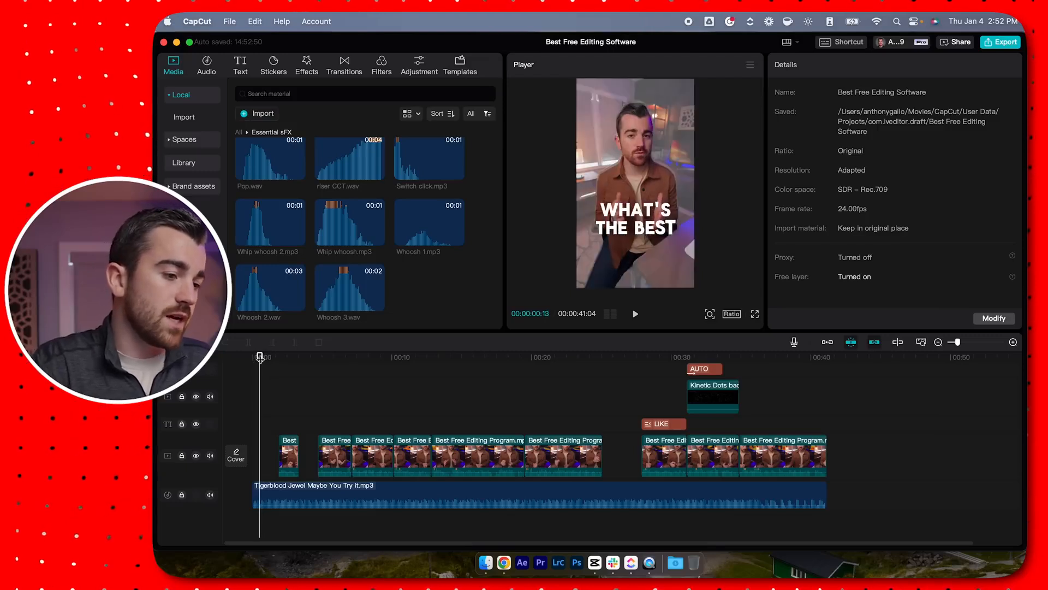
{"action": "left_click", "coordinate": [428, 225]}
{"action": "scroll", "coordinate": [267, 474], "scroll_direction": "up", "scroll_amount": 6}
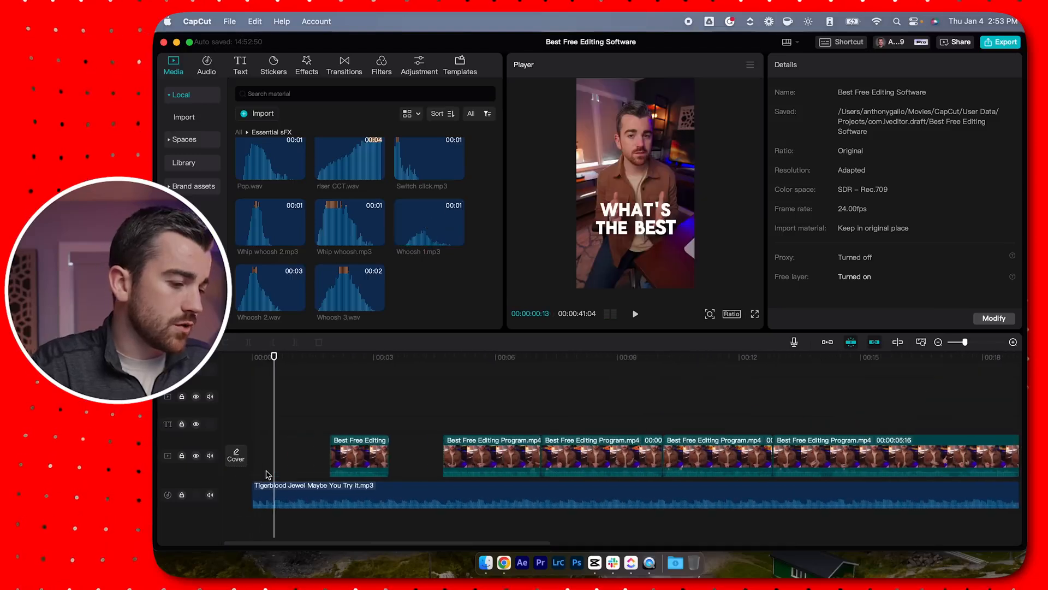
{"action": "left_click_drag", "start_coordinate": [341, 357], "coordinate": [360, 377]}
{"action": "left_click_drag", "start_coordinate": [423, 239], "coordinate": [363, 524]}
{"action": "left_click", "coordinate": [253, 357]}
{"action": "key", "text": "space"}
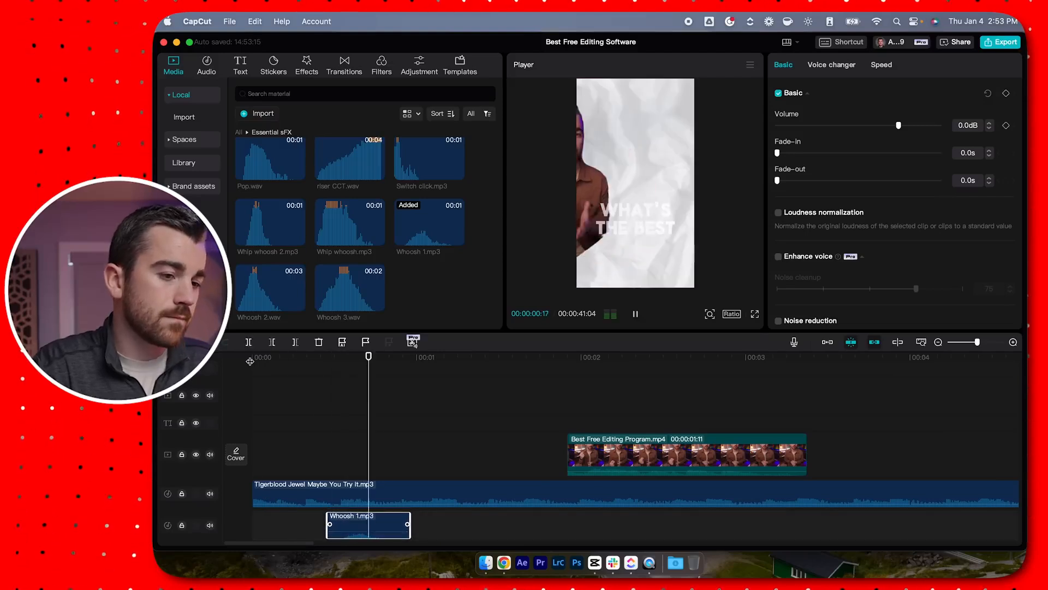
{"action": "key", "text": "space"}
Paste a copy of the Whoosh 1 sound at the transition ending the FOR BEGINNERS IN 2024? clip, fine-tune its position and play it
{"action": "scroll", "coordinate": [428, 433], "scroll_direction": "down", "scroll_amount": 2}
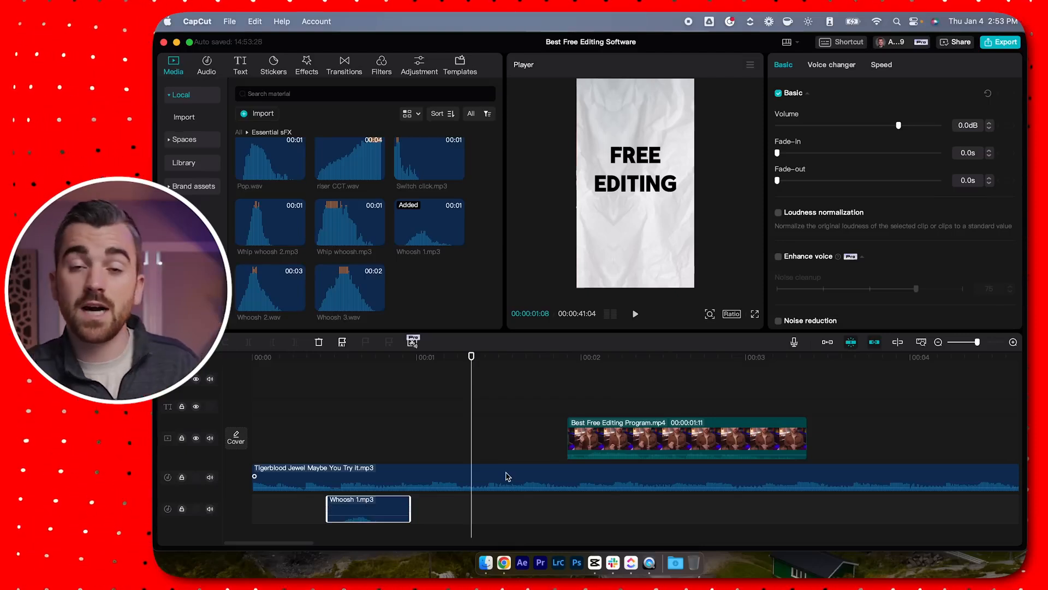
{"action": "scroll", "coordinate": [507, 477], "scroll_direction": "right", "scroll_amount": 3}
{"action": "left_click_drag", "start_coordinate": [709, 356], "coordinate": [672, 356]}
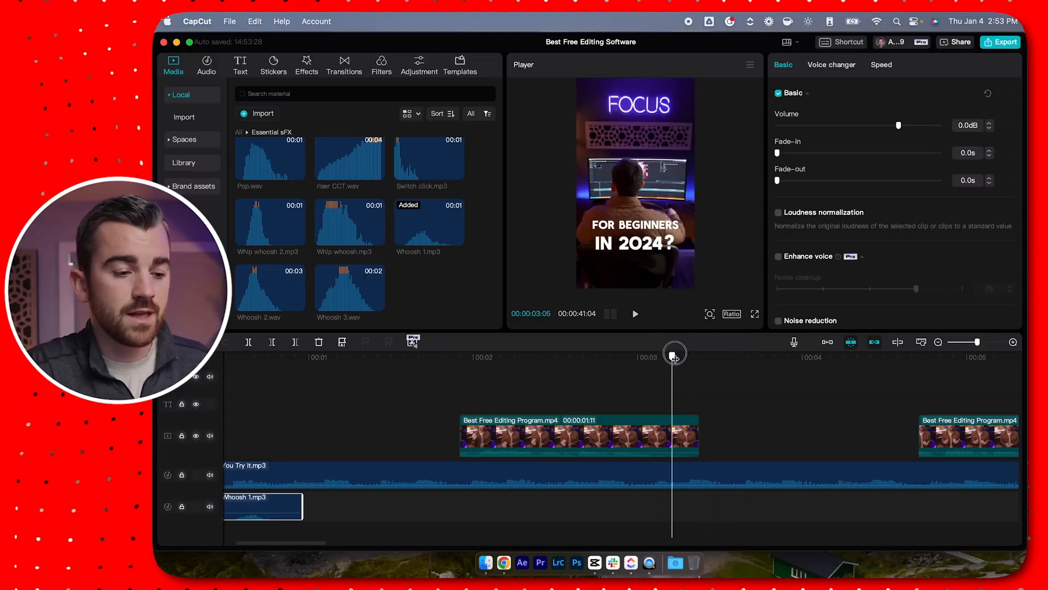
{"action": "key", "text": "ctrl+v"}
{"action": "left_click_drag", "start_coordinate": [732, 504], "coordinate": [708, 505]}
{"action": "left_click", "coordinate": [637, 357]}
{"action": "key", "text": "space"}
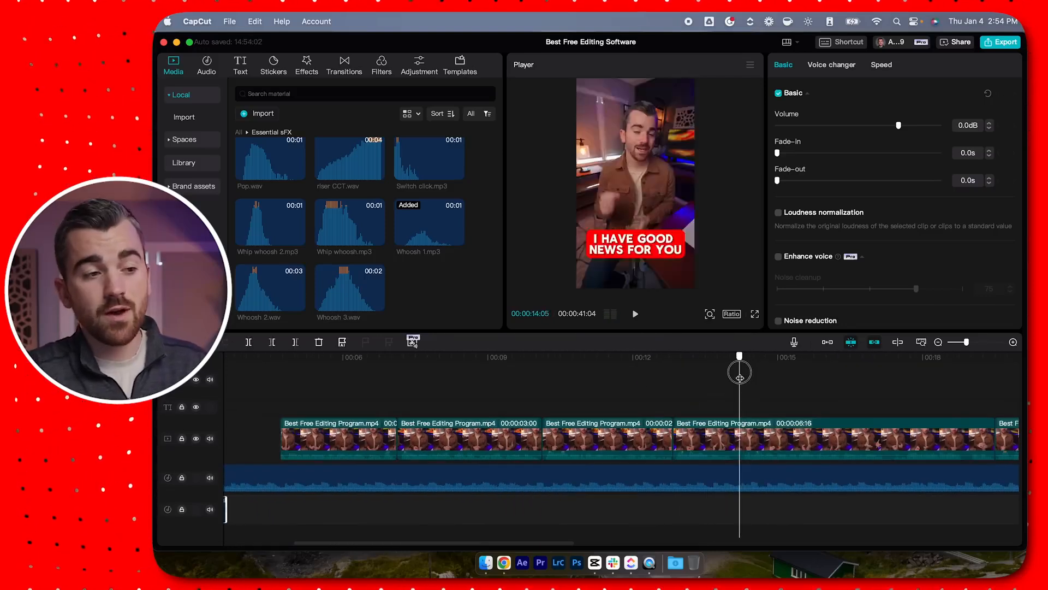
Add Pop 2.mp3 where the IT'S 2024 title pops up, align it with the title, play it and lower its volume to -13.1 dB
{"action": "left_click_drag", "start_coordinate": [739, 373], "coordinate": [753, 374]}
{"action": "scroll", "coordinate": [445, 230], "scroll_direction": "up", "scroll_amount": 2}
{"action": "scroll", "coordinate": [445, 230], "scroll_direction": "up", "scroll_amount": 5}
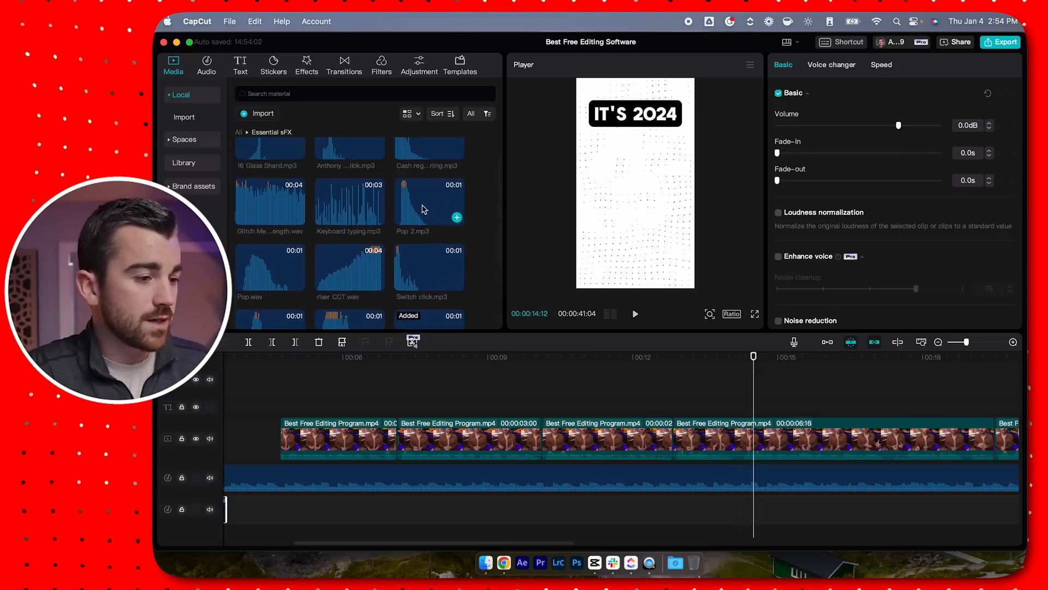
{"action": "left_click_drag", "start_coordinate": [432, 234], "coordinate": [753, 505]}
{"action": "scroll", "coordinate": [743, 405], "scroll_direction": "up", "scroll_amount": 3}
{"action": "scroll", "coordinate": [708, 395], "scroll_direction": "right", "scroll_amount": 4}
{"action": "left_click_drag", "start_coordinate": [583, 358], "coordinate": [448, 385]}
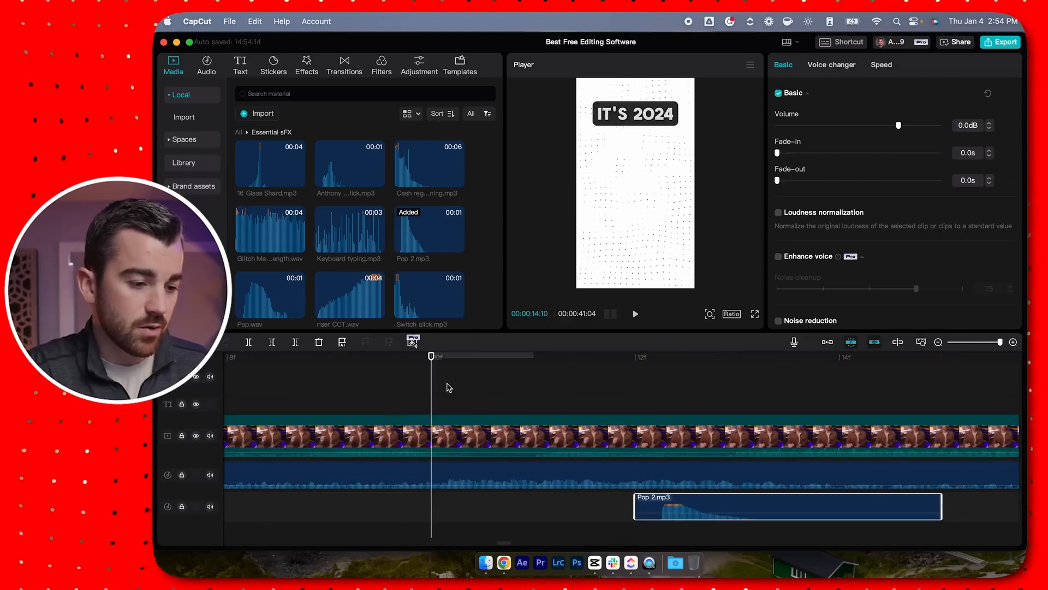
{"action": "left_click_drag", "start_coordinate": [644, 503], "coordinate": [454, 504]}
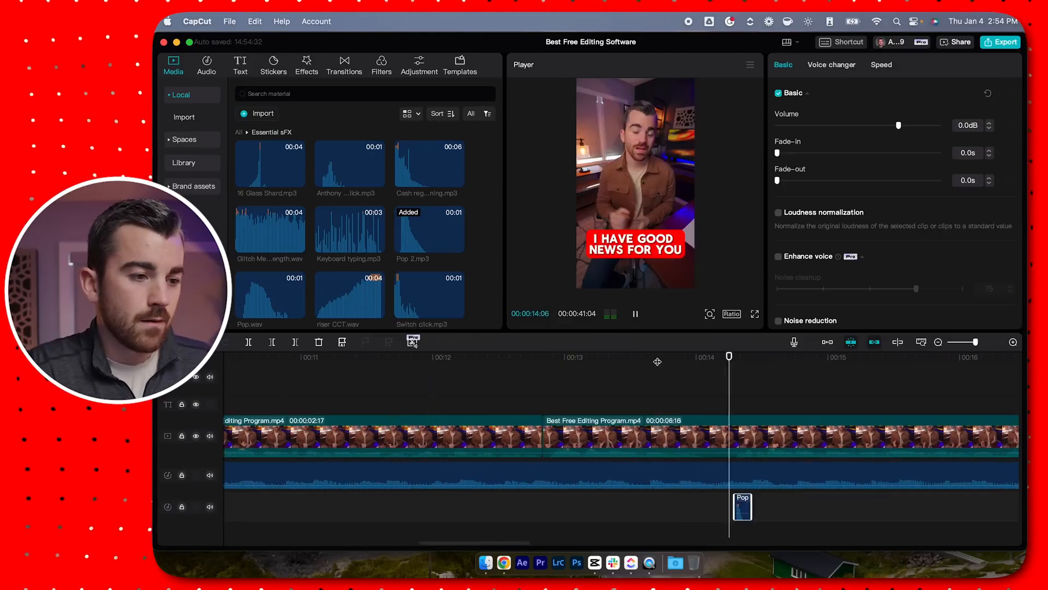
{"action": "key", "text": "space"}
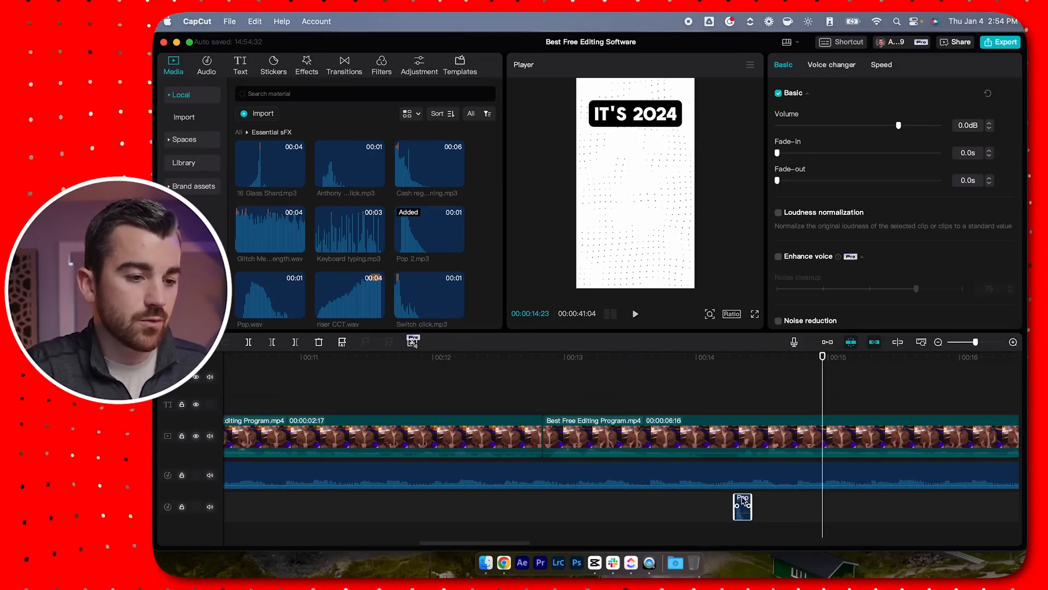
{"action": "left_click_drag", "start_coordinate": [899, 127], "coordinate": [868, 130]}
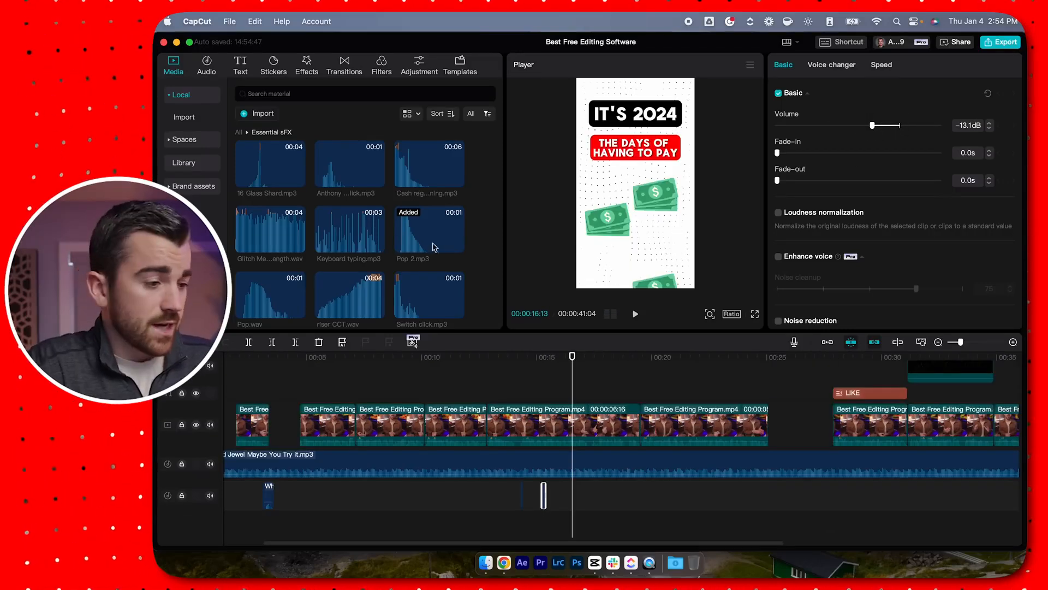
Add Cash register opening.mp3 where the money graphics appear, lower its volume to -16.7 dB and play the section
{"action": "scroll", "coordinate": [330, 273], "scroll_direction": "down", "scroll_amount": 5}
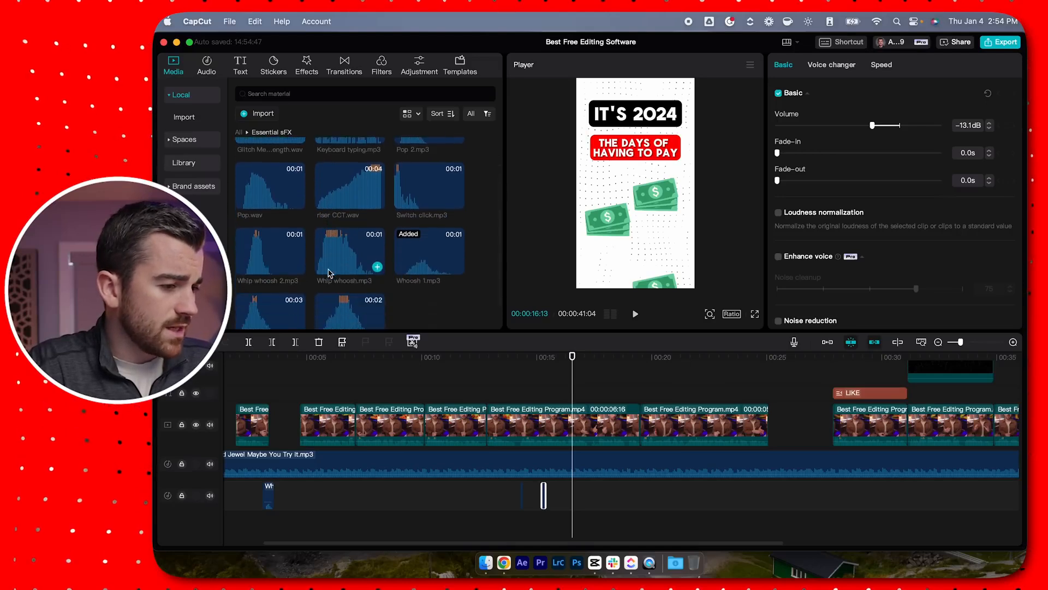
{"action": "scroll", "coordinate": [330, 273], "scroll_direction": "up", "scroll_amount": 5}
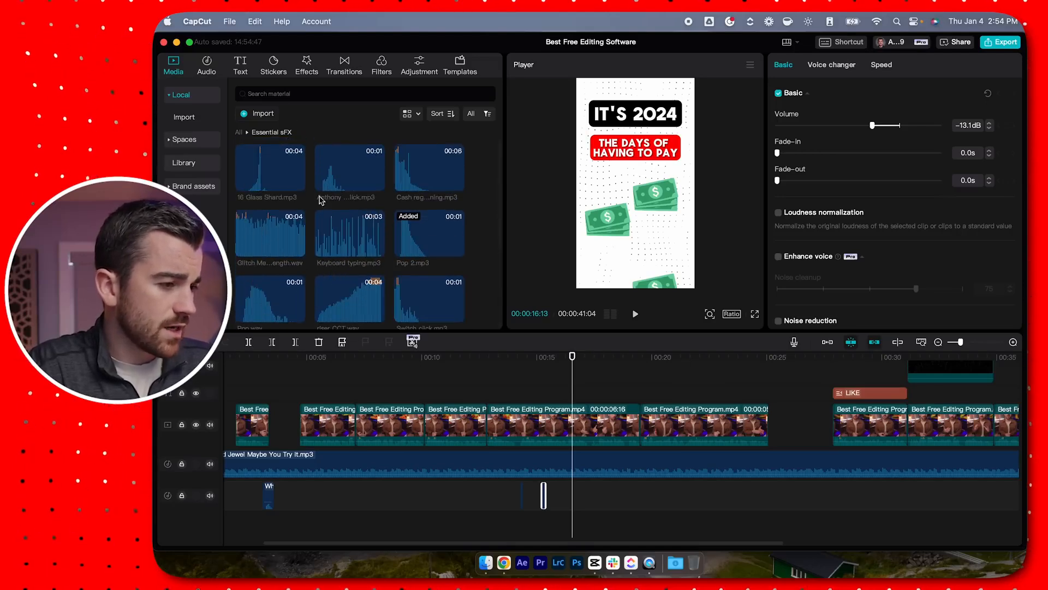
{"action": "left_click_drag", "start_coordinate": [437, 175], "coordinate": [605, 495]}
{"action": "left_click_drag", "start_coordinate": [899, 128], "coordinate": [865, 126]}
{"action": "left_click", "coordinate": [552, 357]}
{"action": "key", "text": "space"}
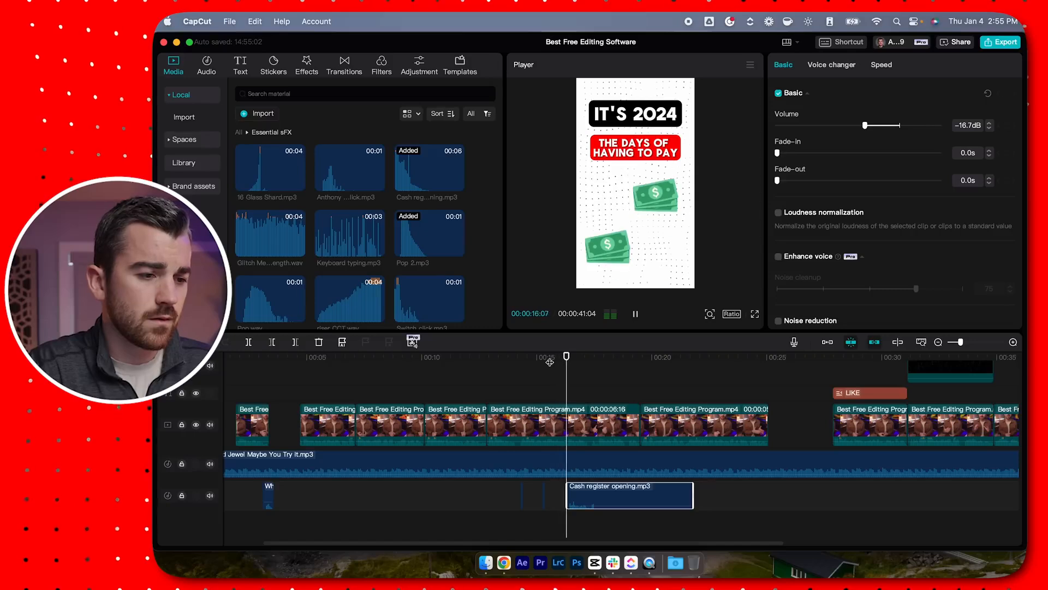
{"action": "key", "text": "space"}
{"action": "scroll", "coordinate": [691, 459], "scroll_direction": "right", "scroll_amount": 2}
{"action": "scroll", "coordinate": [754, 440], "scroll_direction": "down", "scroll_amount": 5}
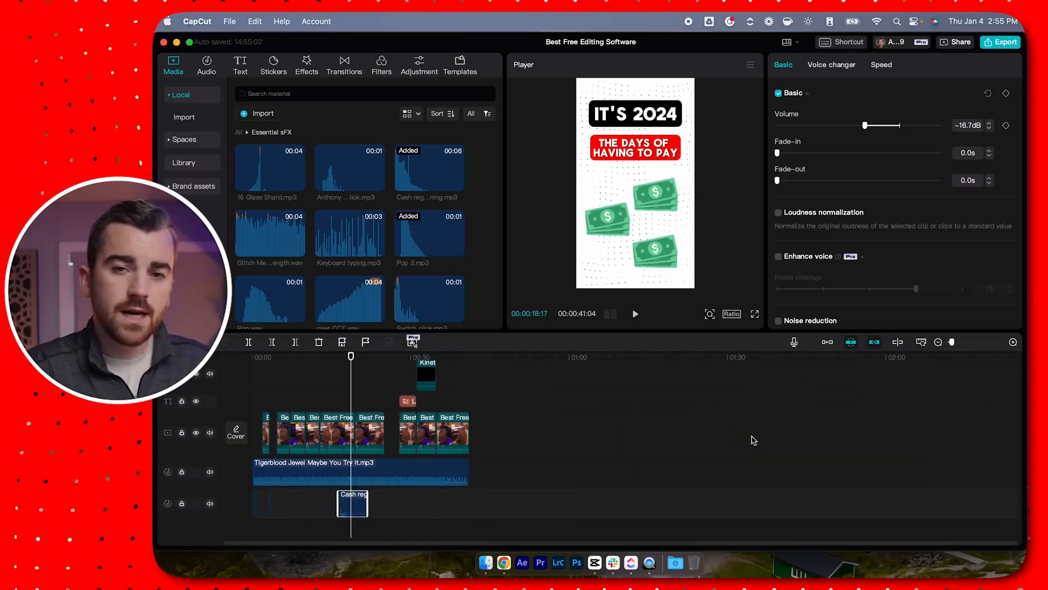